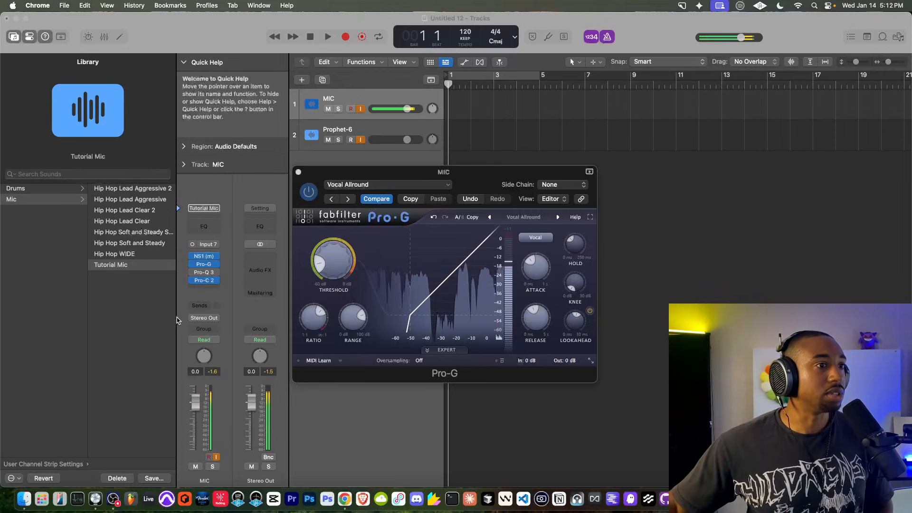
# Step: Close the Pro-G compressor window and select the Prophet-6 track
pyautogui.click(288, 206)
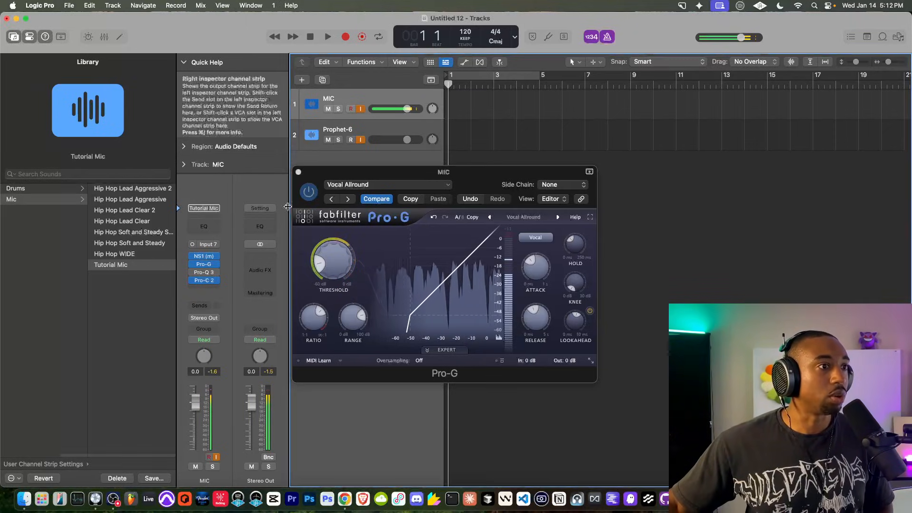
pyautogui.click(298, 173)
pyautogui.click(298, 172)
pyautogui.click(387, 128)
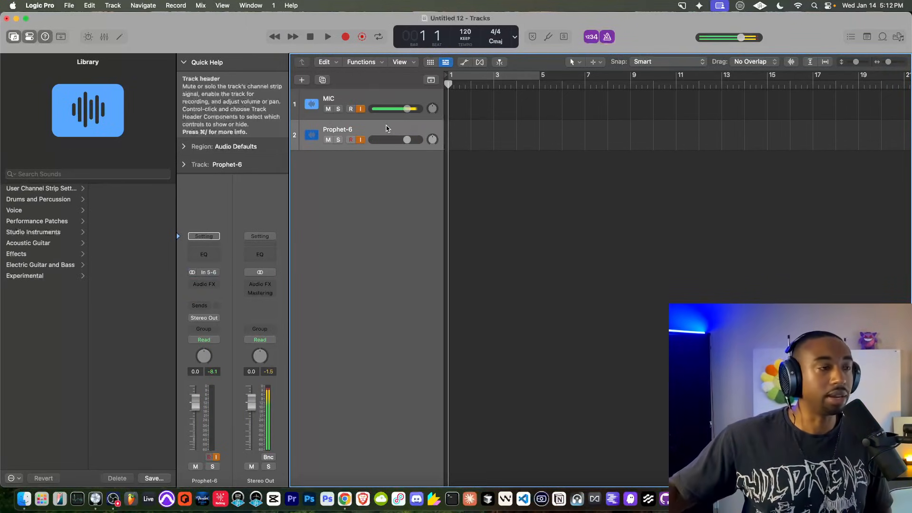
# Step: Set the tempo to 93 BPM, preview it, and raise Prophet-6 volume to +6 dB
pyautogui.doubleClick(466, 31)
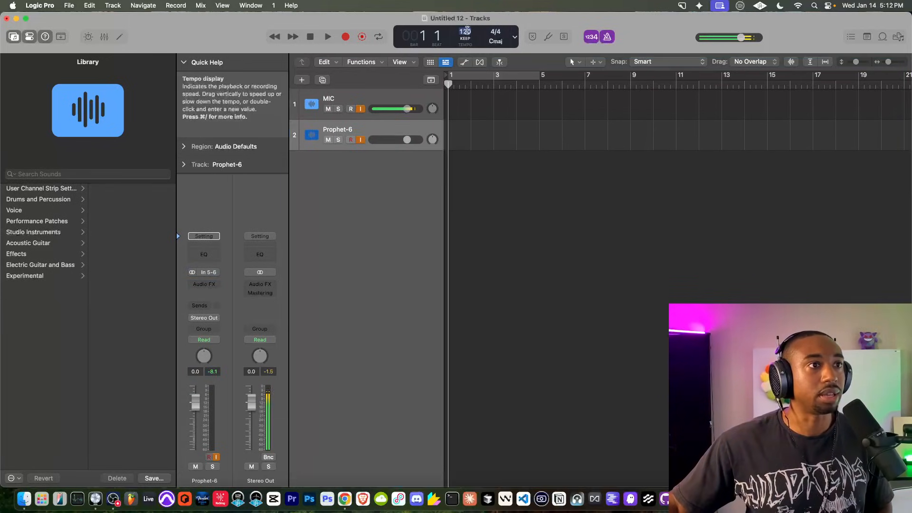
pyautogui.write('93')
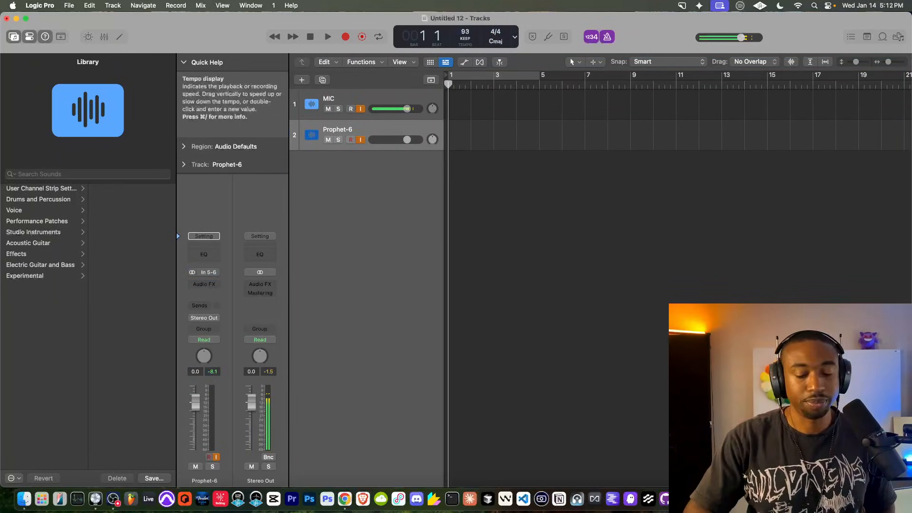
pyautogui.press('space')
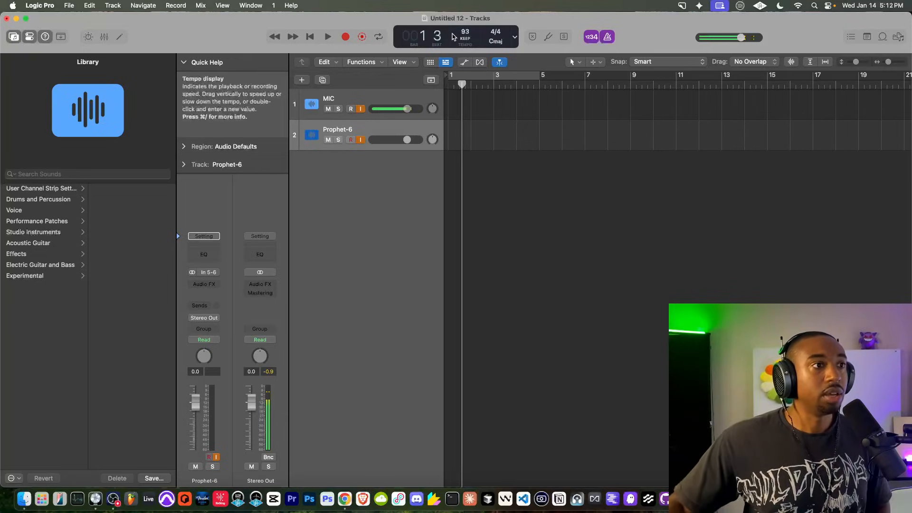
pyautogui.click(310, 37)
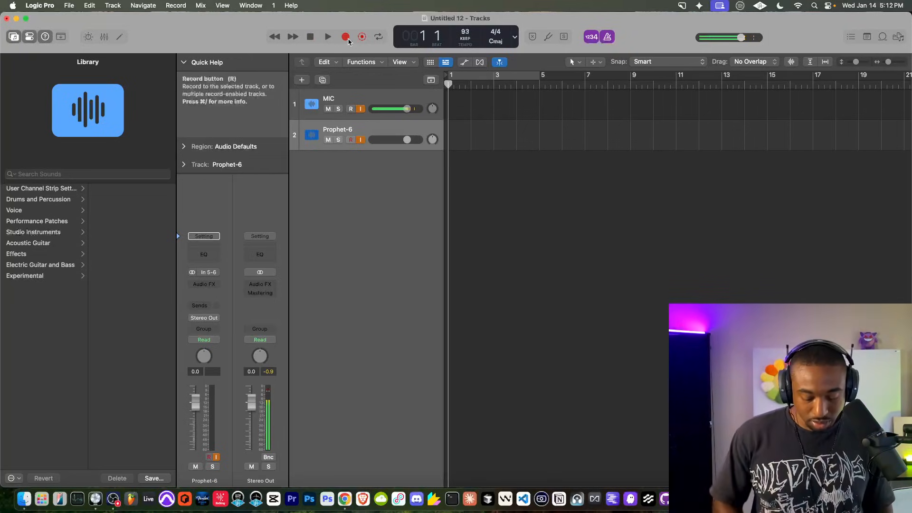
pyautogui.moveTo(407, 140); pyautogui.dragTo(418, 139)
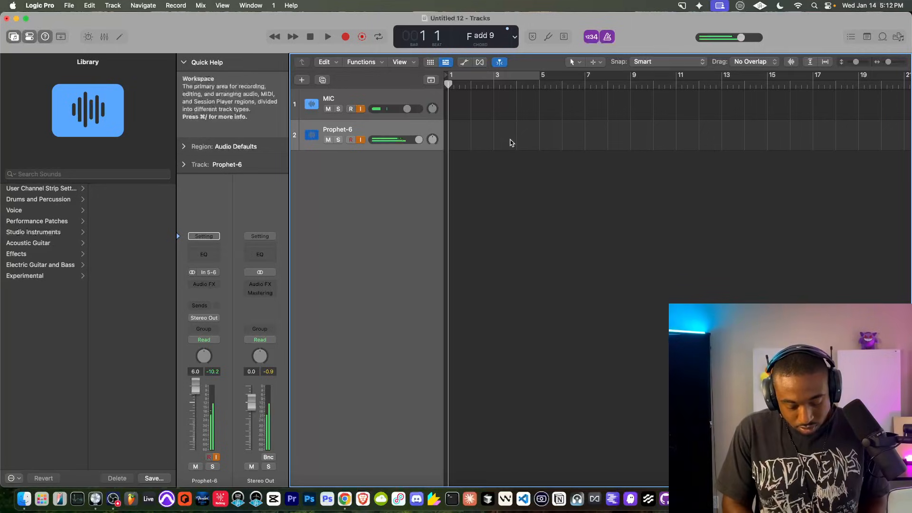
# Step: Arm MIC and Prophet-6 and record takes on both, stopping at bar 21
pyautogui.click(346, 38)
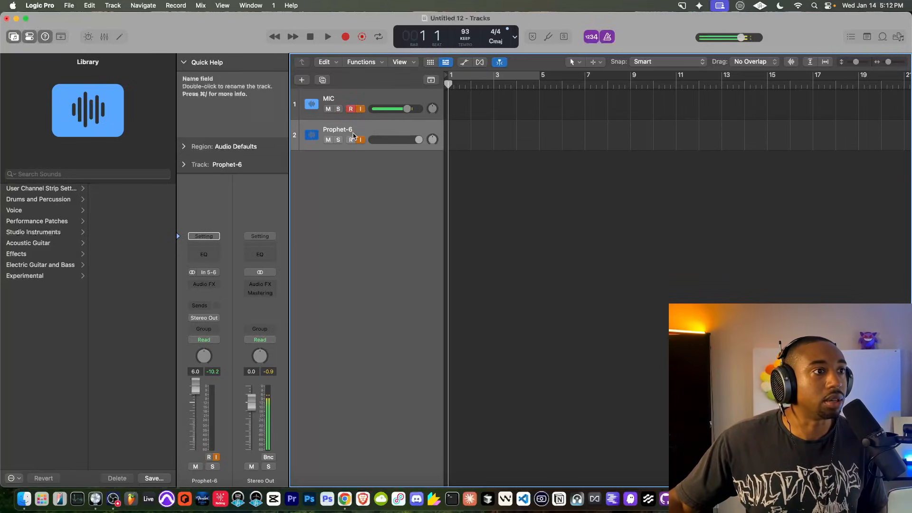
pyautogui.click(346, 37)
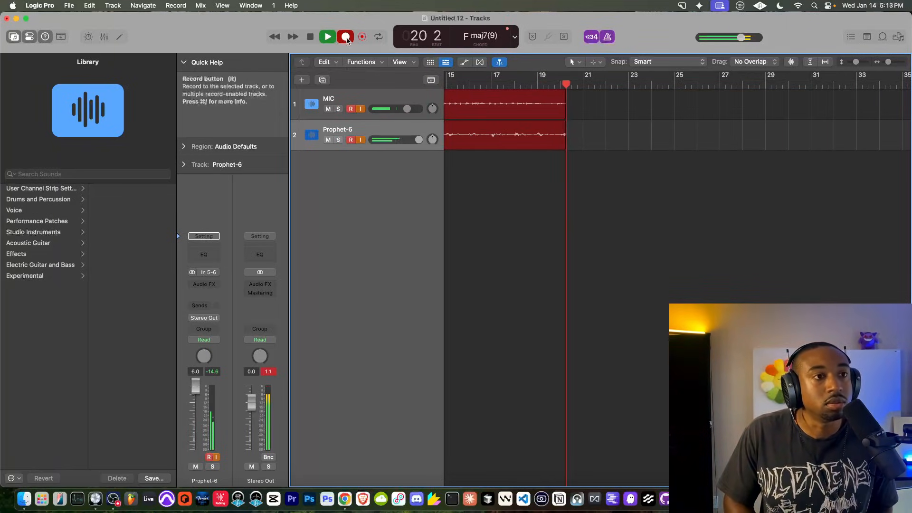
pyautogui.press('space')
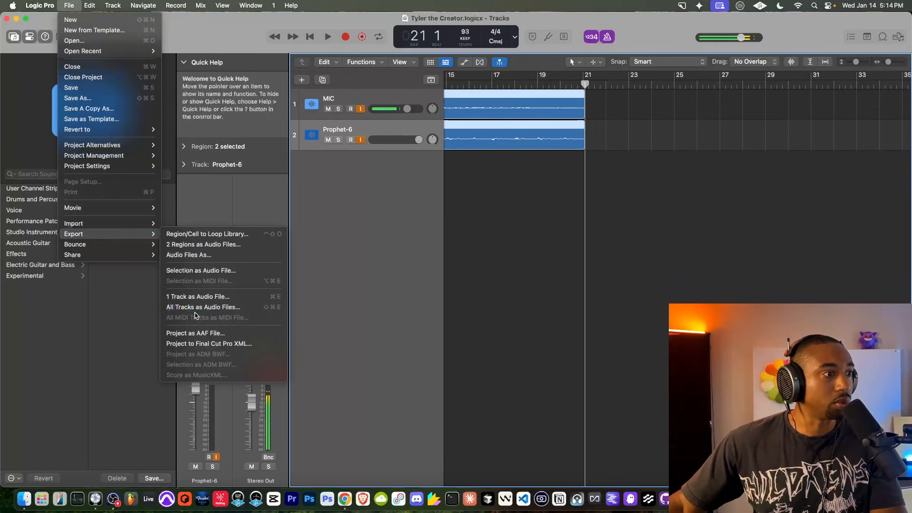
# Step: Export all tracks as audio files, browsing to Desktop's Suno Studio folder
pyautogui.click(203, 307)
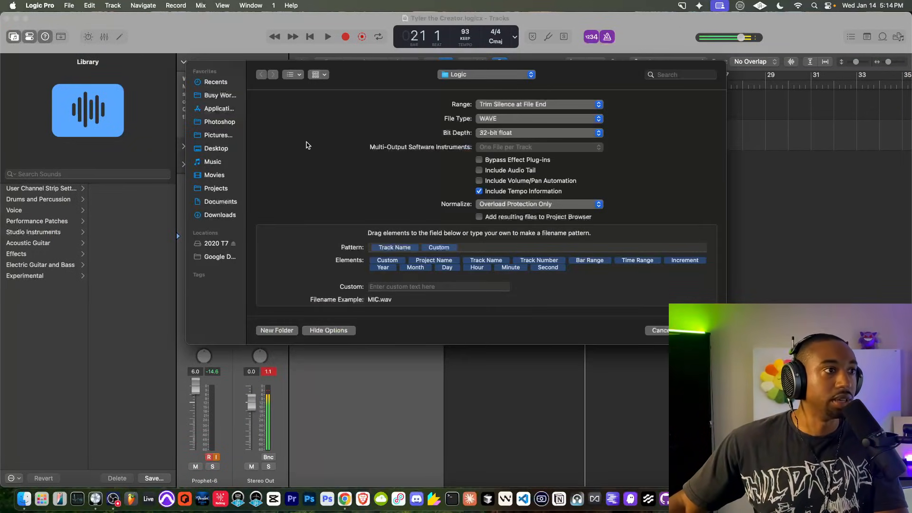
pyautogui.click(222, 149)
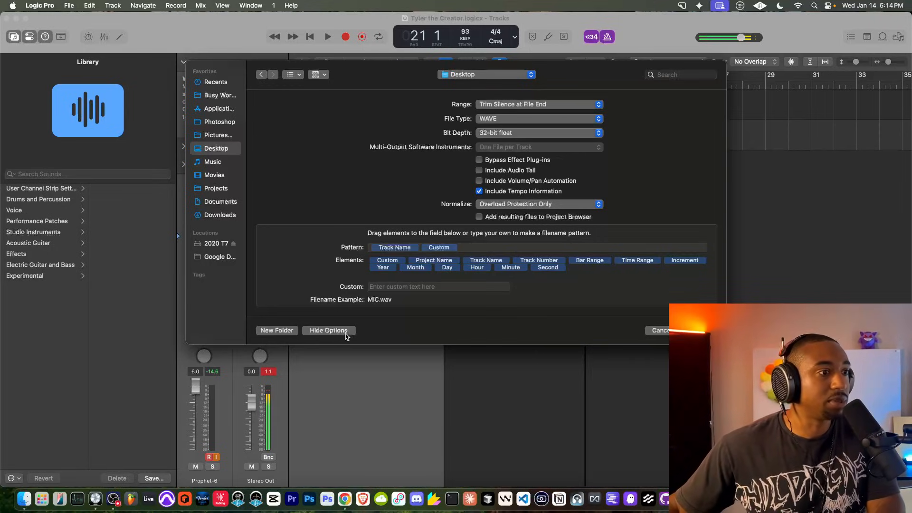
pyautogui.click(339, 331)
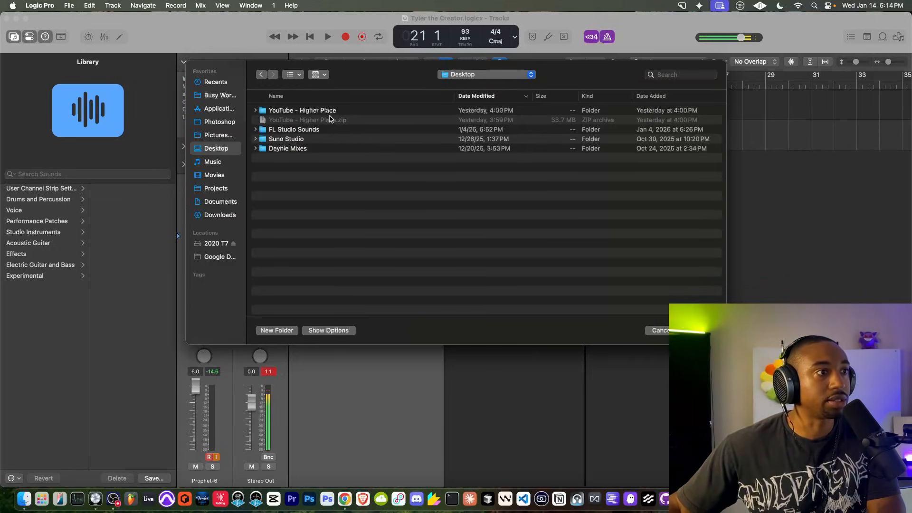
pyautogui.doubleClick(286, 139)
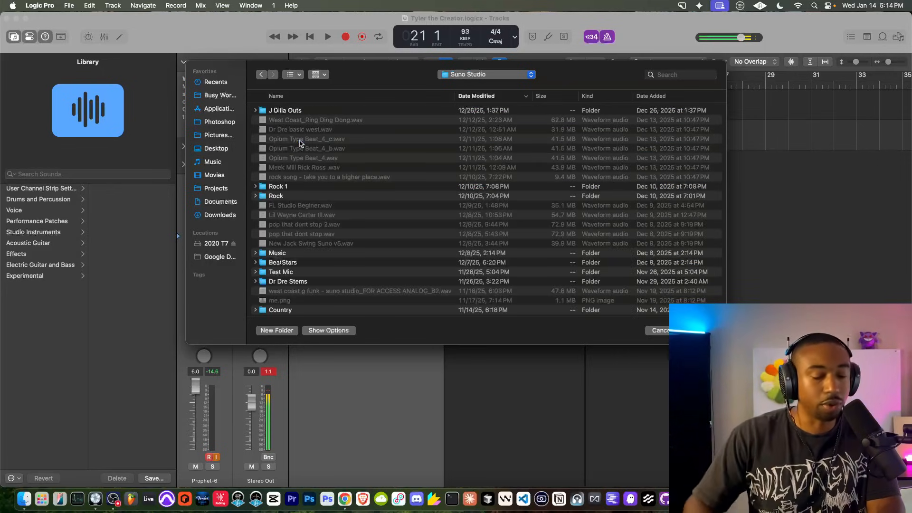
# Step: Create a 'Tyler the Creator' folder with a 'Song 1' subfolder inside it
pyautogui.press('super+shift+n')
pyautogui.write('Tyler the')
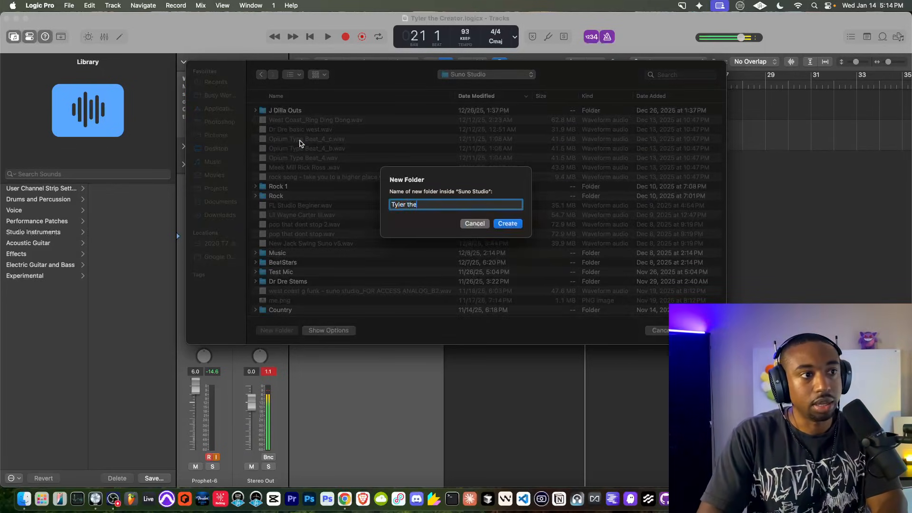
pyautogui.write(' Creator')
pyautogui.press('Return')
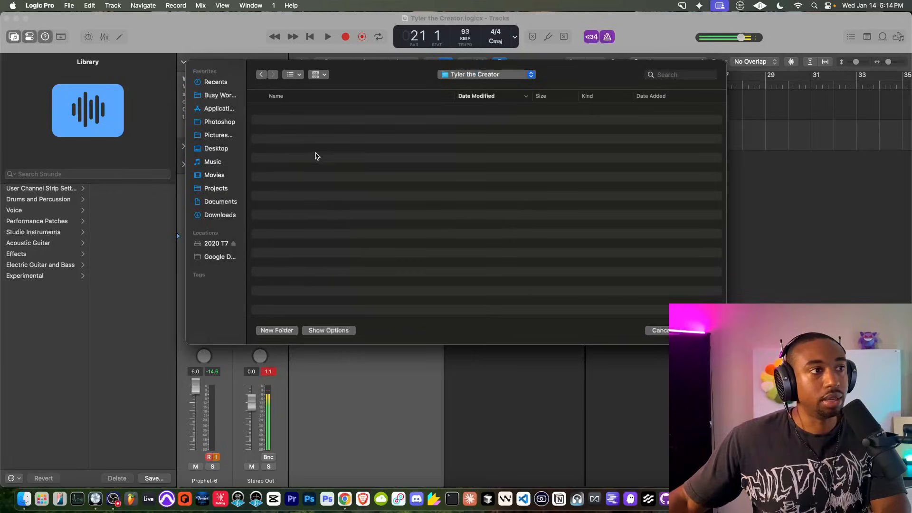
pyautogui.press('super+shift+n')
pyautogui.write('Sogn. 1')
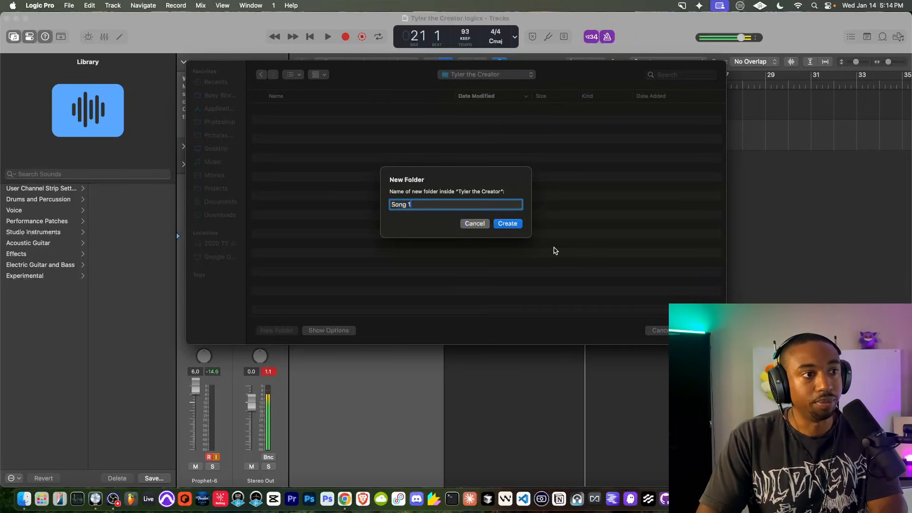
pyautogui.press('Return')
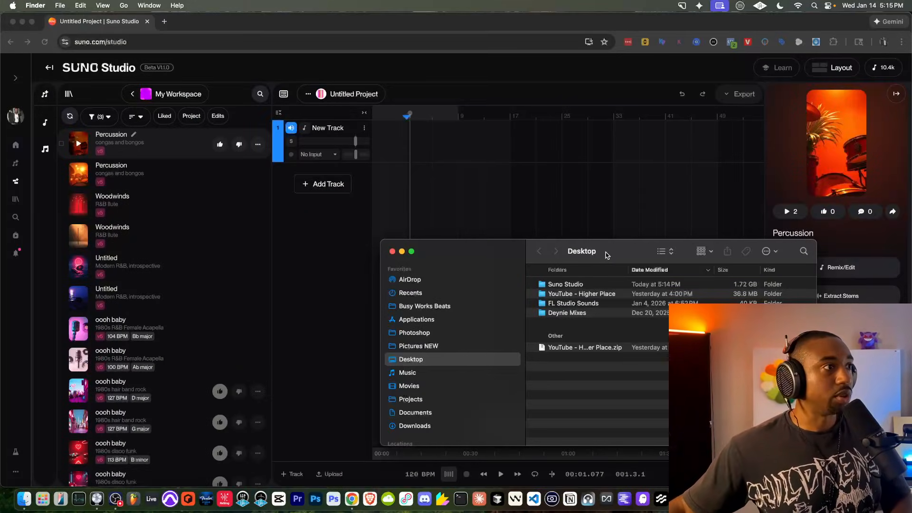
# Step: Open the Song 1 folder in Finder and drop MIC_1.wav onto the first track
pyautogui.moveTo(606, 255); pyautogui.dragTo(607, 201)
pyautogui.doubleClick(568, 231)
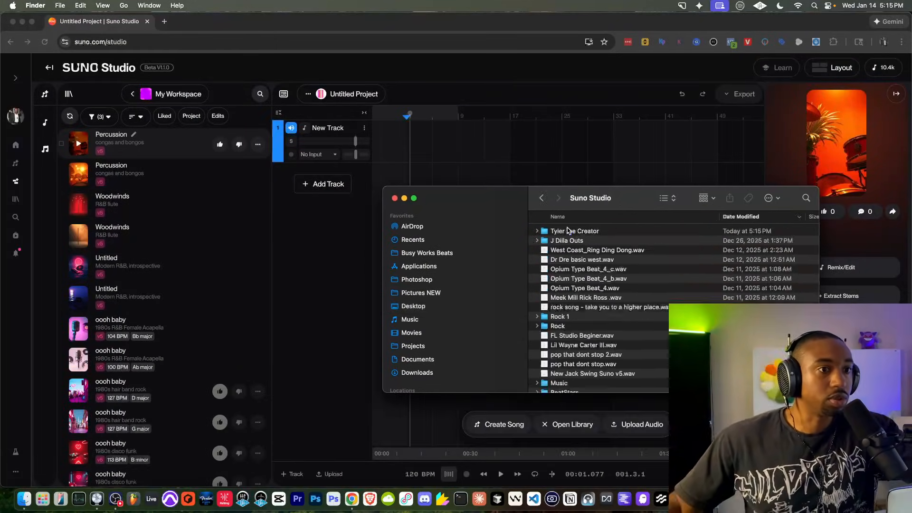
pyautogui.doubleClick(579, 230)
pyautogui.doubleClick(573, 231)
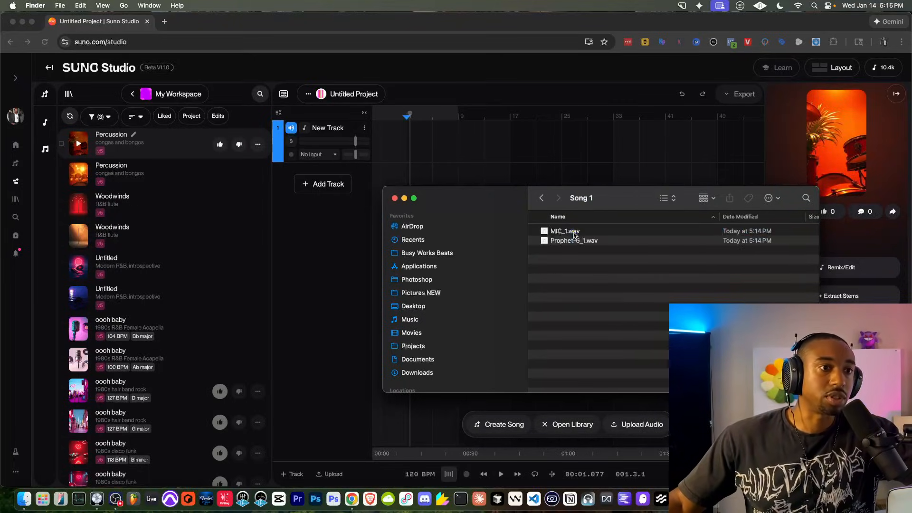
pyautogui.moveTo(394, 114); pyautogui.dragTo(419, 135)
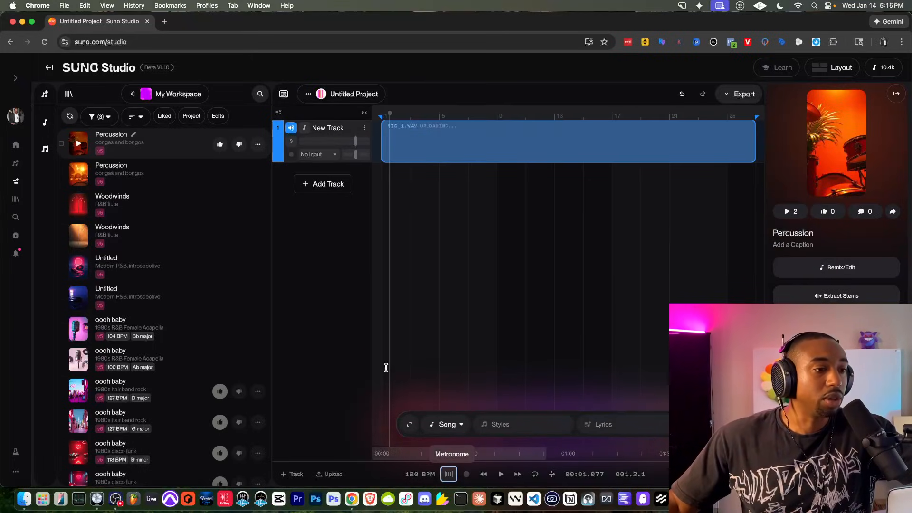
# Step: Switch the project tempo to Manual BPM at 93
pyautogui.click(413, 476)
pyautogui.click(371, 418)
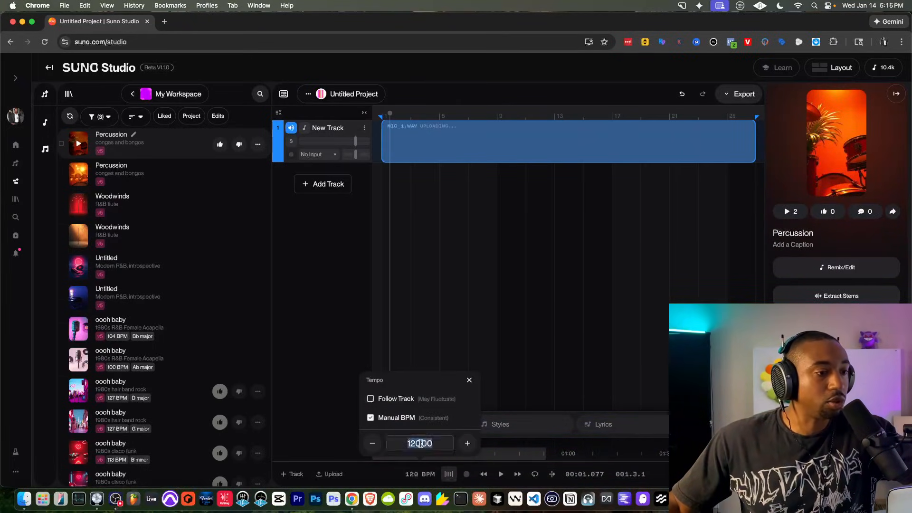
pyautogui.press('Return')
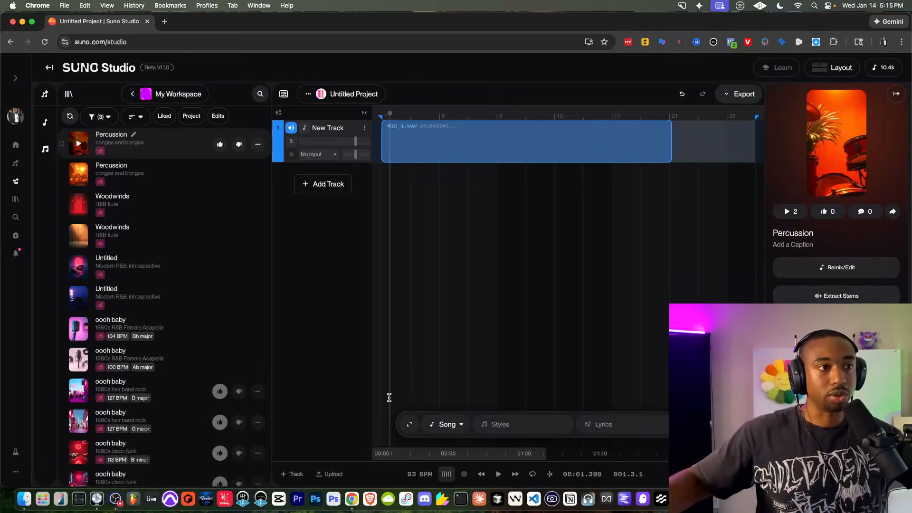
pyautogui.scroll(5, 390, 128)
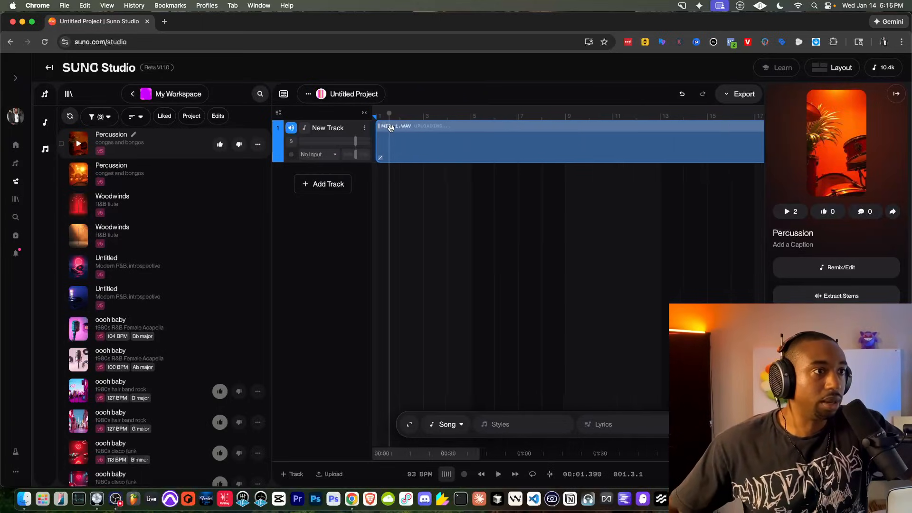
pyautogui.scroll(-2, 391, 128)
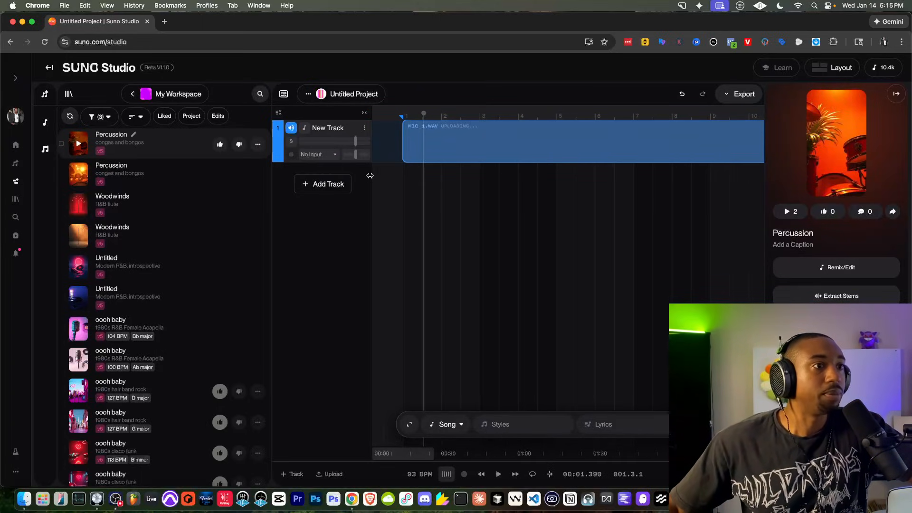
# Step: Drop Prophet-6_1.wav from Finder onto a second track
pyautogui.click(24, 499)
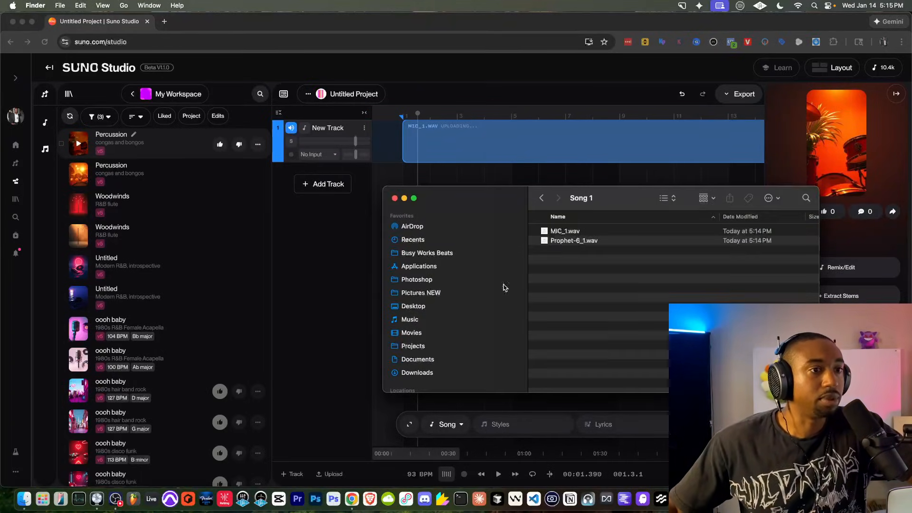
pyautogui.click(583, 240)
pyautogui.moveTo(600, 199); pyautogui.dragTo(571, 245)
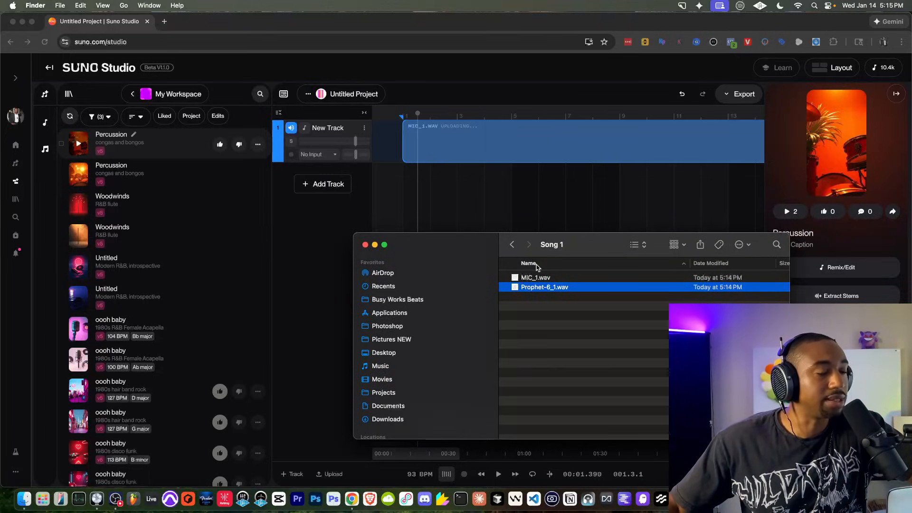
pyautogui.moveTo(397, 183); pyautogui.dragTo(396, 181)
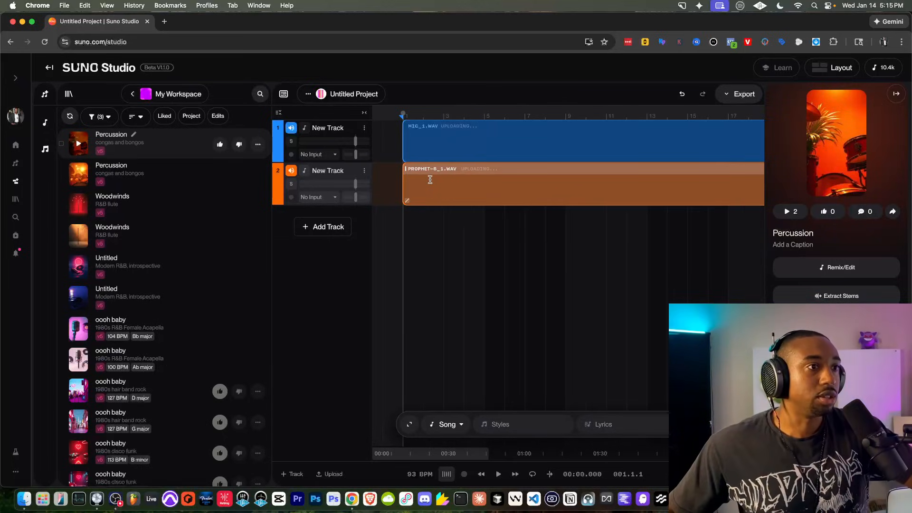
pyautogui.scroll(-5, 431, 185)
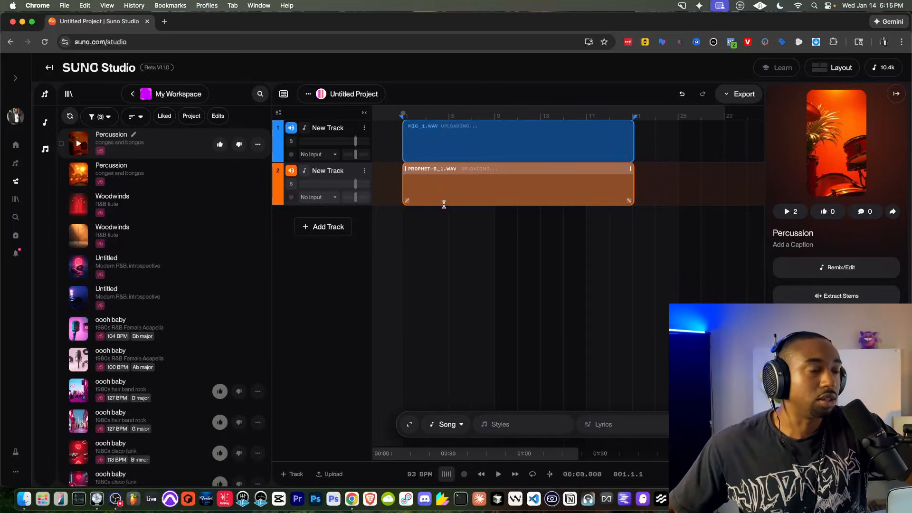
pyautogui.scroll(3, 454, 174)
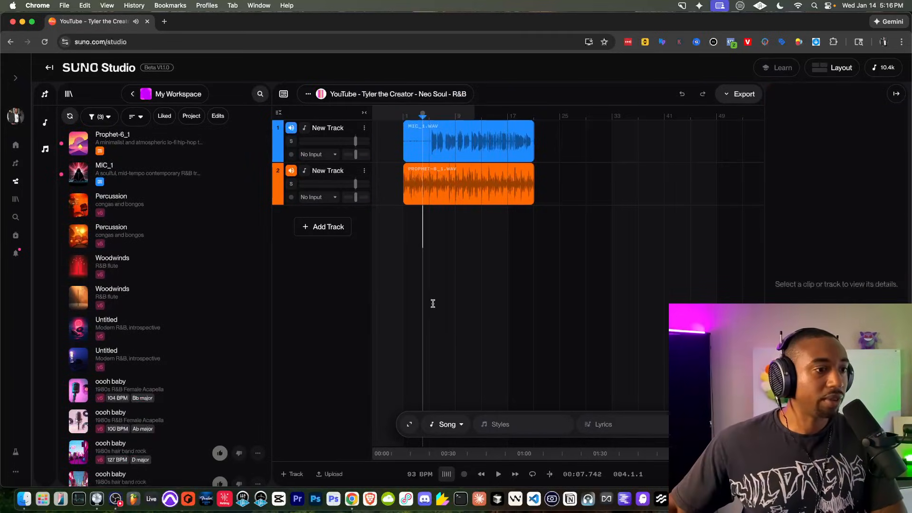
# Step: Play both stems from the start, then from bar 5 with the metronome on
pyautogui.click(481, 474)
pyautogui.click(498, 474)
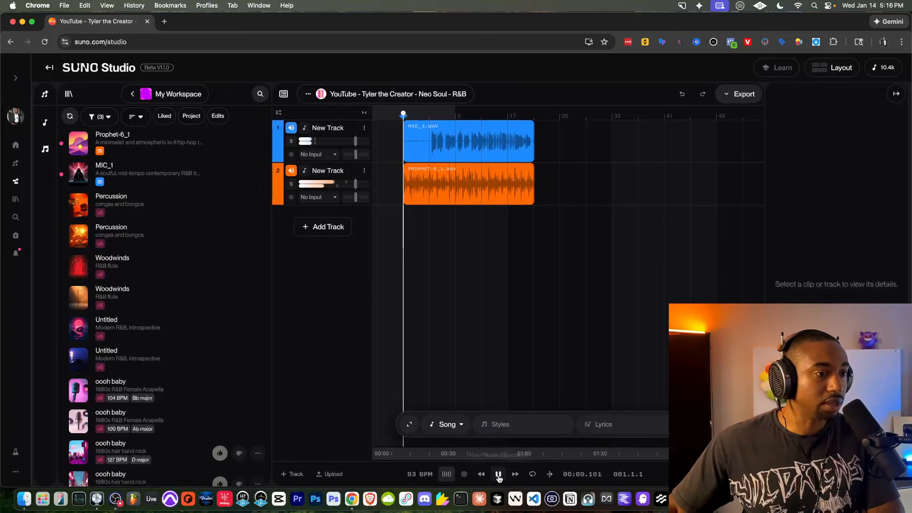
pyautogui.scroll(5, 458, 175)
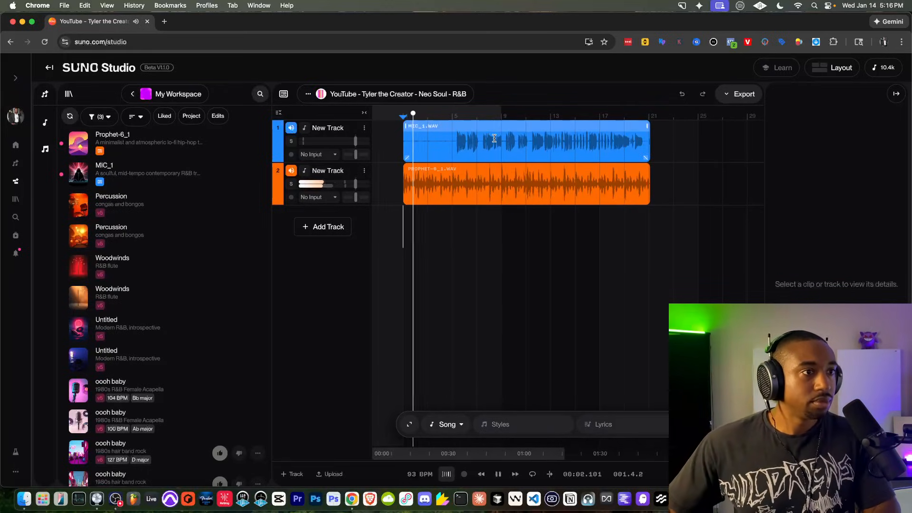
pyautogui.press('space')
pyautogui.click(449, 476)
pyautogui.click(452, 114)
pyautogui.press('space')
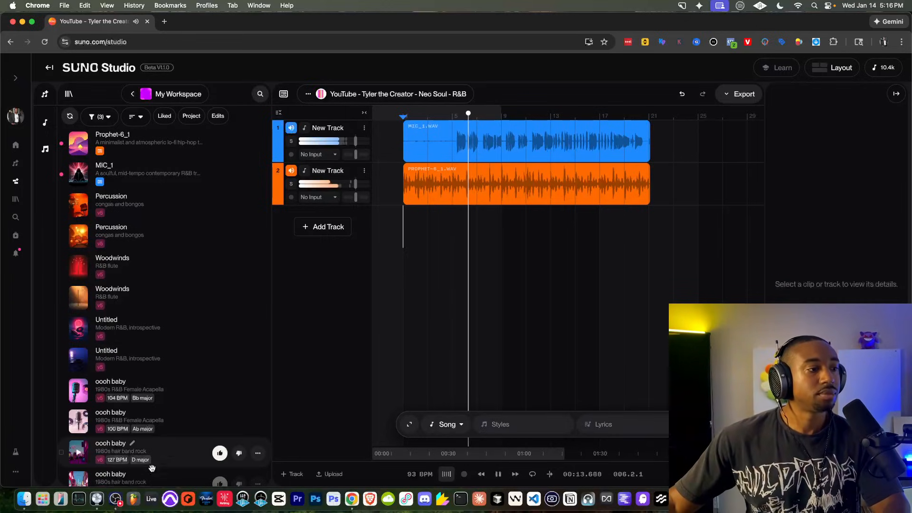
pyautogui.click(118, 498)
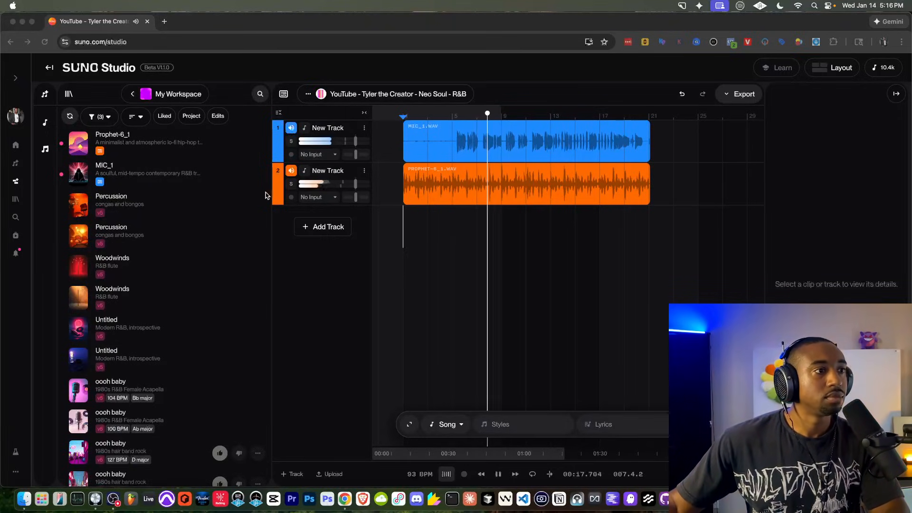
# Step: Collapse the library, add a third track and mark a region across it matching the clips
pyautogui.click(327, 266)
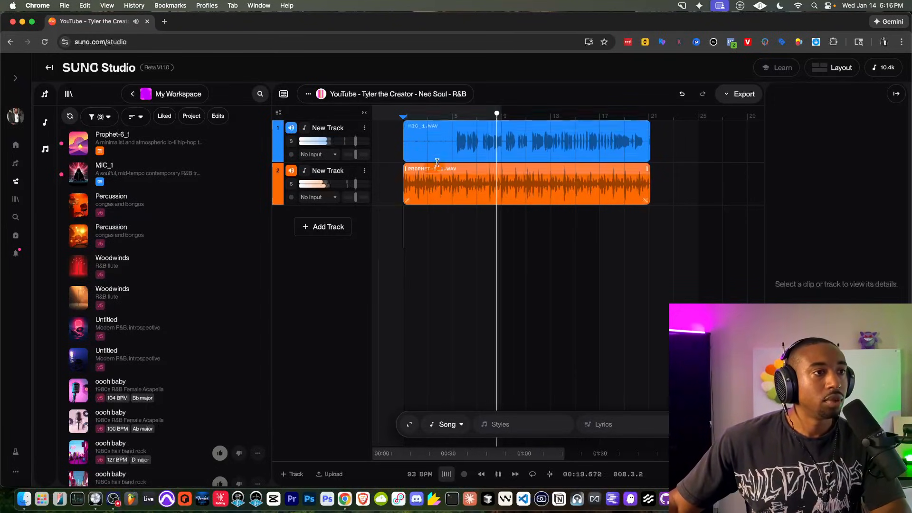
pyautogui.click(454, 128)
pyautogui.scroll(3, 454, 128)
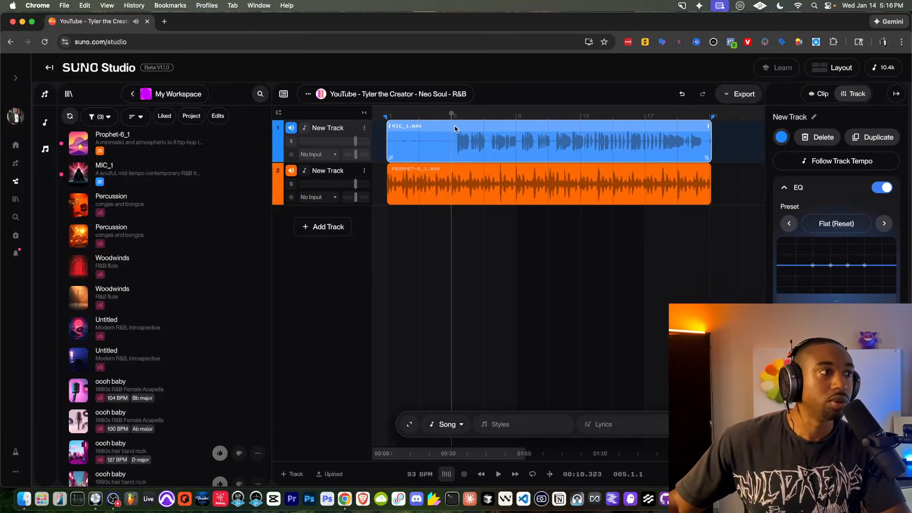
pyautogui.click(69, 94)
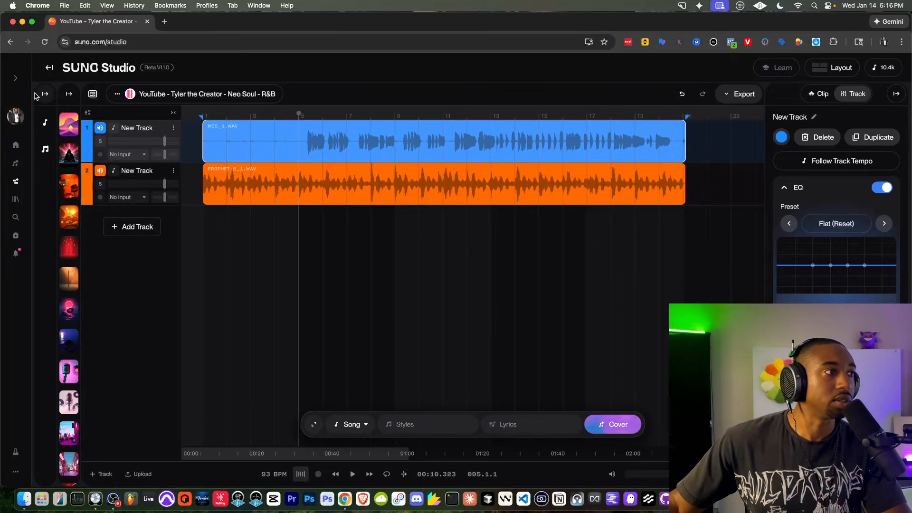
pyautogui.rightClick(335, 127)
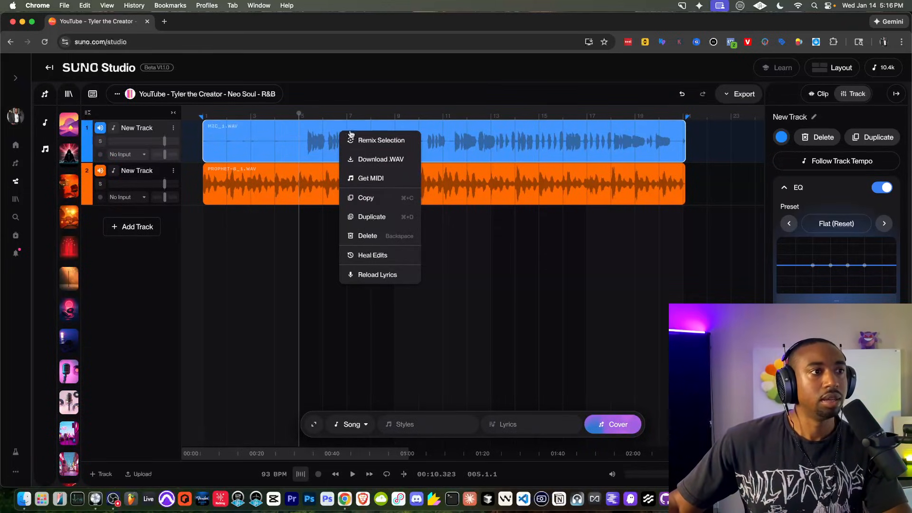
pyautogui.click(448, 126)
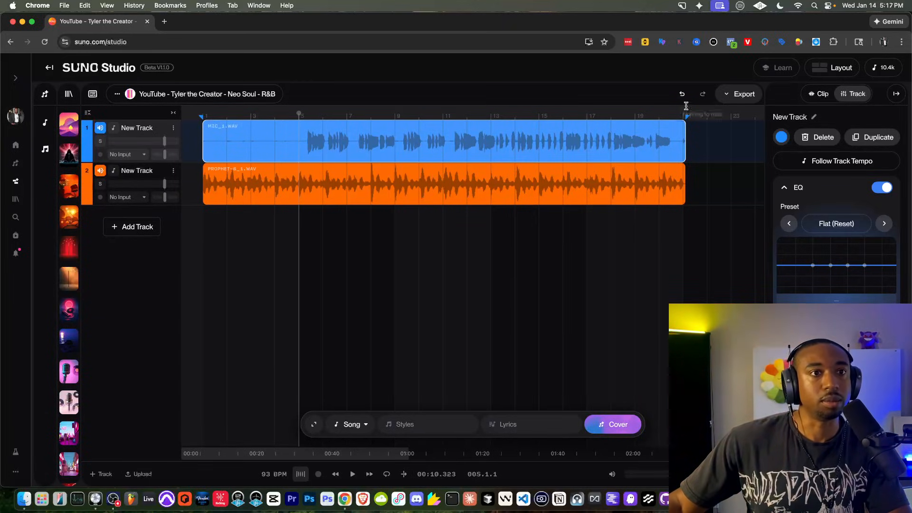
pyautogui.rightClick(663, 131)
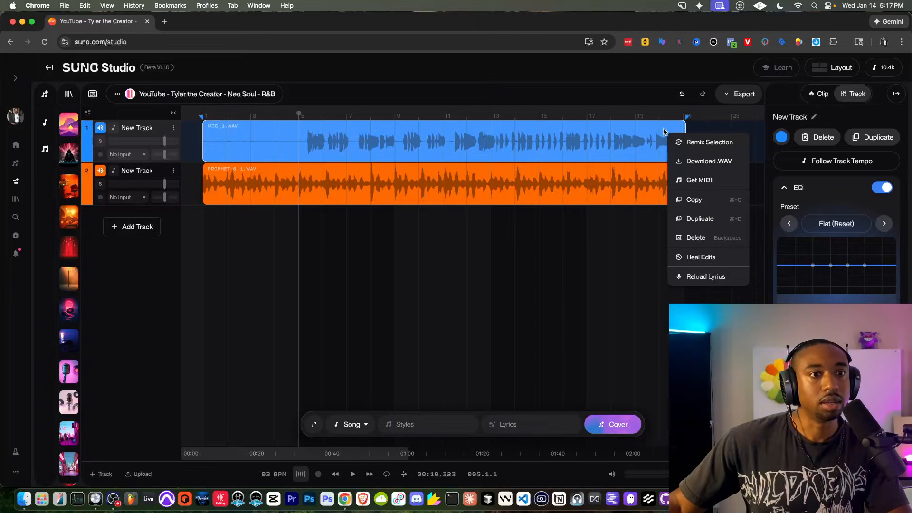
pyautogui.click(406, 319)
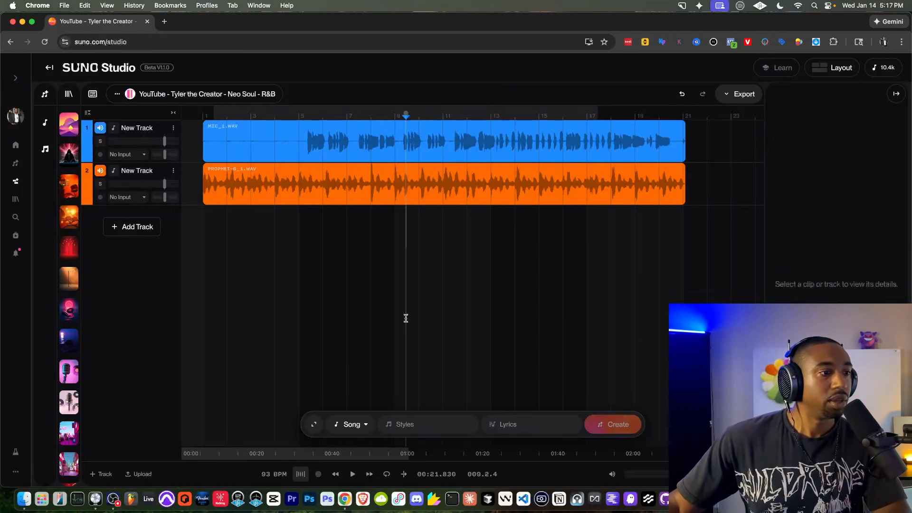
pyautogui.click(137, 227)
pyautogui.moveTo(204, 222); pyautogui.dragTo(684, 225)
# Step: Set track 3 to Backing Vocals with style 'R&B female harmonies' and create it
pyautogui.click(370, 418)
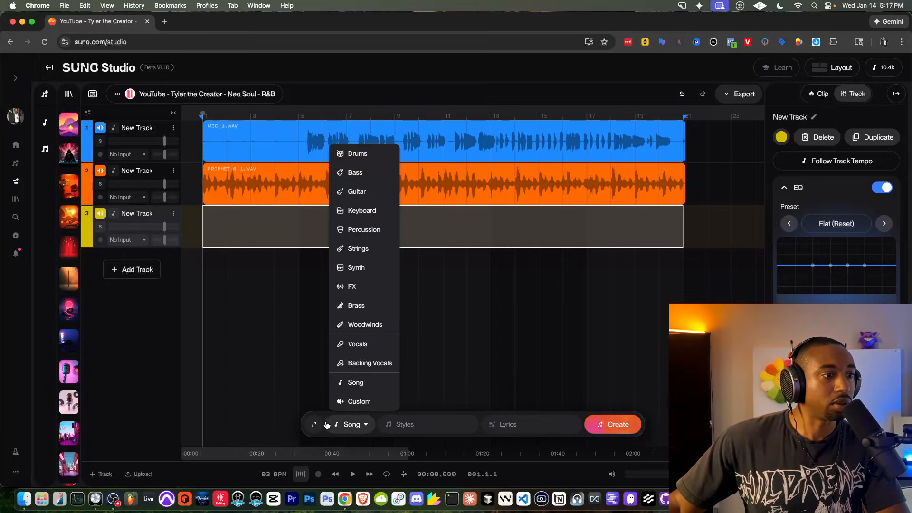
pyautogui.click(375, 363)
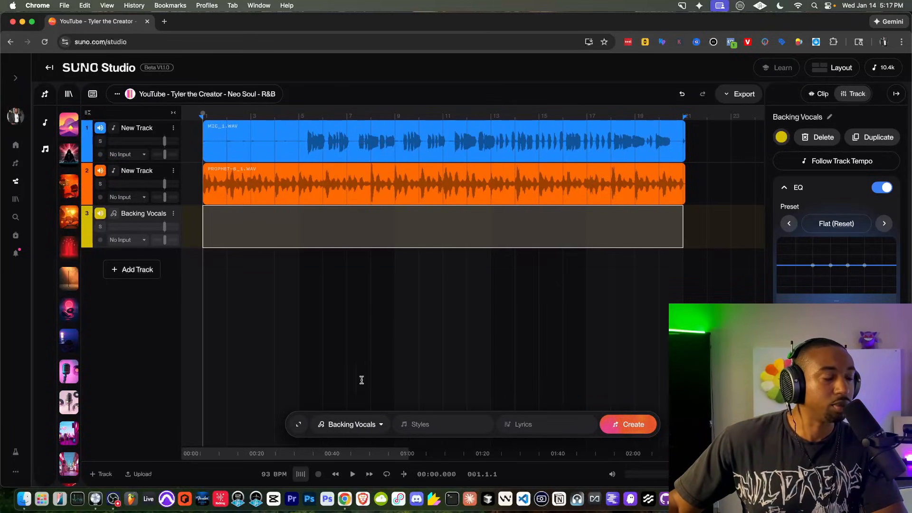
pyautogui.write('R')
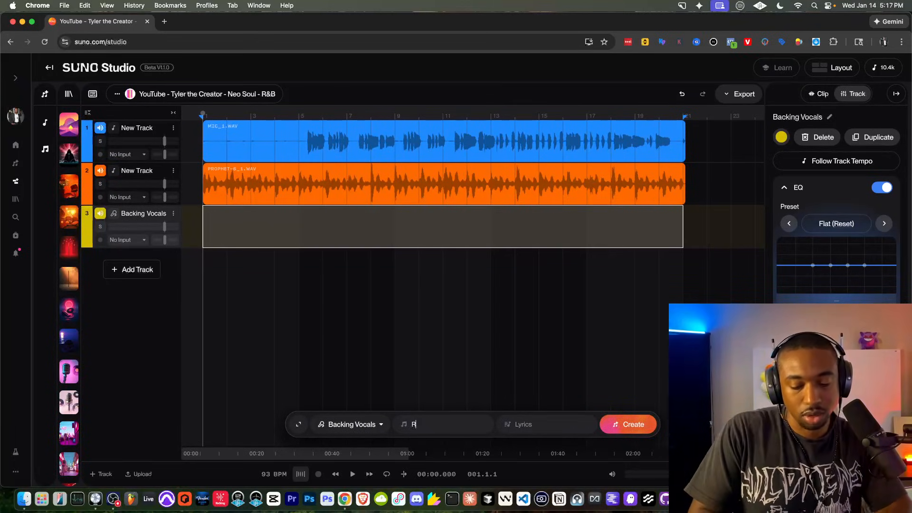
pyautogui.write('&B female vo')
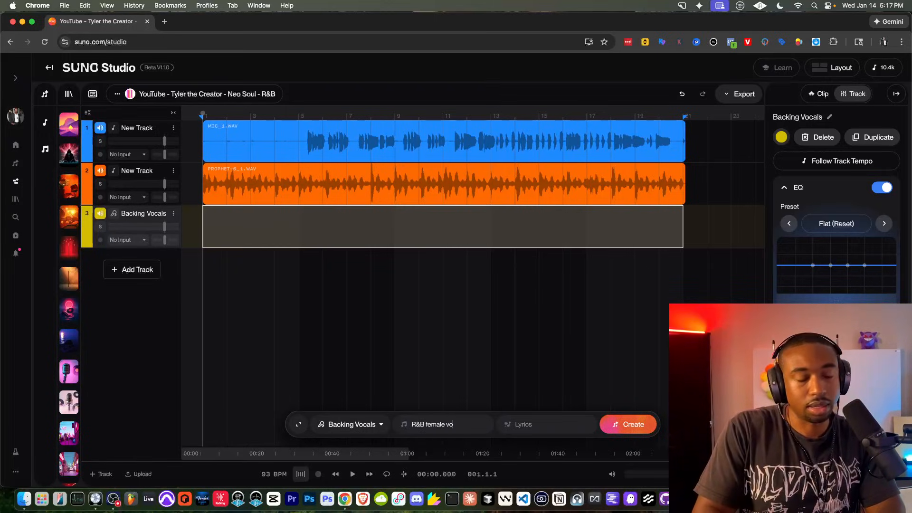
pyautogui.press('BackSpace')
pyautogui.press('BackSpace')
pyautogui.press('BackSpace')
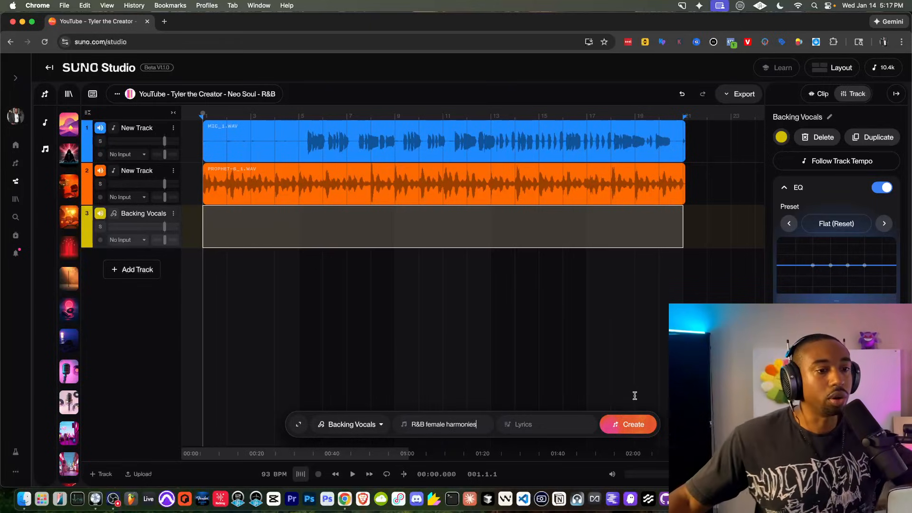
pyautogui.click(614, 424)
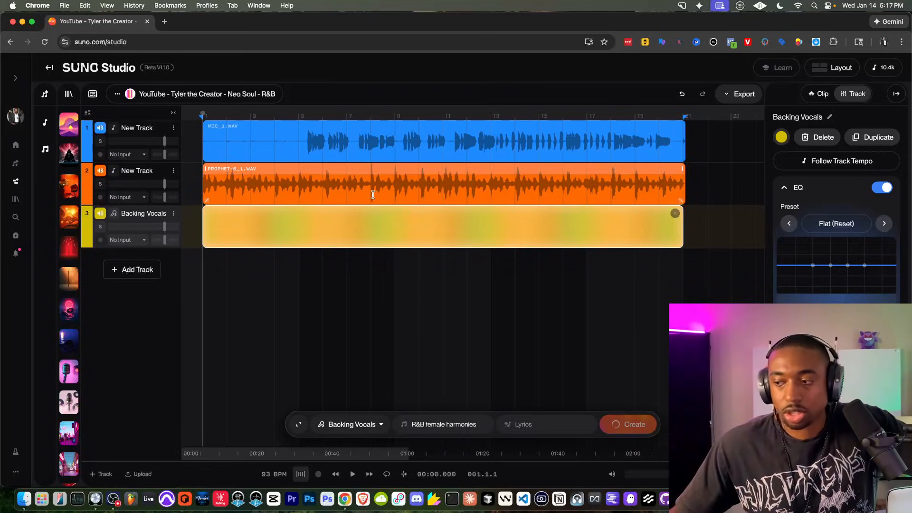
# Step: Inspect the MIC_1, Prophet-6 and Backing Vocals clips, leaving MIC_1 selected
pyautogui.click(314, 151)
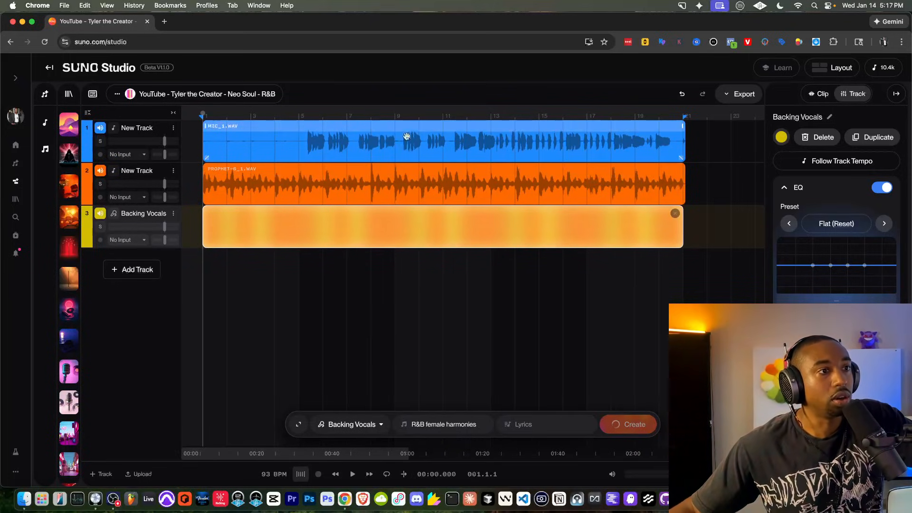
pyautogui.click(330, 166)
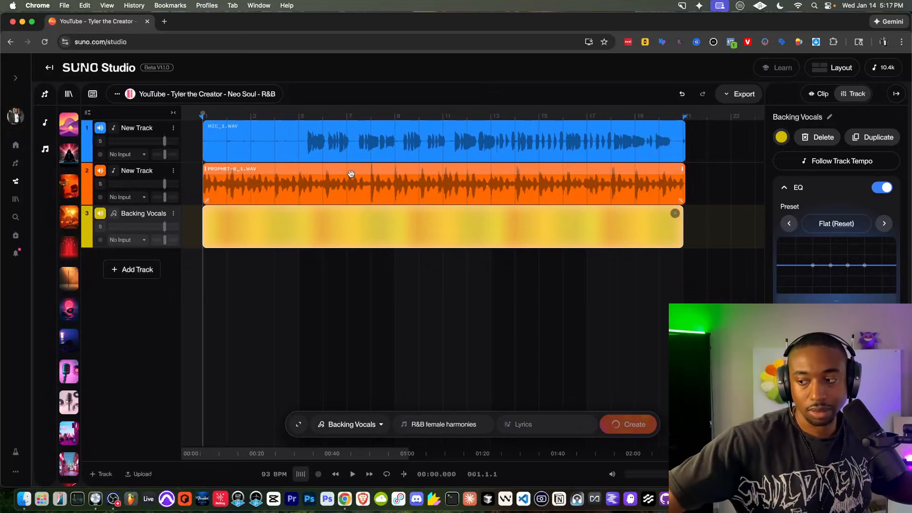
pyautogui.click(352, 271)
pyautogui.rightClick(377, 220)
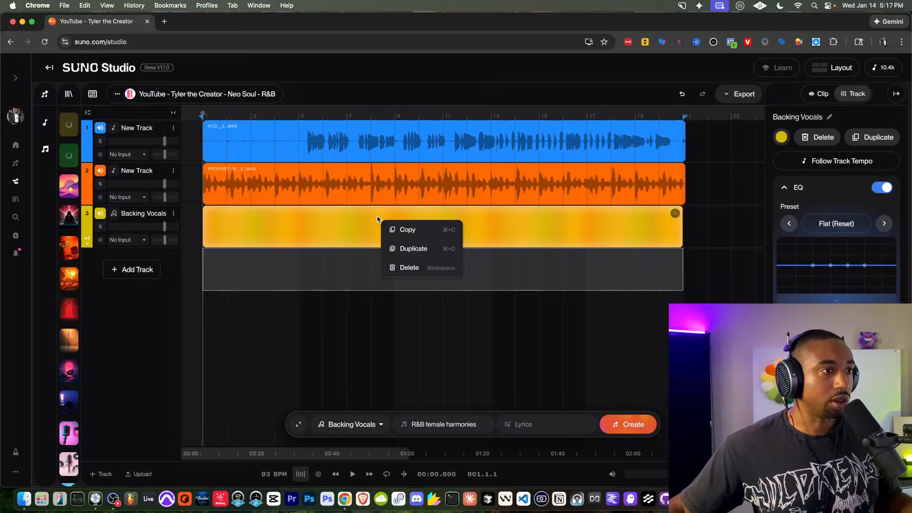
pyautogui.click(350, 260)
pyautogui.click(395, 130)
# Step: Remix the MIC_1 clip as a cover styled 'neo soul, R&B, soft'
pyautogui.rightClick(396, 130)
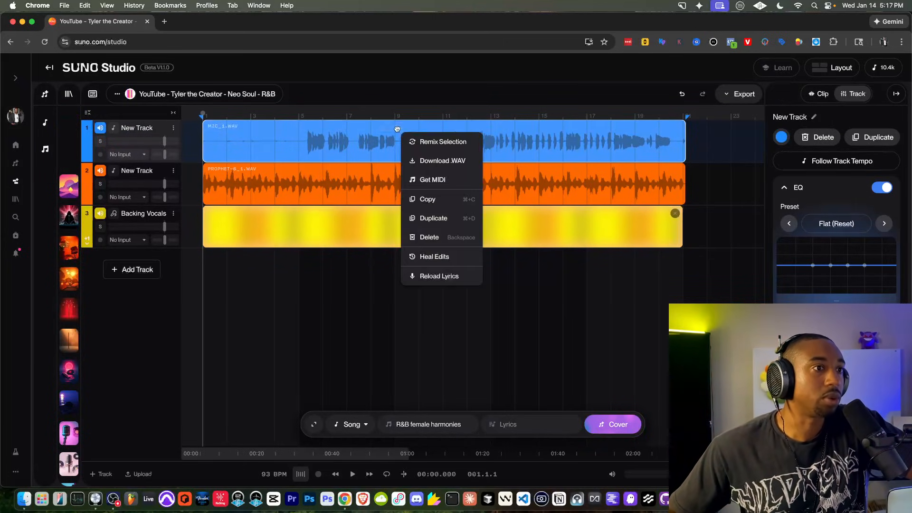
pyautogui.click(437, 142)
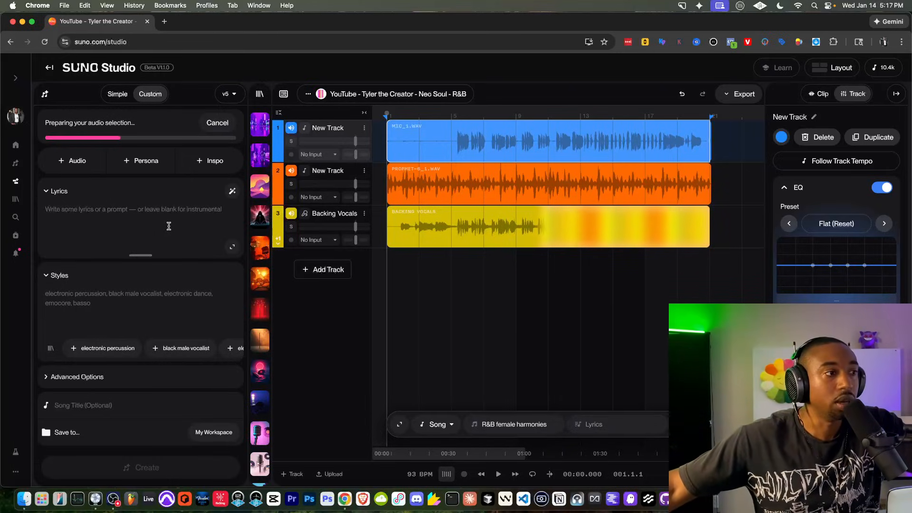
pyautogui.click(86, 295)
pyautogui.write('neo soul, R&B, soft')
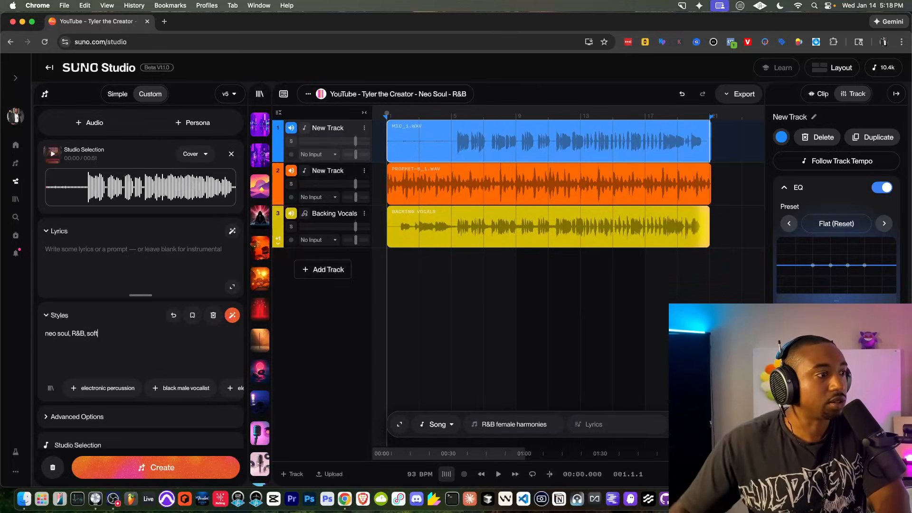
pyautogui.scroll(-2, 152, 309)
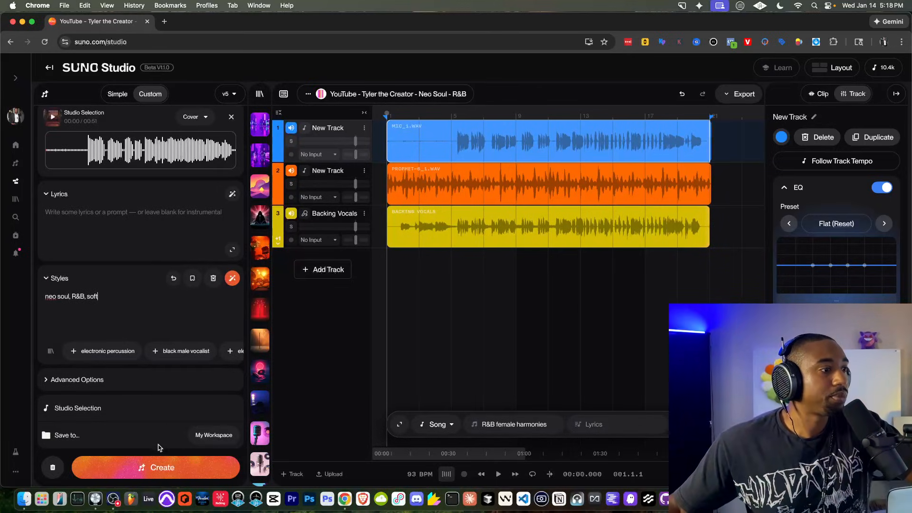
pyautogui.click(160, 468)
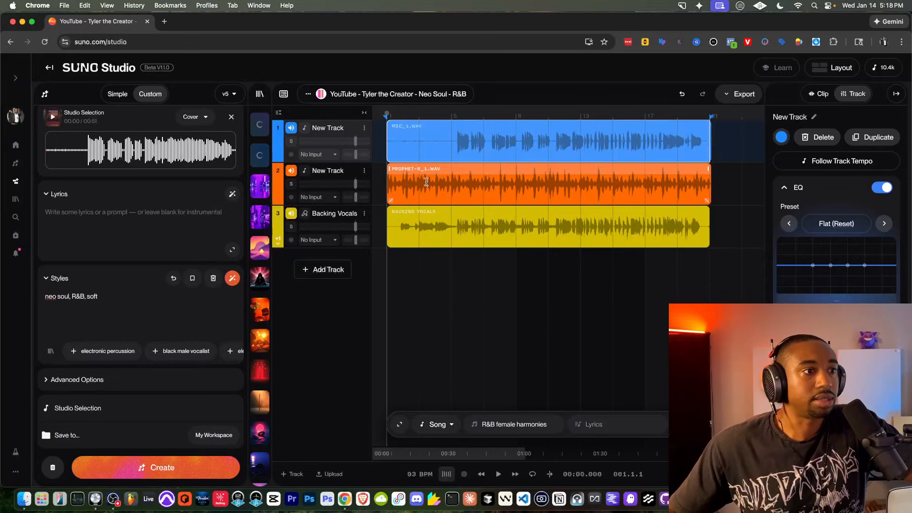
# Step: Check the Backing Vocals, Prophet-6 and MIC_1 clips, leaving MIC_1 selected
pyautogui.click(444, 214)
pyautogui.rightClick(485, 219)
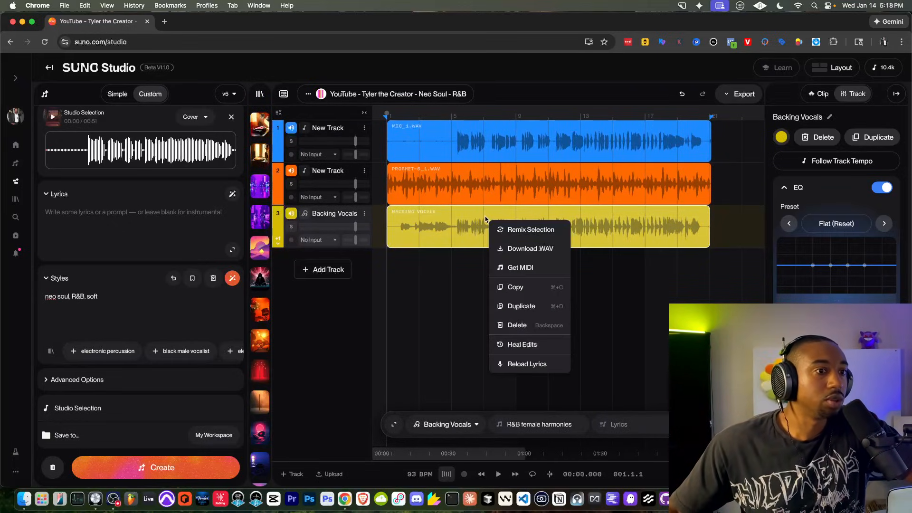
pyautogui.click(430, 260)
pyautogui.click(510, 212)
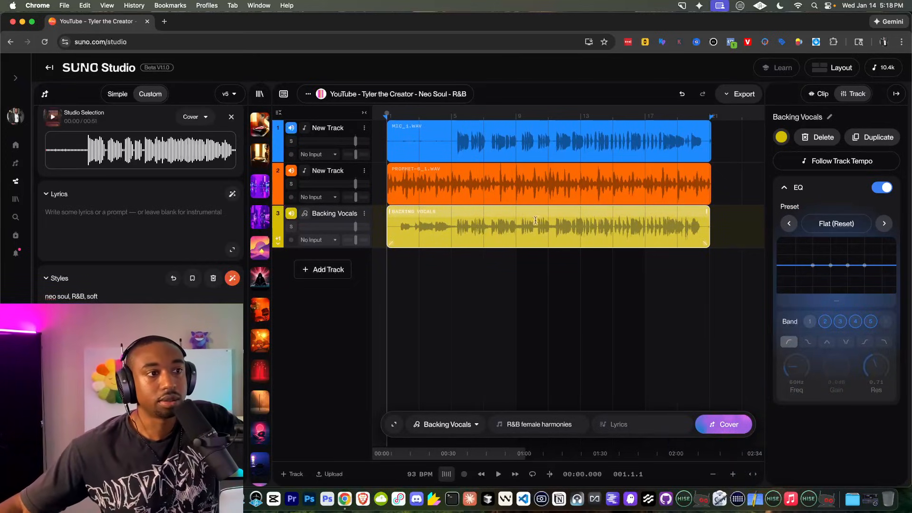
pyautogui.click(532, 184)
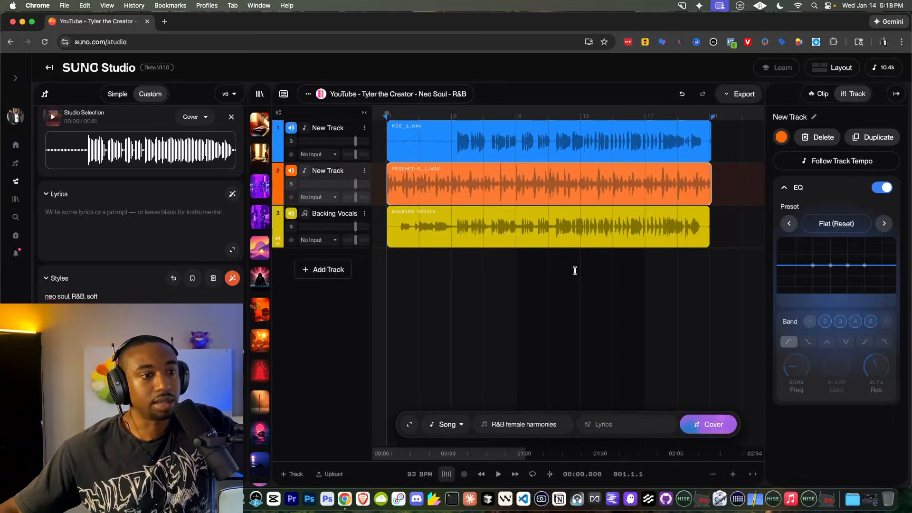
pyautogui.click(541, 141)
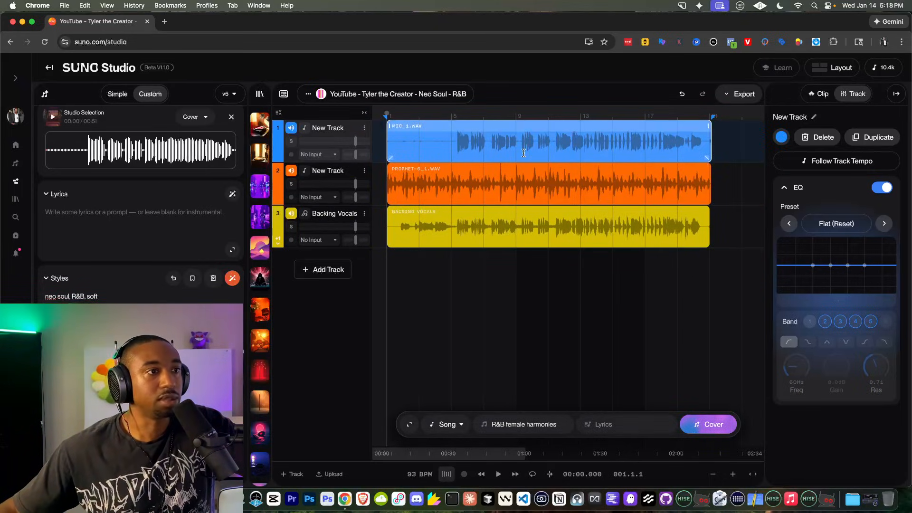
# Step: Choose Vocals from the track-type list for the MIC_1 track
pyautogui.click(460, 427)
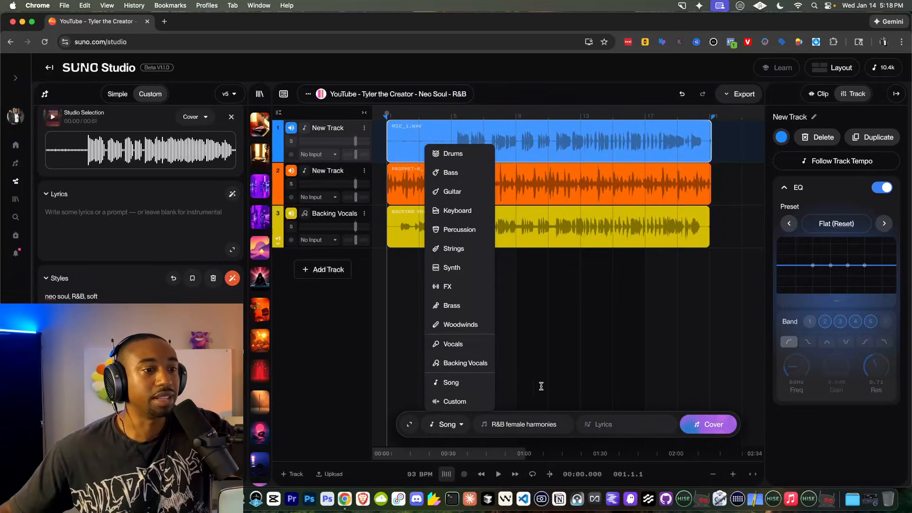
pyautogui.click(462, 424)
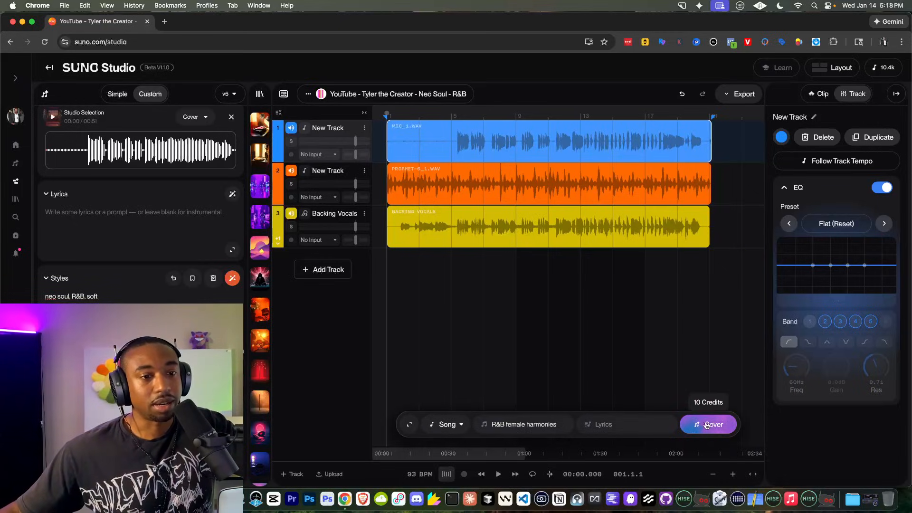
pyautogui.click(451, 425)
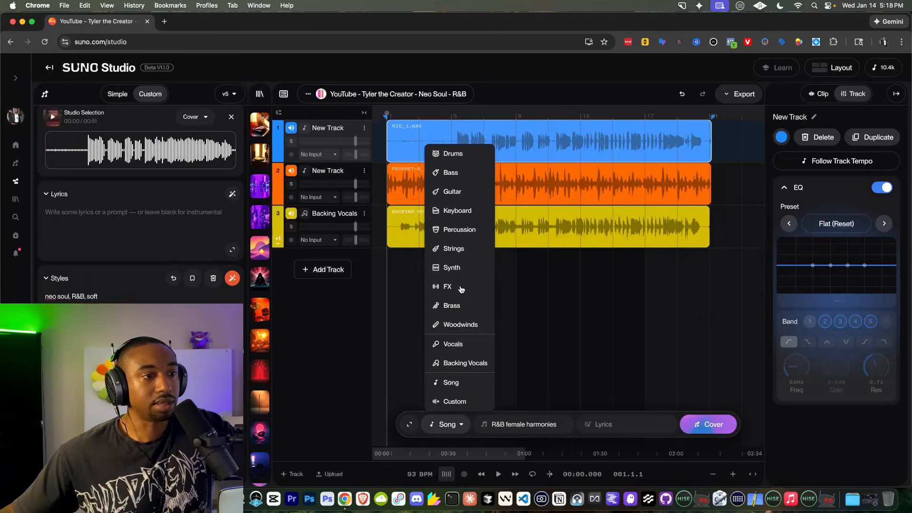
pyautogui.click(463, 344)
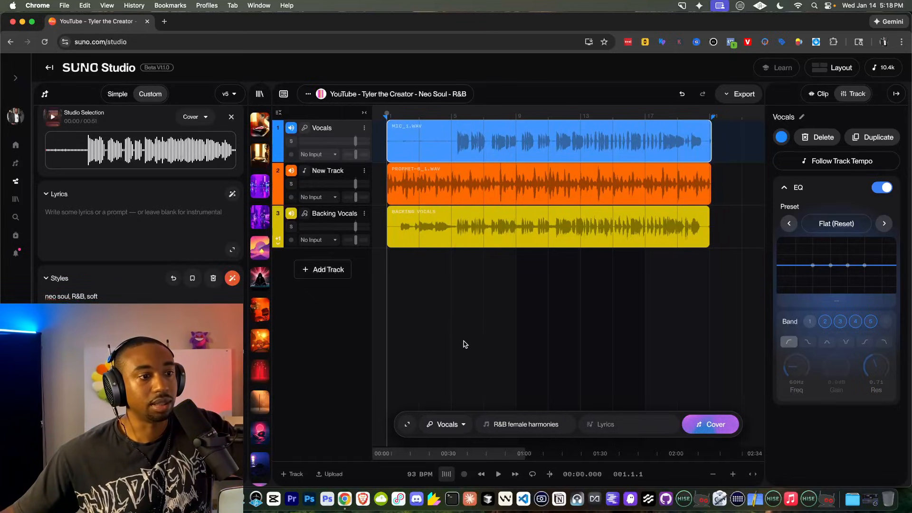
# Step: Generate a Vocals cover with prompt 'R&B female' and play the song from near the start
pyautogui.click(697, 426)
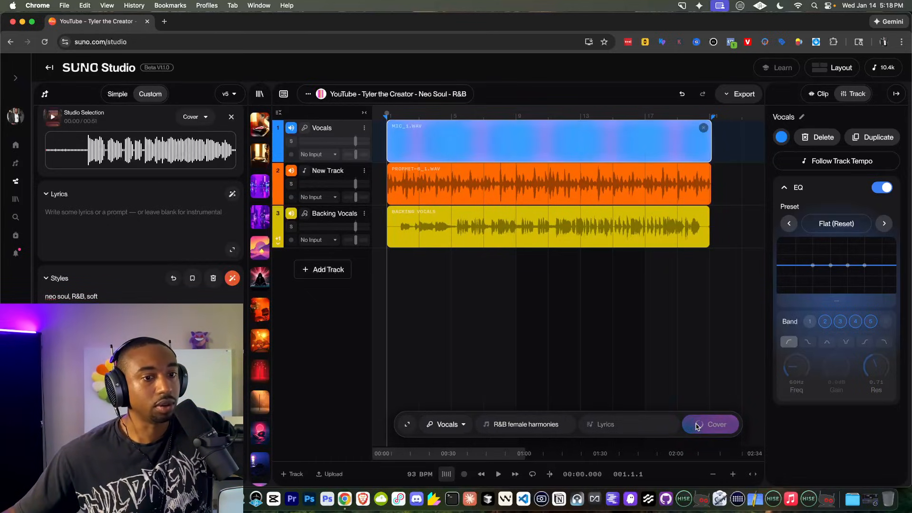
pyautogui.tripleClick(526, 421)
pyautogui.write('R&B male')
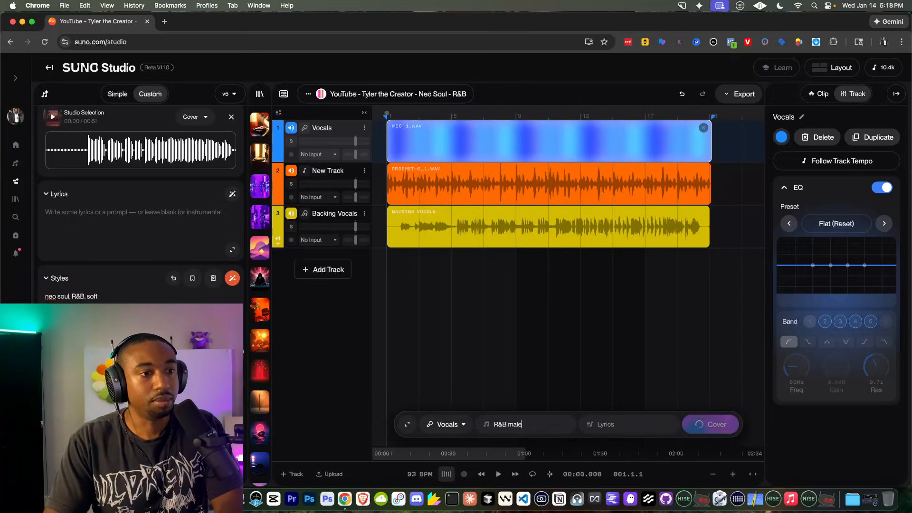
pyautogui.press('super+a')
pyautogui.write('R')
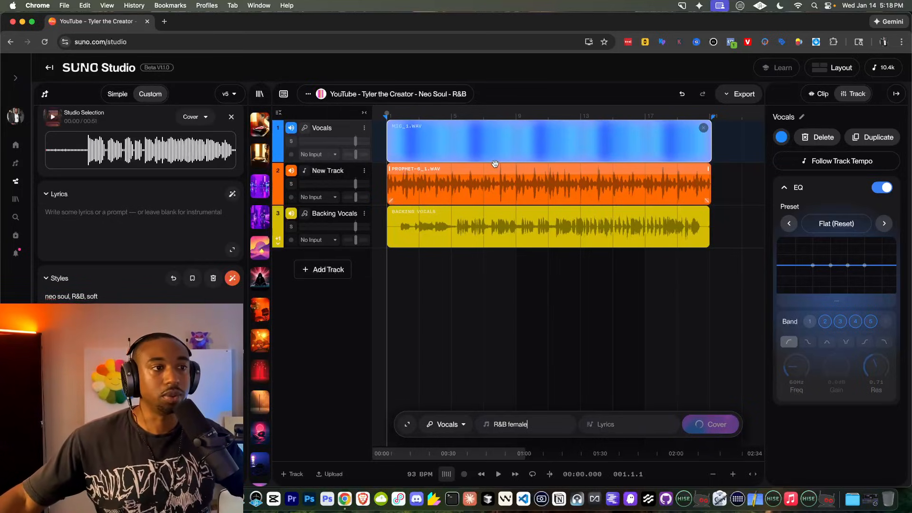
pyautogui.click(401, 260)
pyautogui.press('space')
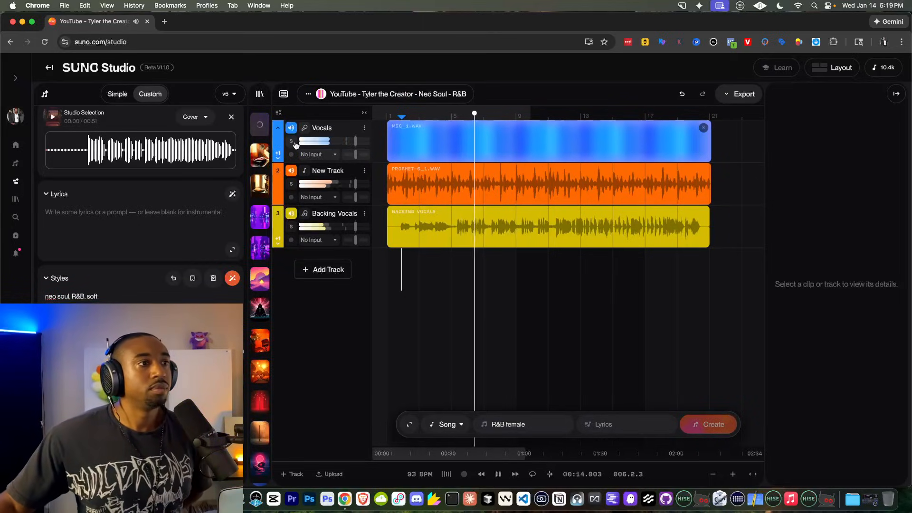
# Step: Hide the Create panel and stop playback once the new Untitled vocal clip replaces MIC_1
pyautogui.click(290, 129)
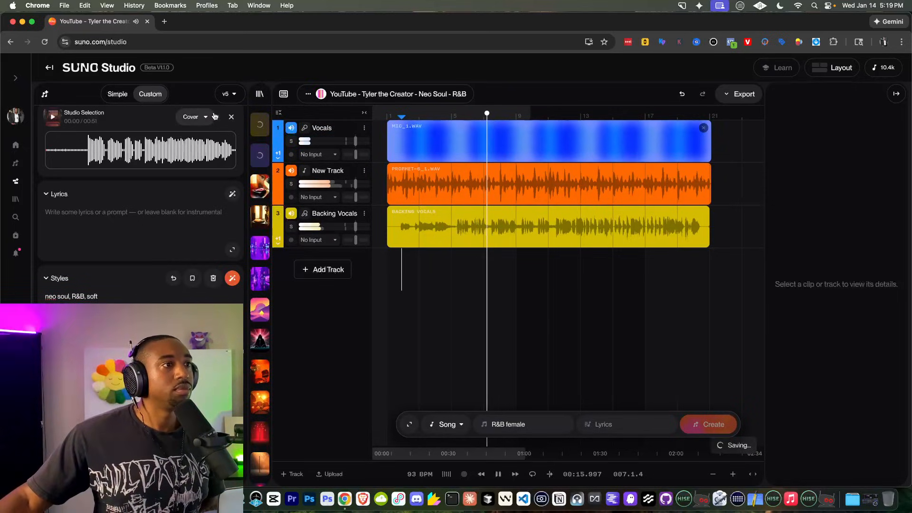
pyautogui.click(45, 93)
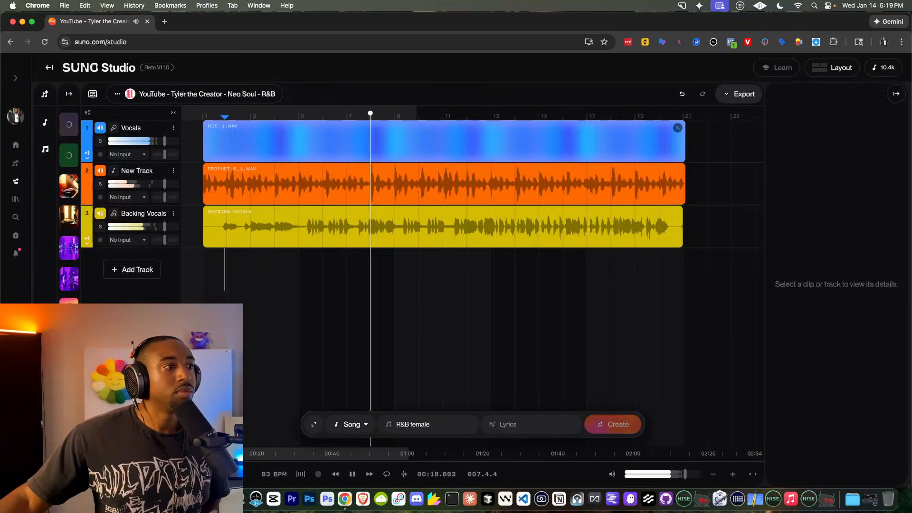
pyautogui.click(156, 499)
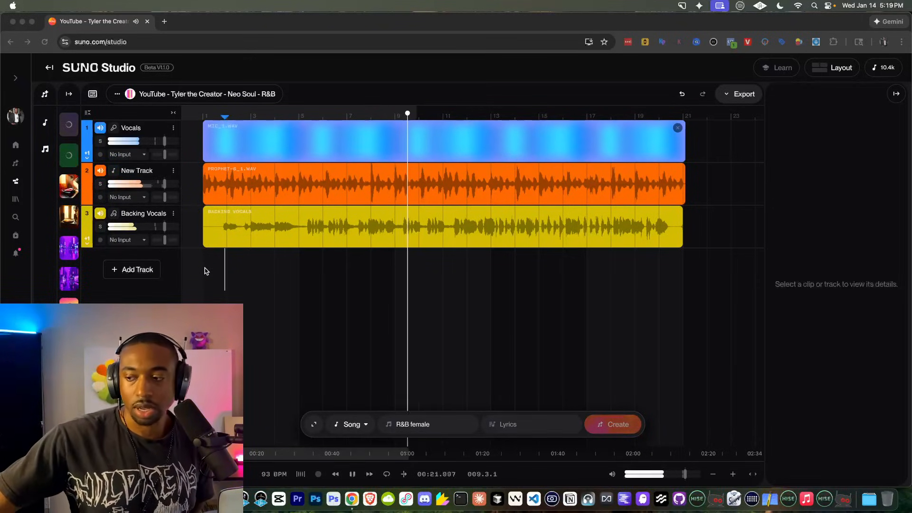
pyautogui.click(127, 320)
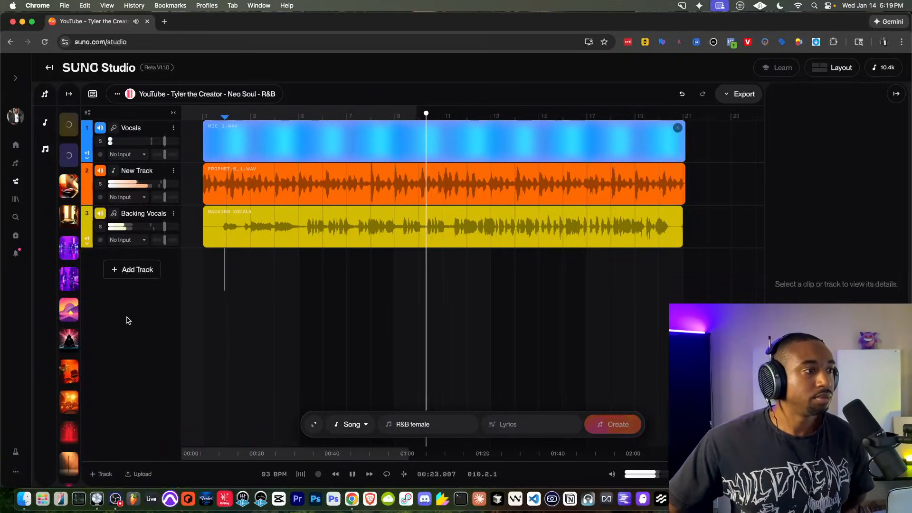
pyautogui.moveTo(165, 226)
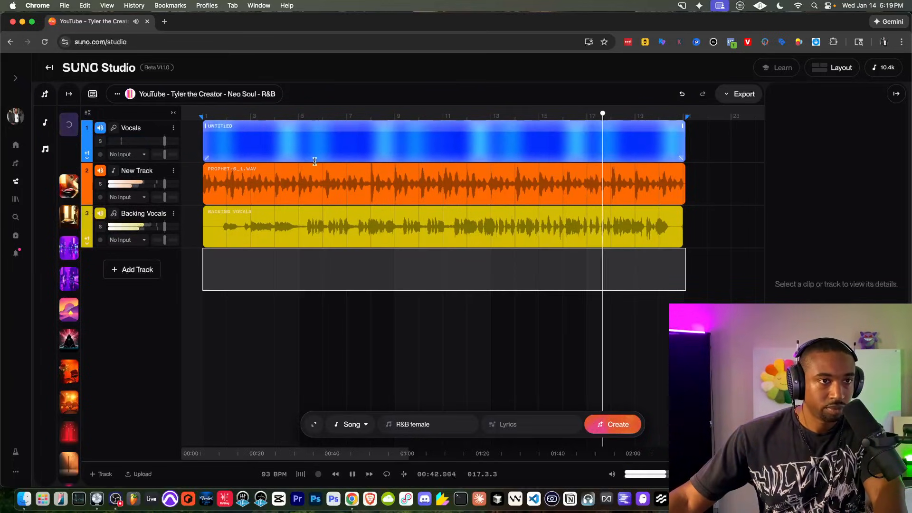
pyautogui.press('space')
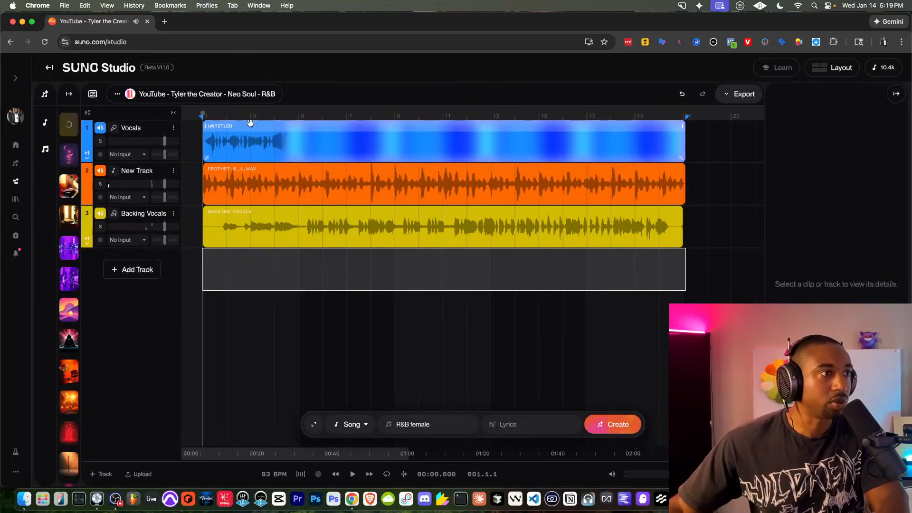
# Step: Play the mix with the new vocal take, then lower Backing Vocals to about -5.7 dB
pyautogui.press('space')
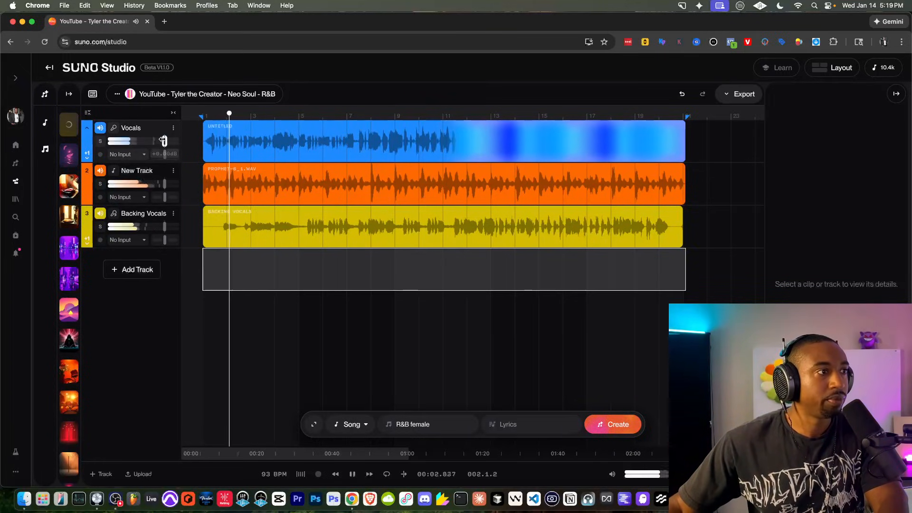
pyautogui.moveTo(164, 141)
pyautogui.press('space')
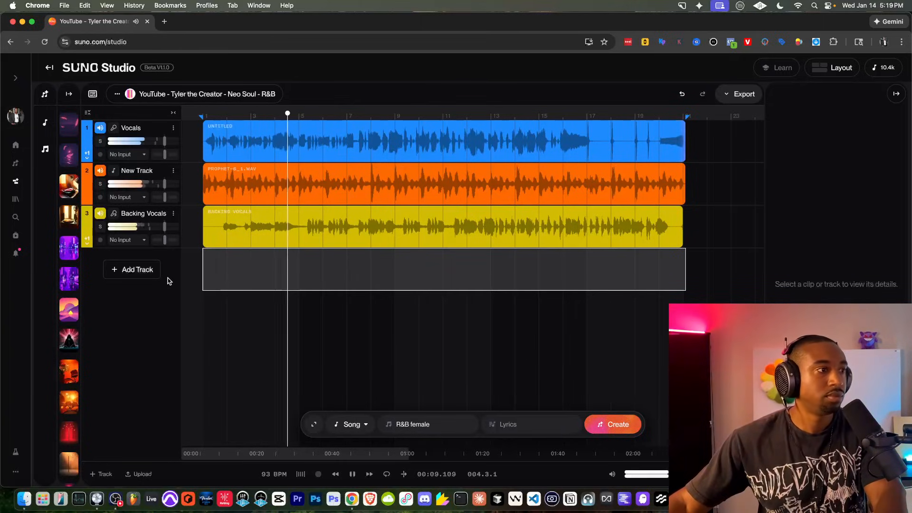
pyautogui.moveTo(164, 226); pyautogui.dragTo(158, 227)
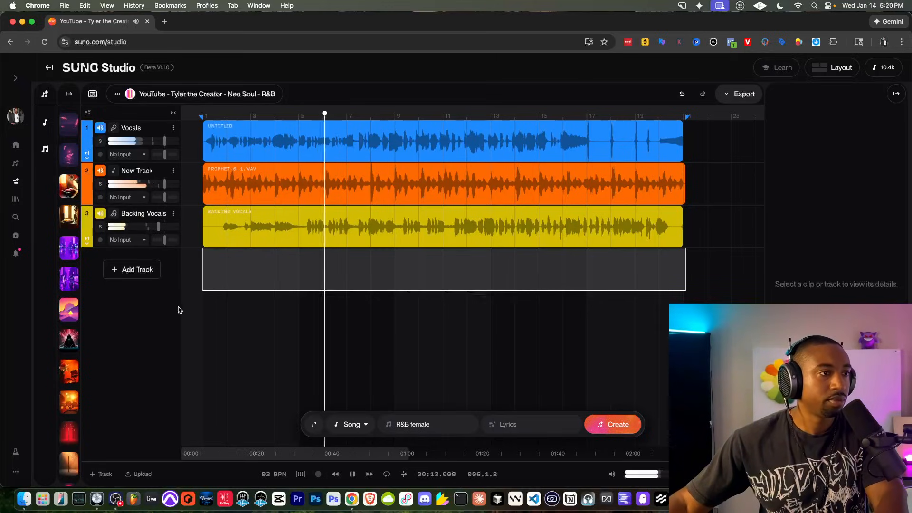
# Step: Add a fourth Woodwinds track and generate it from the prompt 'R&B flute'
pyautogui.click(155, 271)
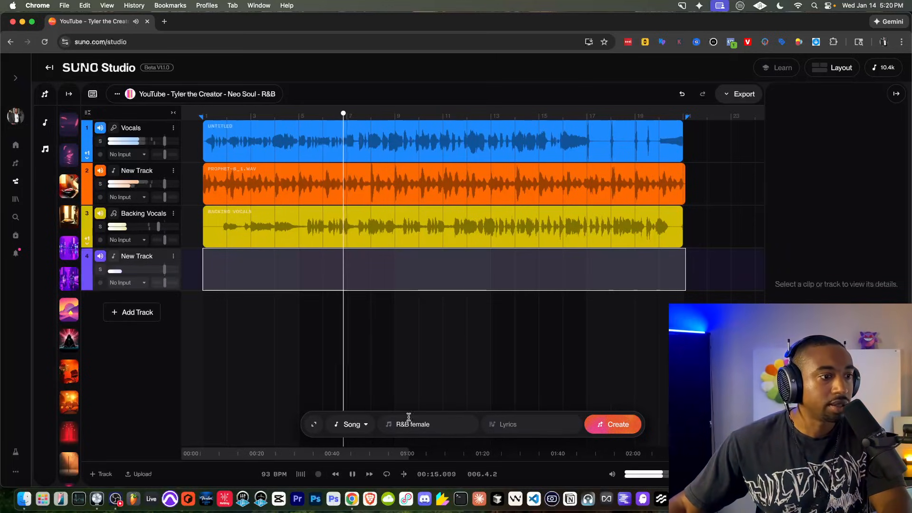
pyautogui.click(362, 430)
pyautogui.click(366, 324)
pyautogui.tripleClick(423, 426)
pyautogui.write('R&B')
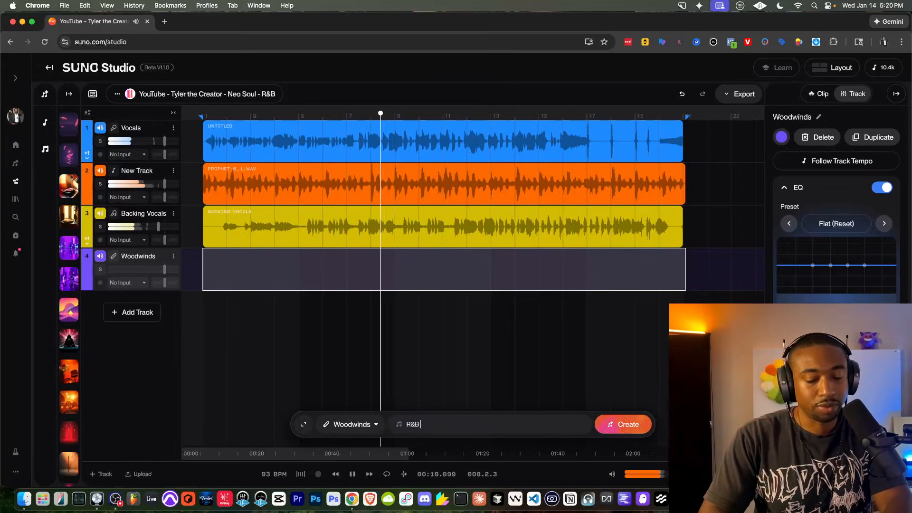
pyautogui.write(' flute')
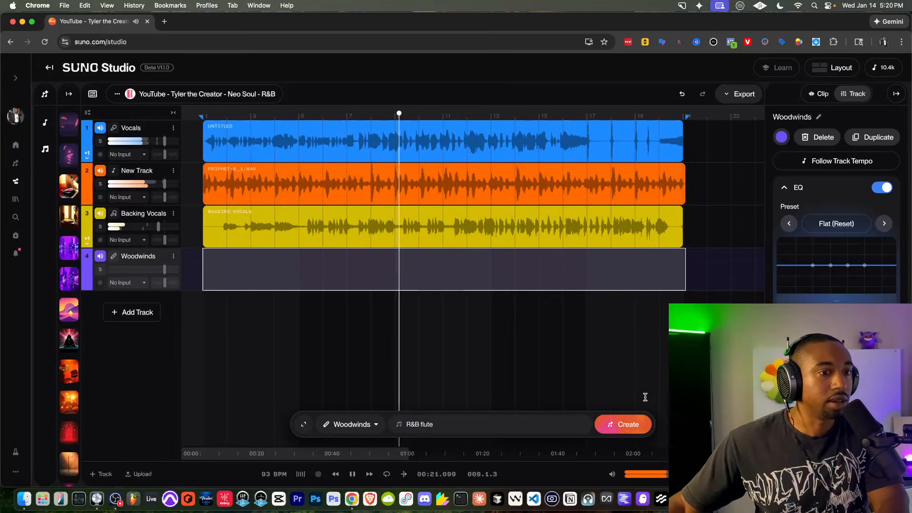
pyautogui.click(623, 424)
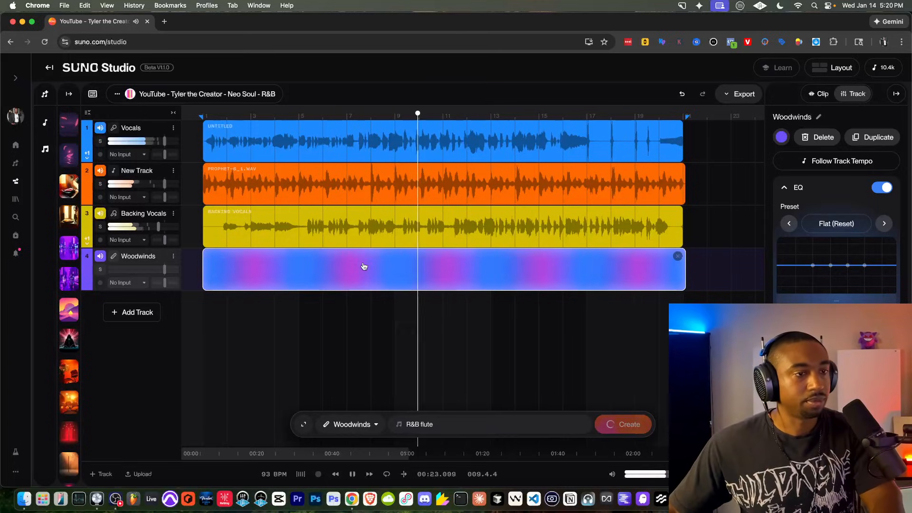
# Step: Turn the Backing Vocals volume down further and stop playback
pyautogui.moveTo(158, 227); pyautogui.dragTo(148, 227)
pyautogui.moveTo(142, 227)
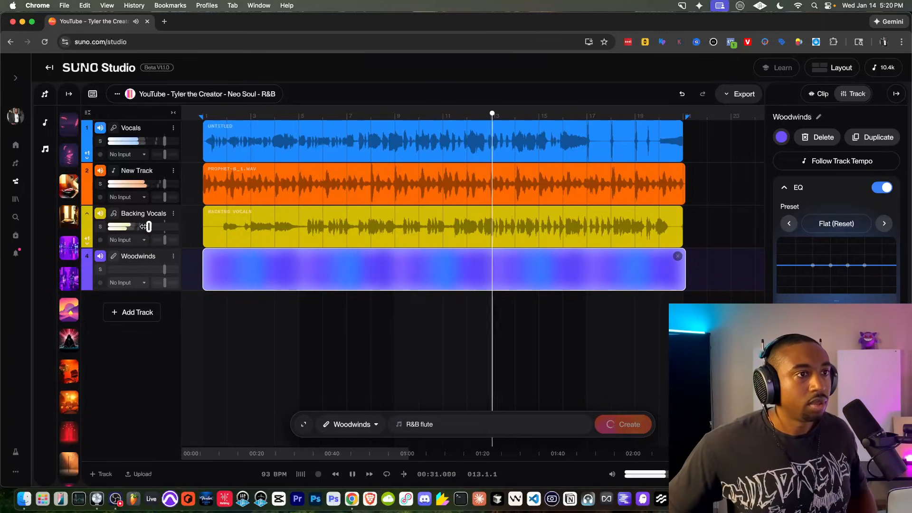
pyautogui.press('space')
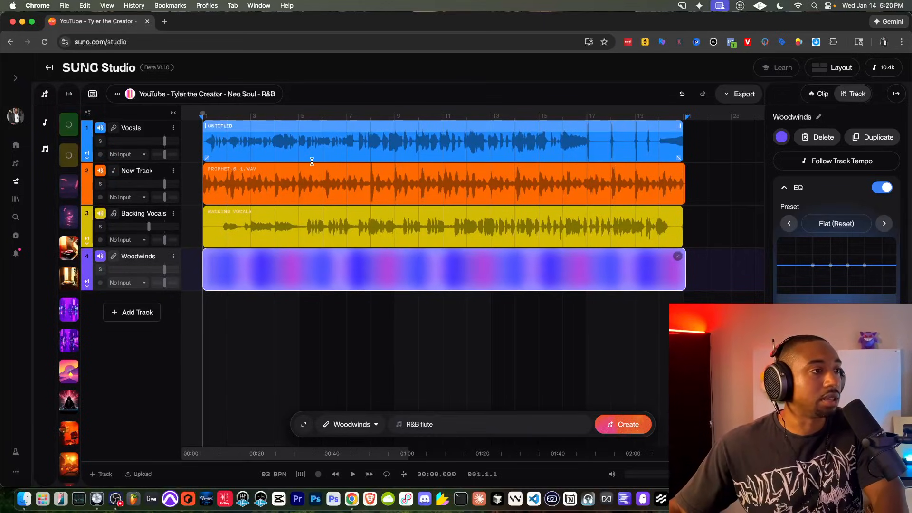
# Step: Play the arrangement from the top to hear the 'R&B flute' Woodwinds clip
pyautogui.press('space')
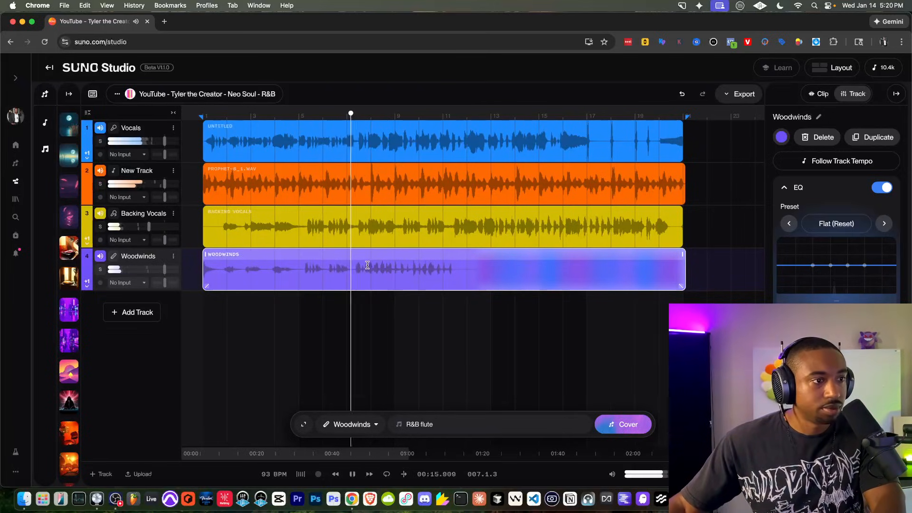
pyautogui.scroll(5, 365, 259)
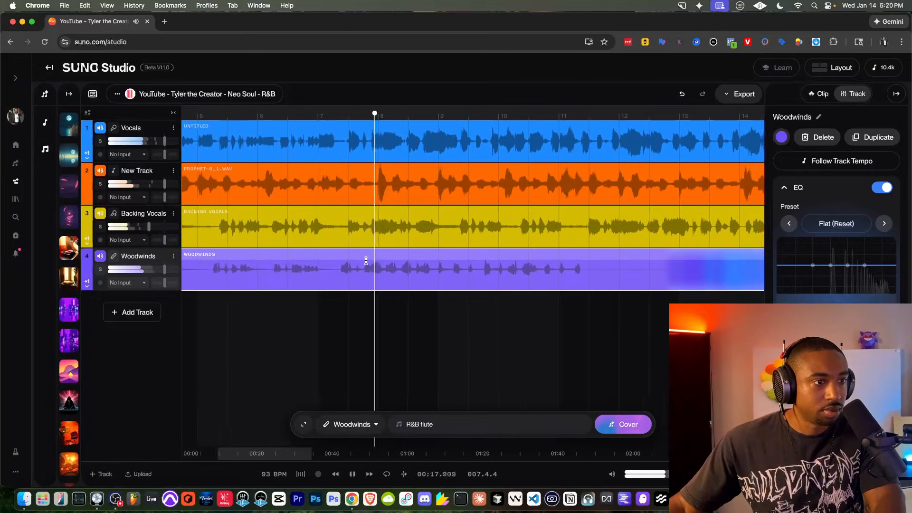
pyautogui.scroll(3, 342, 258)
pyautogui.press('space')
pyautogui.moveTo(342, 258); pyautogui.dragTo(355, 256)
pyautogui.press('space')
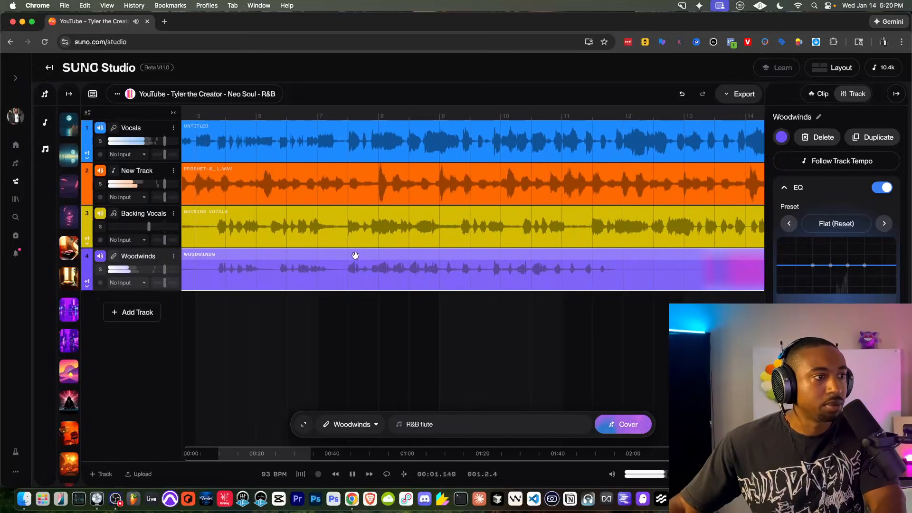
pyautogui.scroll(-5, 355, 255)
pyautogui.scroll(-2, 355, 255)
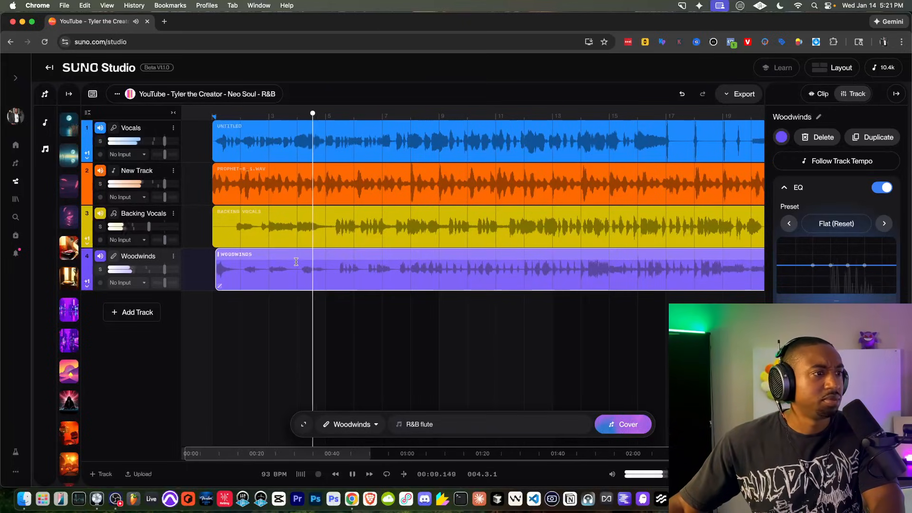
pyautogui.scroll(3, 277, 264)
pyautogui.press('space')
pyautogui.scroll(4, 277, 264)
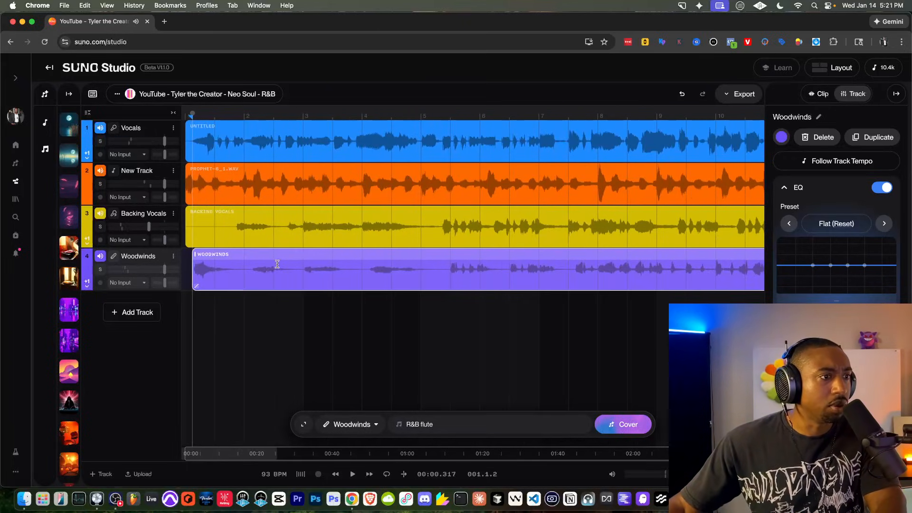
pyautogui.scroll(1, 277, 264)
pyautogui.hscroll(-2, 238, 261)
pyautogui.moveTo(243, 256); pyautogui.dragTo(234, 256)
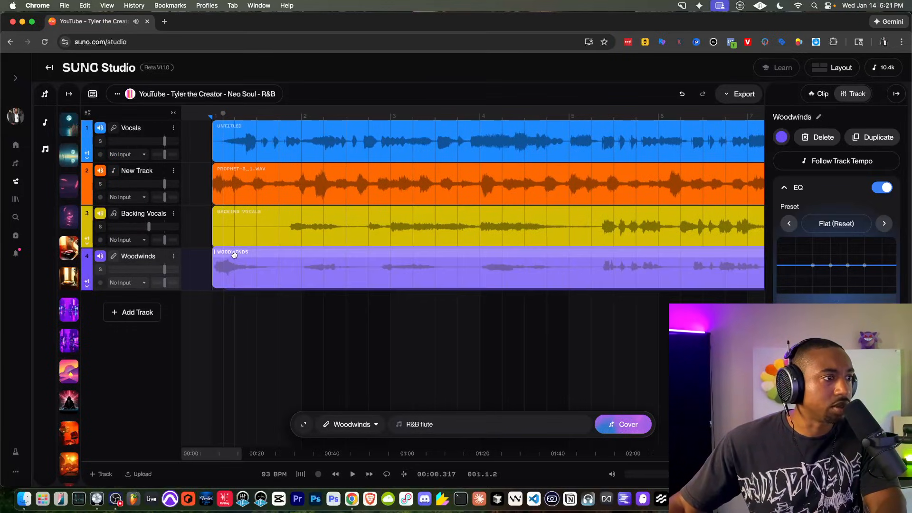
pyautogui.press('space')
pyautogui.scroll(-2, 296, 285)
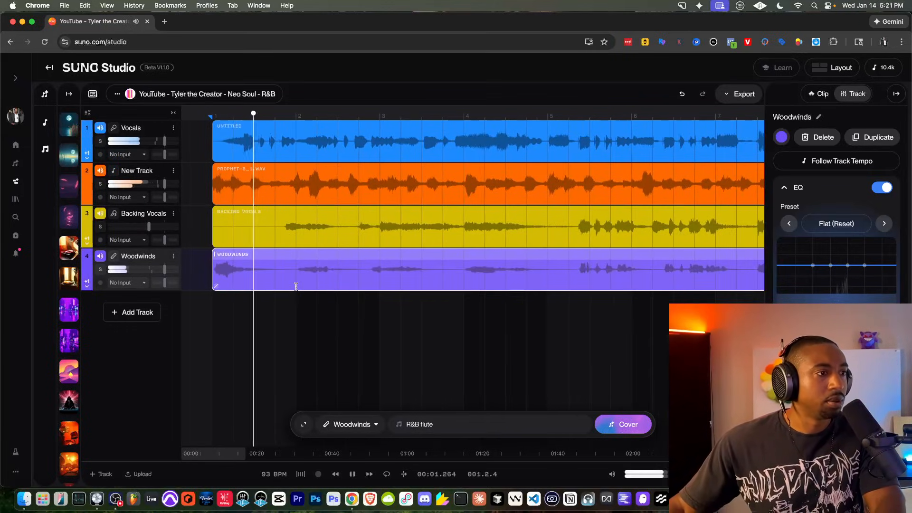
pyautogui.scroll(-2, 295, 286)
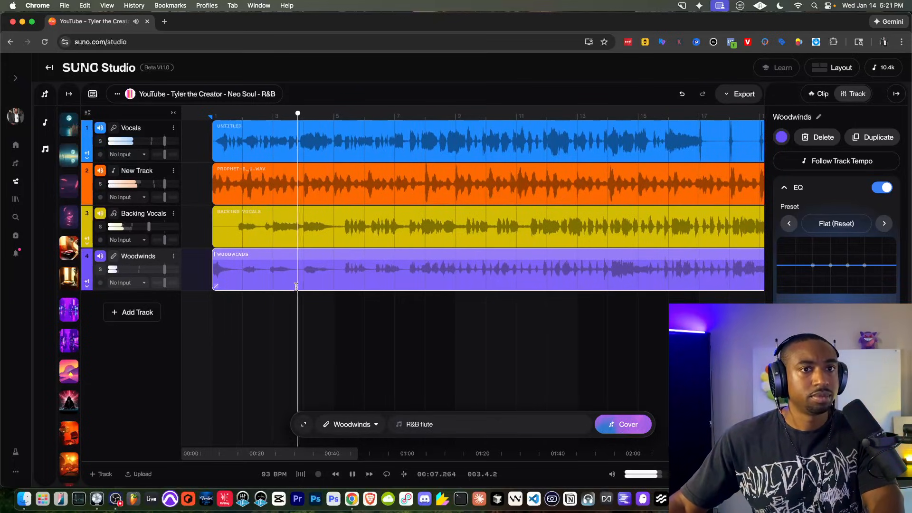
pyautogui.scroll(-2, 317, 276)
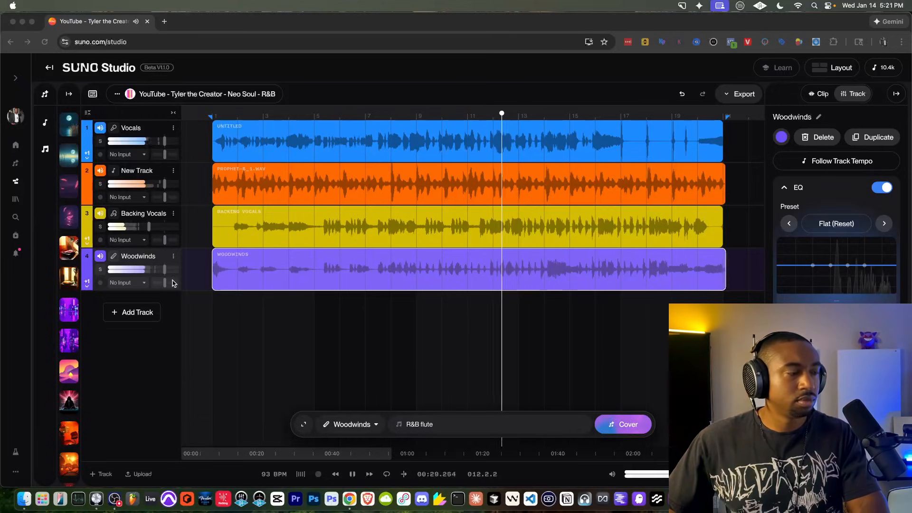
# Step: Rename the second track to 'KEys'
pyautogui.click(150, 393)
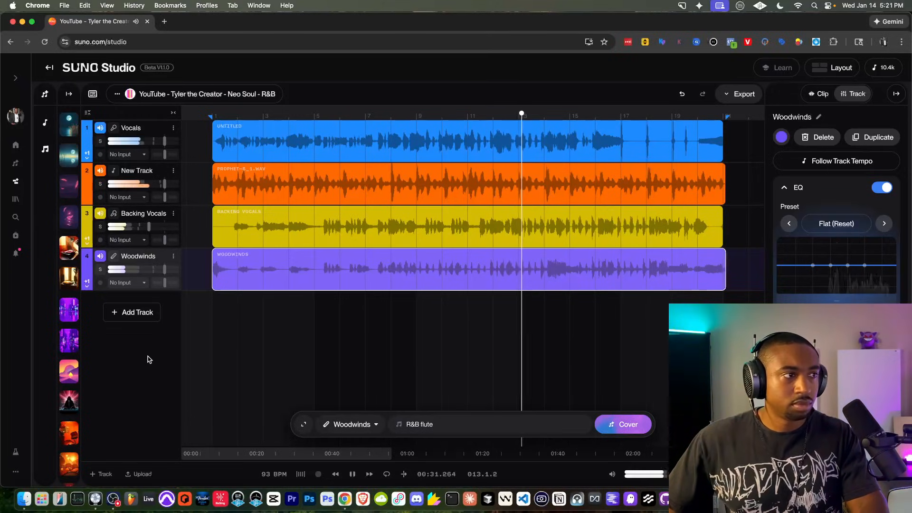
pyautogui.click(171, 171)
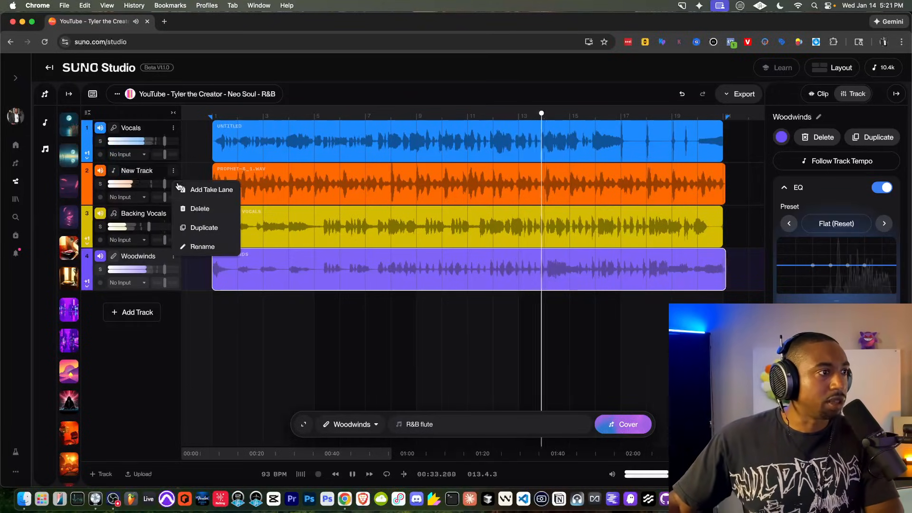
pyautogui.click(198, 248)
pyautogui.write('KEys')
pyautogui.press('Return')
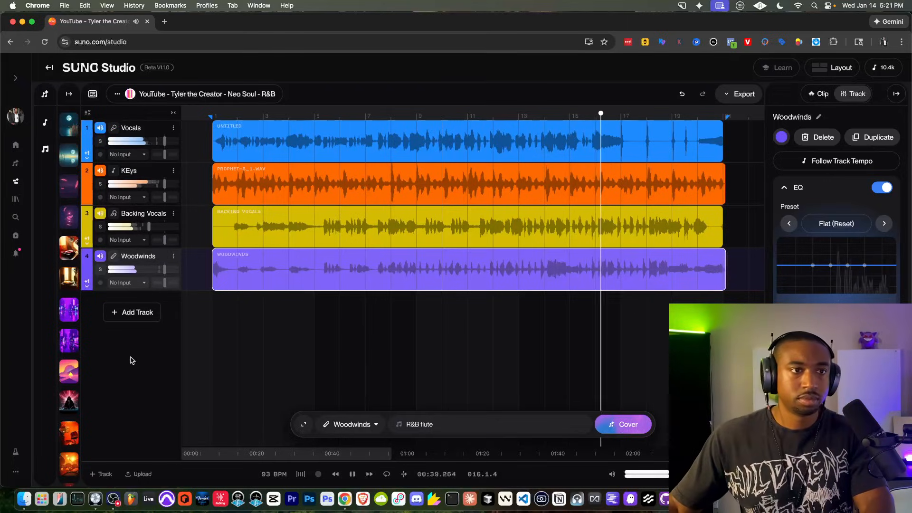
# Step: Add a Bass track and generate it from the prompt 'electric bass'
pyautogui.click(134, 312)
pyautogui.click(352, 424)
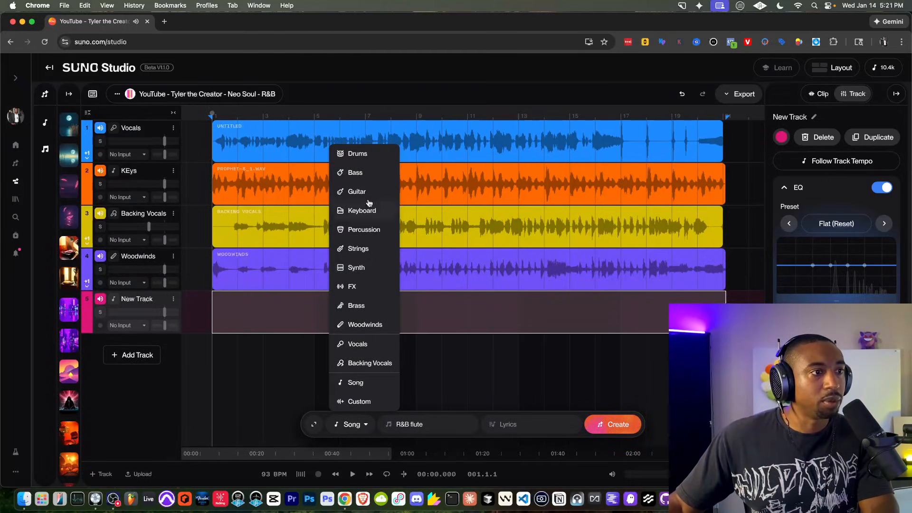
pyautogui.click(365, 173)
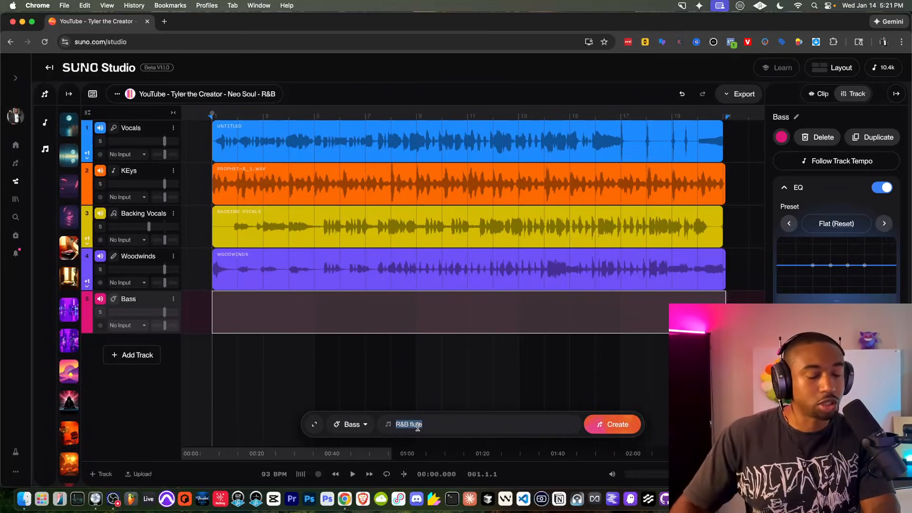
pyautogui.write('electric bass')
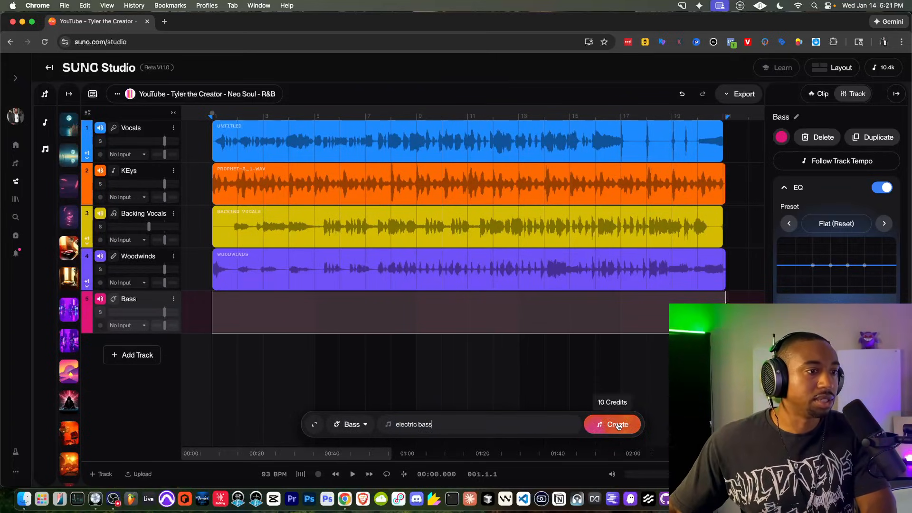
pyautogui.click(617, 426)
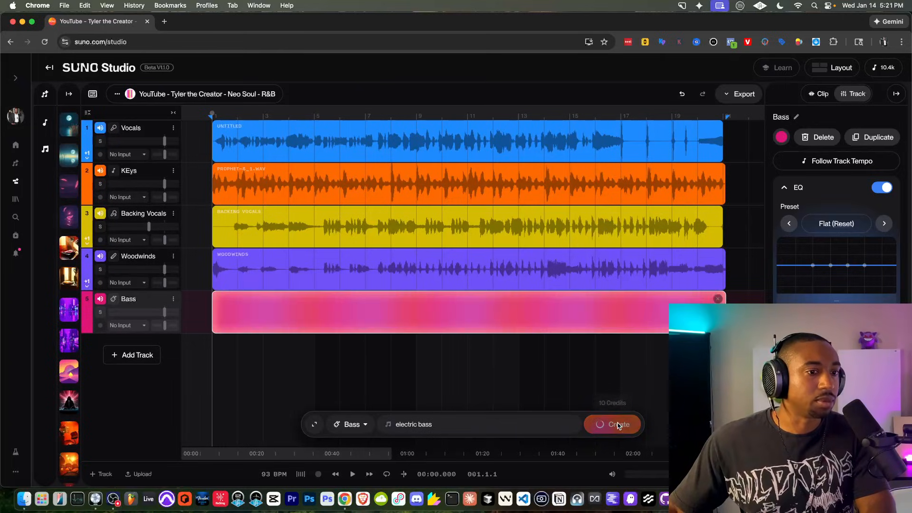
# Step: Add a sixth track below Bass and make it a Percussion track
pyautogui.click(132, 354)
pyautogui.click(354, 424)
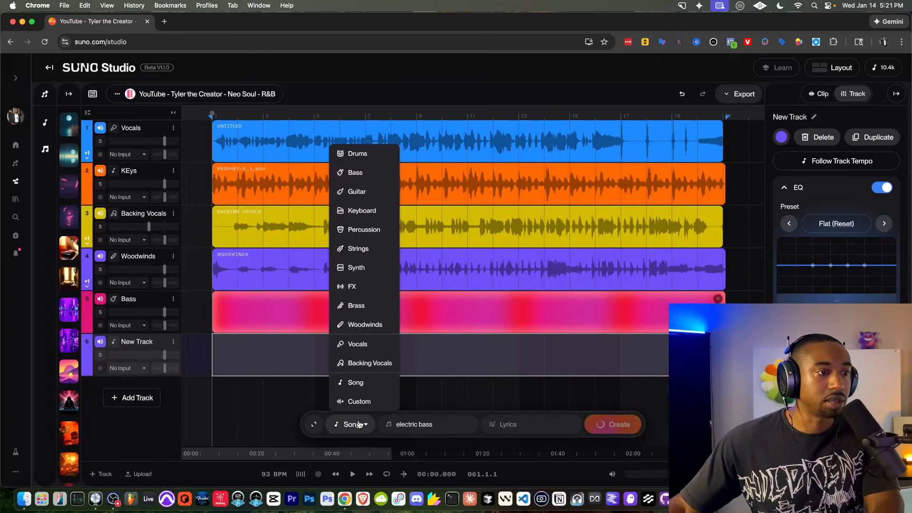
pyautogui.click(362, 231)
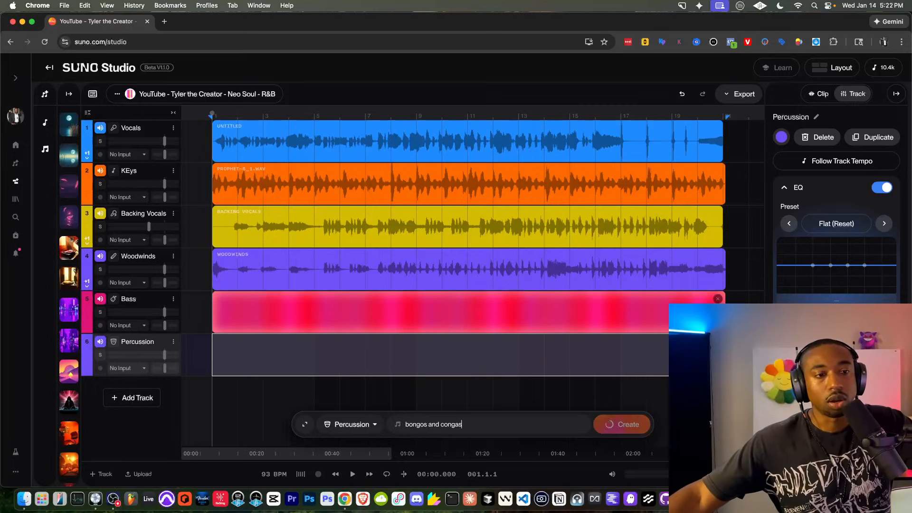
# Step: Generate the 'bongos and congas' percussion part and play the arrangement
pyautogui.click(601, 425)
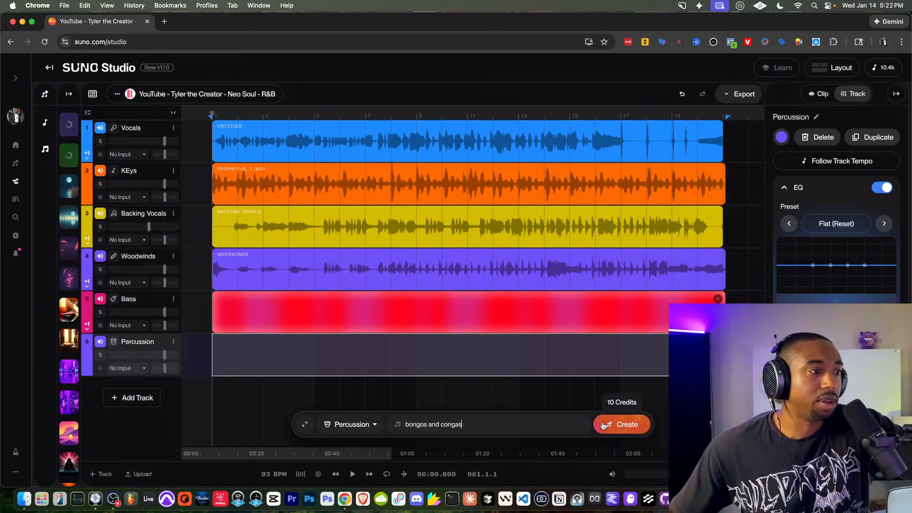
pyautogui.click(603, 425)
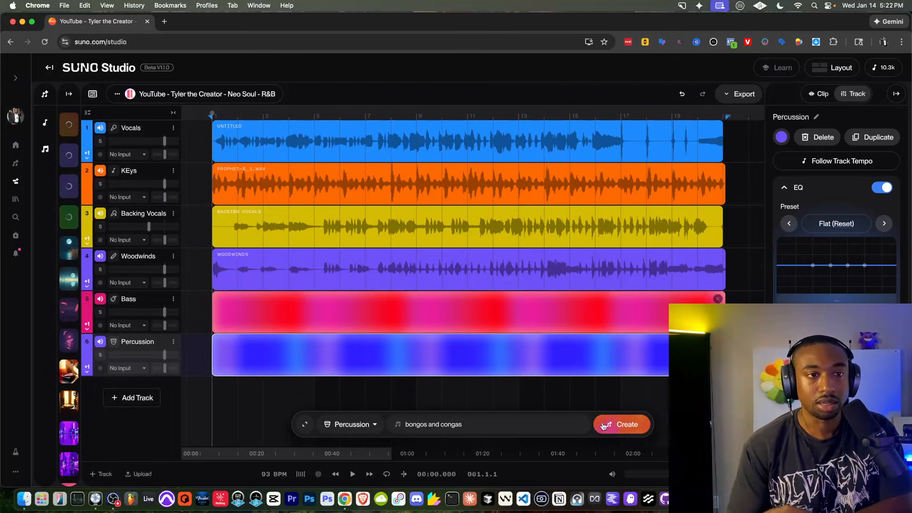
pyautogui.press('space')
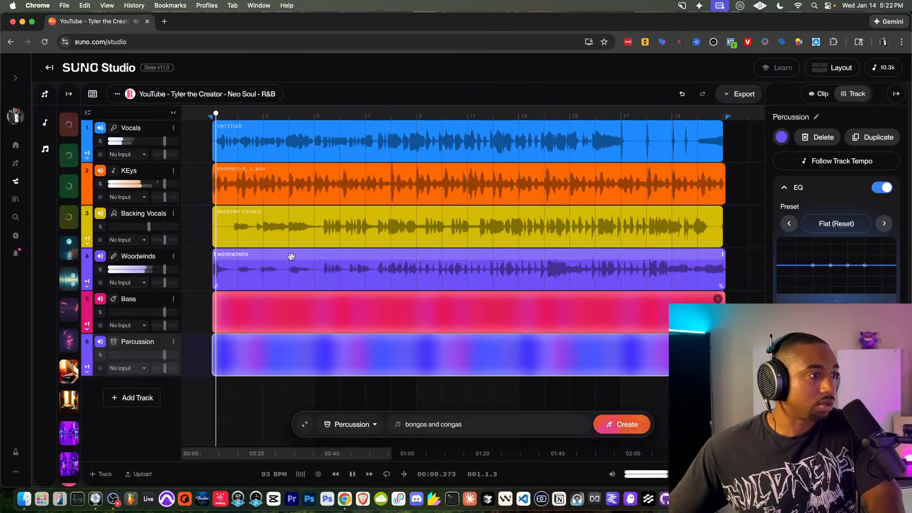
pyautogui.press('space')
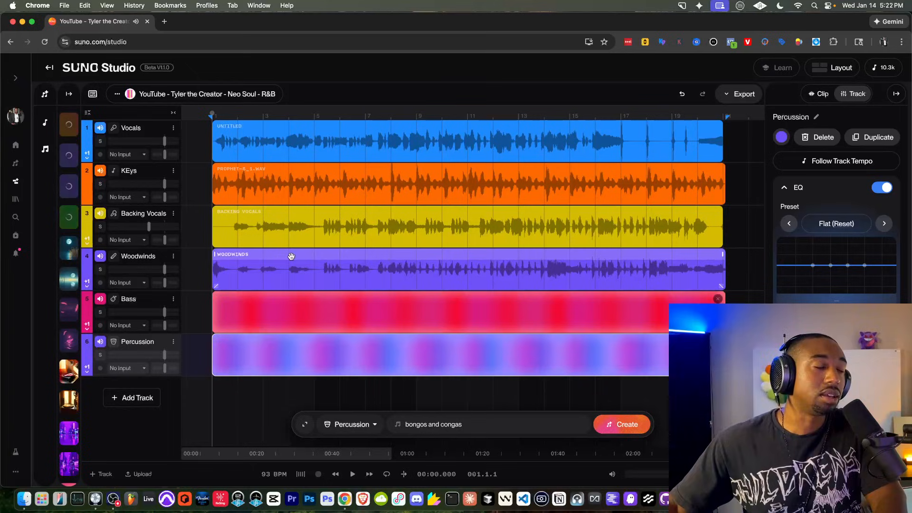
pyautogui.press('space')
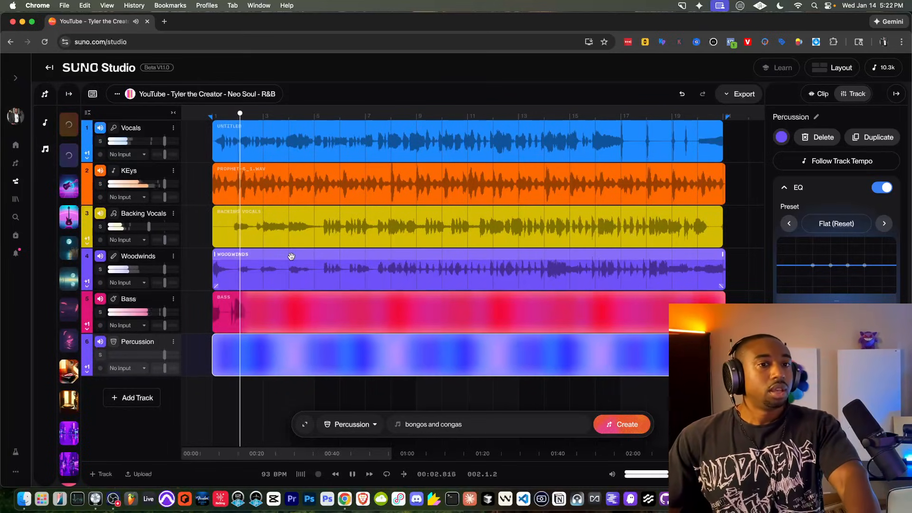
# Step: Select the Woodwinds clip, stop playback, and select the Bass track
pyautogui.click(291, 256)
pyautogui.press('space')
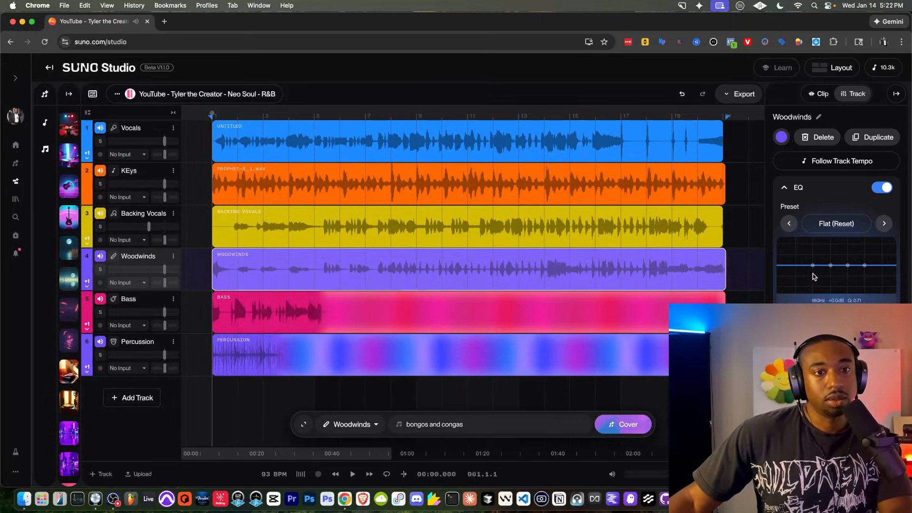
pyautogui.click(380, 292)
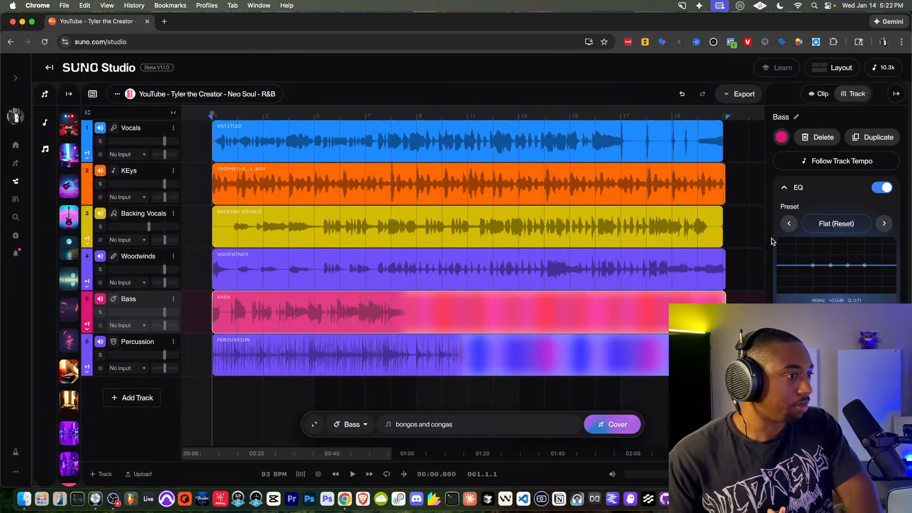
# Step: Set the Bass EQ's second band to a 75 Hz boost of about 1.6 dB
pyautogui.press('space')
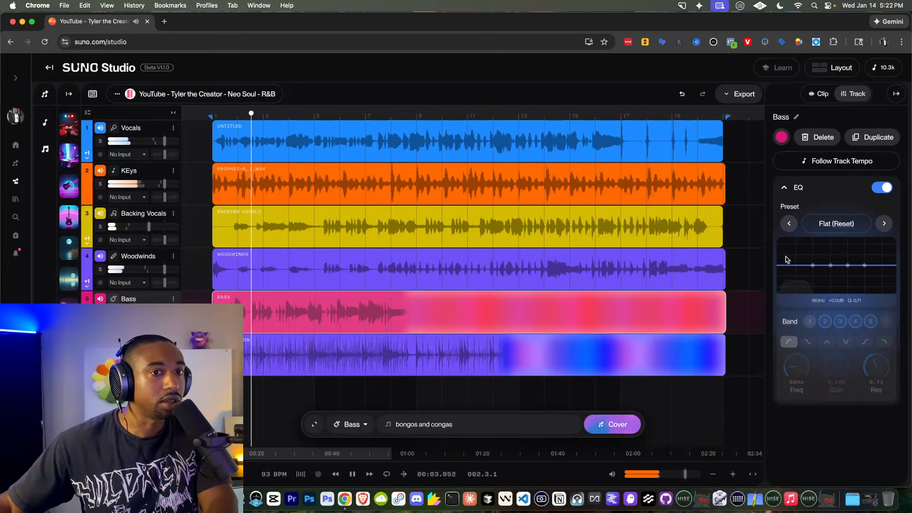
pyautogui.moveTo(812, 265); pyautogui.dragTo(802, 259)
pyautogui.press('space')
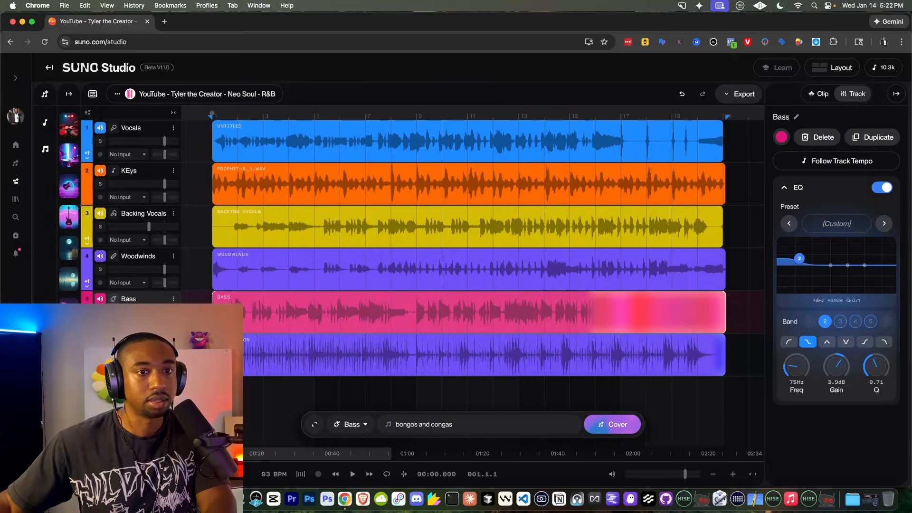
pyautogui.moveTo(798, 258); pyautogui.dragTo(799, 259)
pyautogui.moveTo(836, 366); pyautogui.dragTo(837, 368)
pyautogui.press('space')
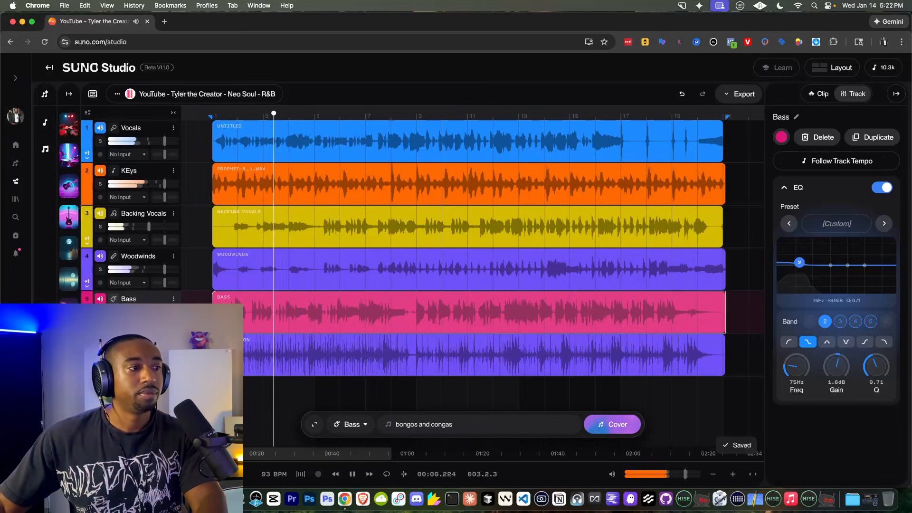
# Step: Add a 2.8 kHz high-shelf lift of about +4.9 dB on the Percussion EQ
pyautogui.click(136, 341)
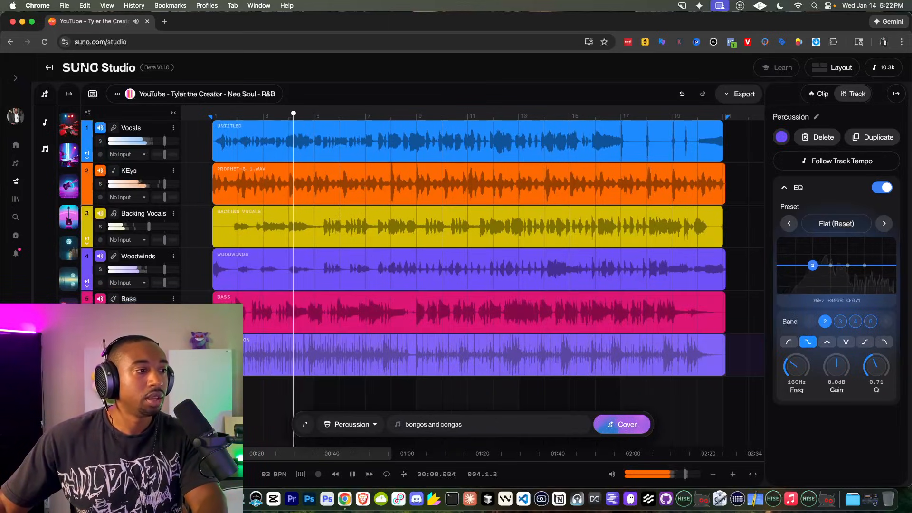
pyautogui.moveTo(863, 266); pyautogui.dragTo(861, 256)
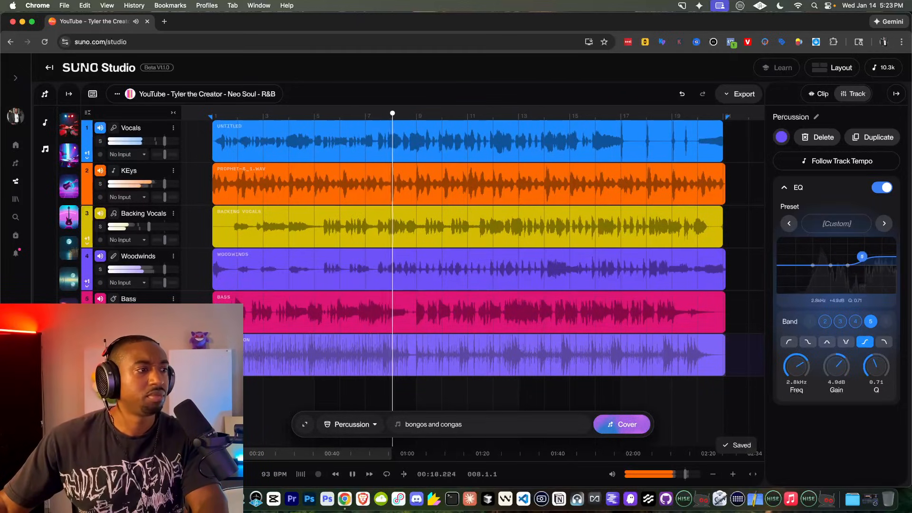
pyautogui.press('space')
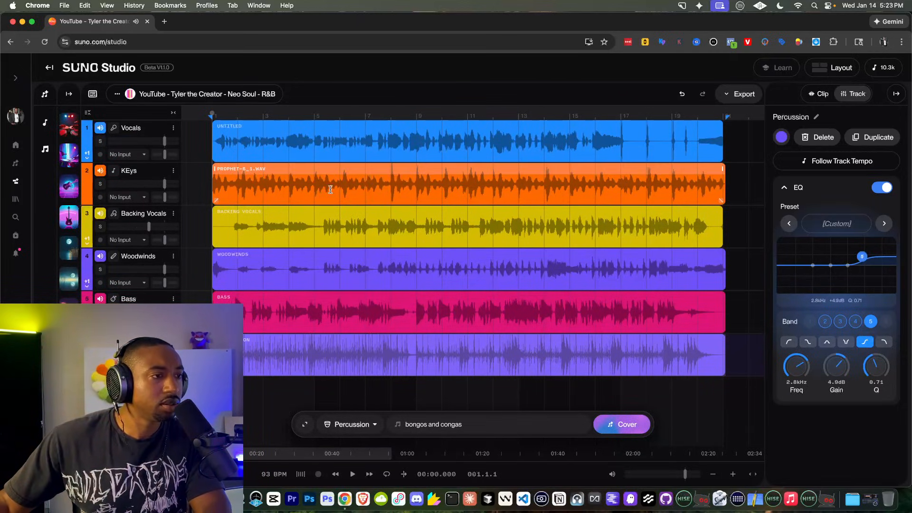
# Step: Audition the Percussion track soloed, then unsolo it
pyautogui.click(100, 354)
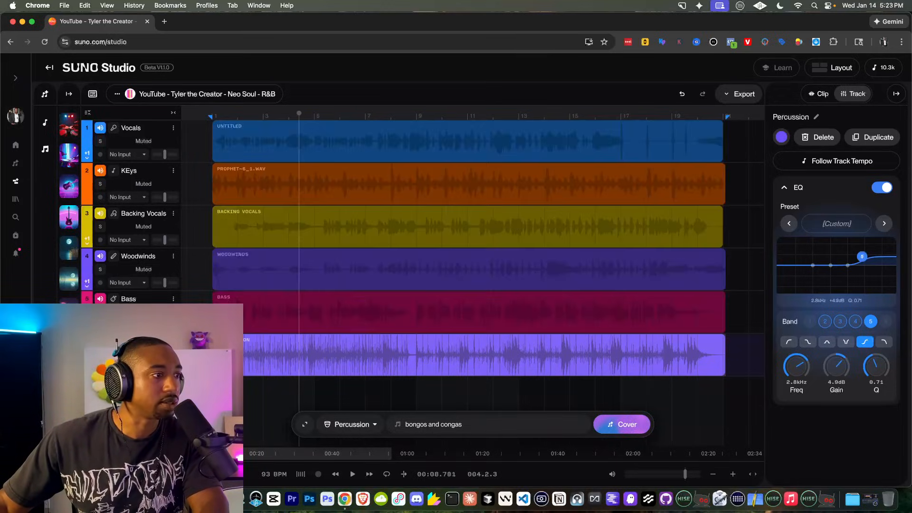
pyautogui.press('space')
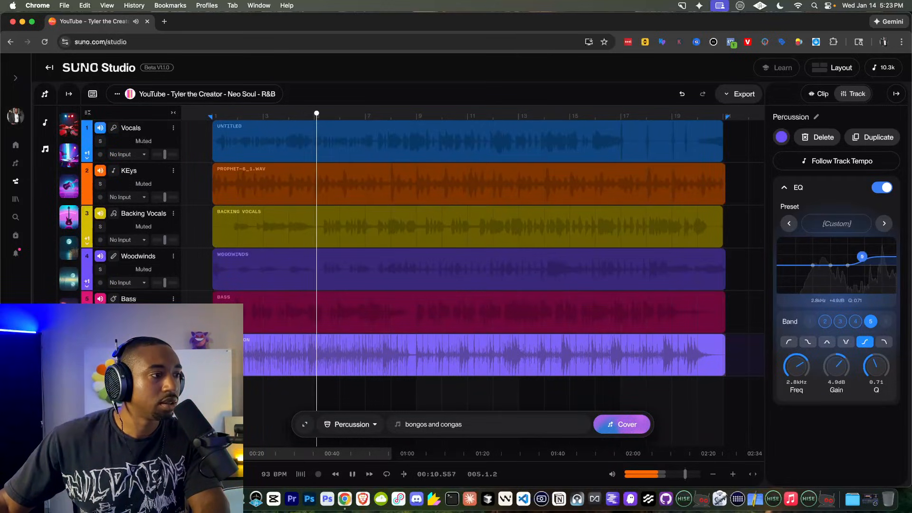
pyautogui.press('space')
pyautogui.click(100, 354)
# Step: Select the Percussion clip and show its settings in the Clip panel
pyautogui.click(272, 342)
pyautogui.rightClick(272, 343)
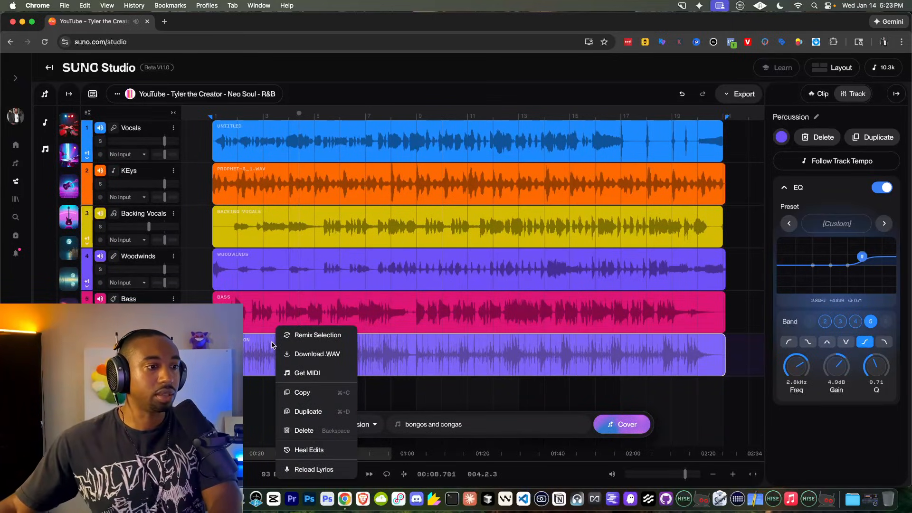
pyautogui.click(387, 342)
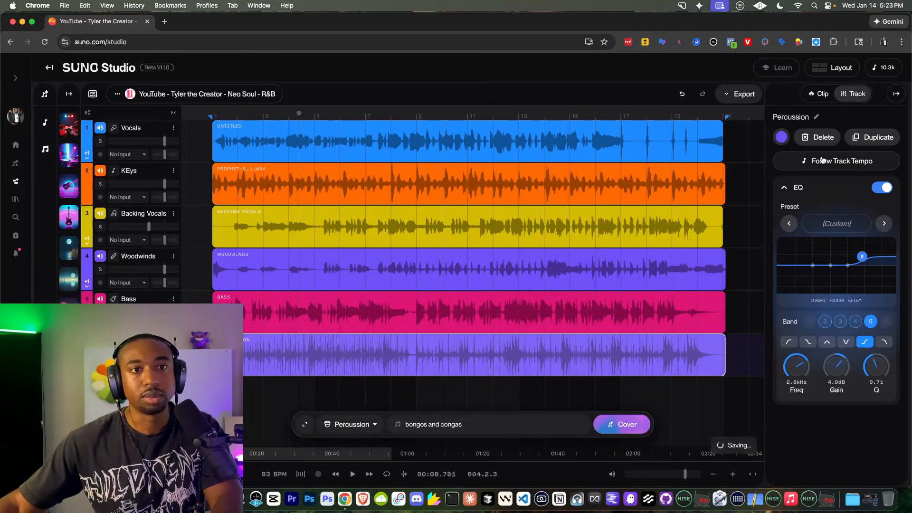
pyautogui.click(821, 96)
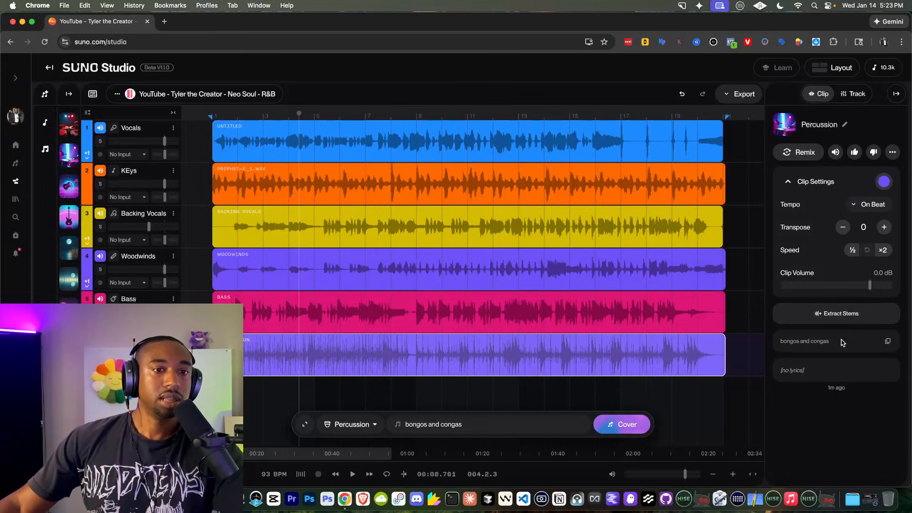
# Step: Split the Percussion clip into vocals and instrumental stems, then play the arrangement
pyautogui.click(838, 317)
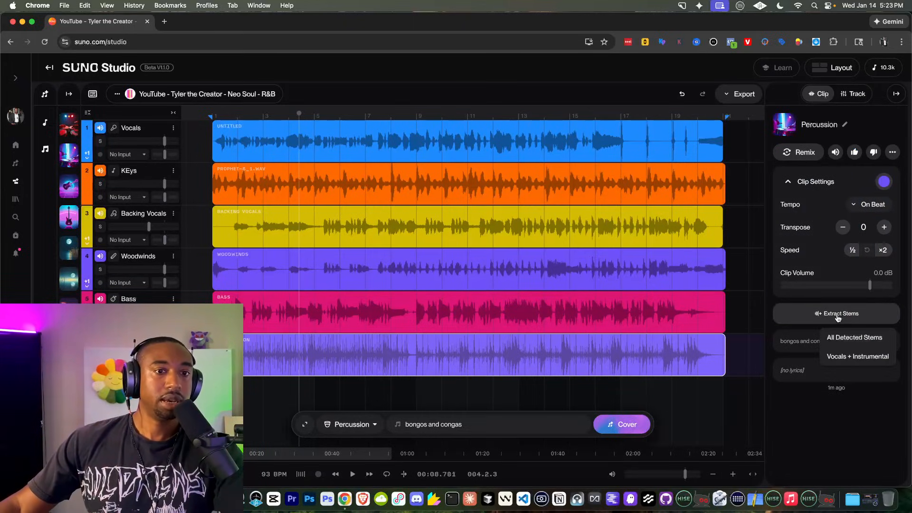
pyautogui.click(846, 356)
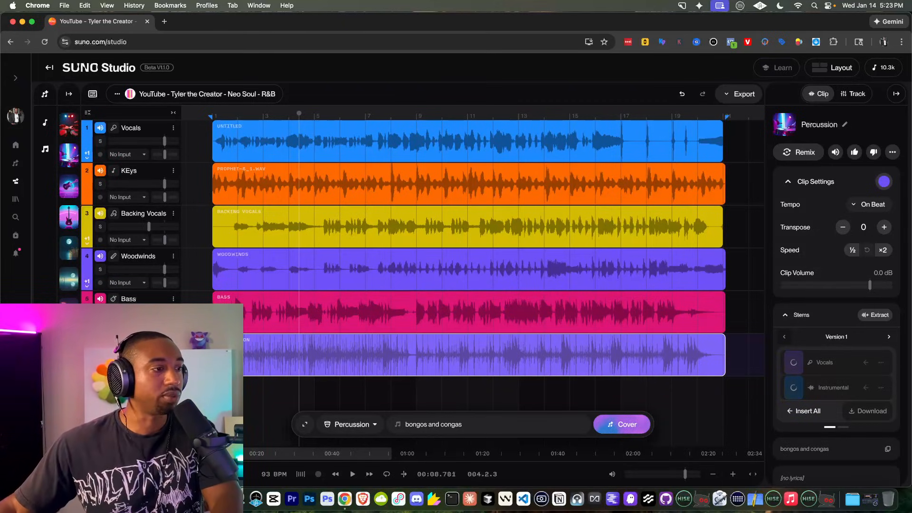
pyautogui.press('space')
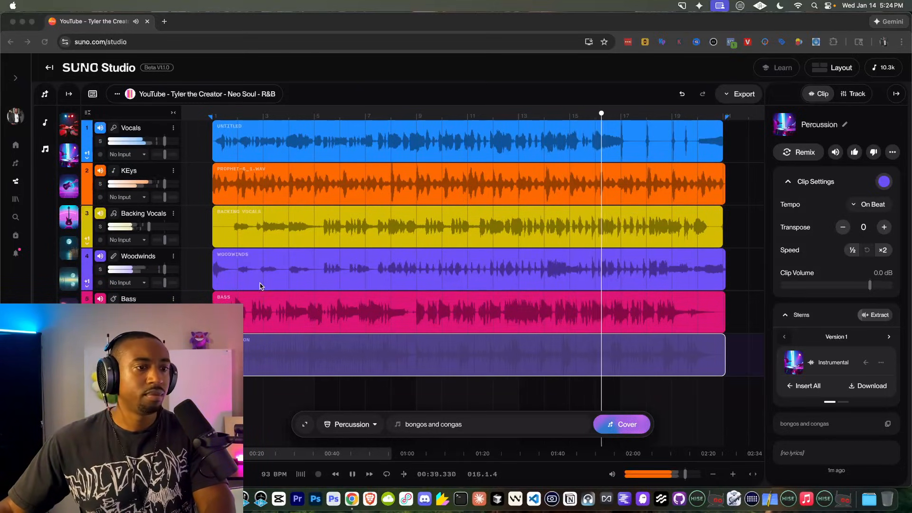
pyautogui.click(181, 72)
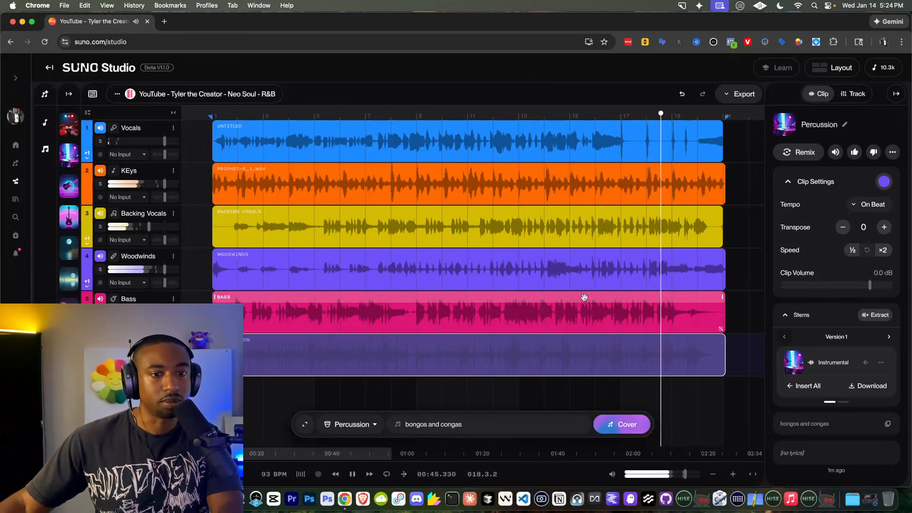
pyautogui.press('space')
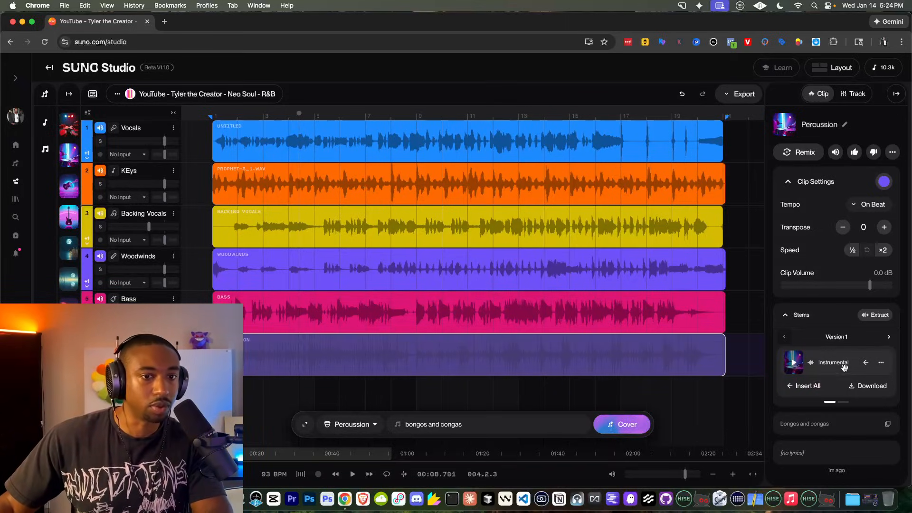
# Step: Add the Instrumental stem as a new track and audition it soloed
pyautogui.click(866, 366)
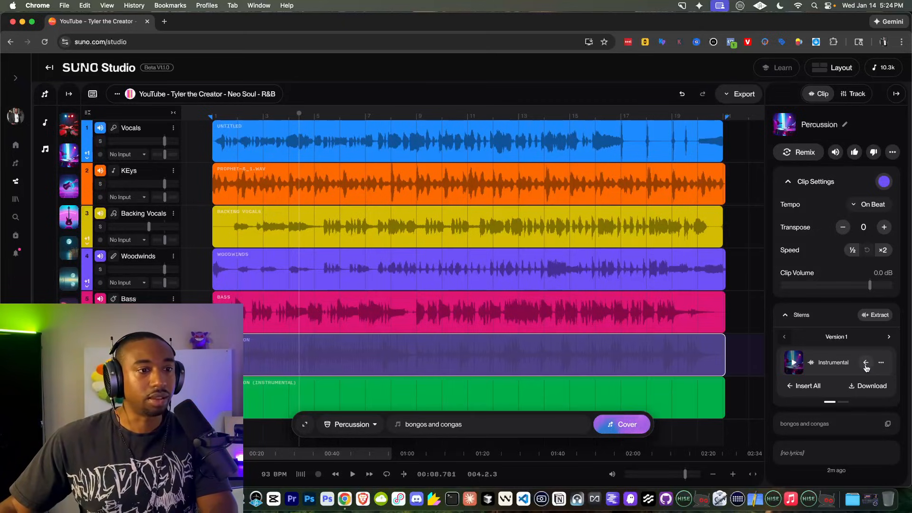
pyautogui.scroll(-3, 450, 360)
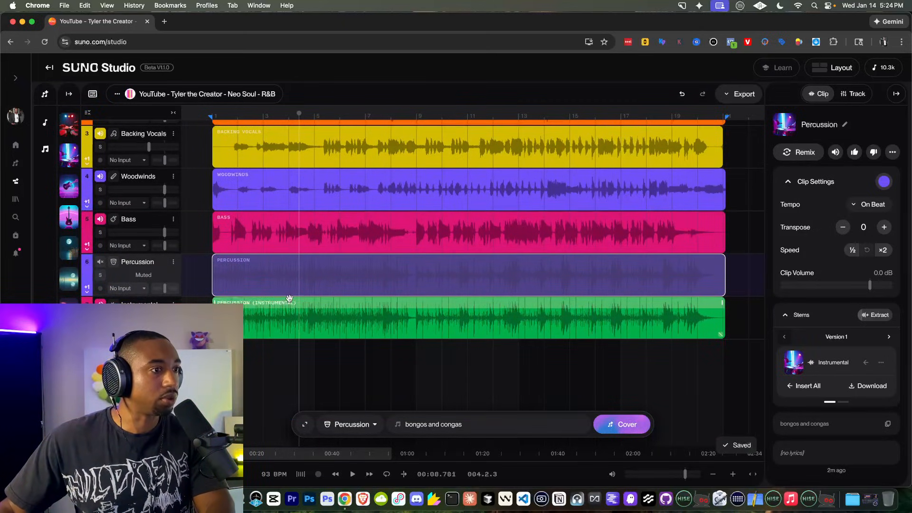
pyautogui.press('space')
pyautogui.click(100, 318)
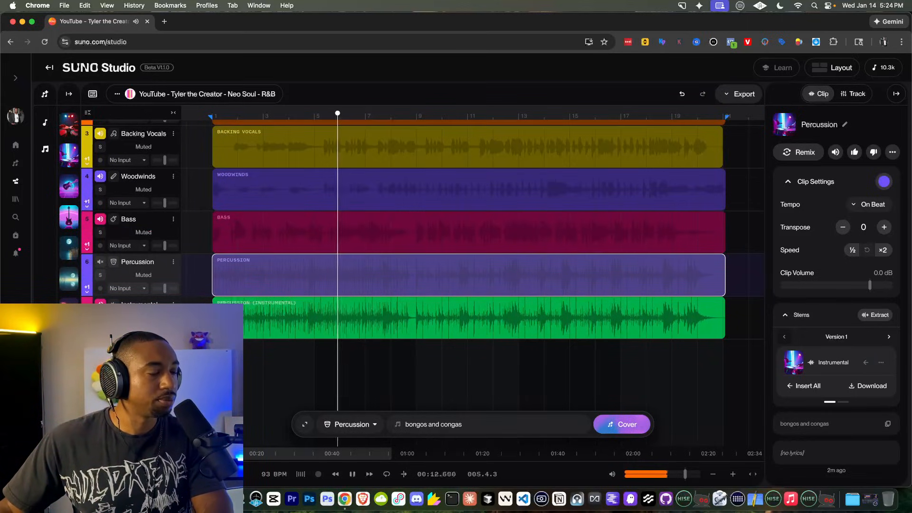
pyautogui.click(100, 318)
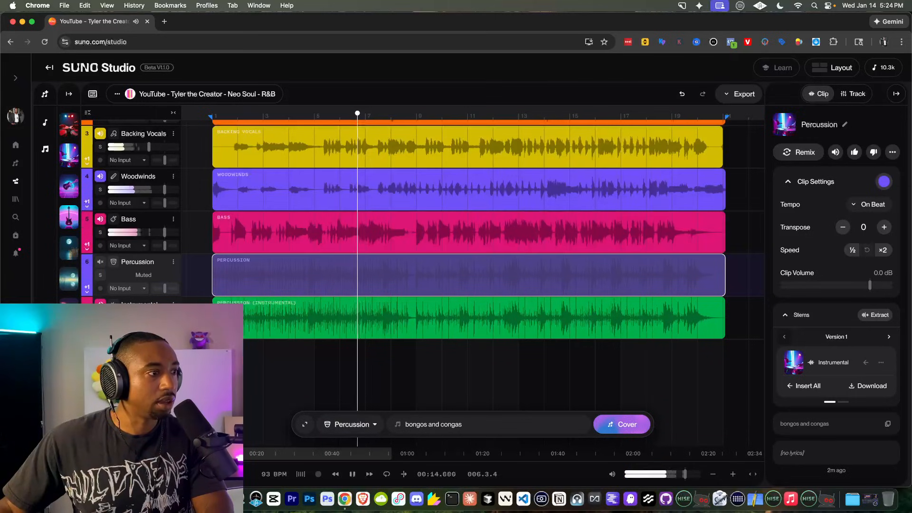
pyautogui.press('space')
# Step: Mute Percussion (Instrumental) and unmute the original Percussion track while playing
pyautogui.click(403, 304)
pyautogui.click(275, 277)
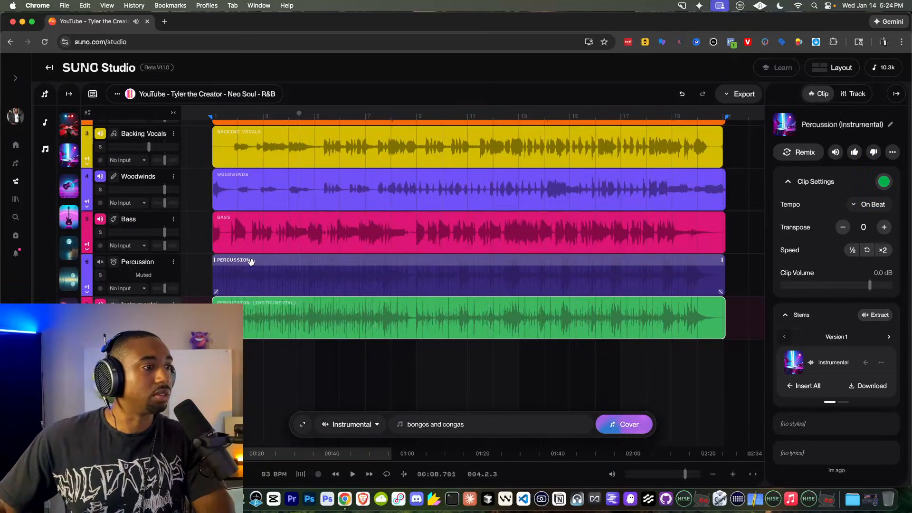
pyautogui.press('space')
pyautogui.scroll(2, 276, 277)
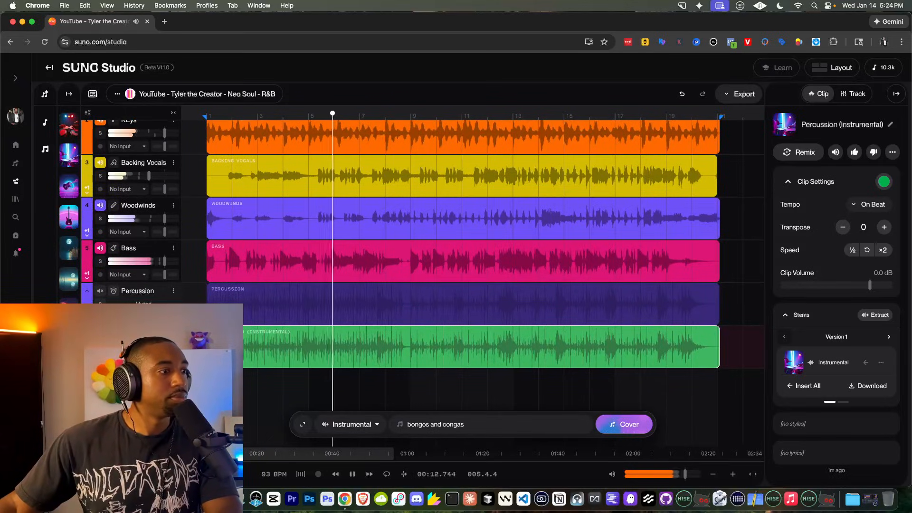
pyautogui.click(100, 334)
pyautogui.click(100, 290)
pyautogui.press('space')
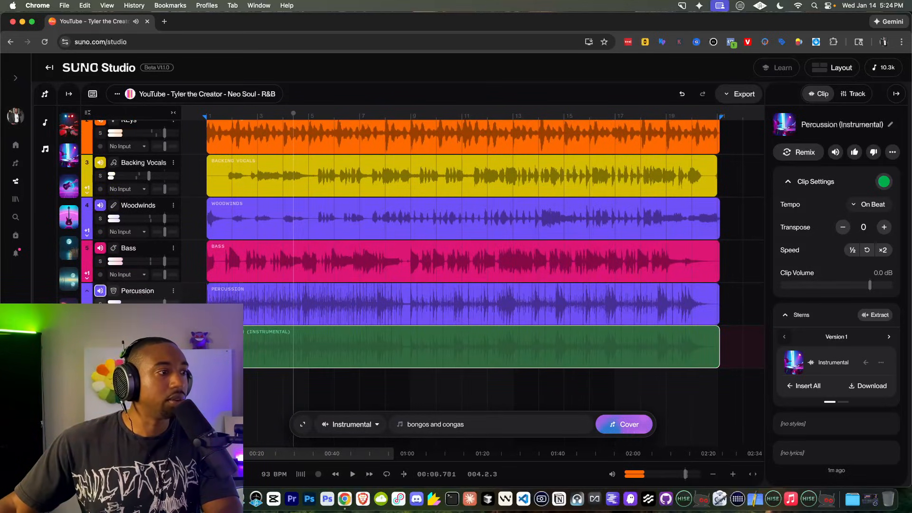
# Step: Expand the Percussion track's take lanes to show both Version 1 takes
pyautogui.click(87, 319)
pyautogui.scroll(-3, 275, 358)
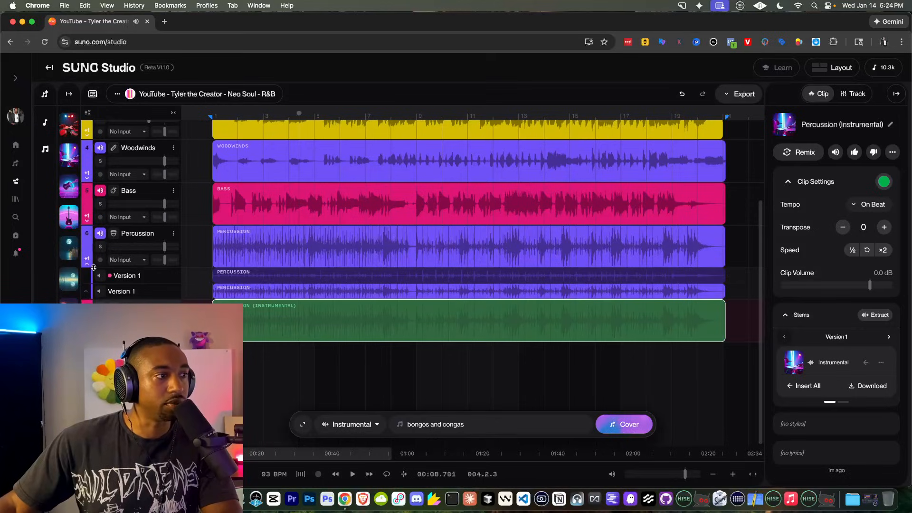
pyautogui.scroll(5, 97, 257)
pyautogui.scroll(-1, 102, 323)
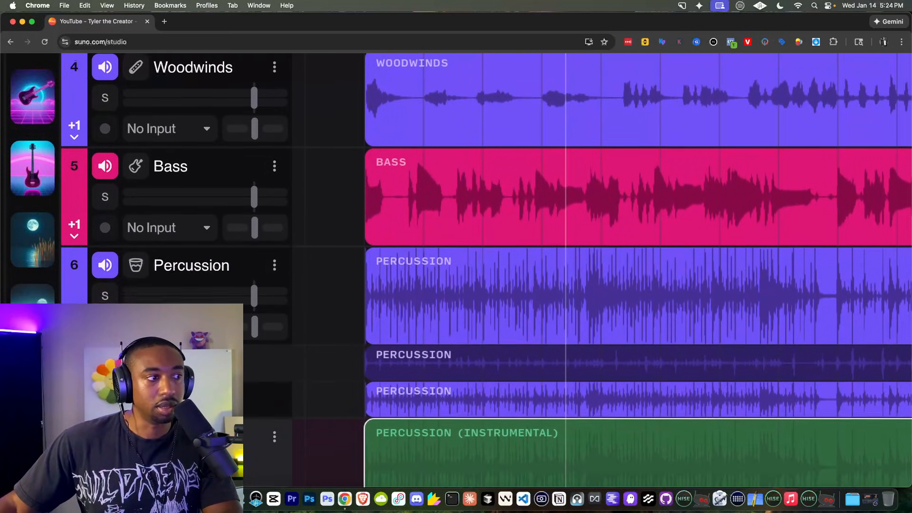
pyautogui.scroll(-5, 101, 323)
# Step: Activate the first Version 1 Percussion take and drag it onto a new bottom track
pyautogui.click(100, 273)
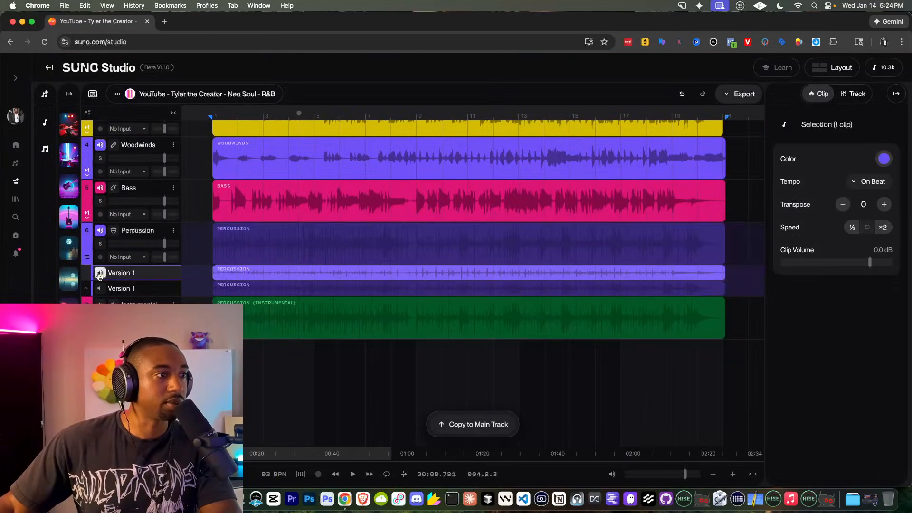
pyautogui.press('space')
pyautogui.scroll(3, 266, 275)
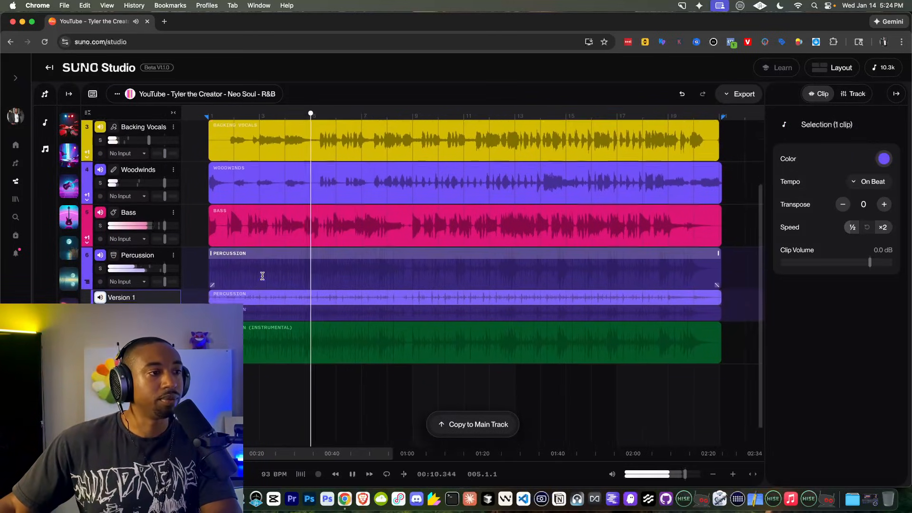
pyautogui.scroll(2, 277, 290)
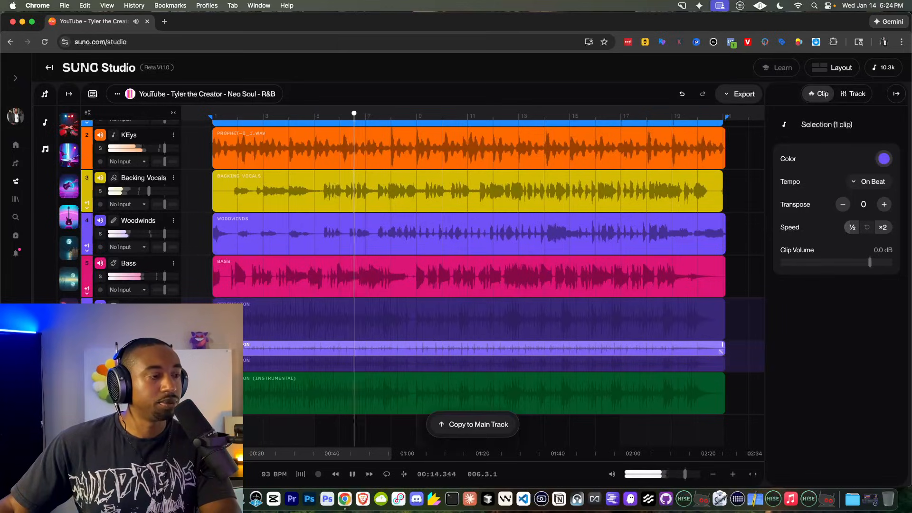
pyautogui.scroll(-4, 247, 260)
pyautogui.moveTo(235, 267); pyautogui.dragTo(233, 358)
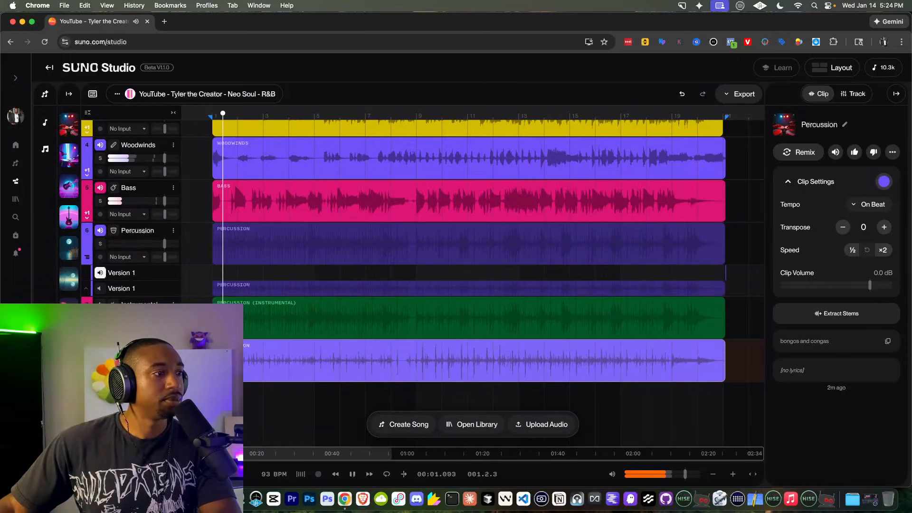
# Step: Name the new track 'Percussion'
pyautogui.doubleClick(137, 347)
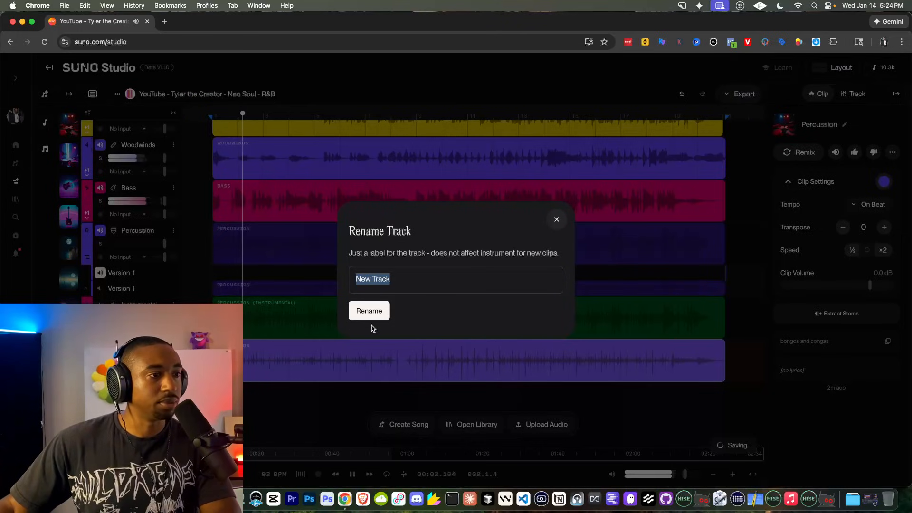
pyautogui.write('Percussion')
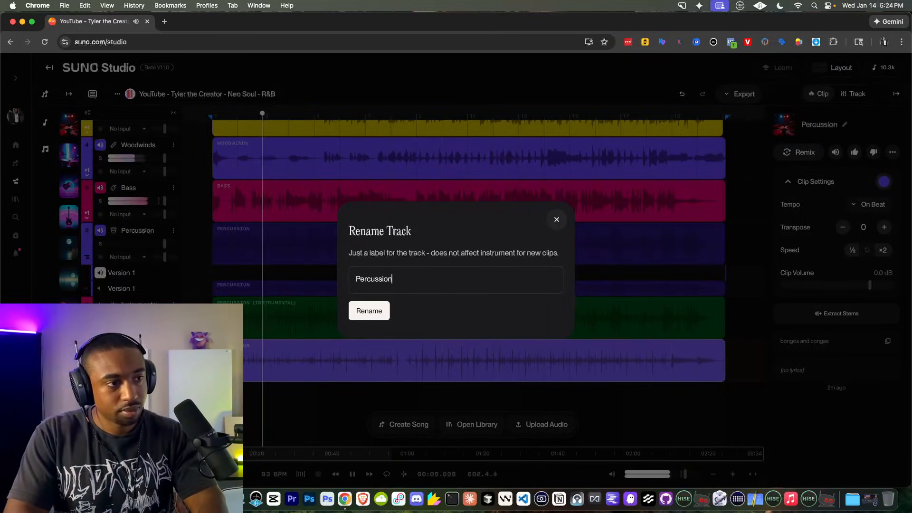
pyautogui.press('Return')
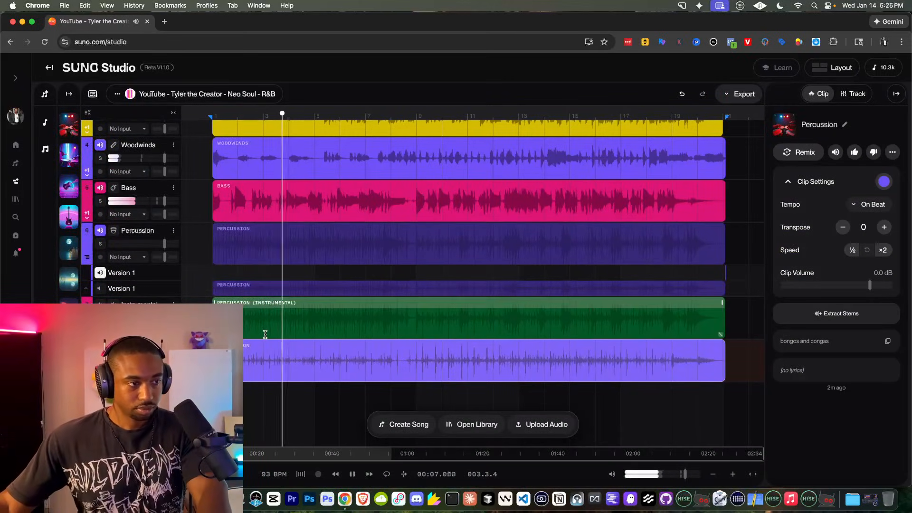
# Step: Remove the Percussion (Instrumental) track, leaving six stem tracks, and check playback
pyautogui.scroll(1, 211, 288)
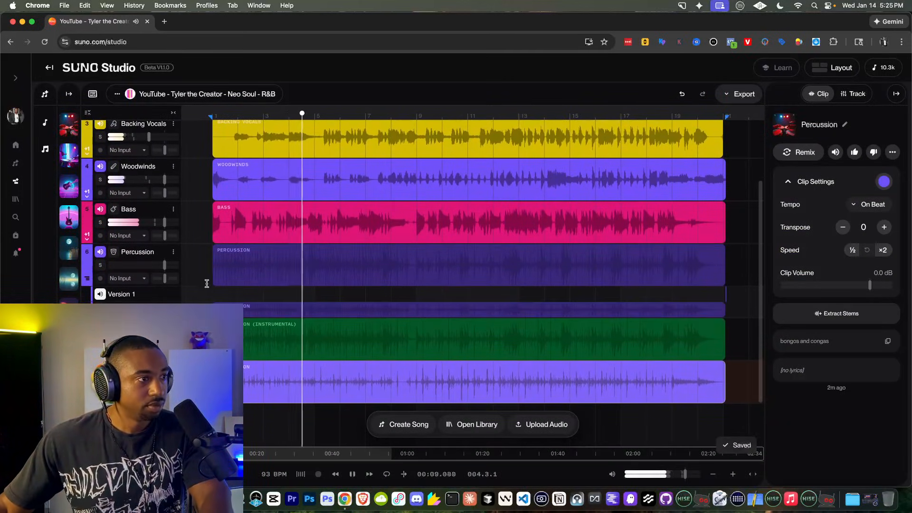
pyautogui.click(173, 252)
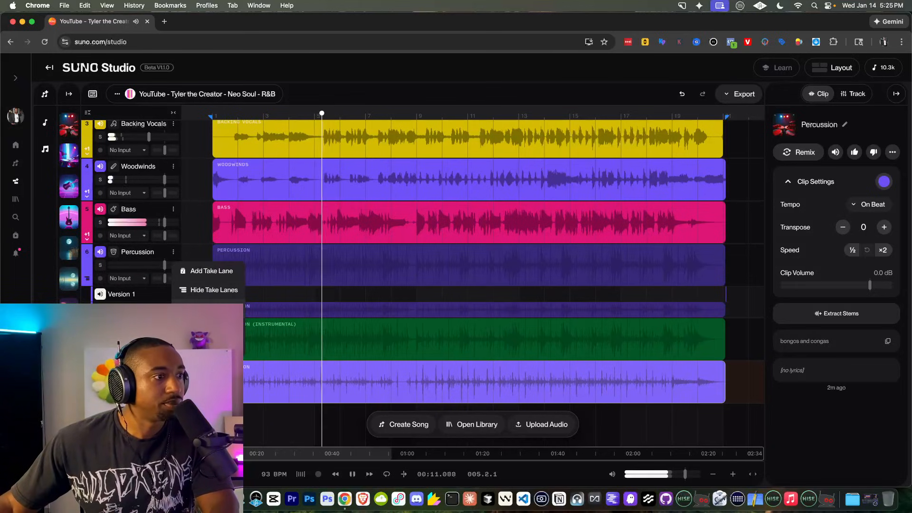
pyautogui.scroll(4, 199, 300)
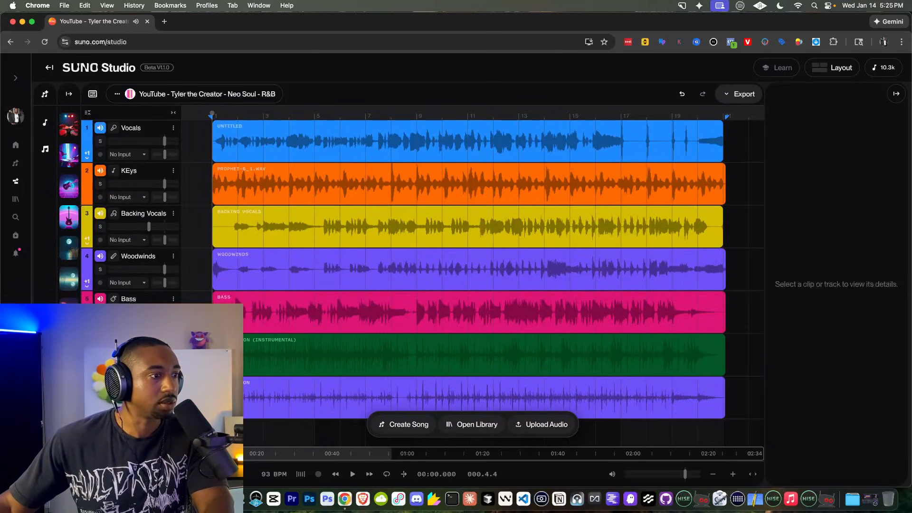
pyautogui.press('space')
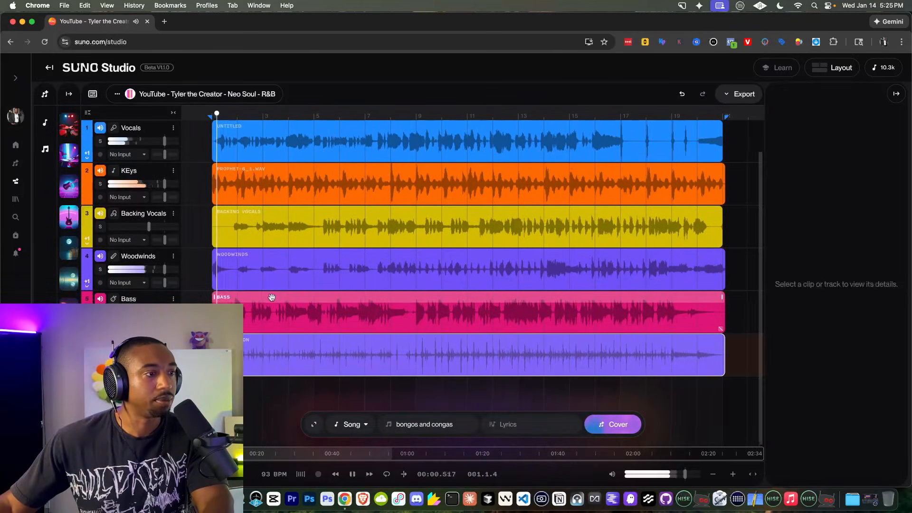
pyautogui.hscroll(1, 273, 296)
pyautogui.hscroll(-1, 272, 296)
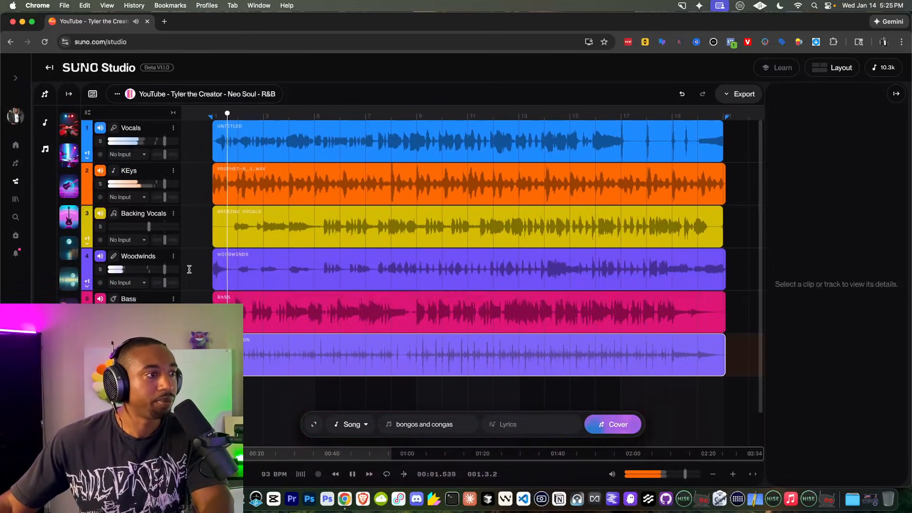
pyautogui.hscroll(1, 225, 290)
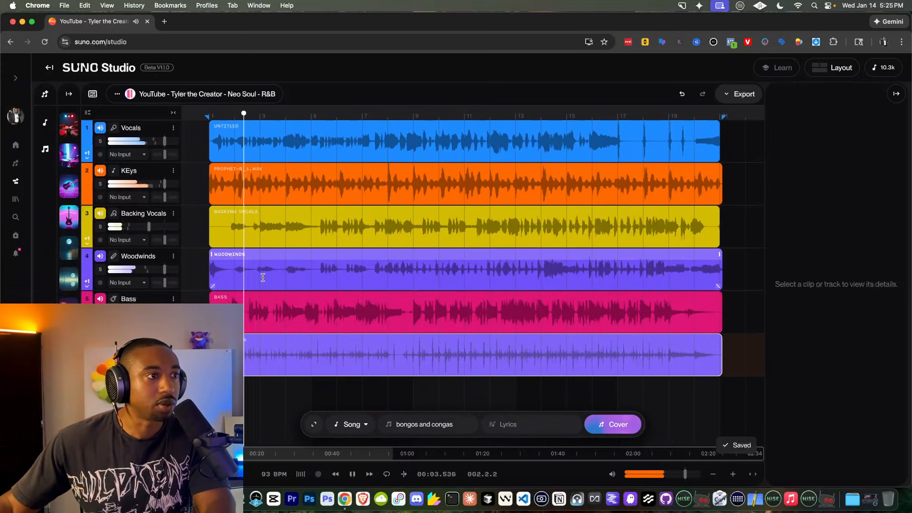
pyautogui.hscroll(1, 346, 185)
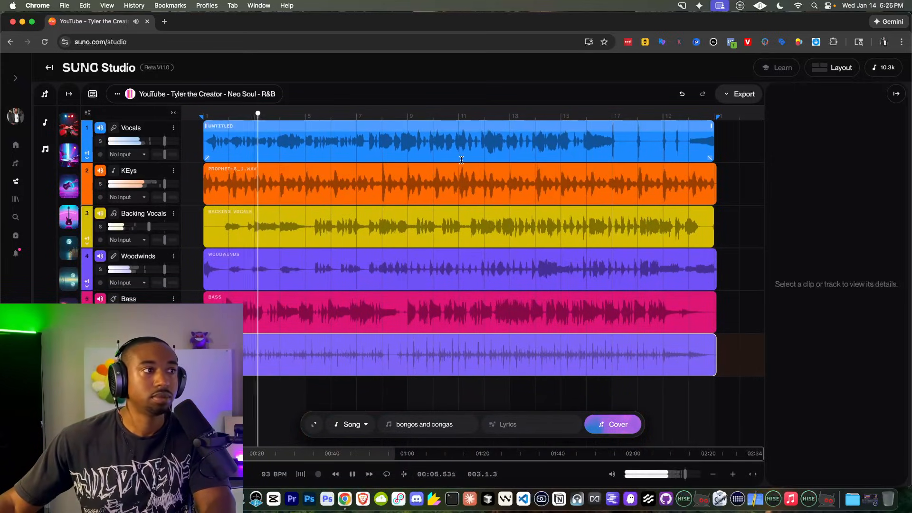
pyautogui.press('space')
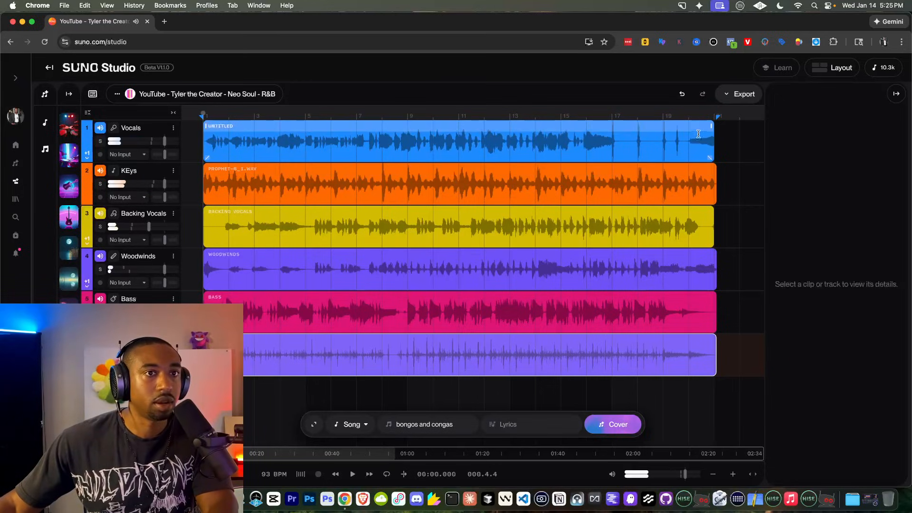
pyautogui.click(739, 94)
# Step: Export all tracks as multitrack stems and import the six WAVs into Logic as new tracks
pyautogui.click(703, 155)
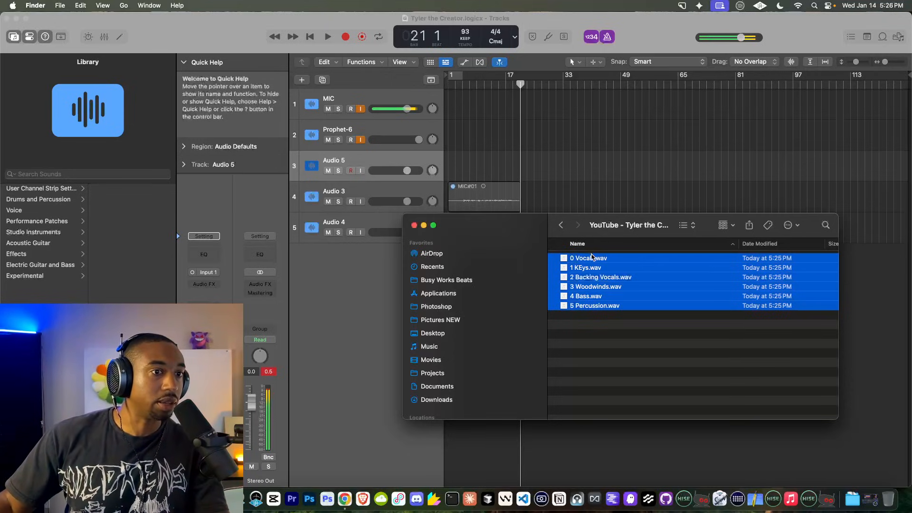
pyautogui.moveTo(592, 262); pyautogui.dragTo(448, 160)
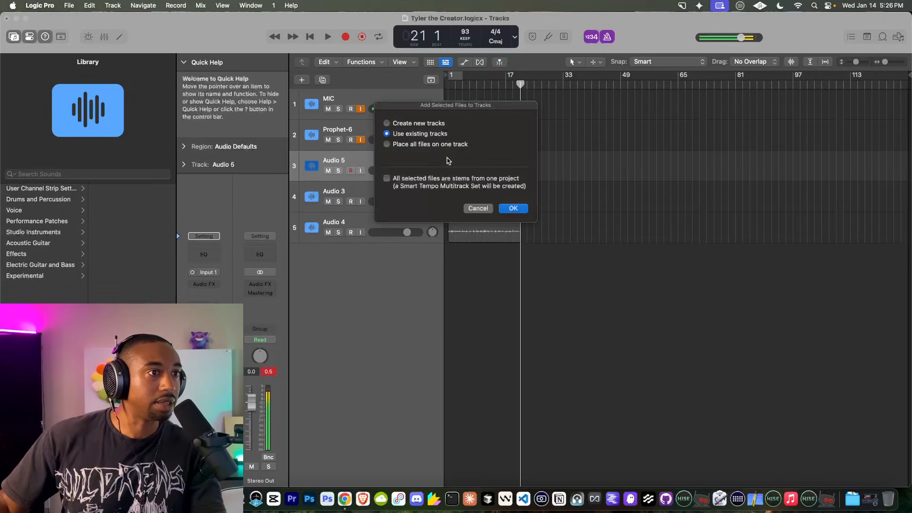
pyautogui.click(513, 207)
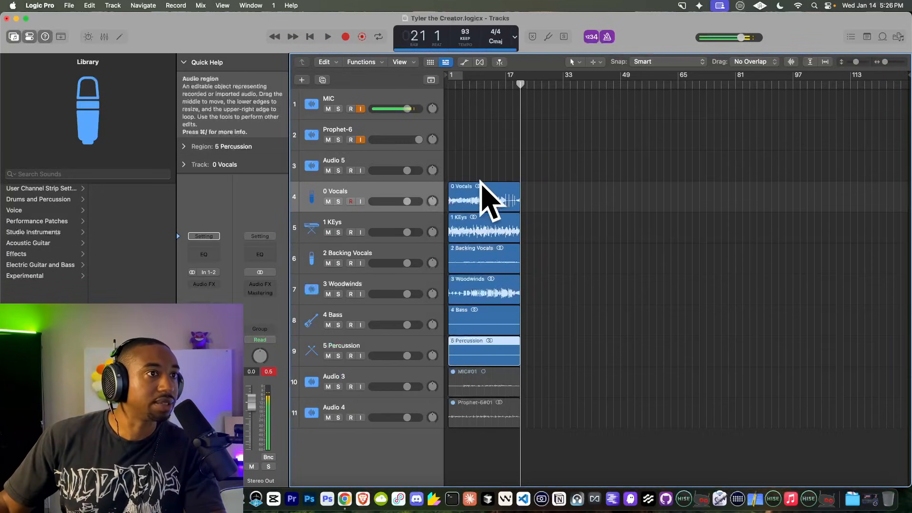
# Step: Play the six stems from bar 1 with 4 Bass selected, resetting the master peak meter
pyautogui.scroll(5, 466, 188)
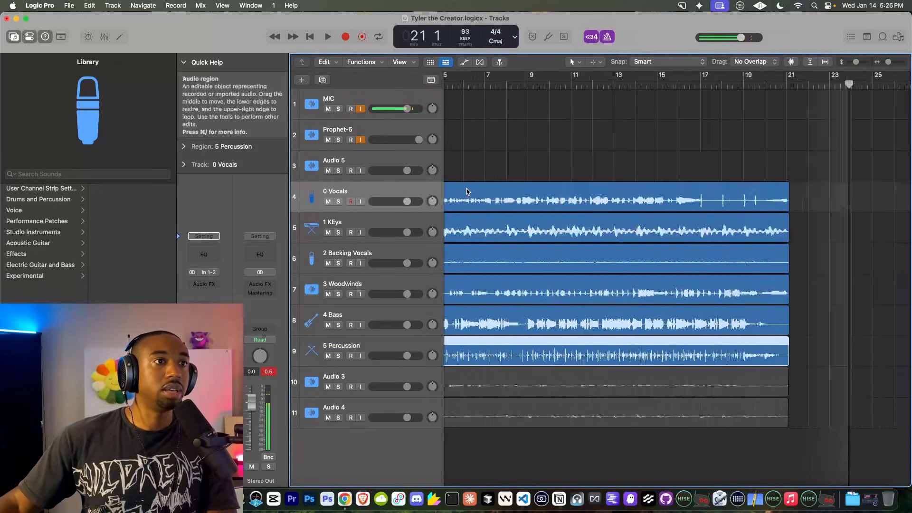
pyautogui.scroll(-5, 466, 189)
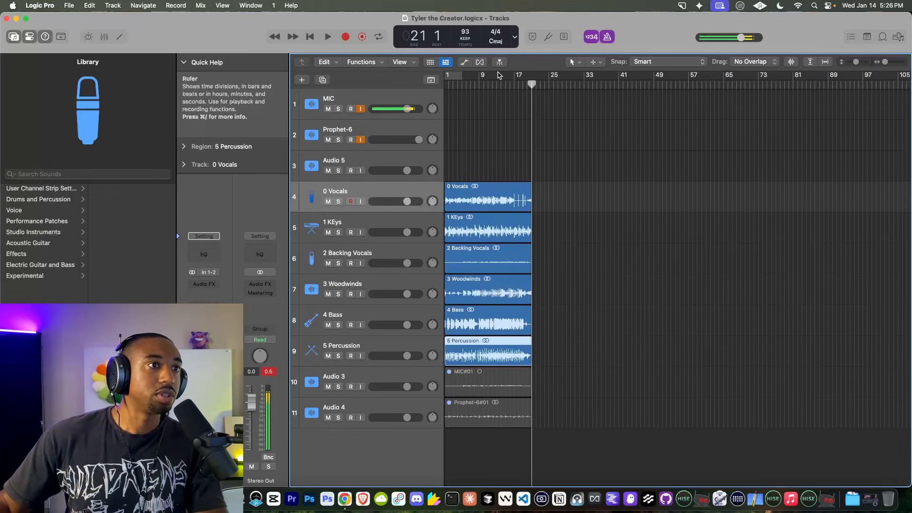
pyautogui.press('space')
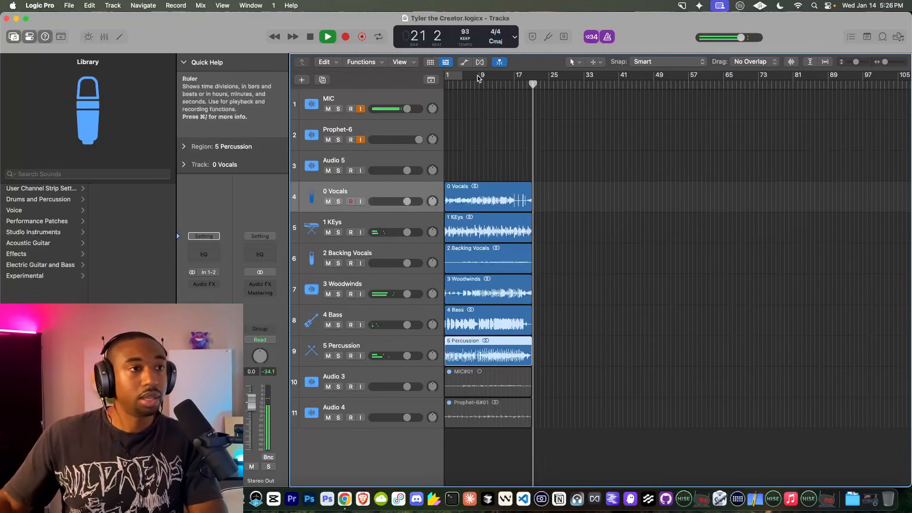
pyautogui.press('Return')
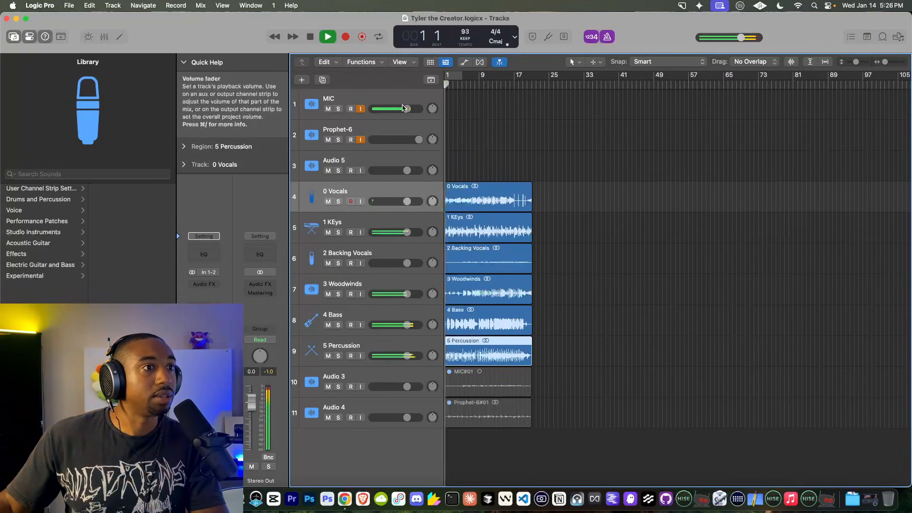
pyautogui.scroll(5, 483, 248)
pyautogui.scroll(-5, 484, 248)
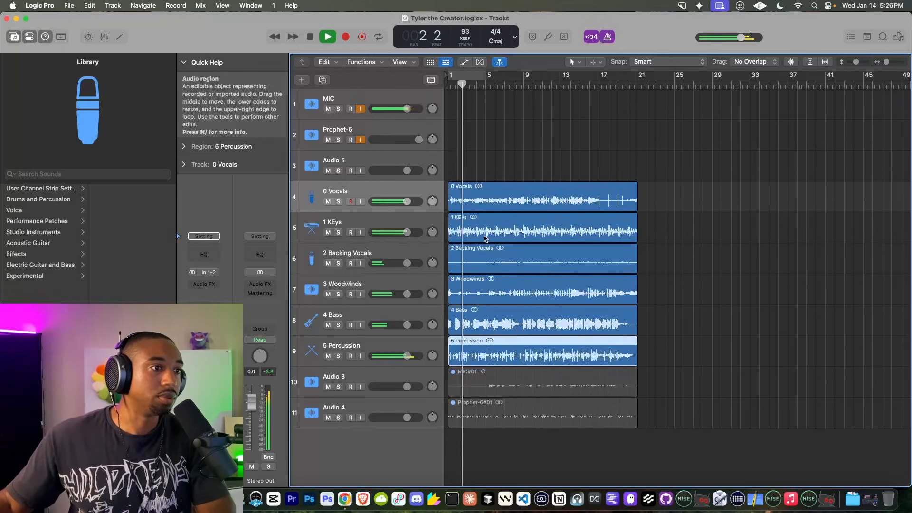
pyautogui.click(361, 315)
pyautogui.press('space')
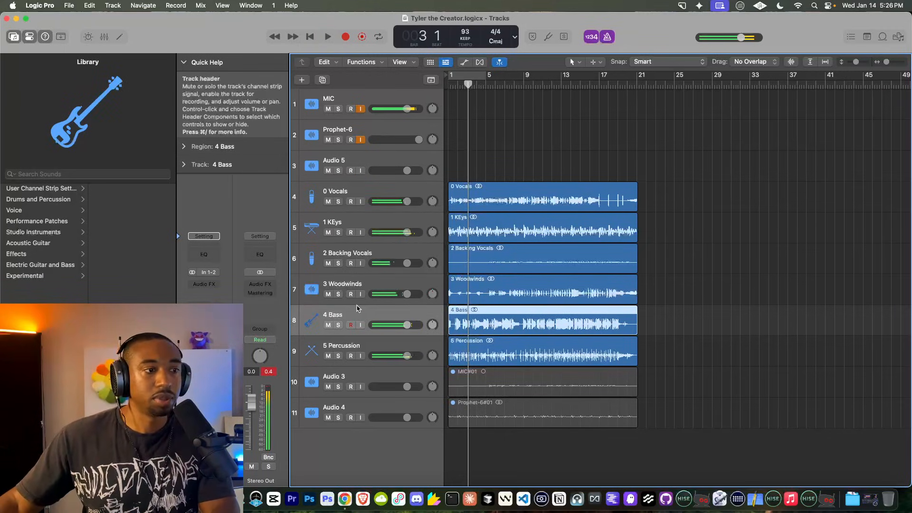
pyautogui.click(274, 370)
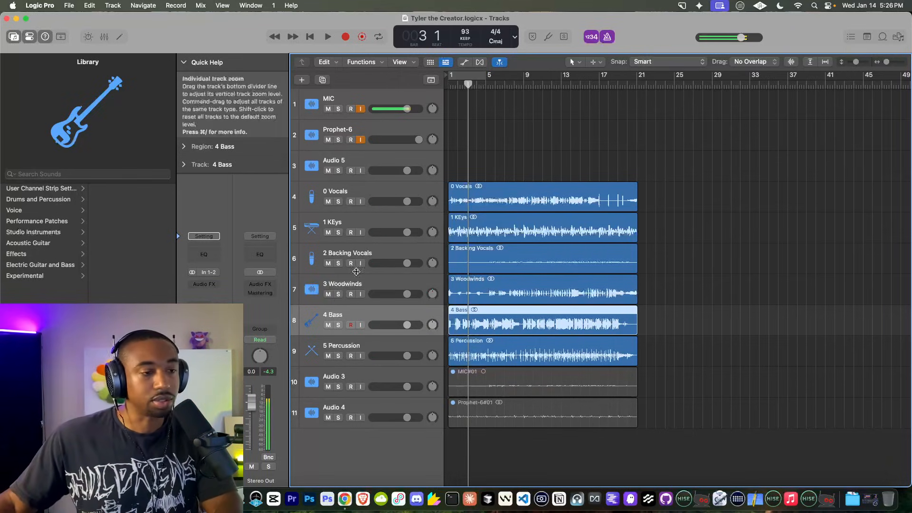
pyautogui.press('space')
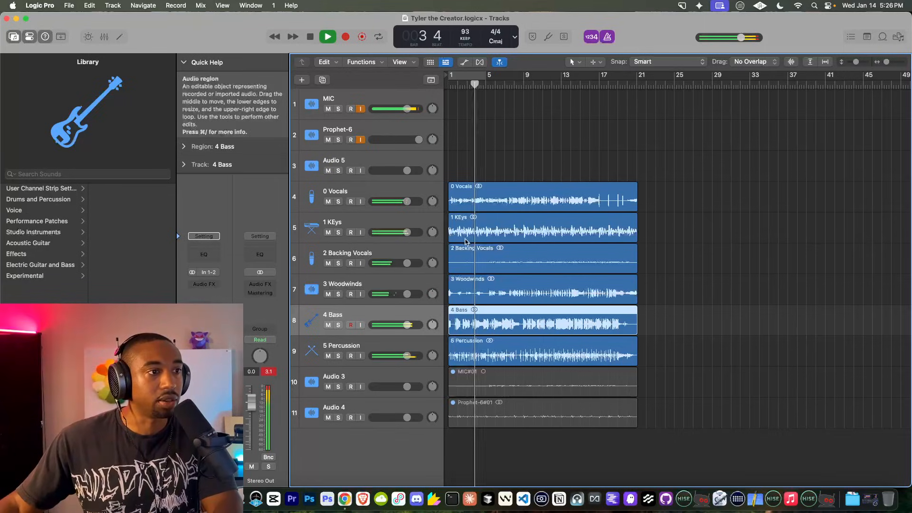
# Step: Send 0 Vocals to Bus 3 and load Space Designer's 03.9s Prince Hall One on the aux
pyautogui.click(366, 191)
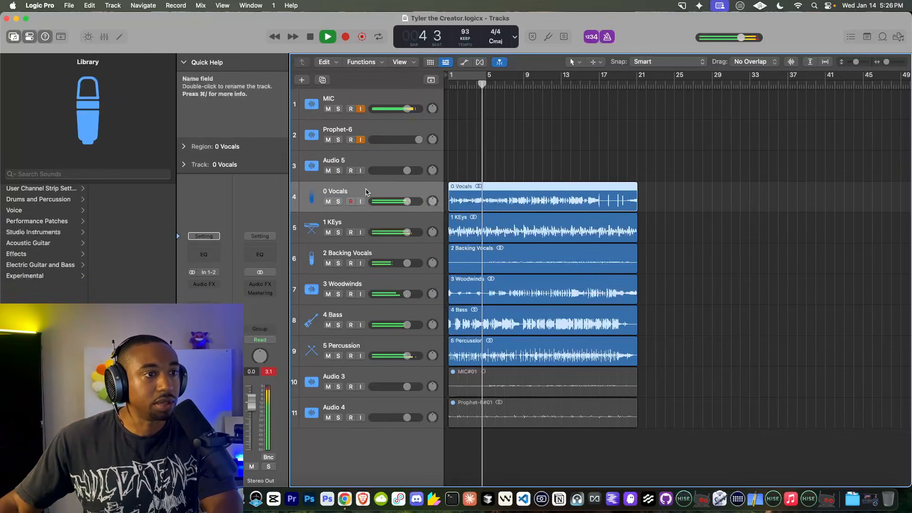
pyautogui.click(204, 304)
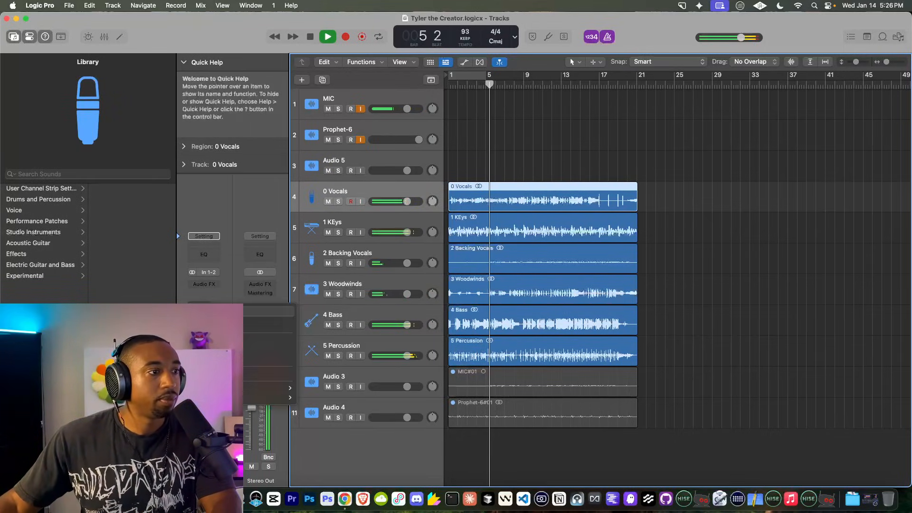
pyautogui.moveTo(276, 387)
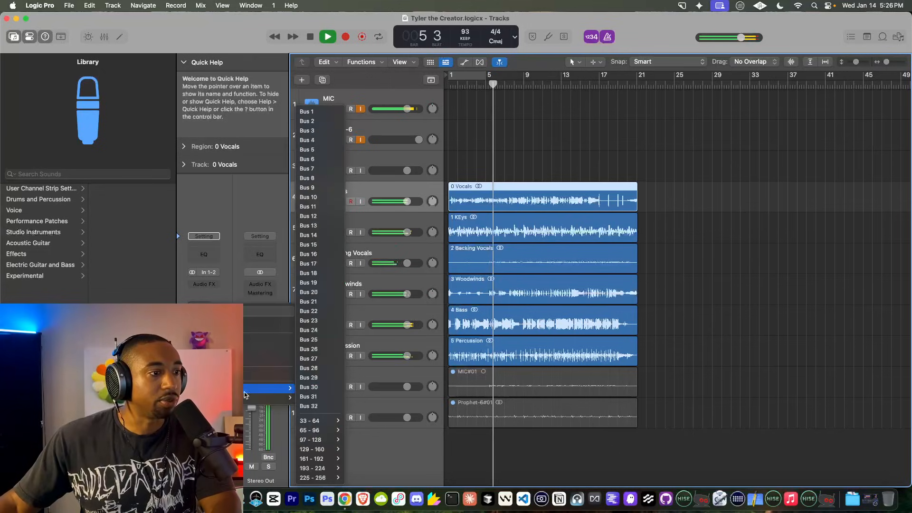
pyautogui.click(306, 130)
pyautogui.click(260, 287)
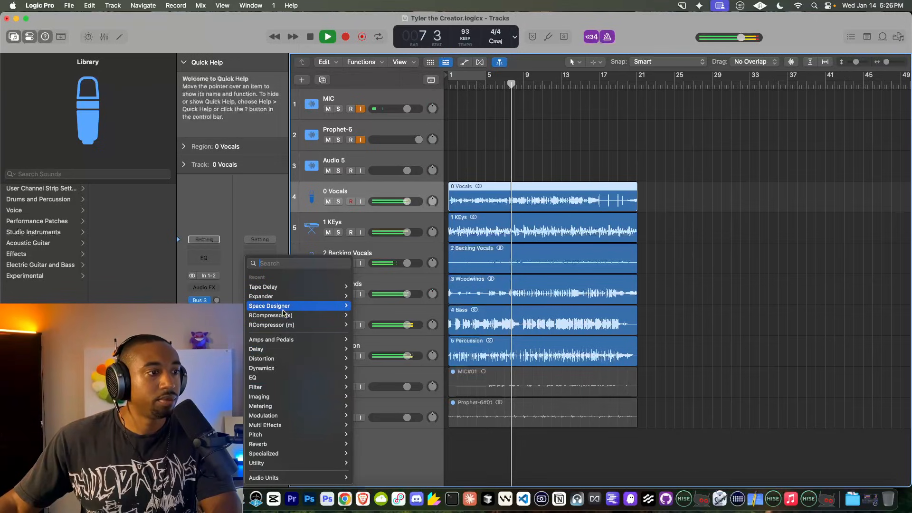
pyautogui.click(373, 307)
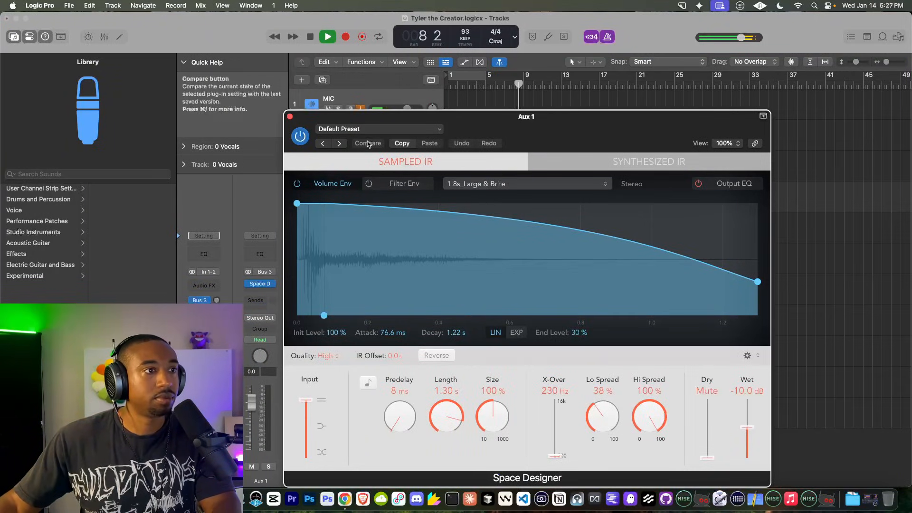
pyautogui.click(394, 129)
pyautogui.moveTo(395, 339)
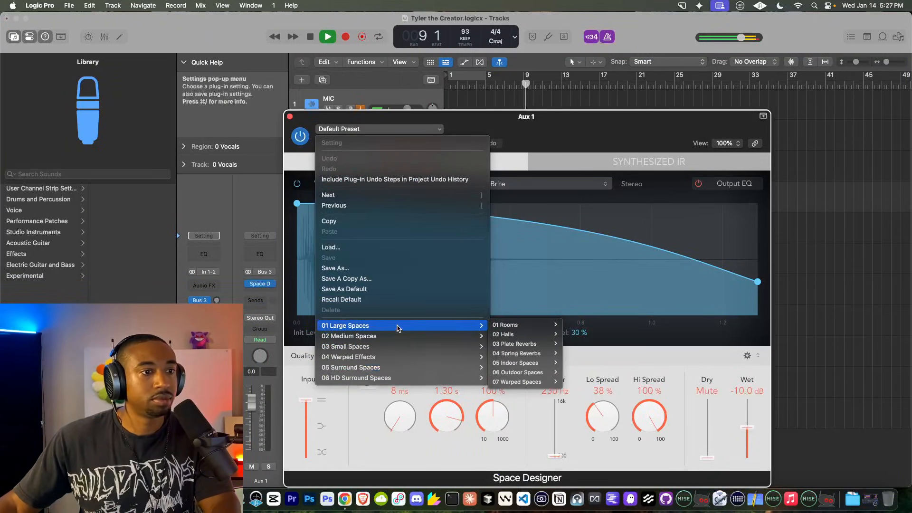
pyautogui.moveTo(503, 333)
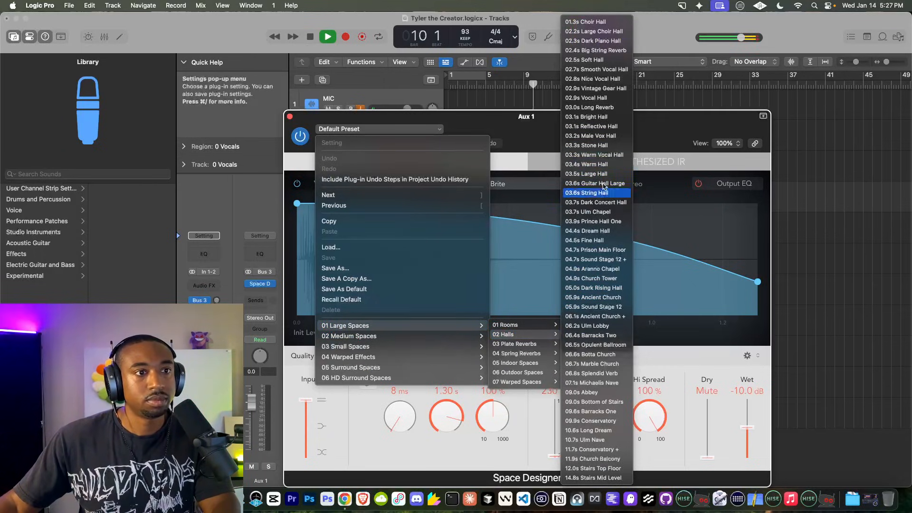
pyautogui.click(593, 222)
pyautogui.click(386, 101)
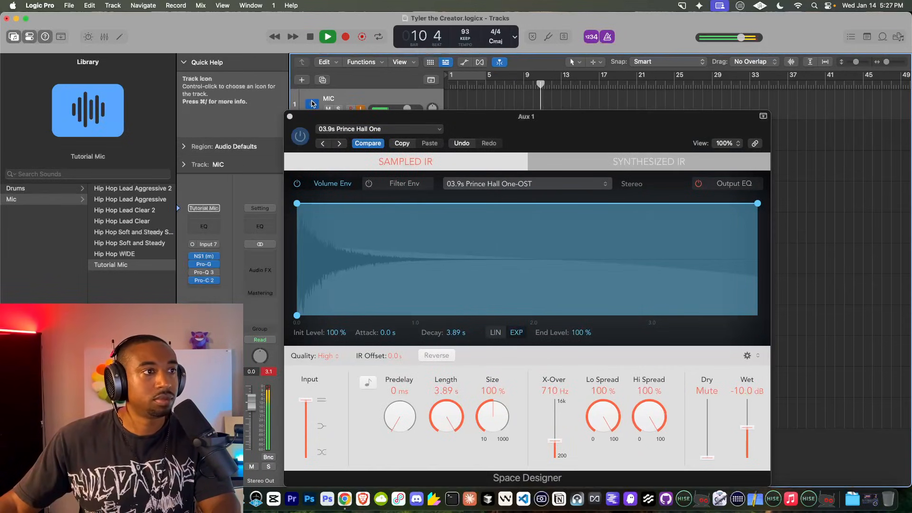
pyautogui.click(290, 117)
# Step: Raise the vocal reverb send, lower 3 Woodwinds' volume, and send it to Bus 3
pyautogui.click(363, 206)
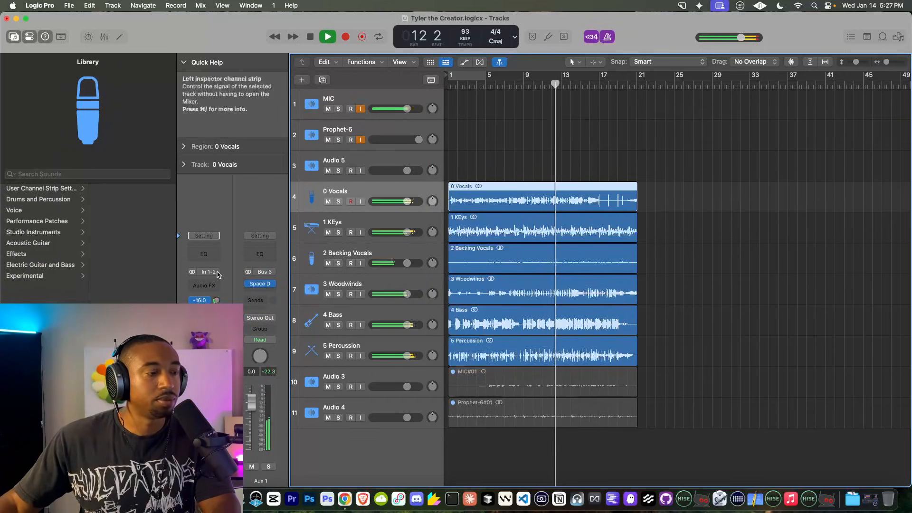
pyautogui.moveTo(217, 301); pyautogui.dragTo(216, 283)
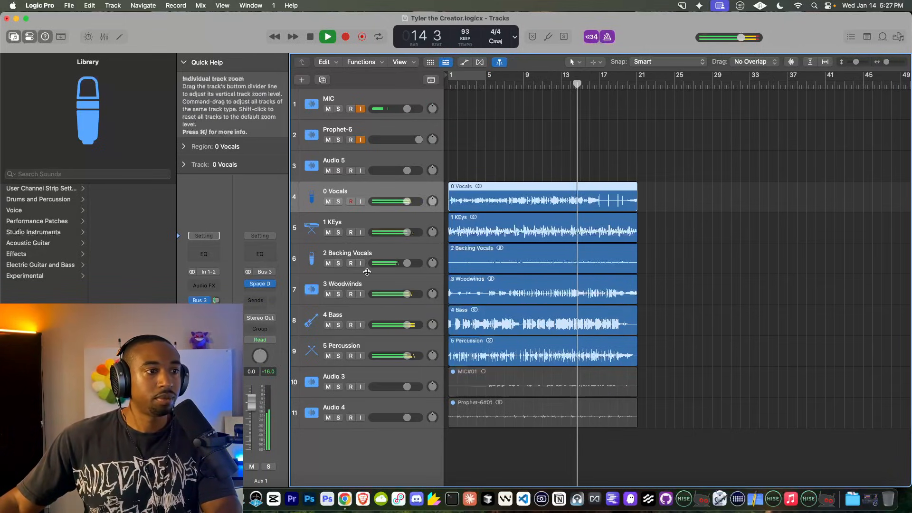
pyautogui.moveTo(404, 295); pyautogui.dragTo(394, 296)
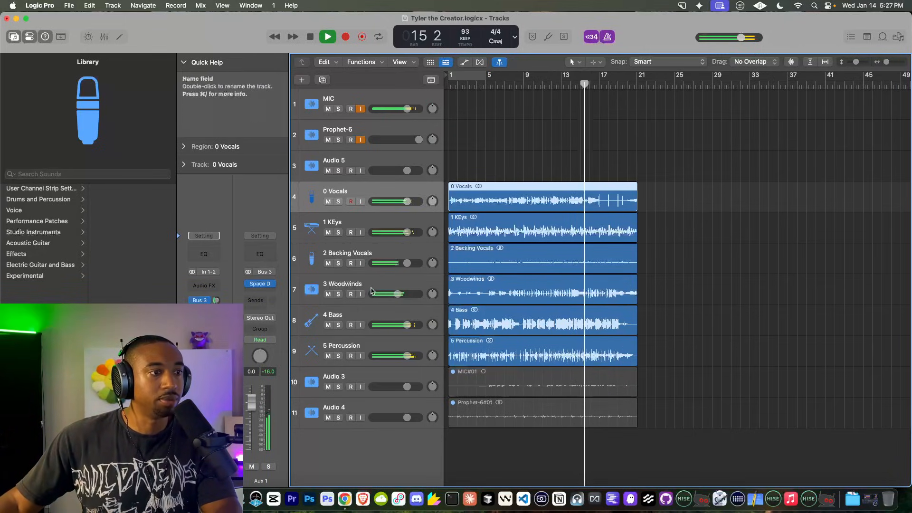
pyautogui.click(204, 310)
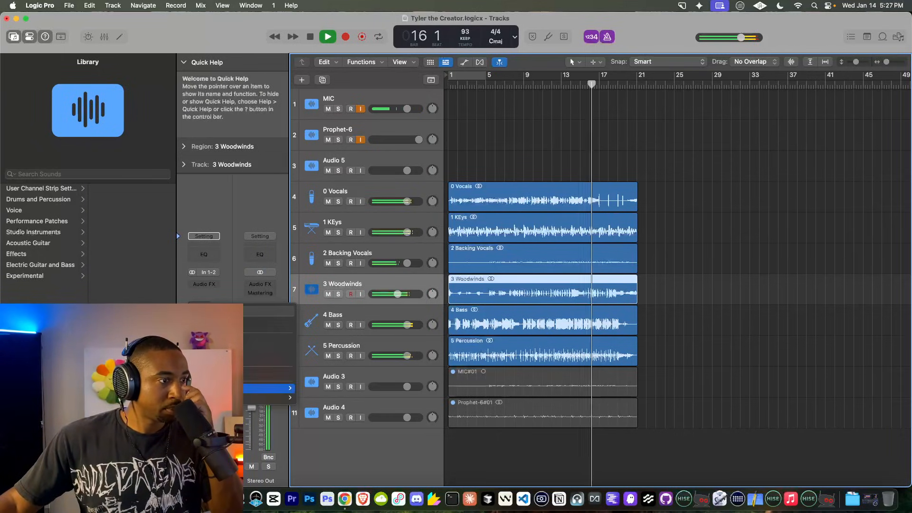
pyautogui.moveTo(228, 388)
pyautogui.click(316, 130)
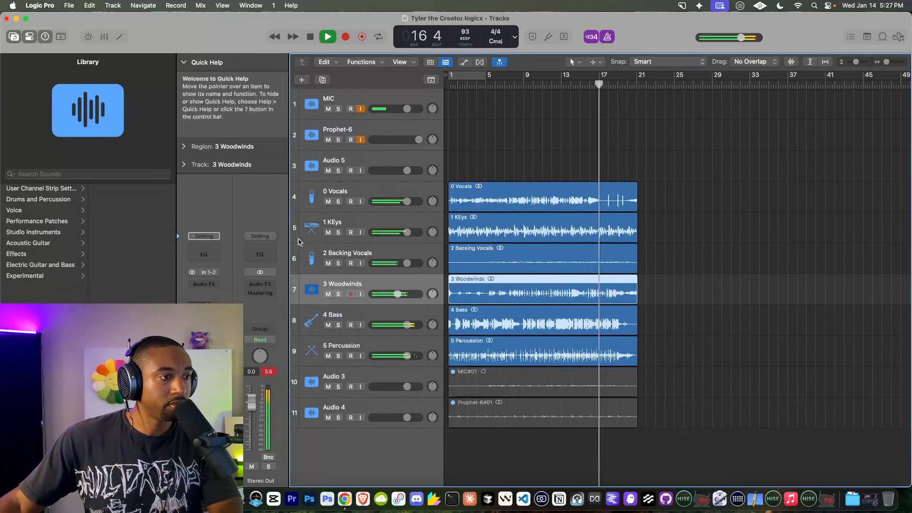
pyautogui.moveTo(216, 300); pyautogui.dragTo(215, 290)
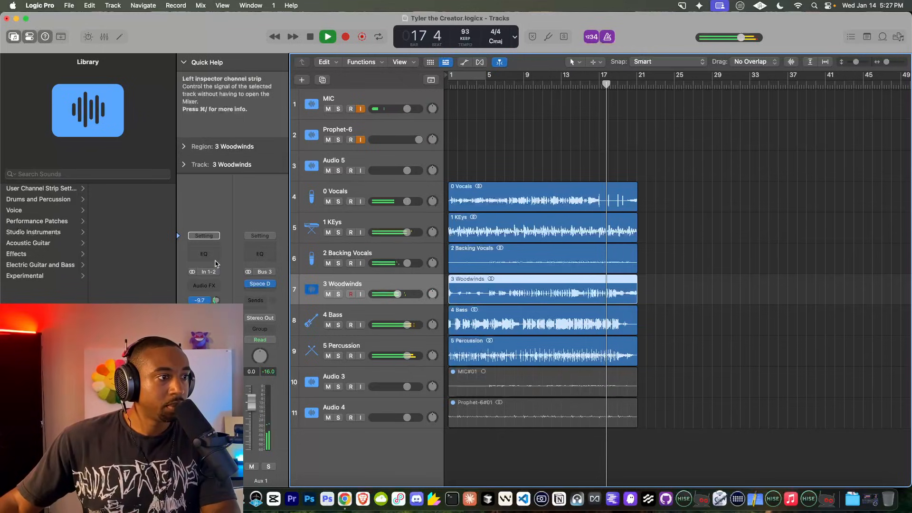
# Step: Rename the aux to Reverb and stop playback
pyautogui.doubleClick(260, 480)
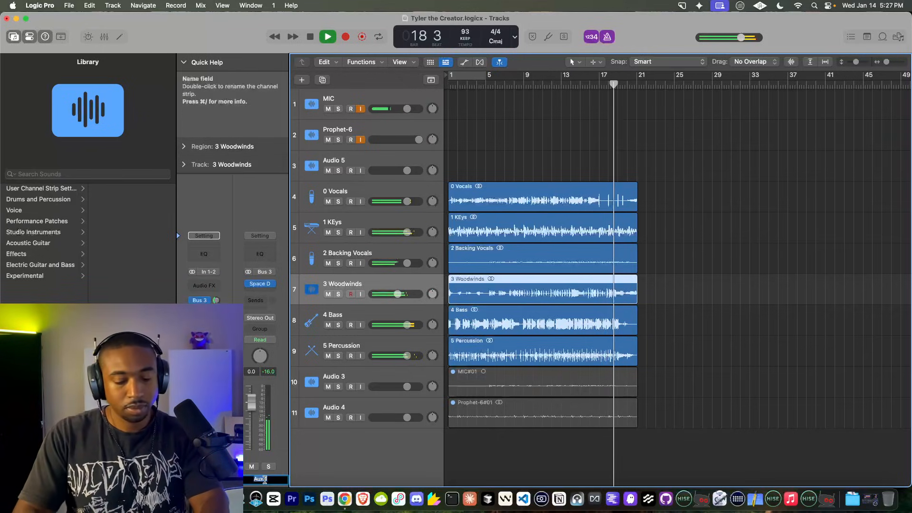
pyautogui.write('Reverb')
pyautogui.press('space')
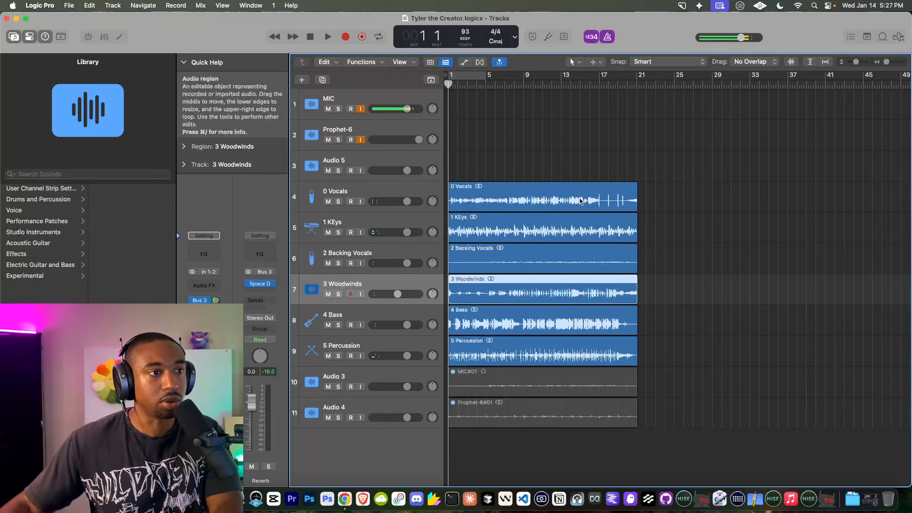
# Step: Turn on a cycle range spanning bars 1 to 17
pyautogui.click(476, 76)
pyautogui.moveTo(486, 76); pyautogui.dragTo(640, 77)
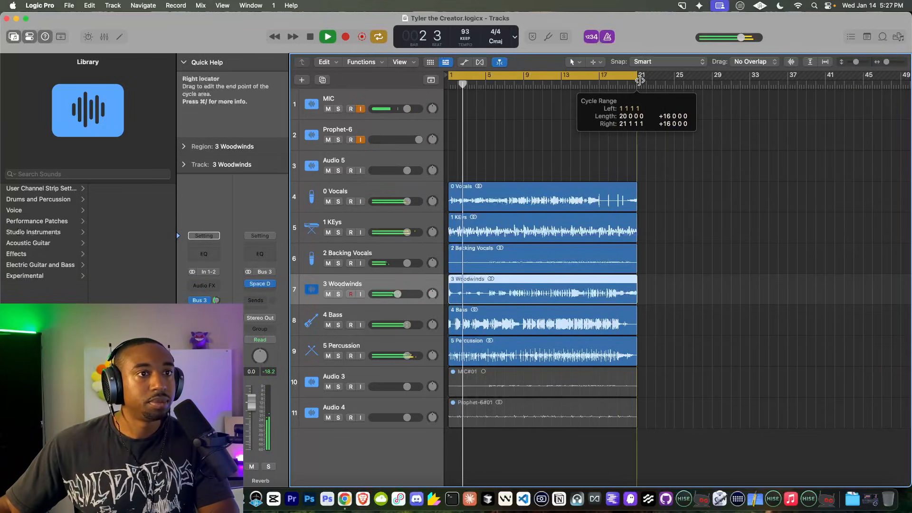
pyautogui.scroll(3, 615, 152)
pyautogui.scroll(3, 614, 152)
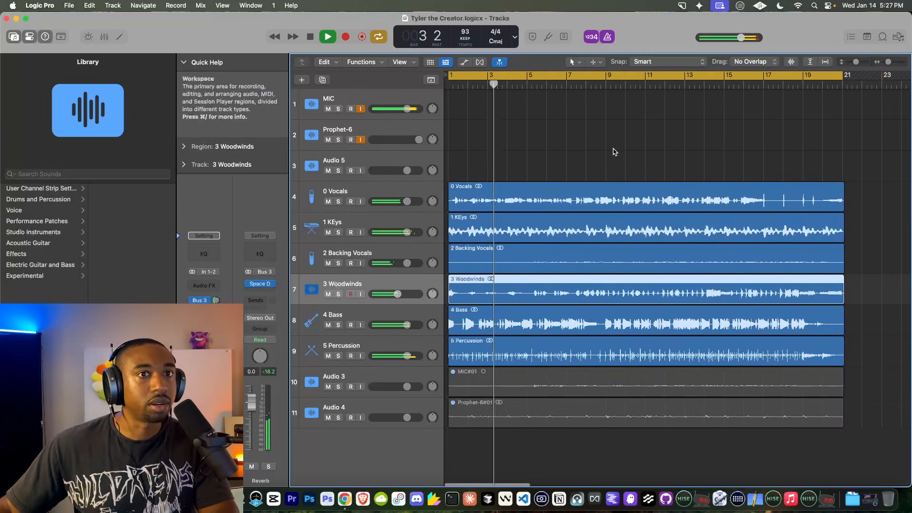
pyautogui.scroll(-4, 615, 152)
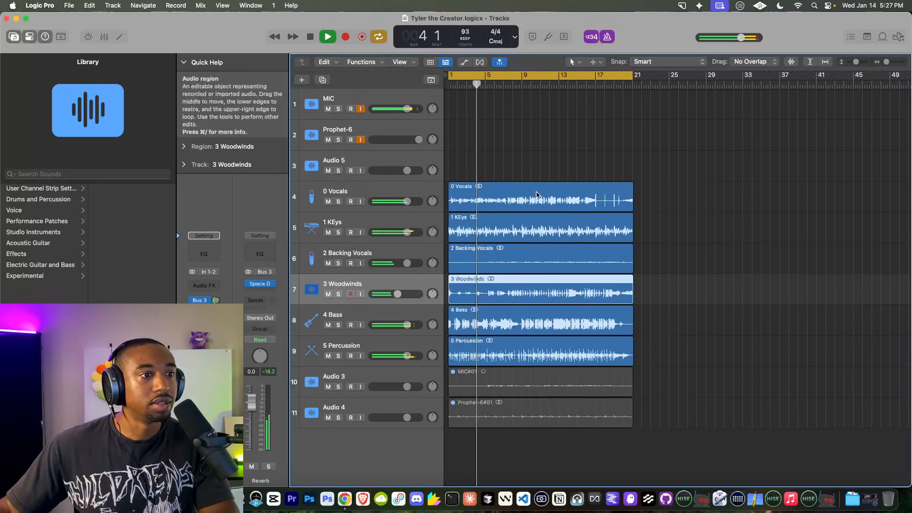
pyautogui.scroll(5, 535, 192)
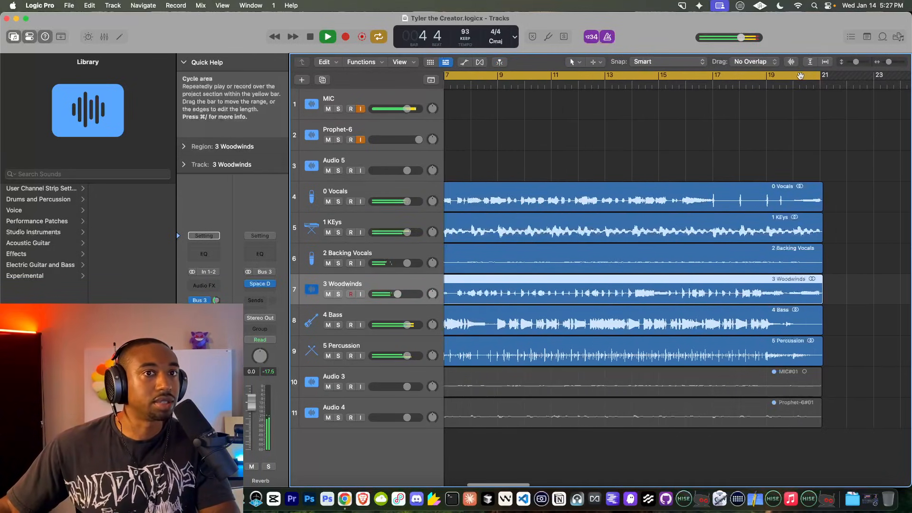
pyautogui.moveTo(820, 76); pyautogui.dragTo(713, 76)
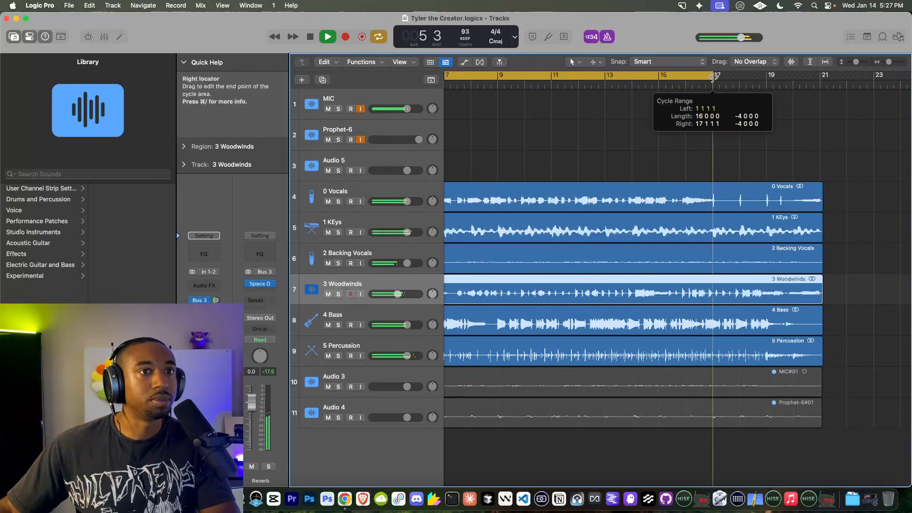
# Step: Split the six stem regions at bar 17, delete the remainder, and play the loop
pyautogui.moveTo(711, 148); pyautogui.dragTo(737, 360)
pyautogui.click(713, 84)
pyautogui.press('super+t')
pyautogui.moveTo(792, 118); pyautogui.dragTo(758, 340)
pyautogui.press('Delete')
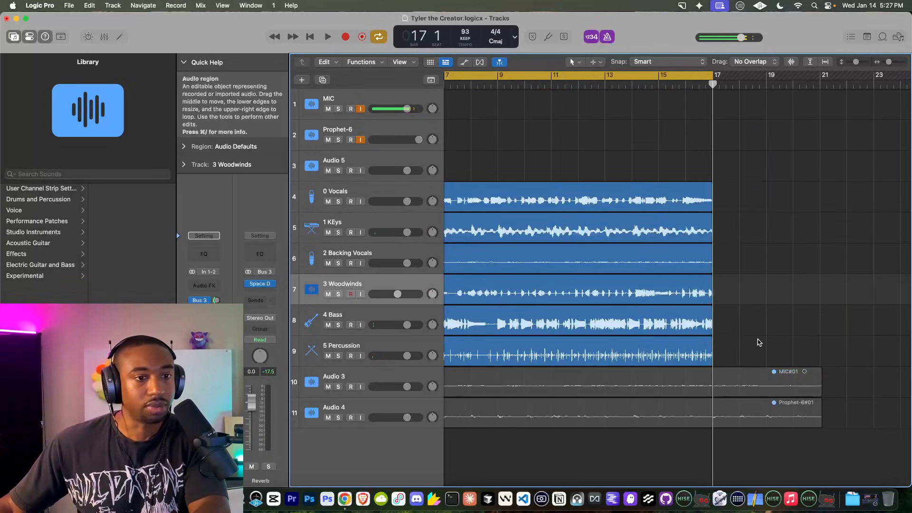
pyautogui.press('z')
pyautogui.press('space')
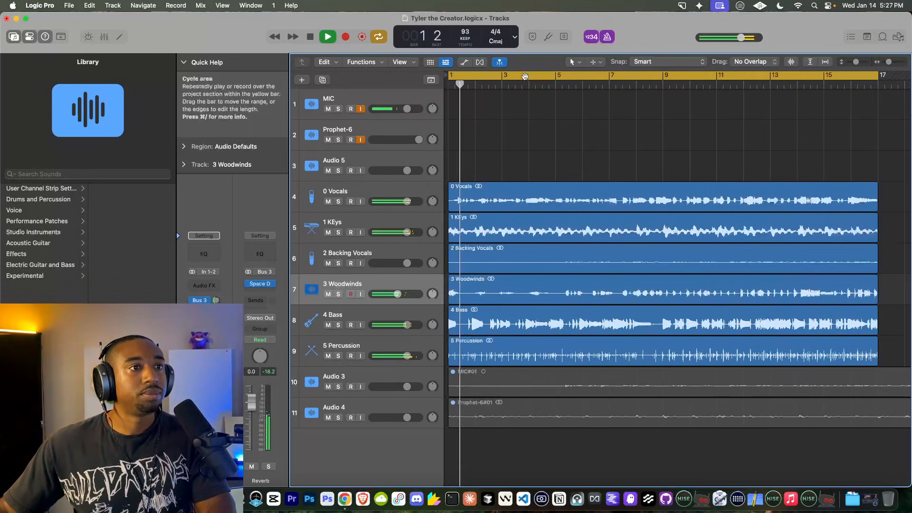
pyautogui.scroll(-5, 528, 128)
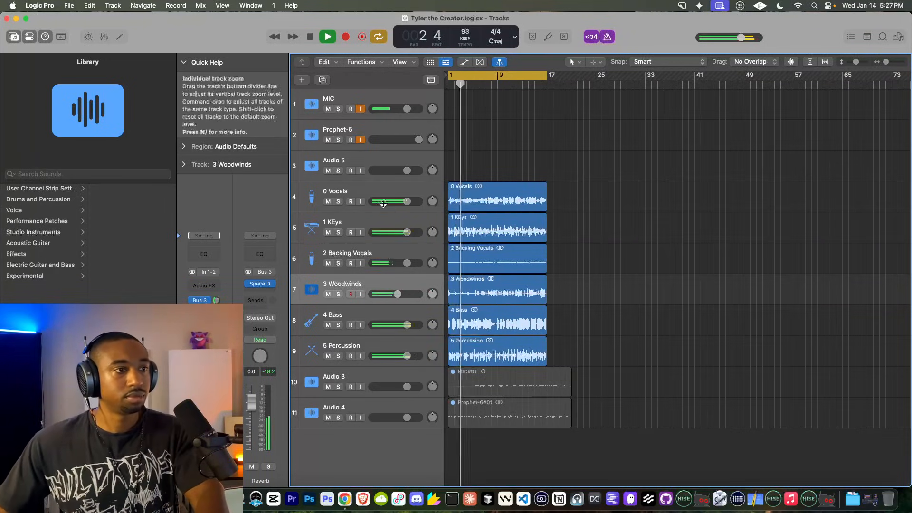
# Step: Insert RCompressor on 0 Vocals with ratio about 2.65 and a lower threshold
pyautogui.click(488, 191)
pyautogui.click(212, 279)
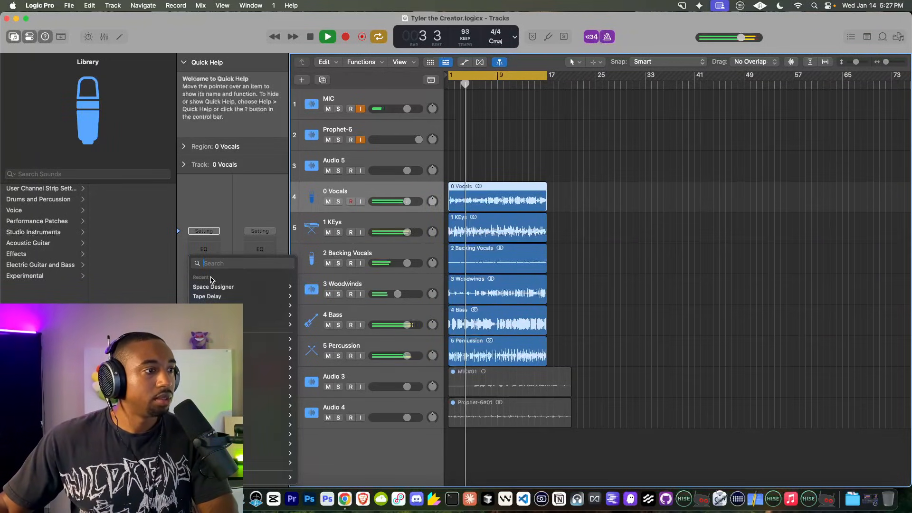
pyautogui.click(218, 315)
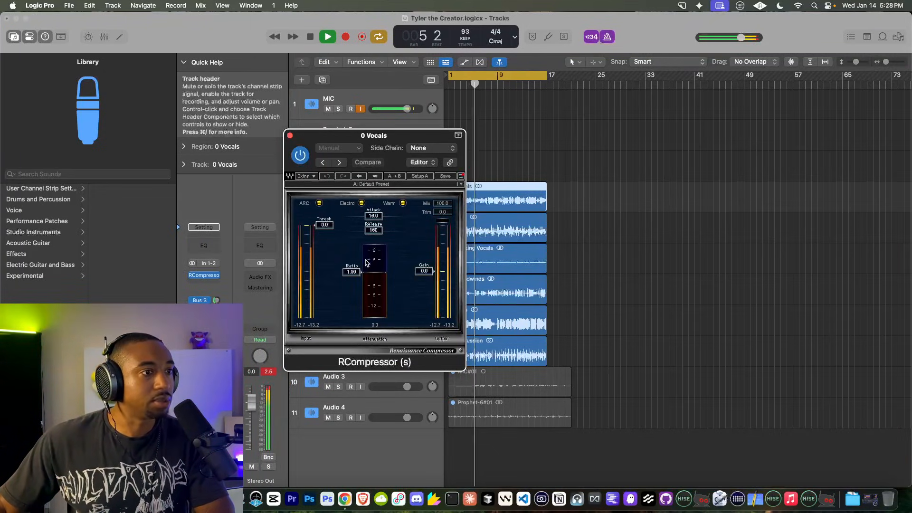
pyautogui.moveTo(345, 266); pyautogui.dragTo(351, 285)
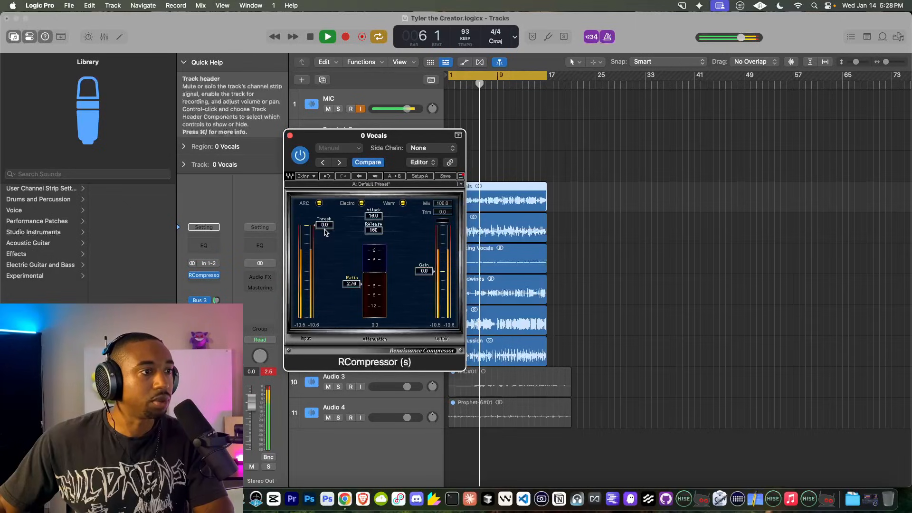
pyautogui.moveTo(326, 233); pyautogui.dragTo(326, 247)
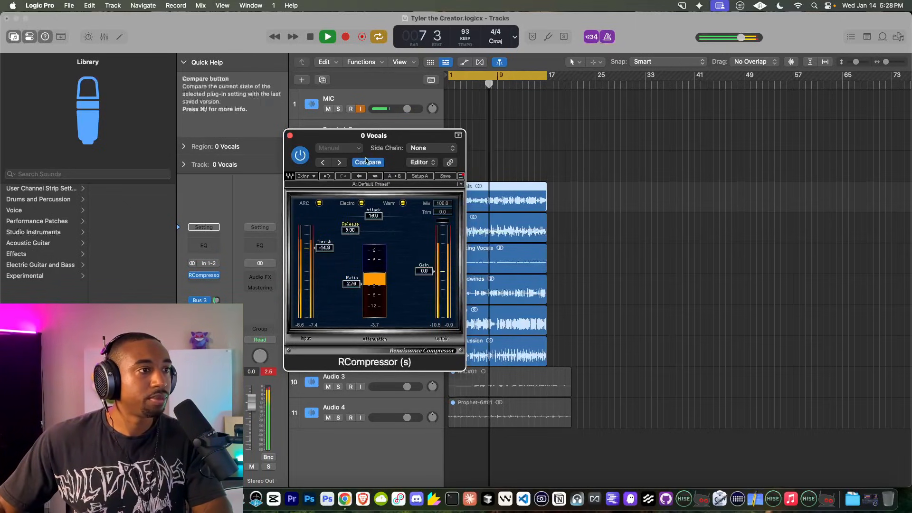
pyautogui.click(289, 136)
# Step: Add stereo RVox to 0 Vocals and deepen its compression to about -9.1
pyautogui.click(204, 286)
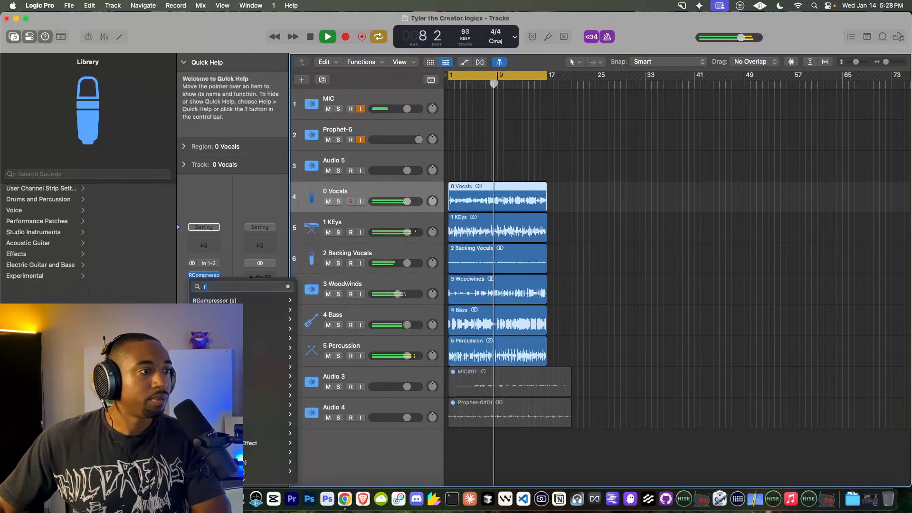
pyautogui.write('rv')
pyautogui.moveTo(265, 319)
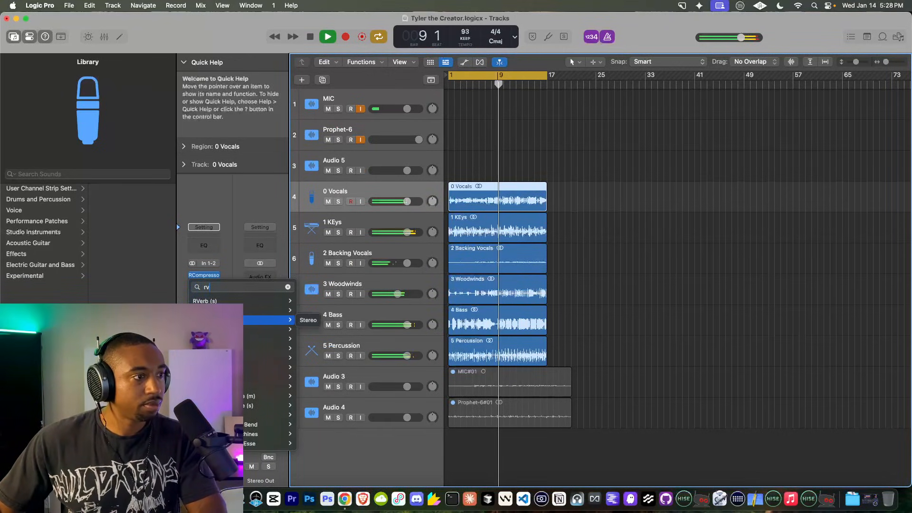
pyautogui.click(306, 320)
pyautogui.moveTo(386, 268); pyautogui.dragTo(386, 280)
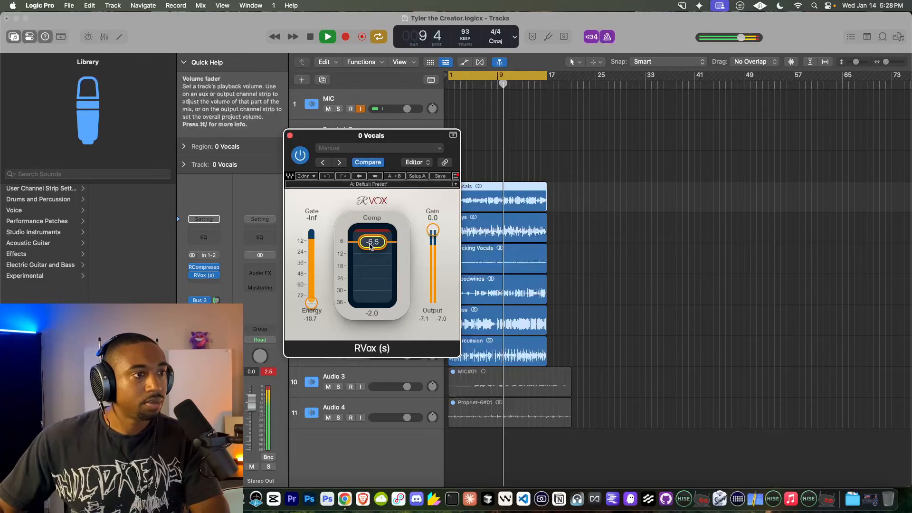
pyautogui.click(289, 135)
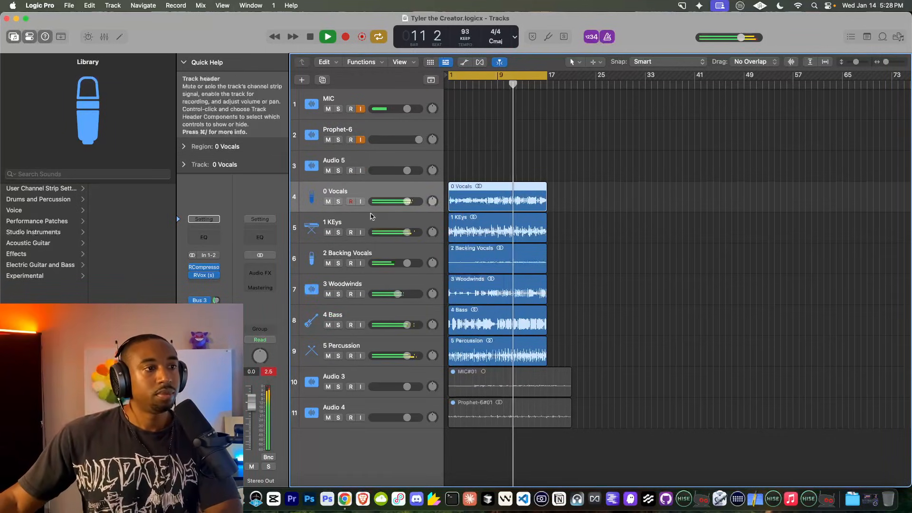
pyautogui.click(204, 275)
pyautogui.moveTo(372, 241); pyautogui.dragTo(376, 251)
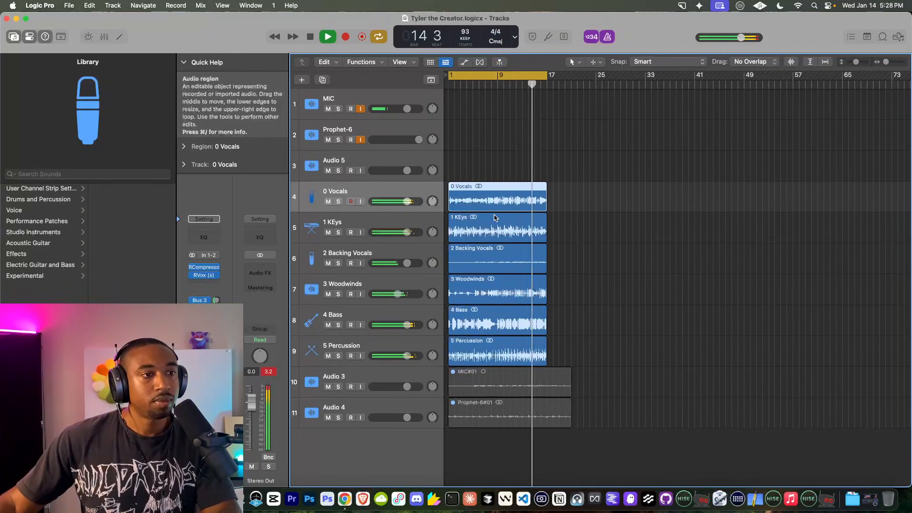
pyautogui.scroll(5, 495, 218)
pyautogui.hscroll(-1, 494, 217)
pyautogui.scroll(-5, 479, 216)
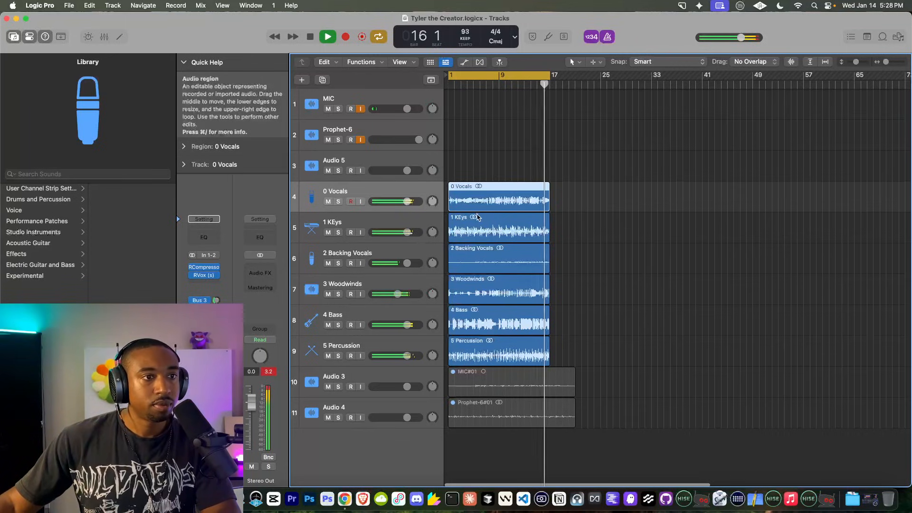
# Step: Insert Tape Delay on 3 Woodwinds and lower its feedback to 66%
pyautogui.click(465, 222)
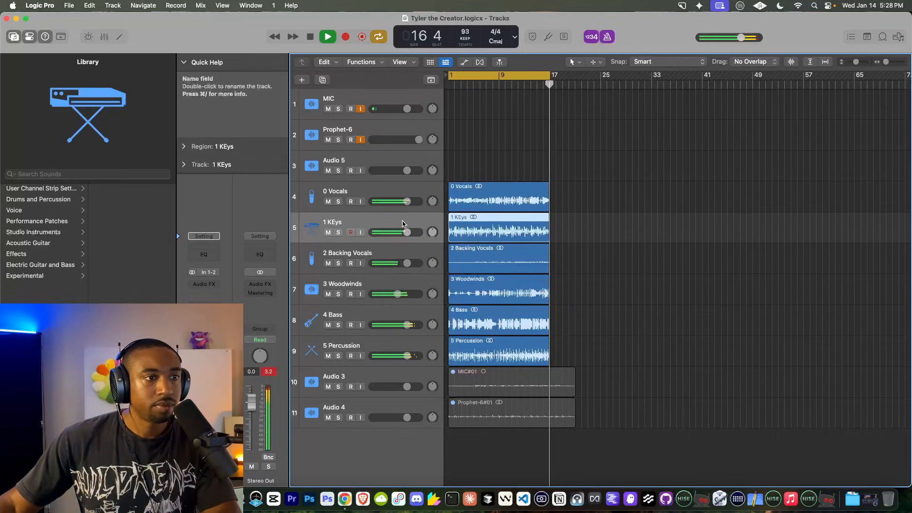
pyautogui.click(360, 285)
pyautogui.click(206, 280)
pyautogui.write('tape')
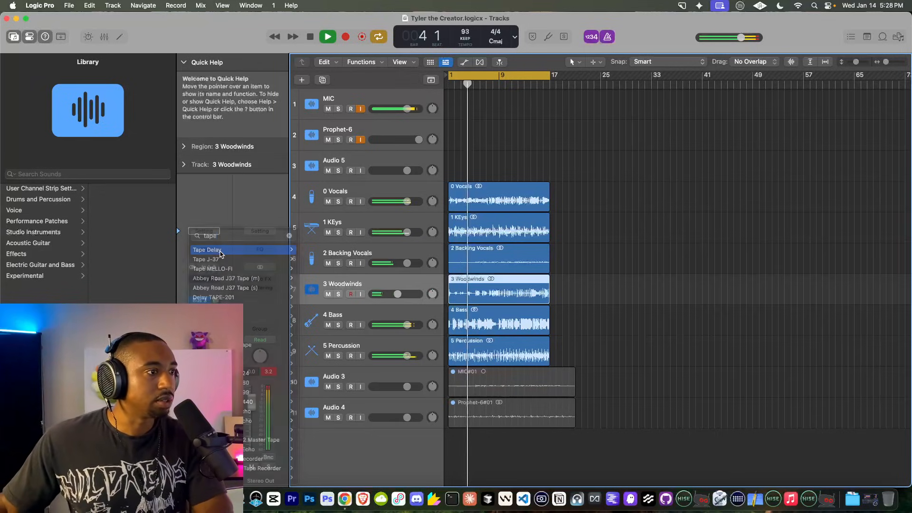
pyautogui.click(220, 251)
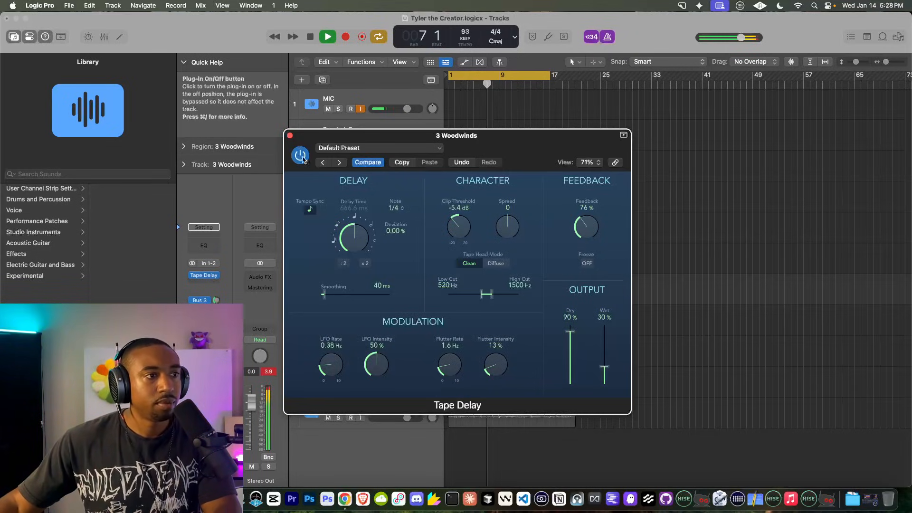
pyautogui.click(290, 136)
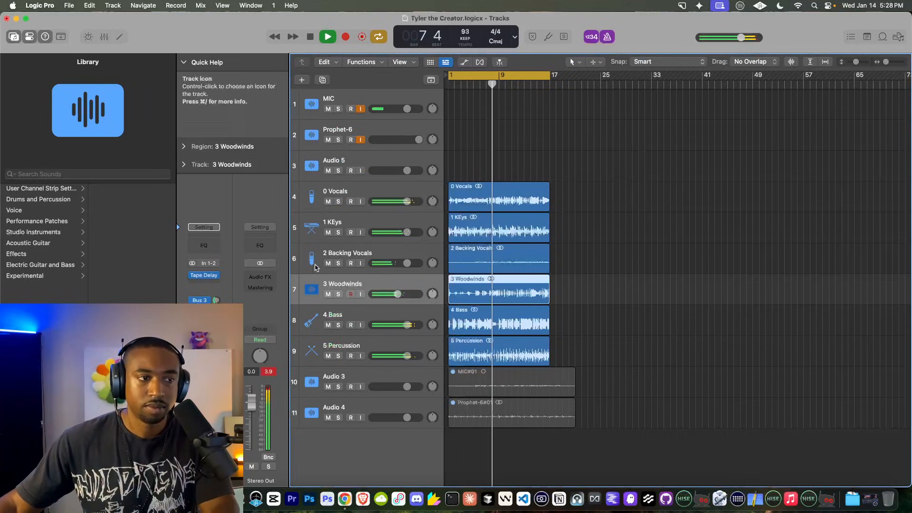
pyautogui.click(204, 276)
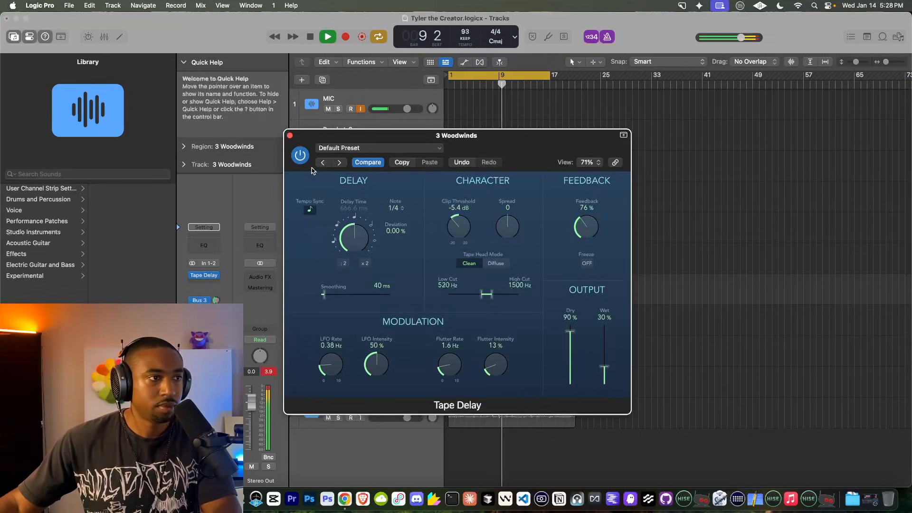
pyautogui.moveTo(584, 226); pyautogui.dragTo(584, 227)
pyautogui.click(290, 136)
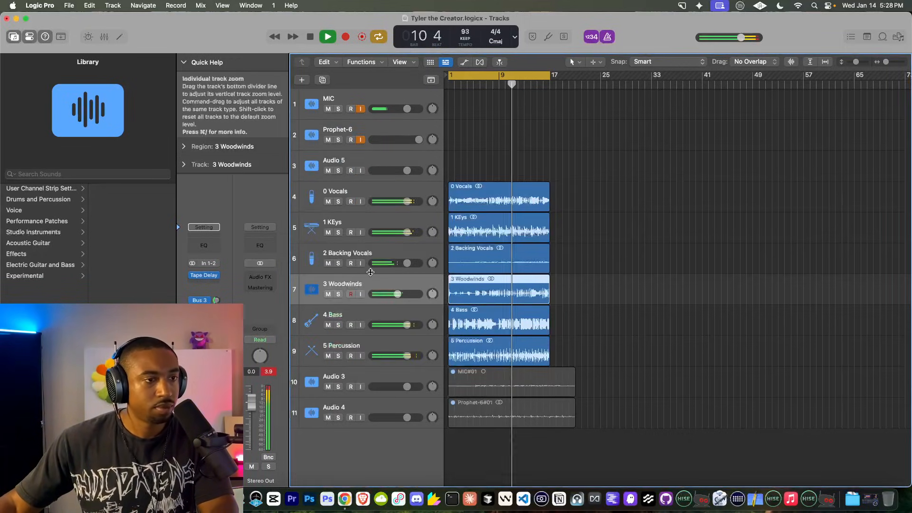
pyautogui.click(347, 313)
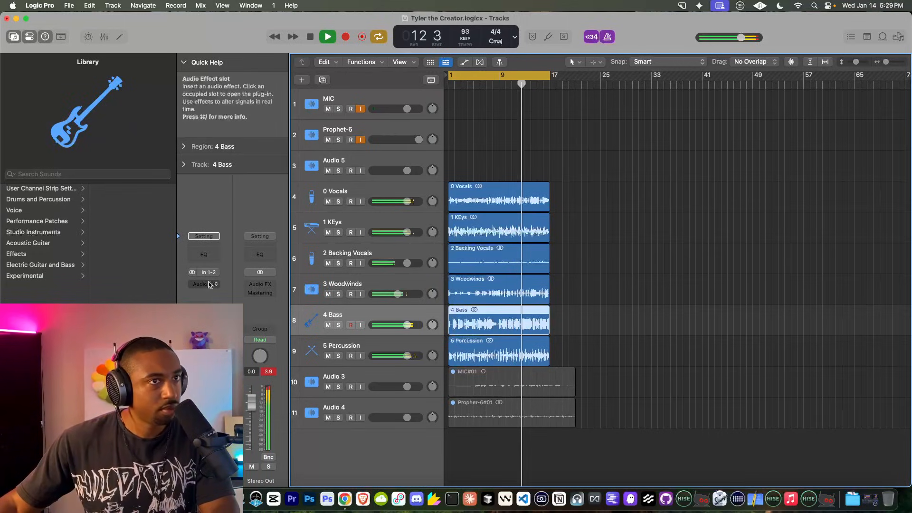
# Step: Turn off the metronome and insert ChromaGlow on 4 Bass, adjusting its drive
pyautogui.press('k')
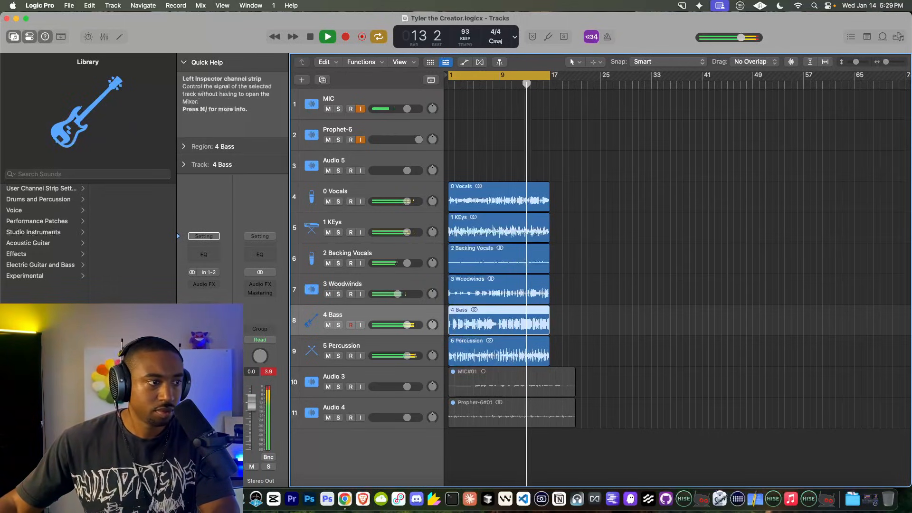
pyautogui.click(216, 293)
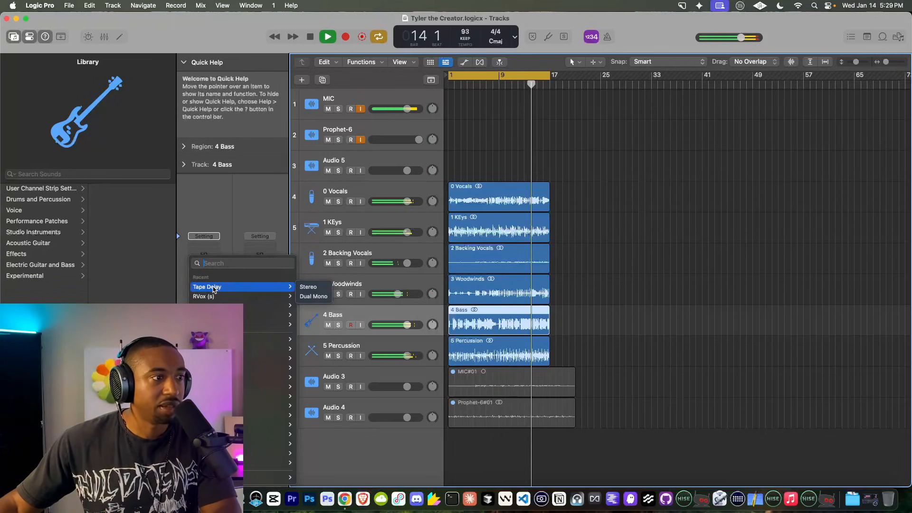
pyautogui.moveTo(268, 358)
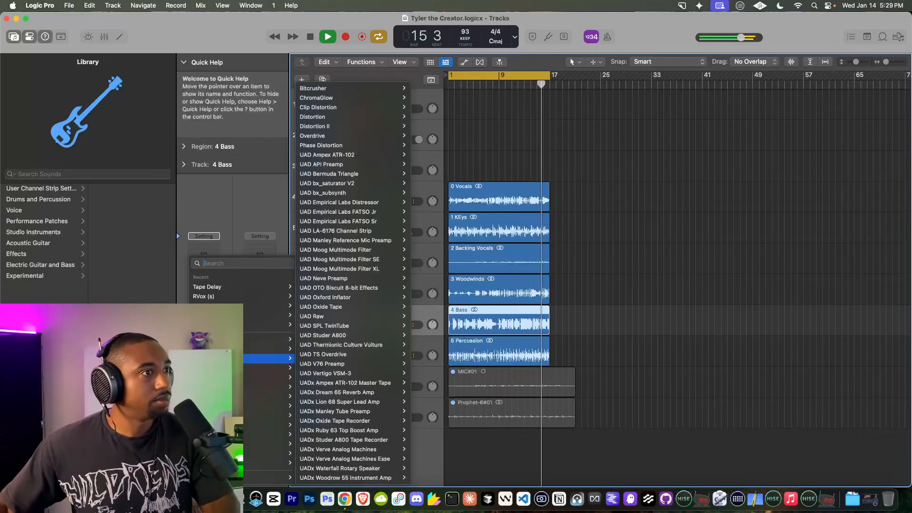
pyautogui.click(377, 97)
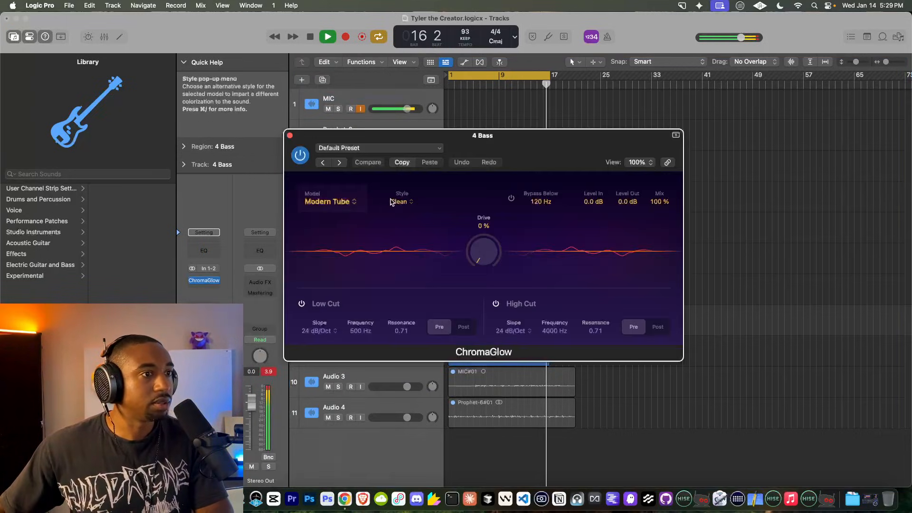
pyautogui.moveTo(483, 225); pyautogui.dragTo(480, 204)
pyautogui.moveTo(477, 247); pyautogui.dragTo(468, 271)
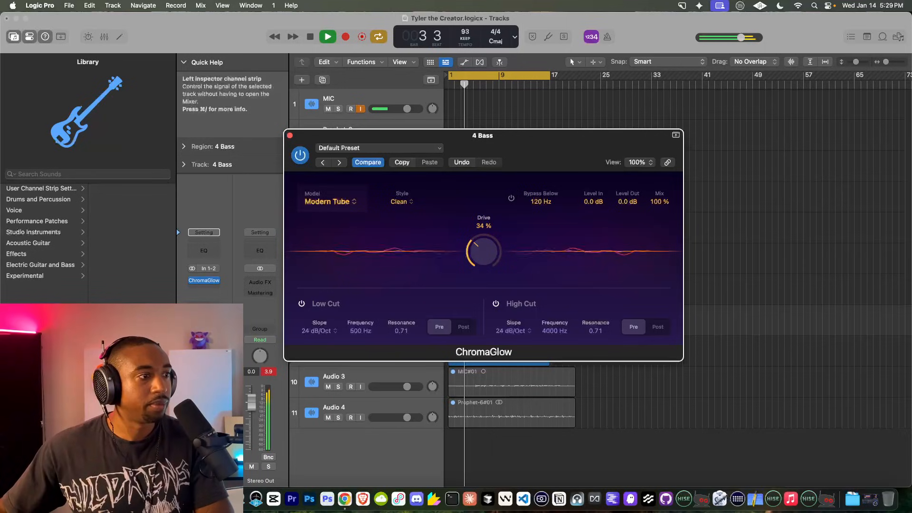
# Step: Add a high-quality Channel EQ to 4 Bass boosting the low shelf near 137 Hz by 1.7 dB
pyautogui.click(207, 281)
pyautogui.write('chan')
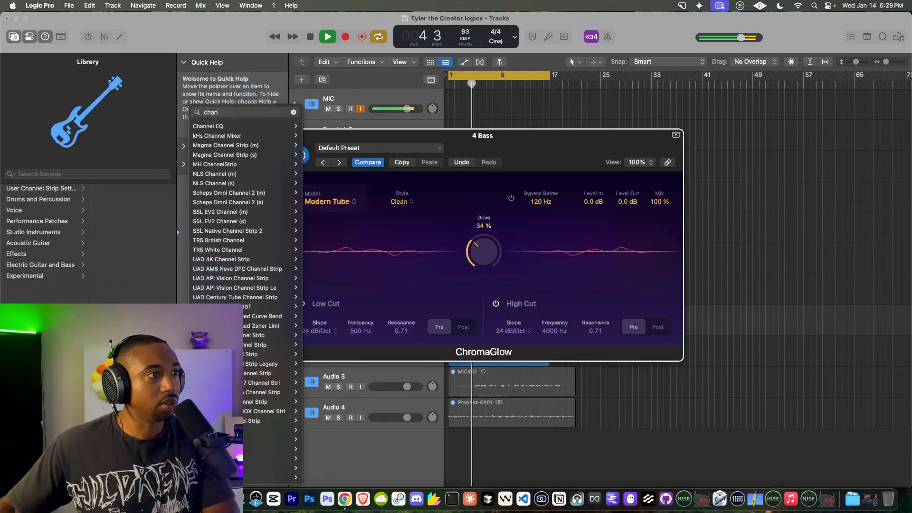
pyautogui.click(267, 127)
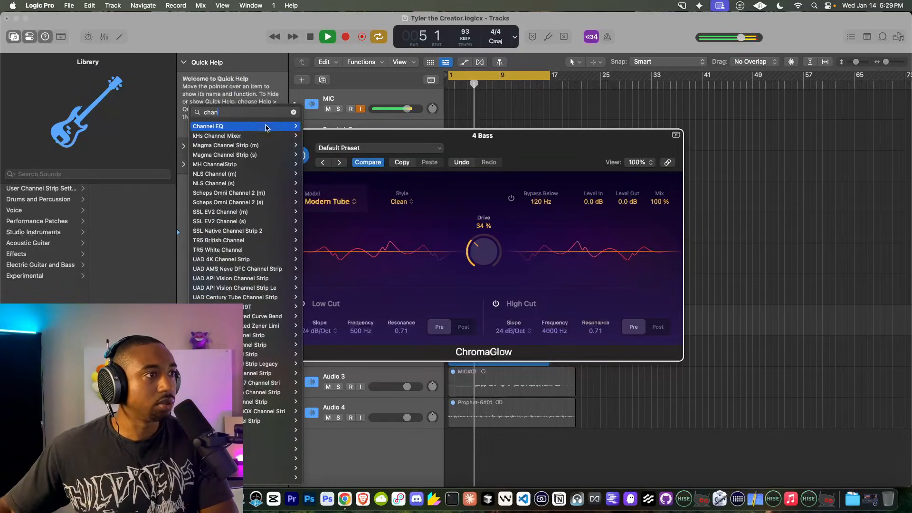
pyautogui.click(398, 347)
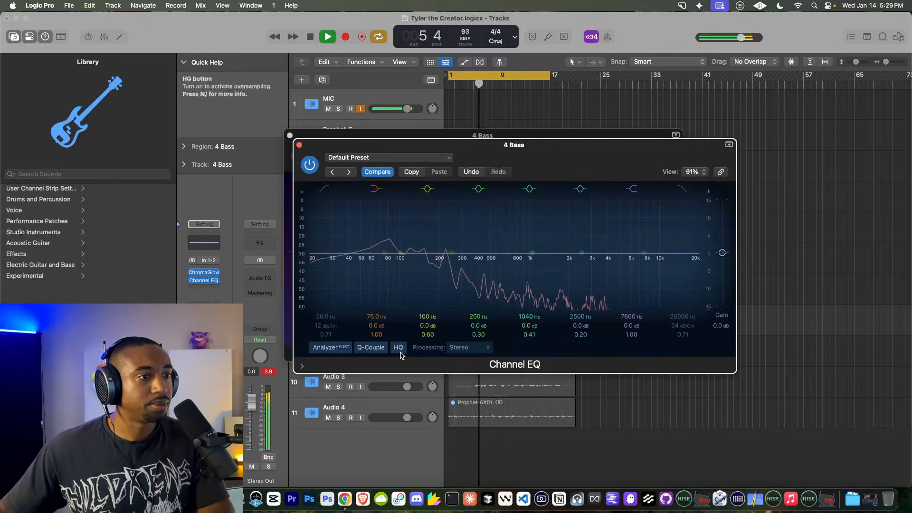
pyautogui.moveTo(385, 253); pyautogui.dragTo(419, 247)
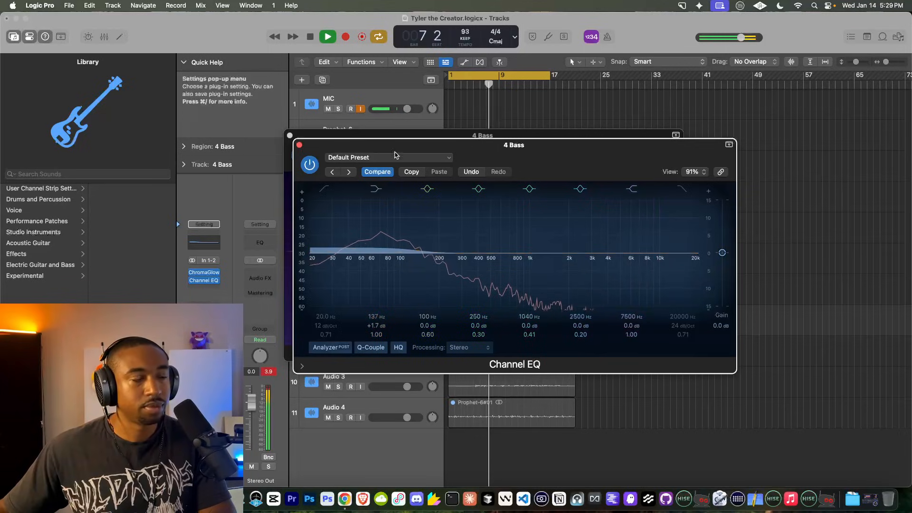
pyautogui.click(299, 145)
pyautogui.click(289, 135)
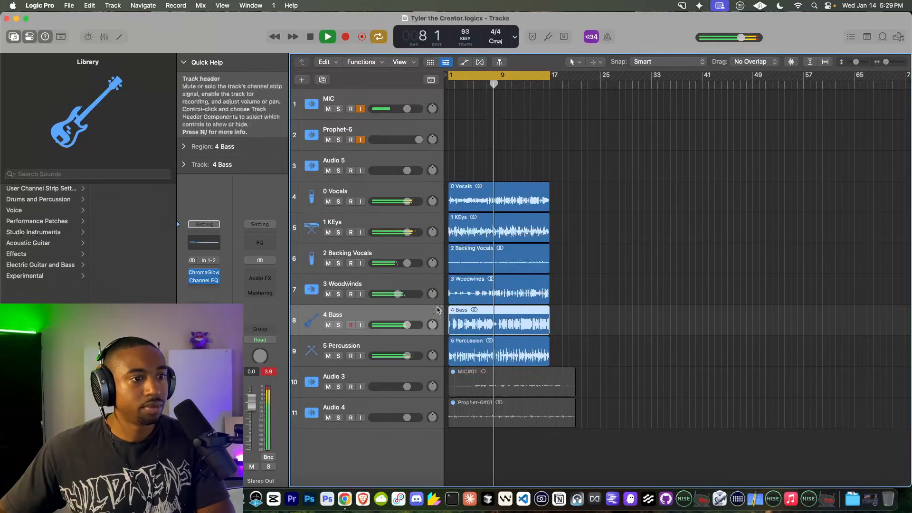
# Step: Insert RCompressor on 4 Bass at -9.3 threshold, 2.65 ratio and 3.7 gain
pyautogui.click(203, 281)
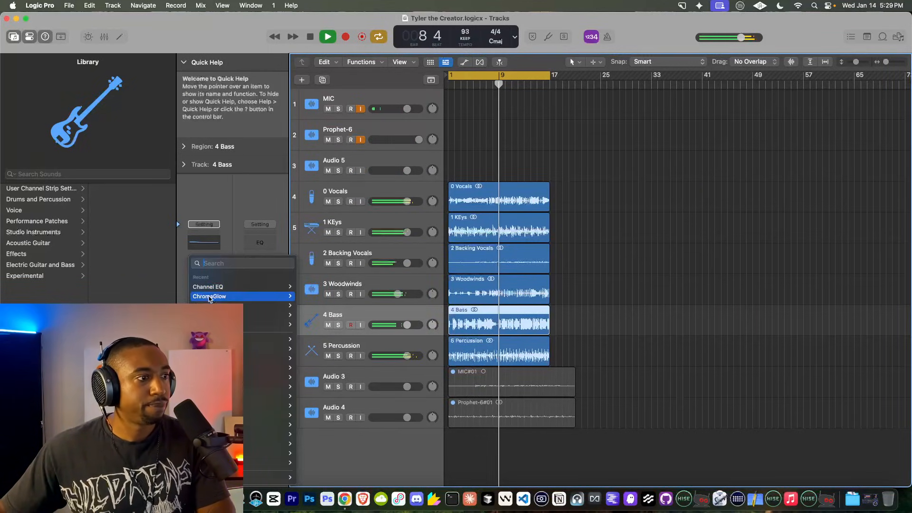
pyautogui.click(308, 325)
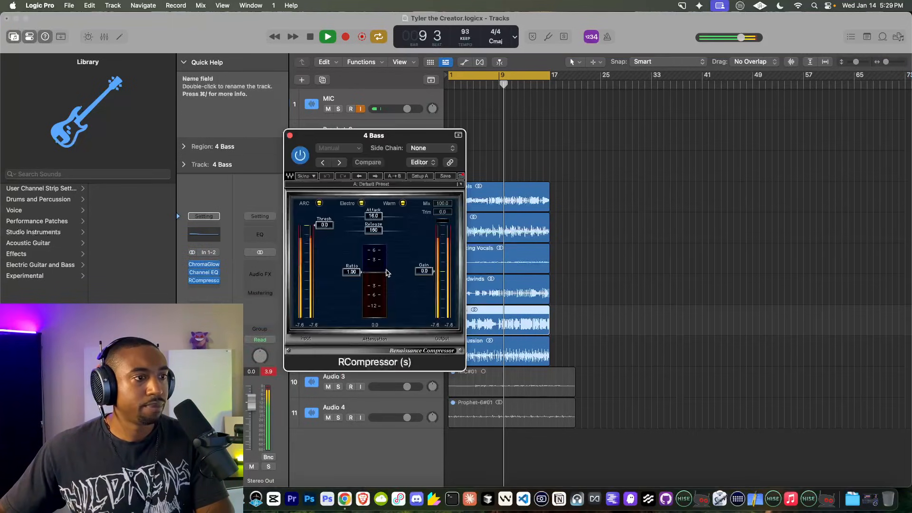
pyautogui.moveTo(352, 271); pyautogui.dragTo(353, 277)
pyautogui.moveTo(326, 225); pyautogui.dragTo(329, 242)
pyautogui.moveTo(344, 275); pyautogui.dragTo(345, 281)
pyautogui.press('space')
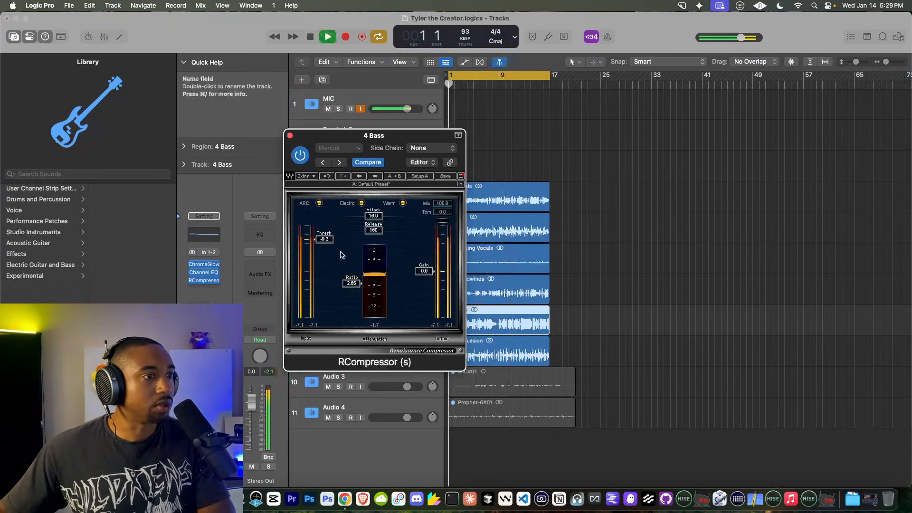
pyautogui.moveTo(432, 274); pyautogui.dragTo(435, 270)
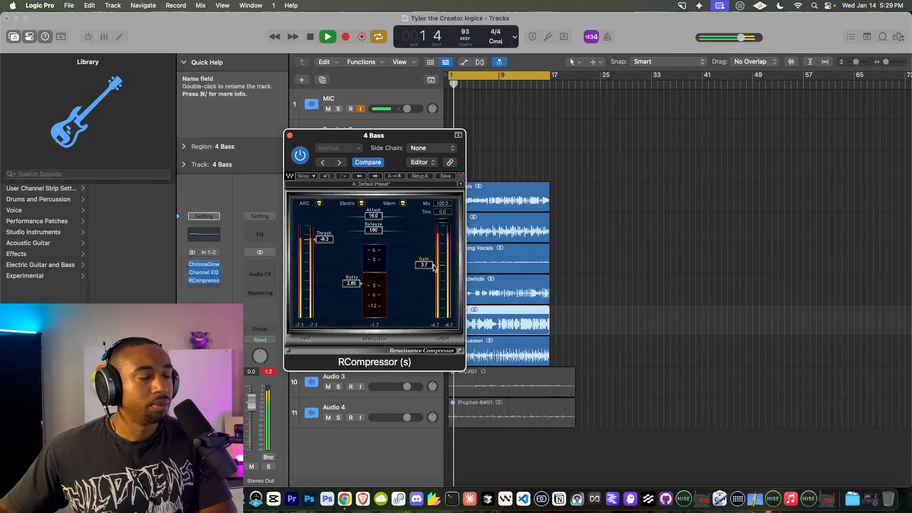
pyautogui.click(289, 136)
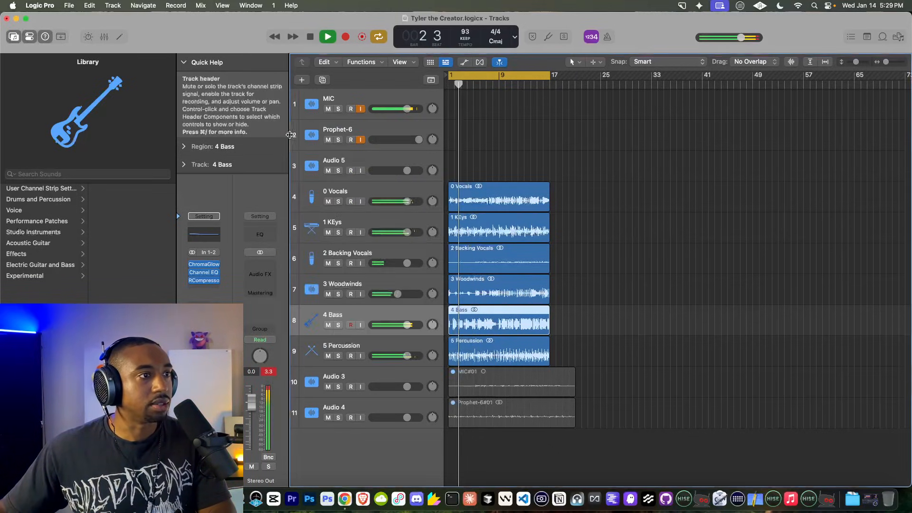
# Step: Hide the Library and insert a default Flanger on 2 Backing Vocals
pyautogui.click(18, 37)
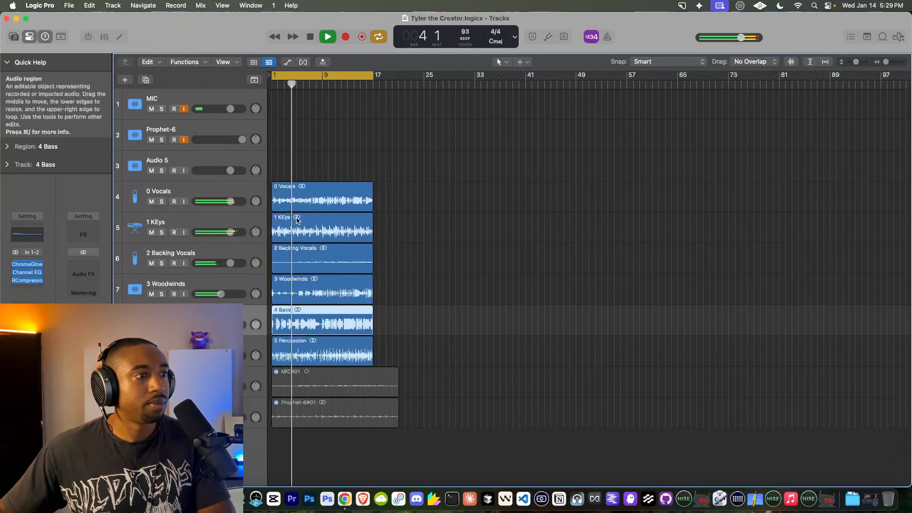
pyautogui.scroll(10, 295, 219)
pyautogui.scroll(-8, 296, 219)
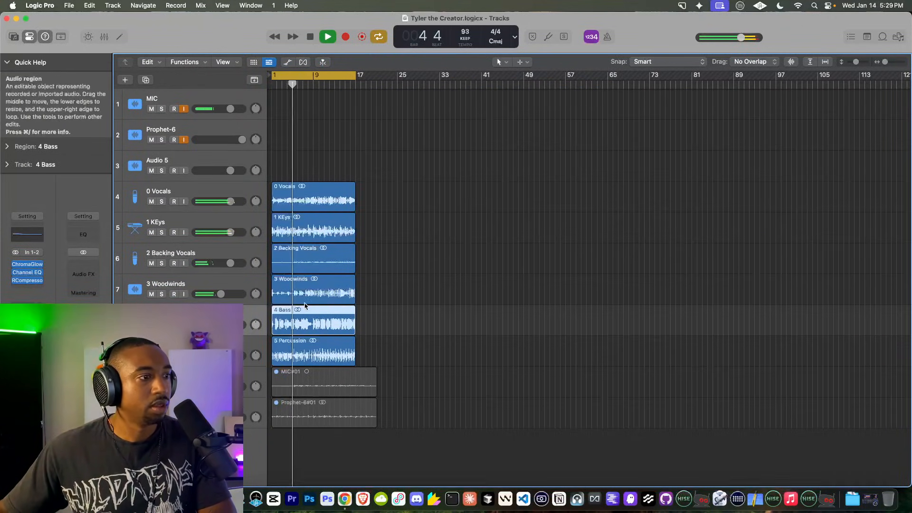
pyautogui.scroll(5, 305, 305)
pyautogui.hscroll(-4, 304, 305)
pyautogui.click(304, 262)
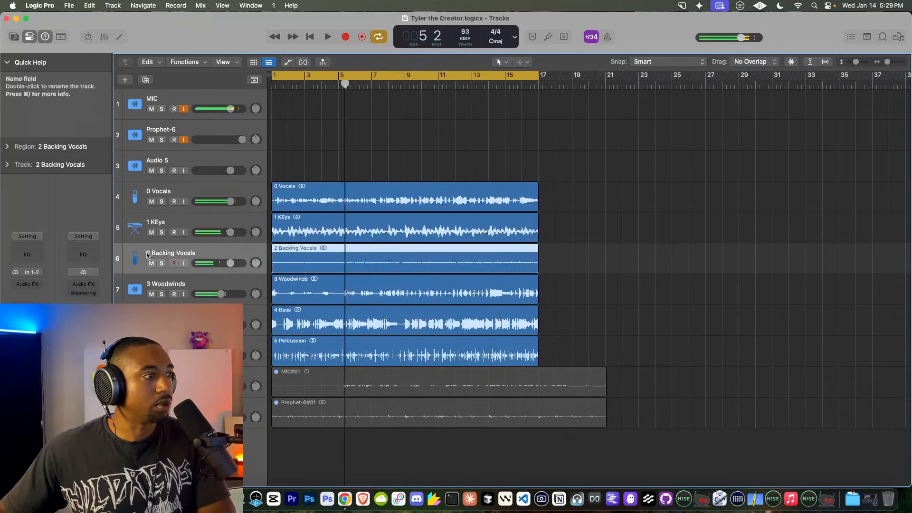
pyautogui.click(30, 284)
pyautogui.write('fl')
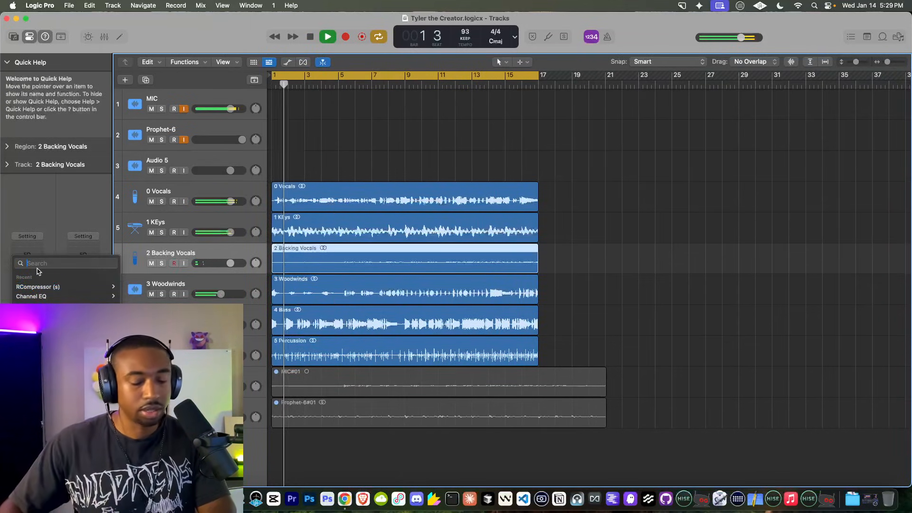
pyautogui.write('anger')
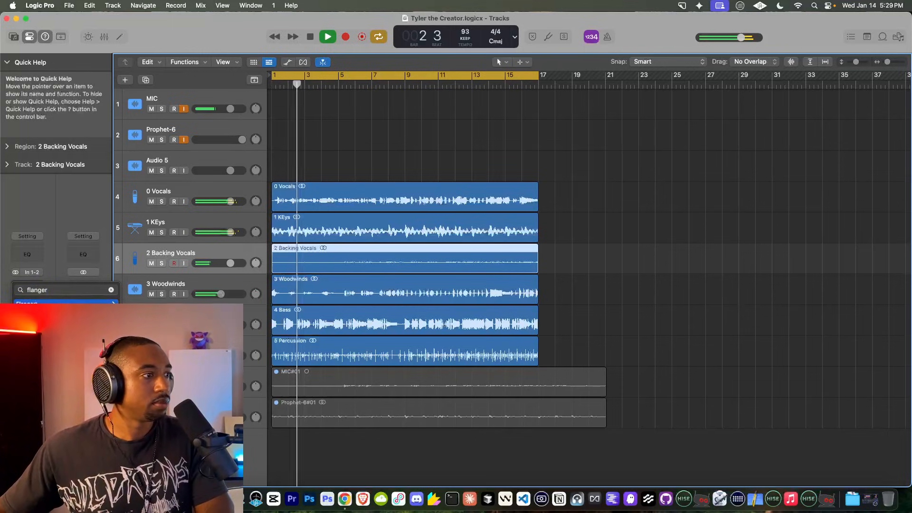
pyautogui.click(31, 303)
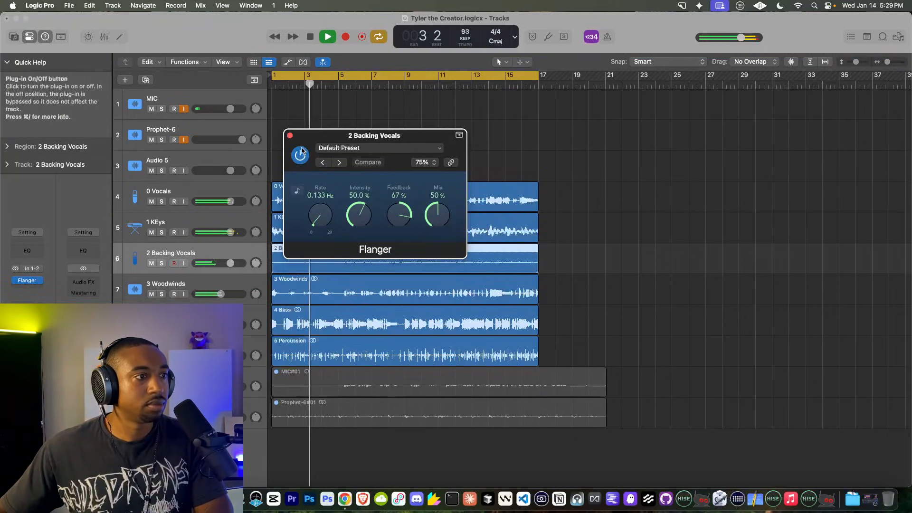
pyautogui.click(289, 137)
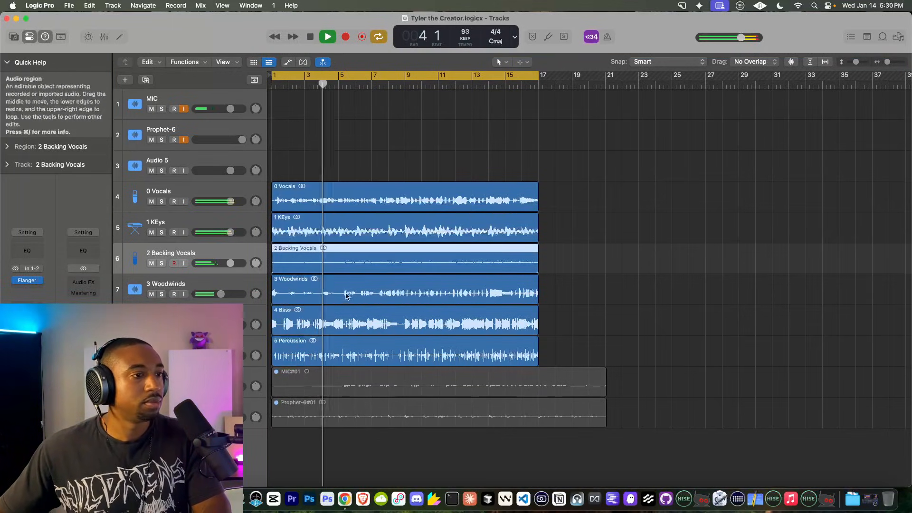
# Step: Add a new software instrument track and replace its electric piano with Alchemy
pyautogui.rightClick(164, 448)
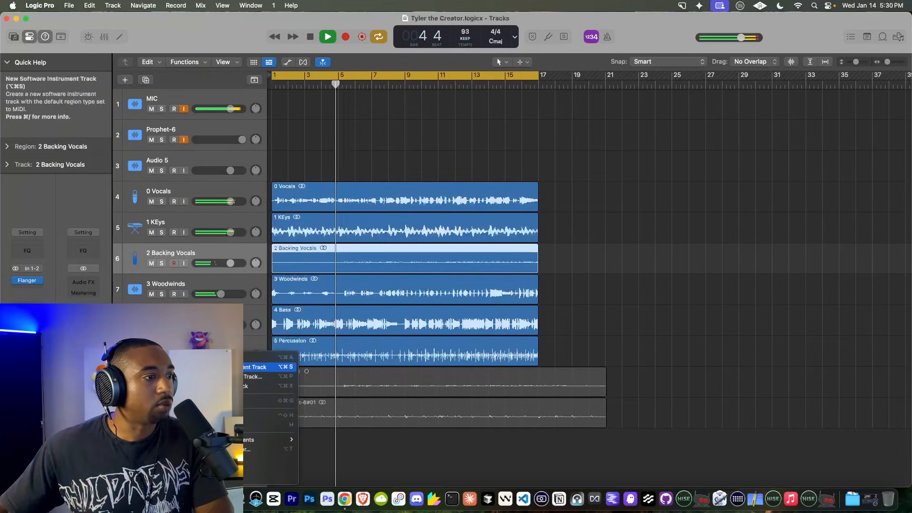
pyautogui.click(204, 367)
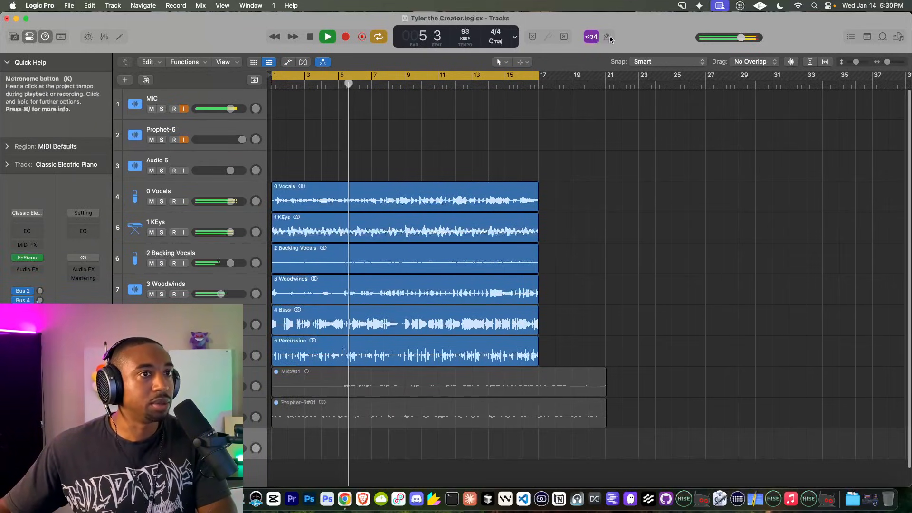
pyautogui.click(29, 256)
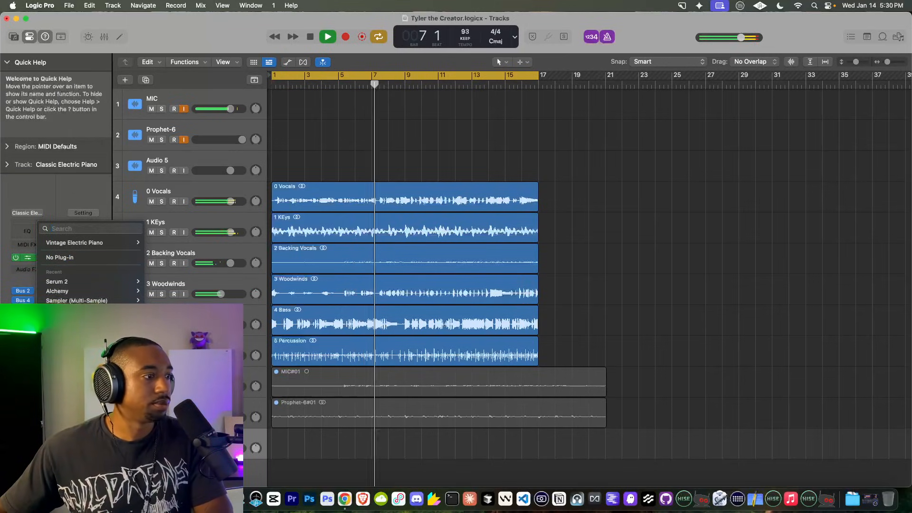
pyautogui.click(71, 257)
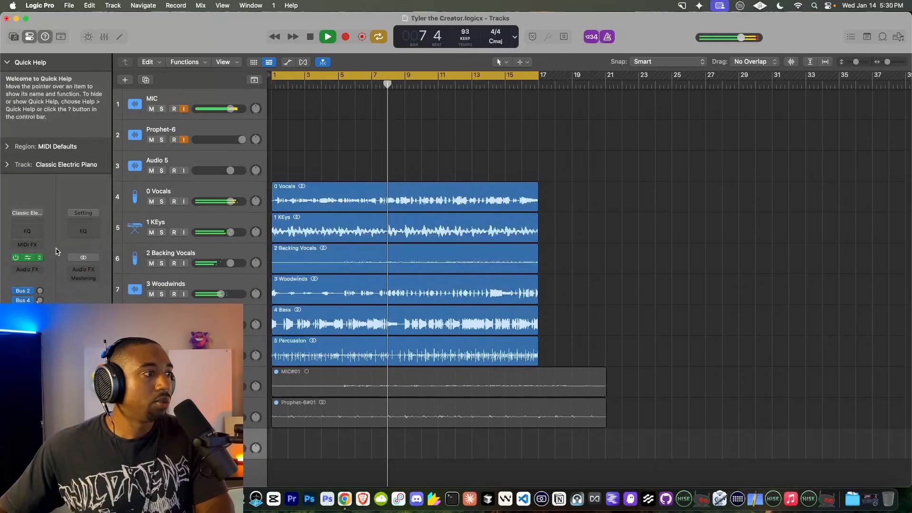
pyautogui.press('space')
pyautogui.click(41, 258)
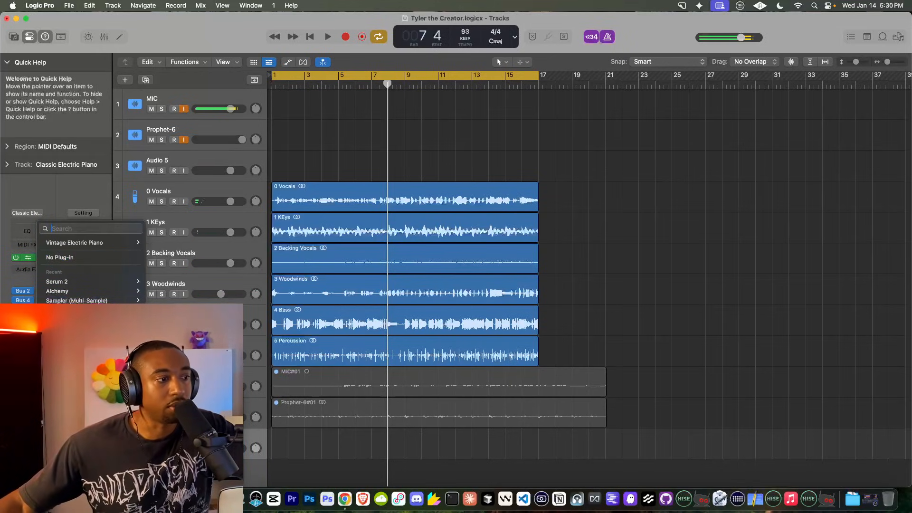
pyautogui.click(57, 291)
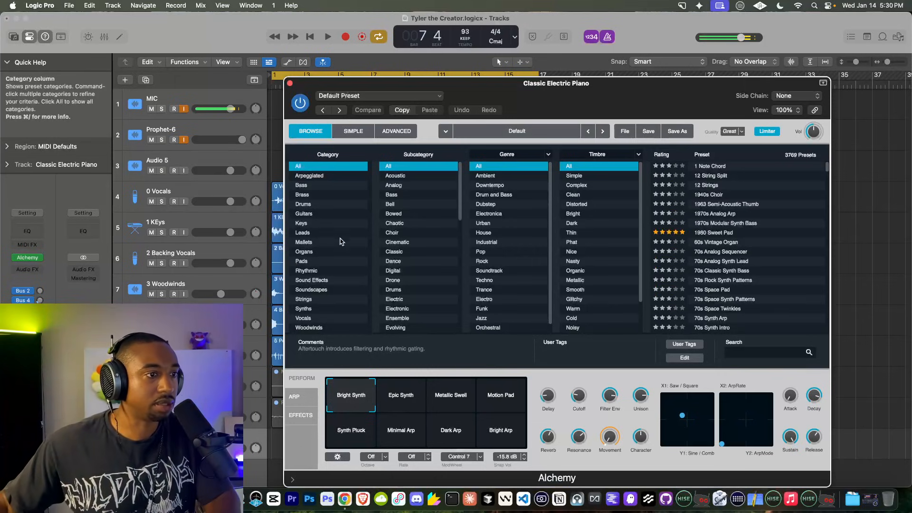
# Step: Audition Alchemy's Drums presets and load the Age Of Steam Kit
pyautogui.press('space')
pyautogui.click(303, 203)
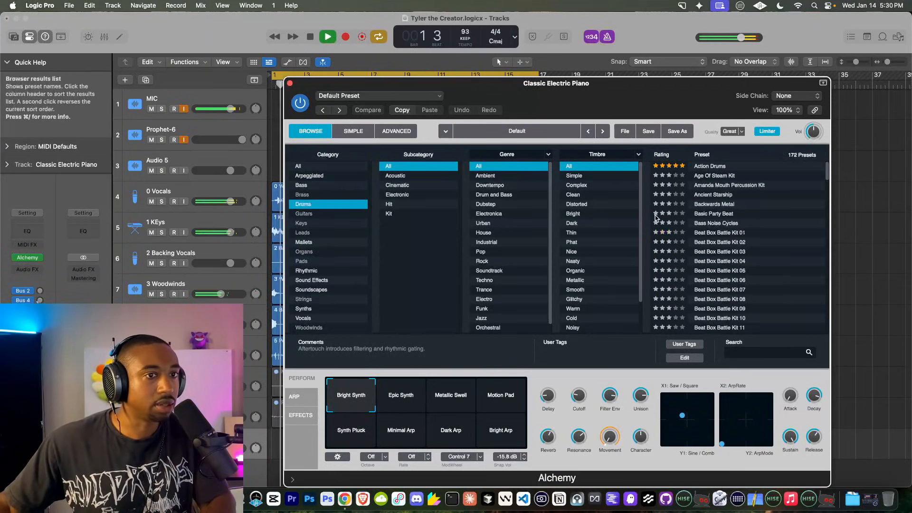
pyautogui.click(722, 204)
pyautogui.click(710, 166)
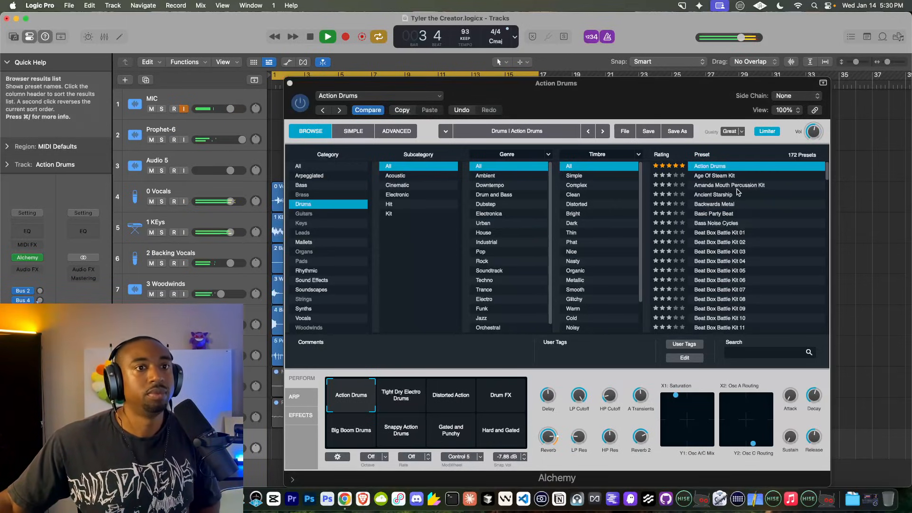
pyautogui.click(722, 176)
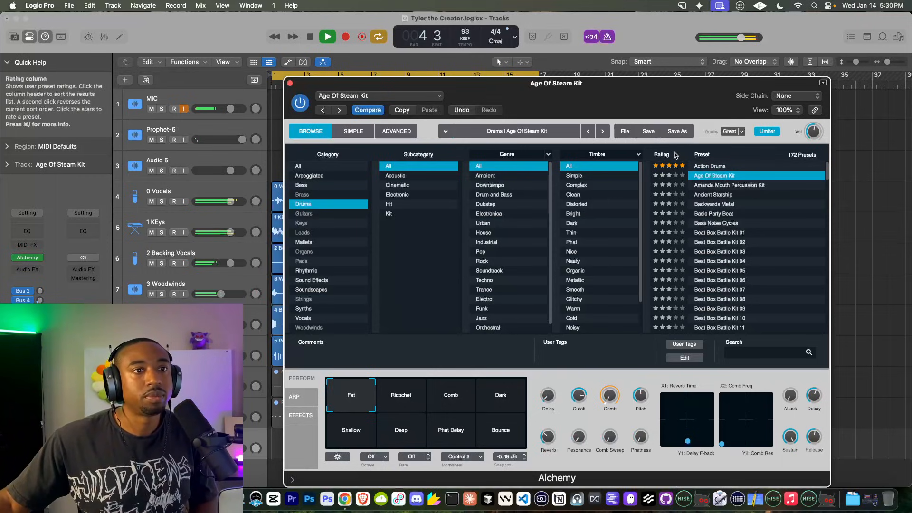
pyautogui.scroll(-1, 706, 183)
pyautogui.scroll(3, 705, 185)
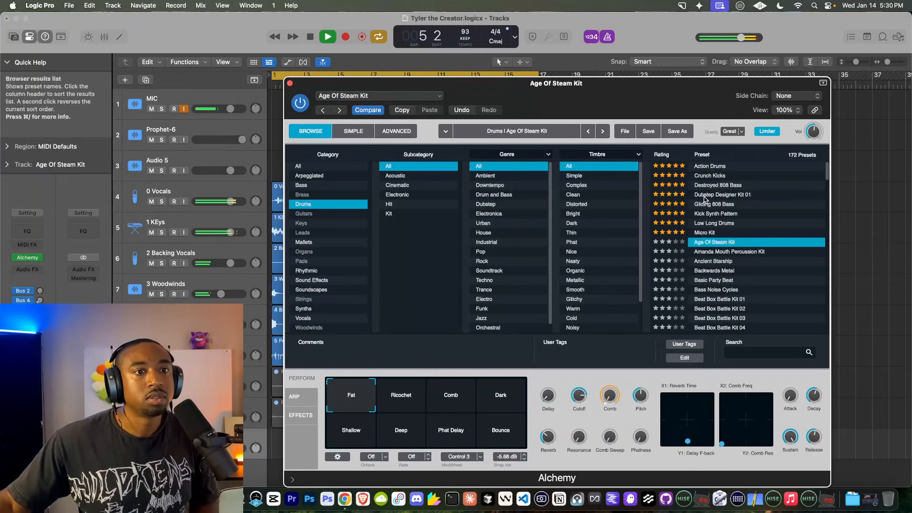
pyautogui.click(289, 83)
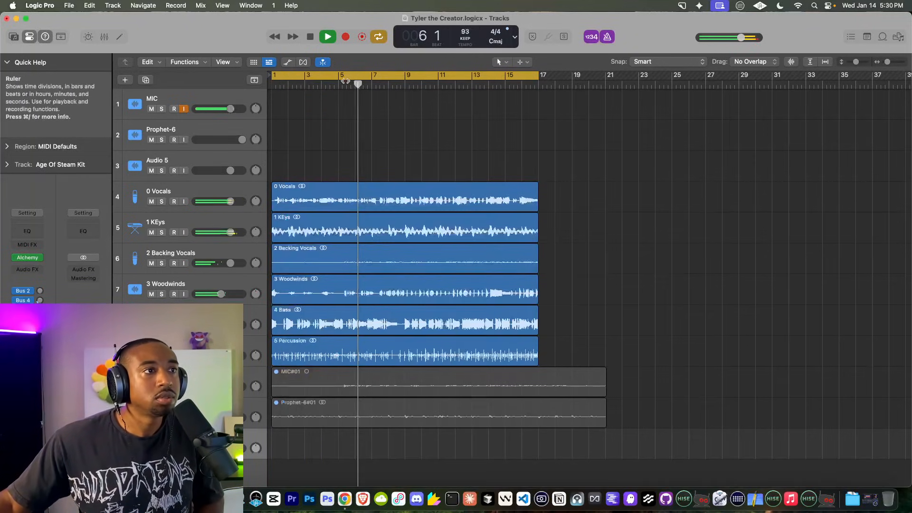
# Step: Record an Alchemy drum take on the Age Of Steam Kit track from the song start
pyautogui.press('space')
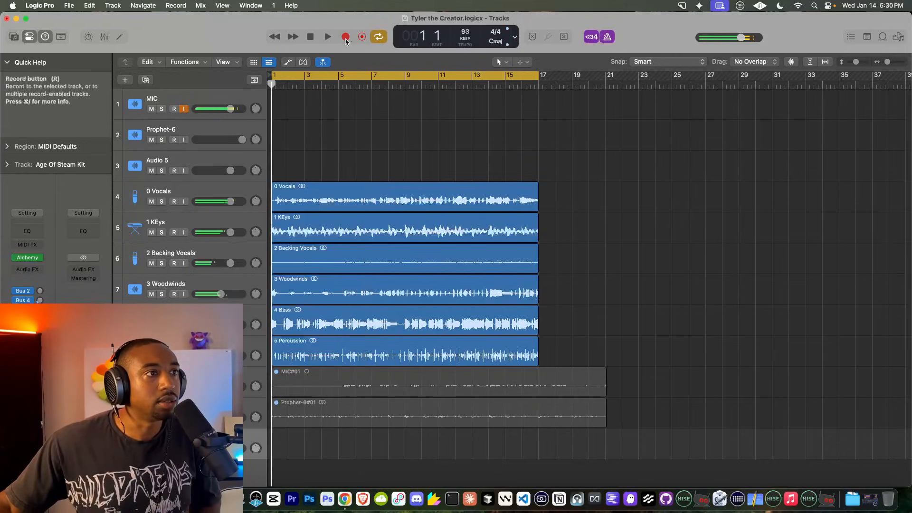
pyautogui.click(345, 39)
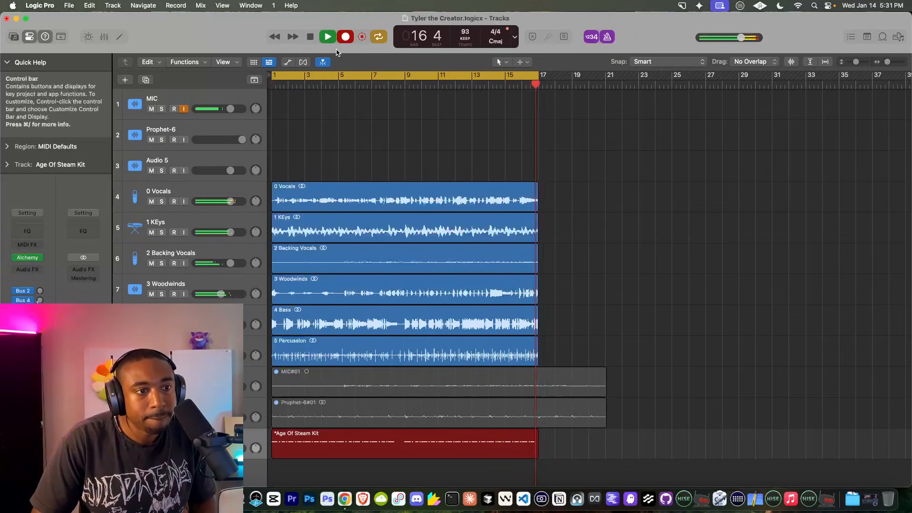
pyautogui.press('space')
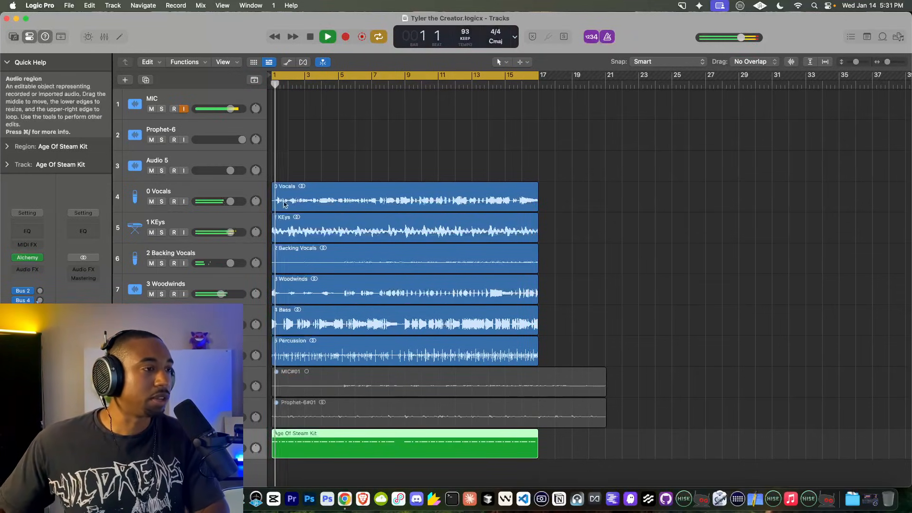
# Step: Add a new track with the drum track's duplicate settings while the song plays
pyautogui.press('space')
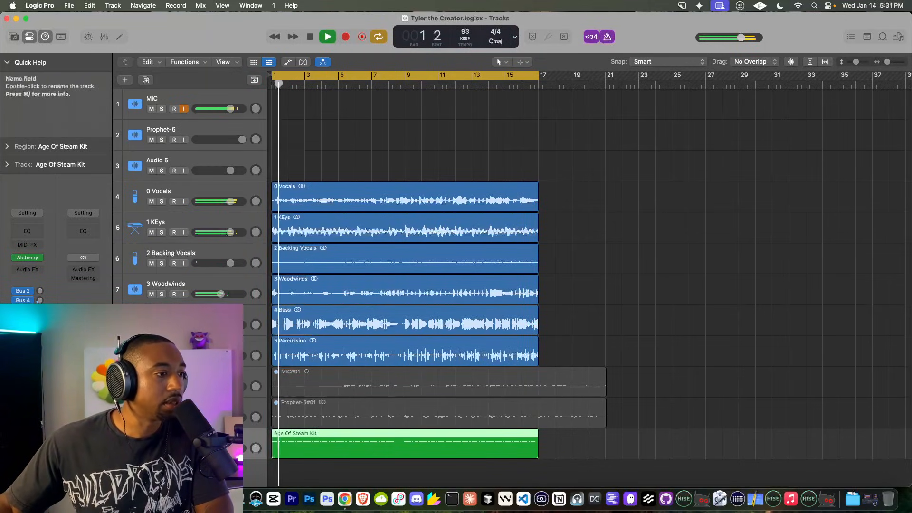
pyautogui.rightClick(188, 233)
pyautogui.click(239, 289)
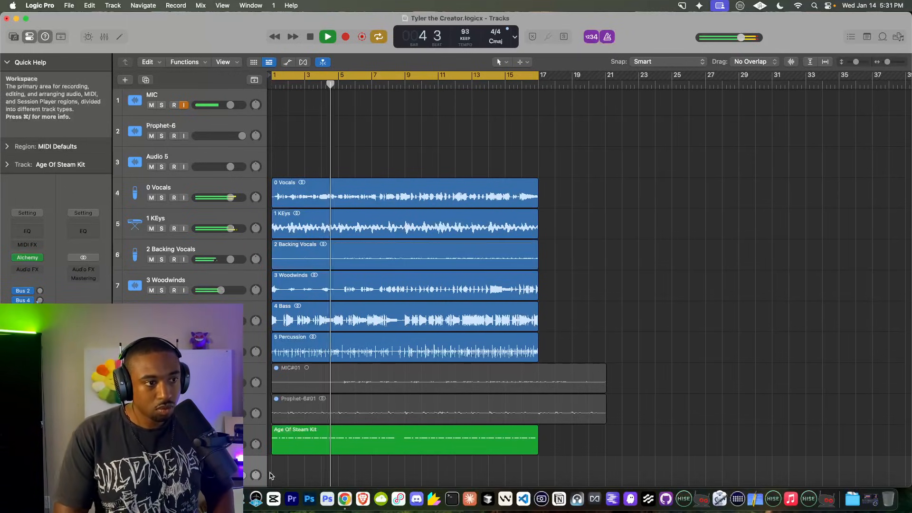
pyautogui.press('space')
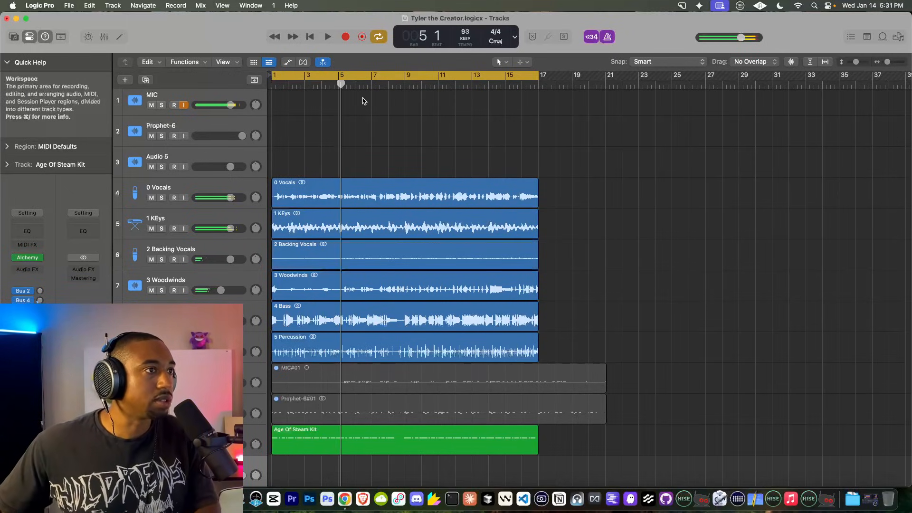
# Step: Record a second Age Of Steam Kit drum take from bar 1 on the duplicated track
pyautogui.click(307, 37)
pyautogui.click(344, 37)
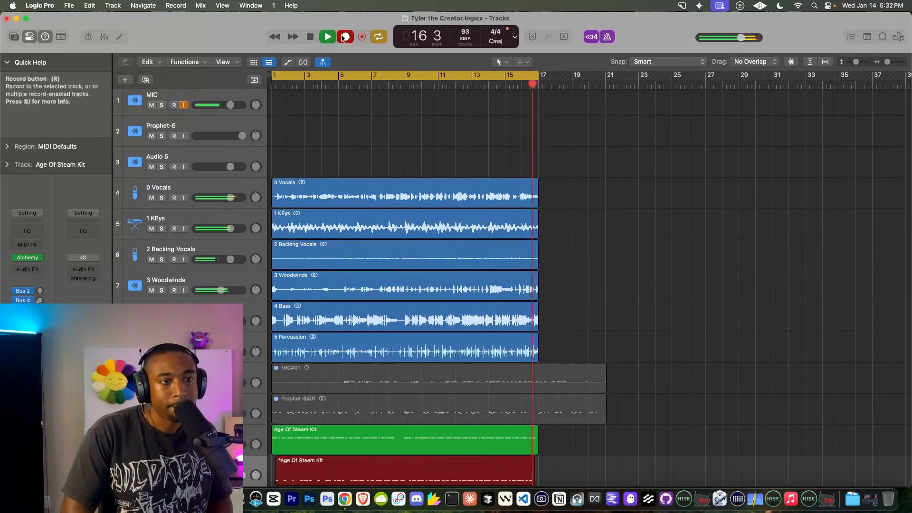
pyautogui.press('space')
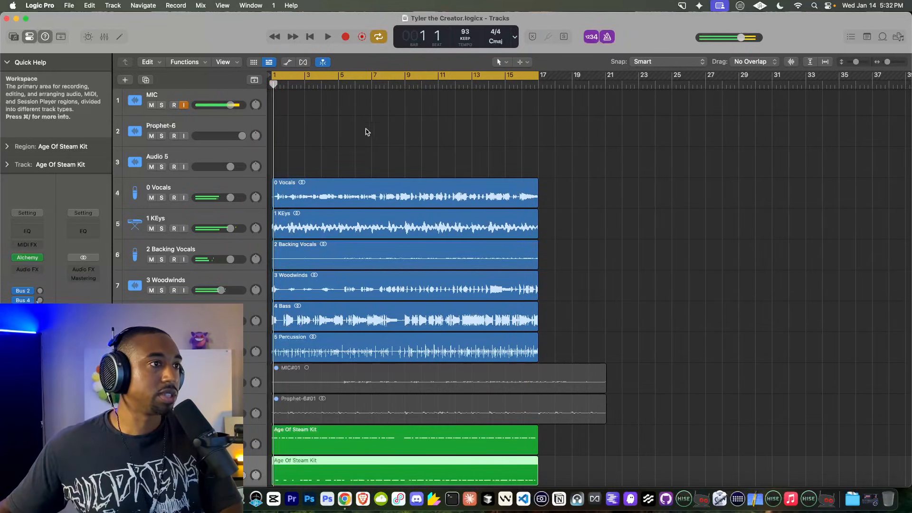
pyautogui.scroll(-3, 356, 214)
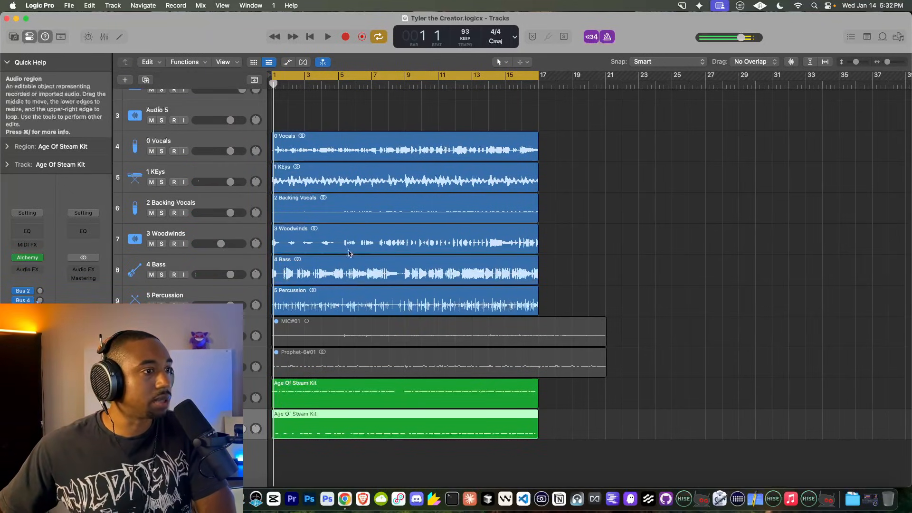
pyautogui.press('space')
pyautogui.press('space')
# Step: Quantize the 5 Percussion region in the Region Inspector, trying 1/32 then settling on 1/16 notes
pyautogui.click(309, 296)
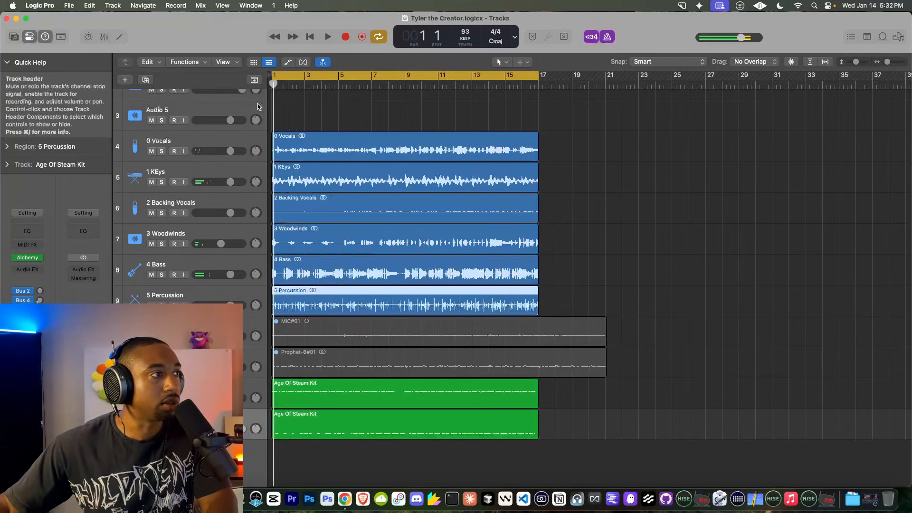
pyautogui.click(15, 62)
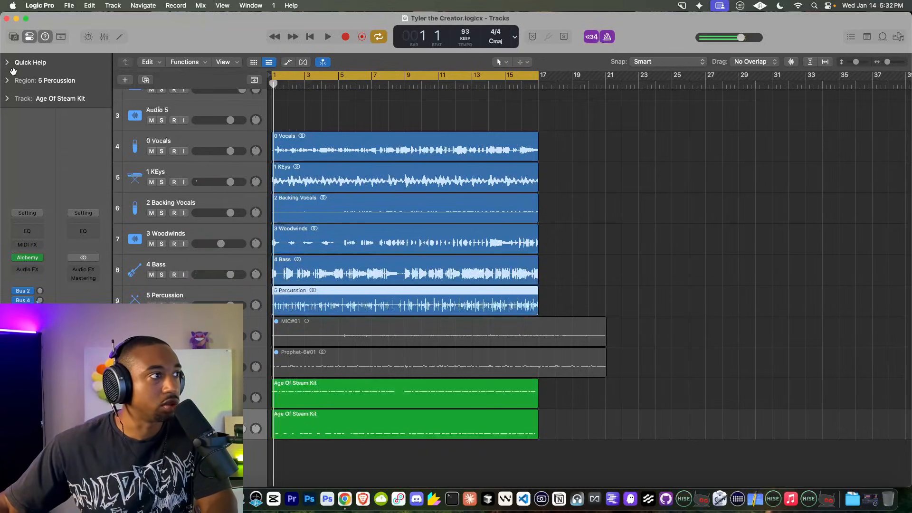
pyautogui.click(6, 81)
pyautogui.click(71, 114)
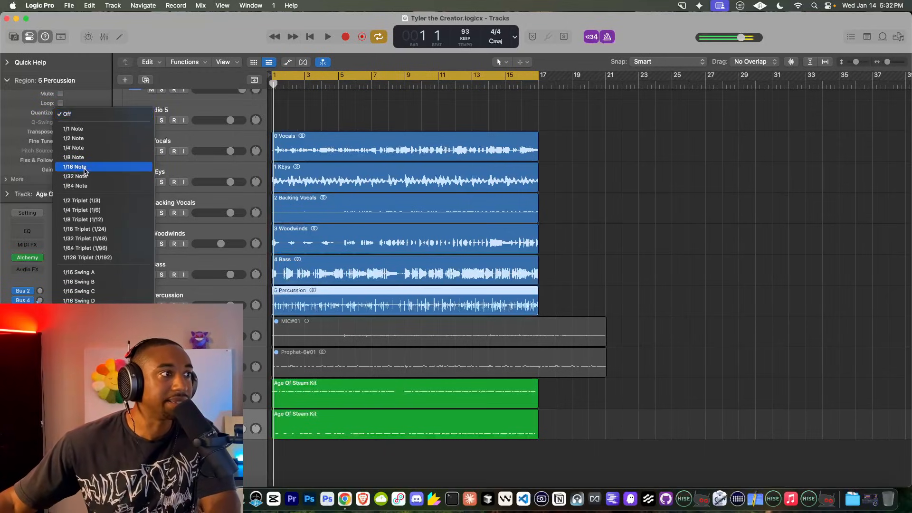
pyautogui.click(82, 177)
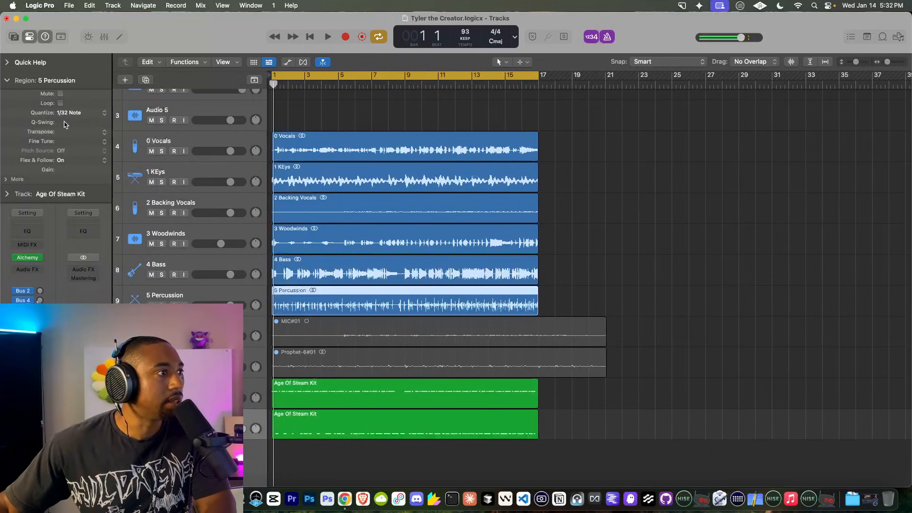
pyautogui.press('space')
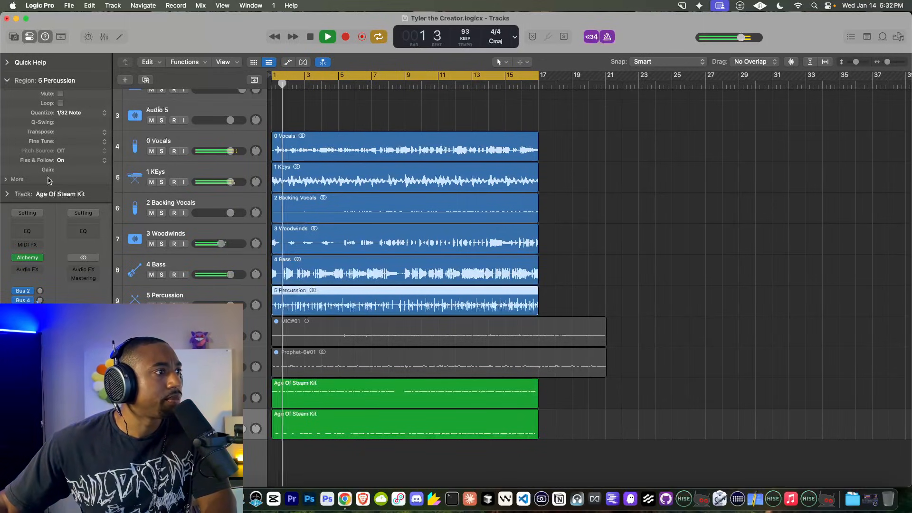
pyautogui.click(71, 113)
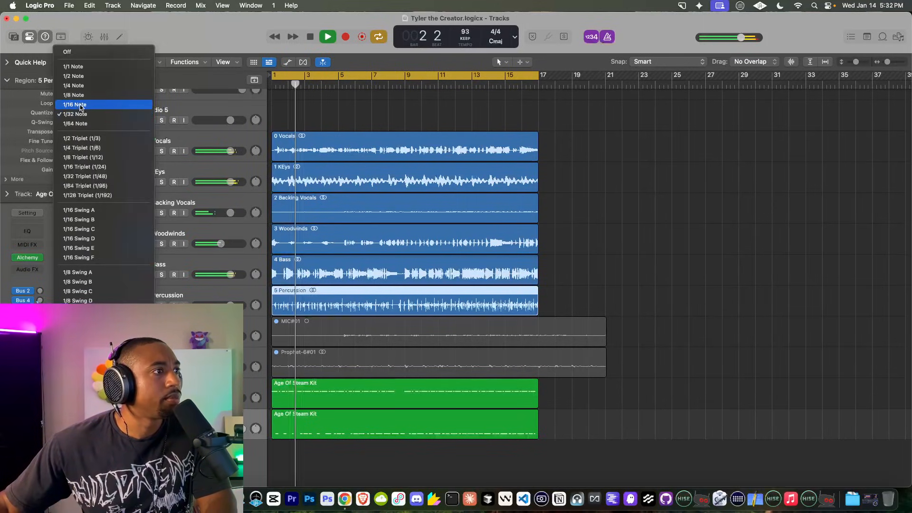
pyautogui.click(81, 108)
pyautogui.press('space')
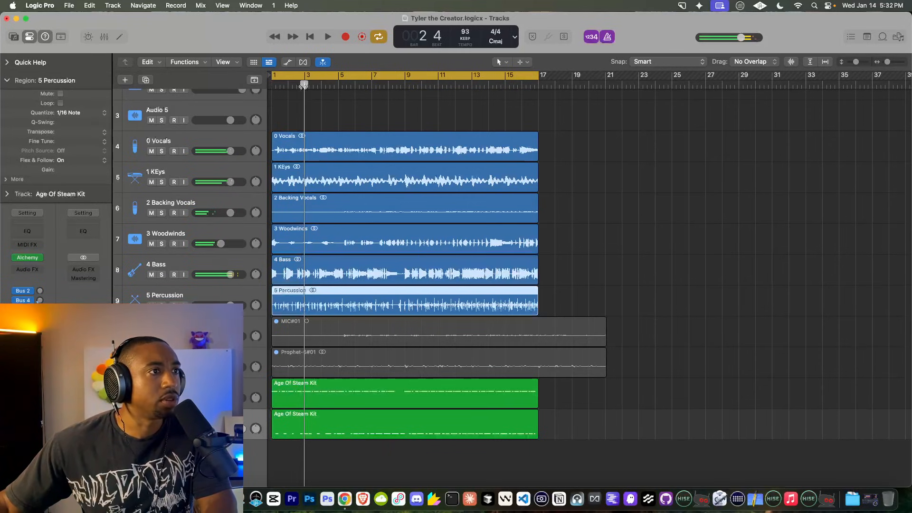
# Step: Turn on Flex, try 1/8 quantize, then return the percussion to 1/16 and keep the parameters
pyautogui.click(303, 63)
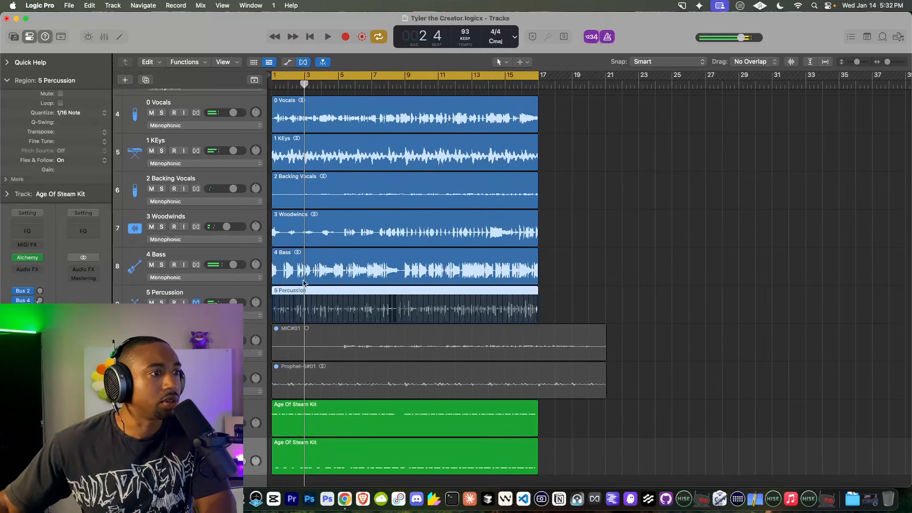
pyautogui.press('space')
pyautogui.click(71, 113)
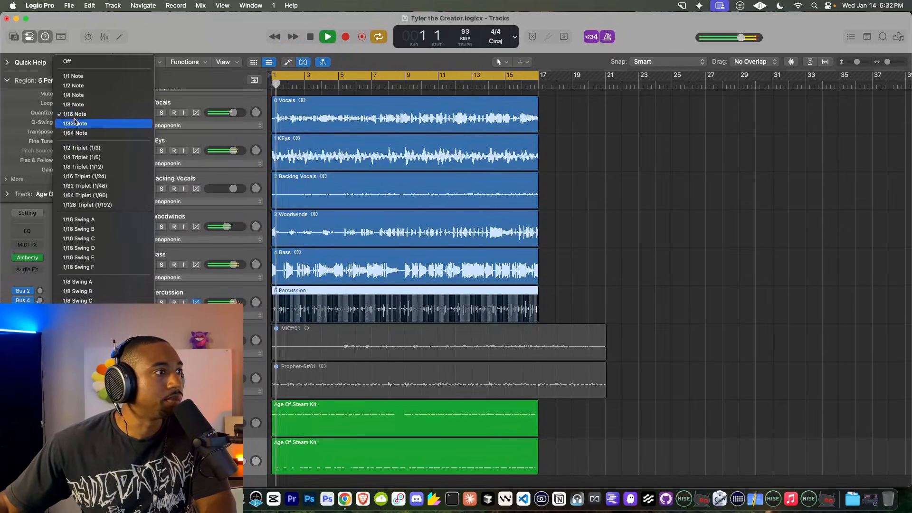
pyautogui.click(74, 105)
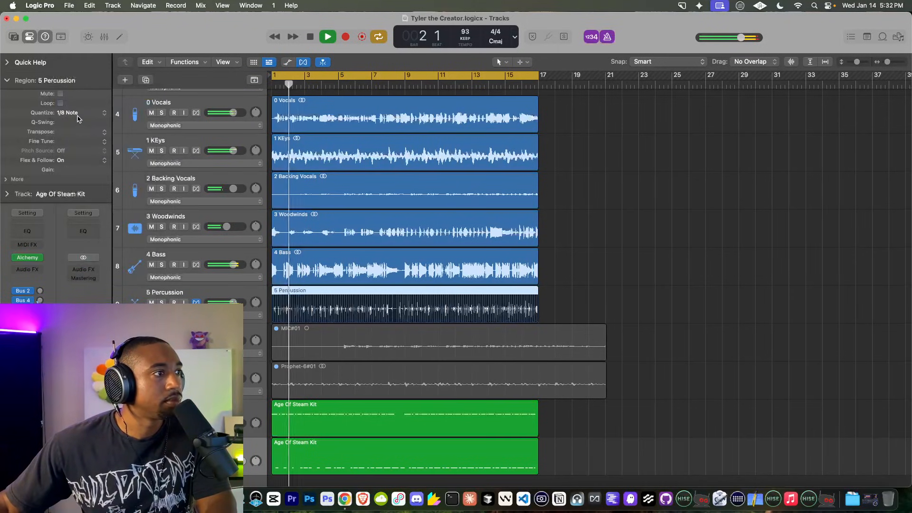
pyautogui.click(76, 115)
pyautogui.click(76, 122)
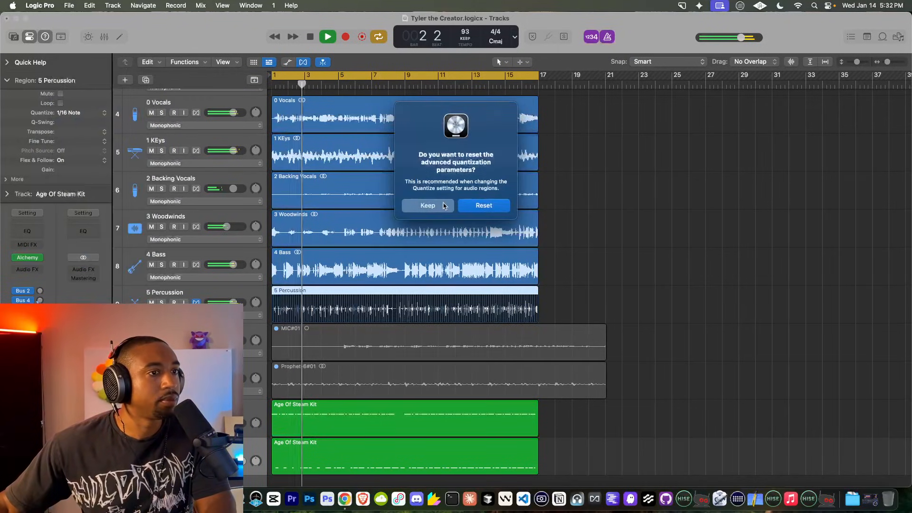
pyautogui.click(428, 205)
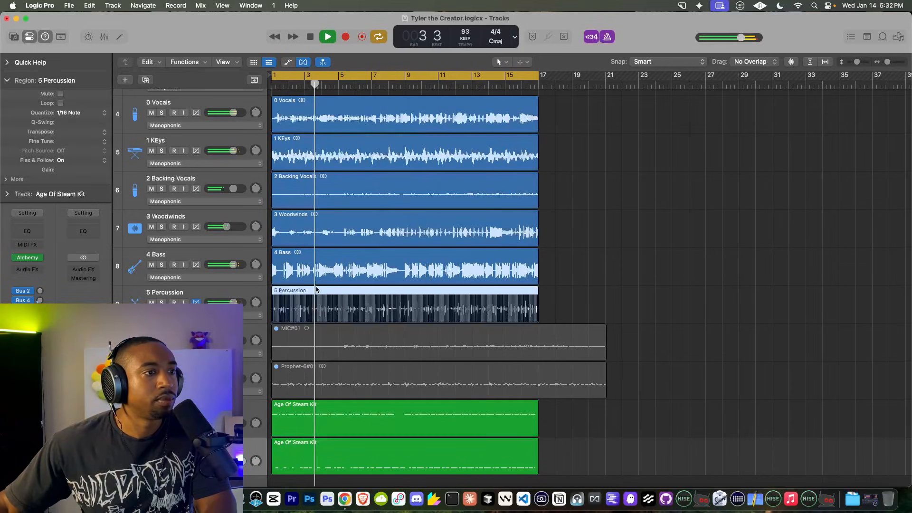
# Step: Solo the 5 Percussion track to check it, then unsolo and replay the full mix
pyautogui.press('s')
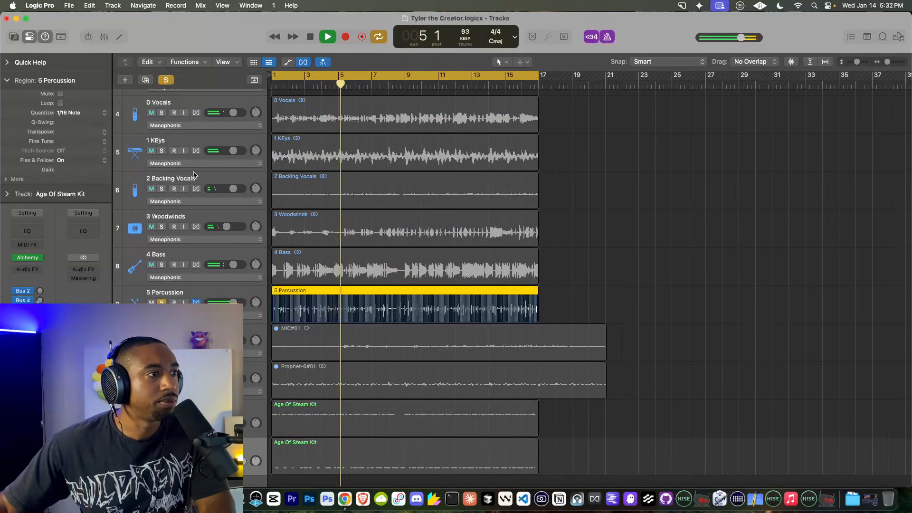
pyautogui.scroll(5, 192, 176)
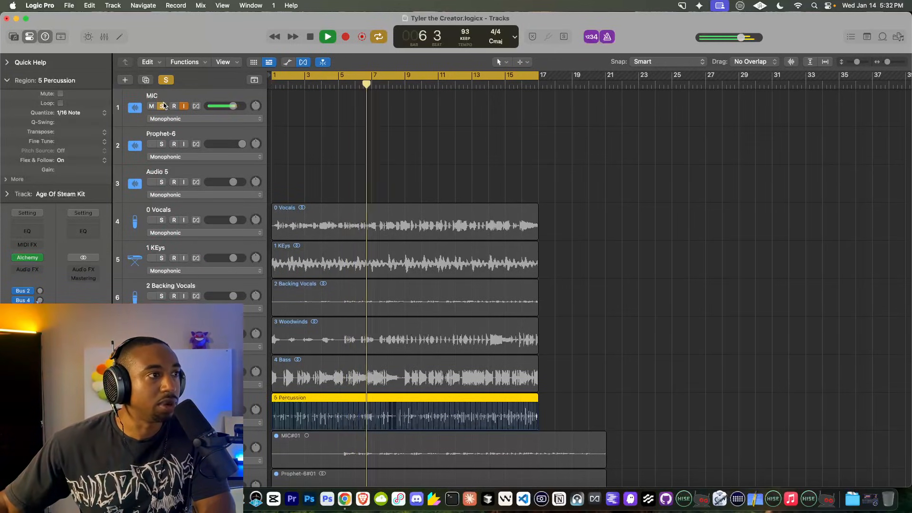
pyautogui.click(163, 107)
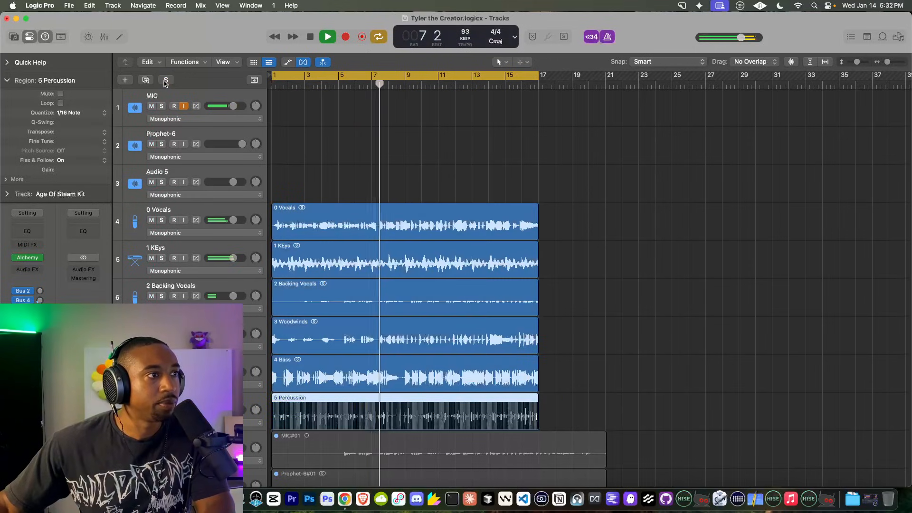
pyautogui.scroll(-5, 388, 205)
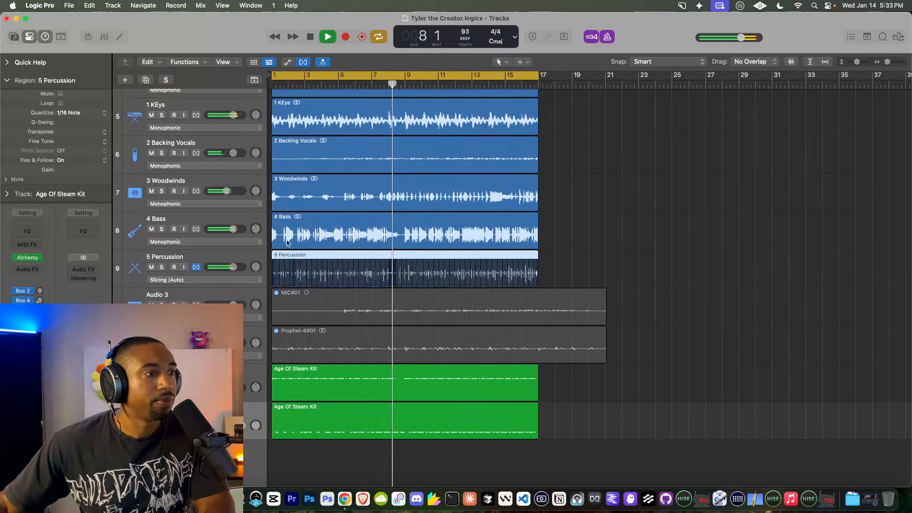
pyautogui.scroll(2, 331, 267)
pyautogui.scroll(2, 329, 261)
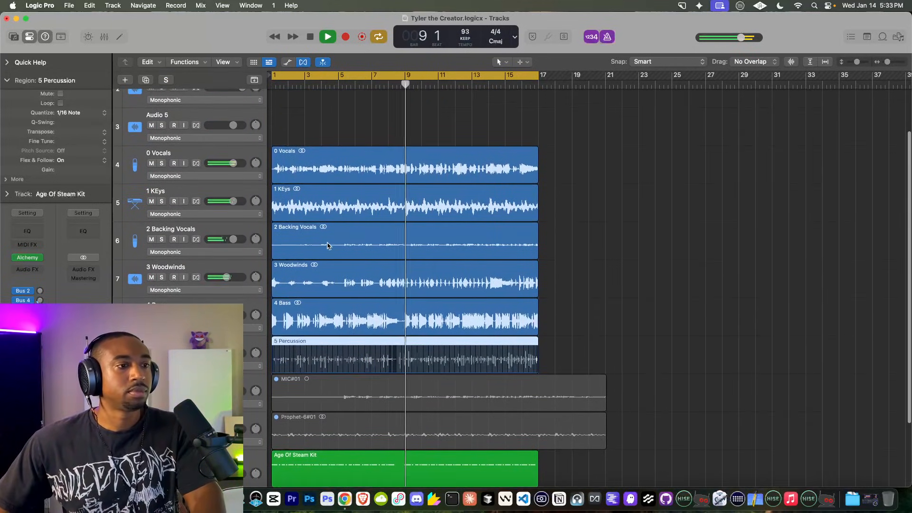
pyautogui.scroll(3, 326, 254)
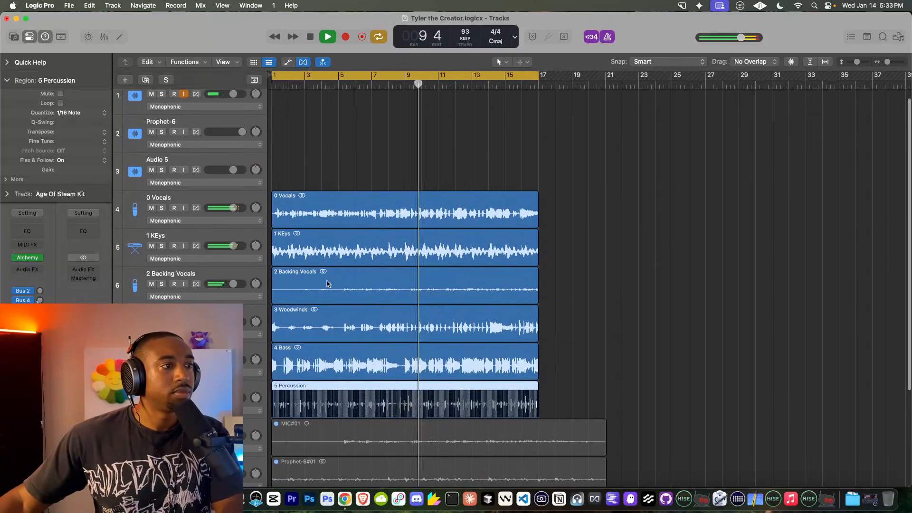
pyautogui.scroll(-3, 306, 219)
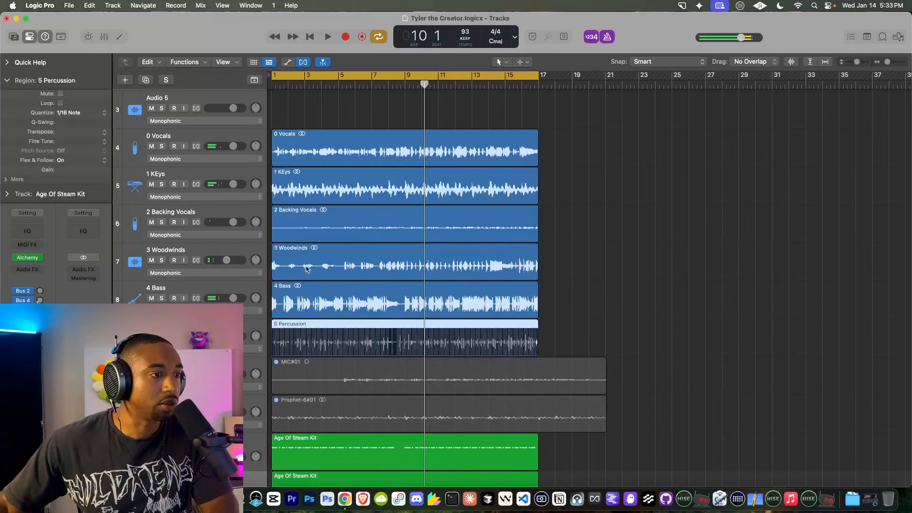
pyautogui.press('space')
pyautogui.click(311, 288)
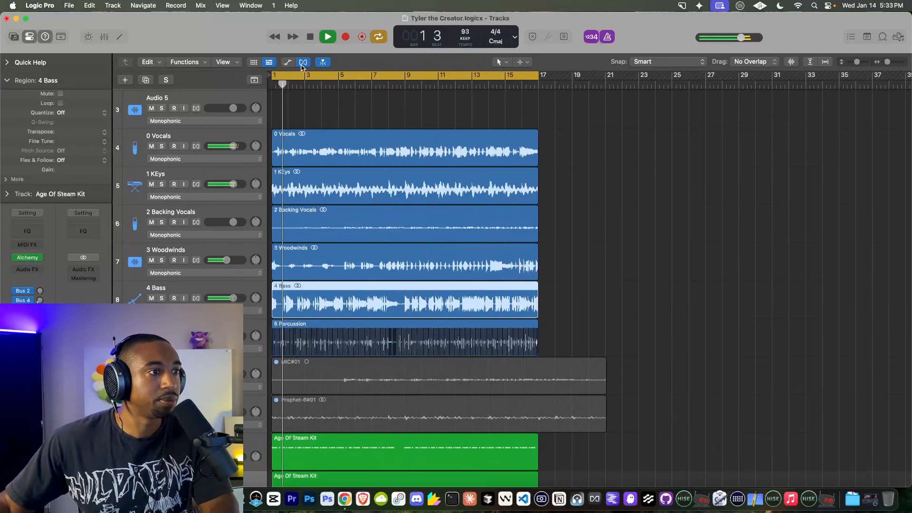
# Step: Enable Flex on the 4 Bass track, quantize it to 1/32 notes and play it back
pyautogui.click(196, 299)
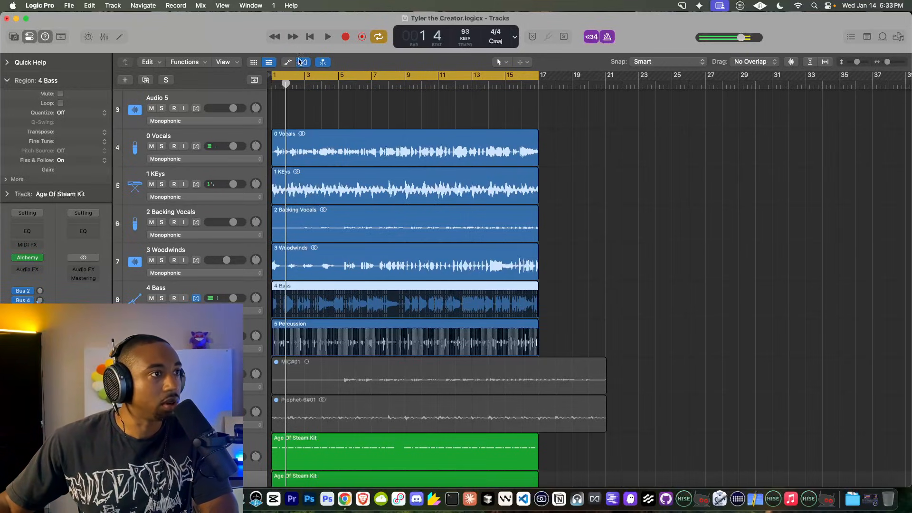
pyautogui.click(60, 112)
pyautogui.click(71, 171)
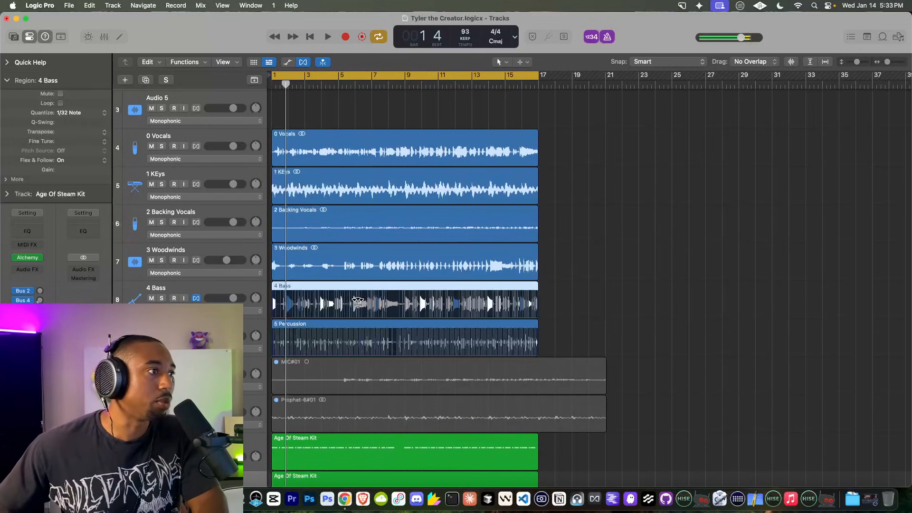
pyautogui.press('space')
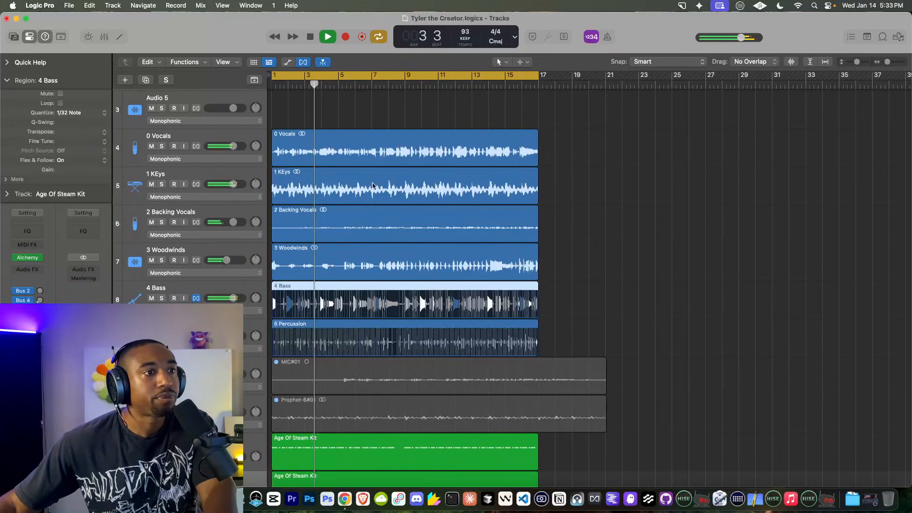
pyautogui.scroll(-3, 294, 382)
# Step: Create a new track duplicating the bottom Age Of Steam Kit track's settings
pyautogui.rightClick(209, 418)
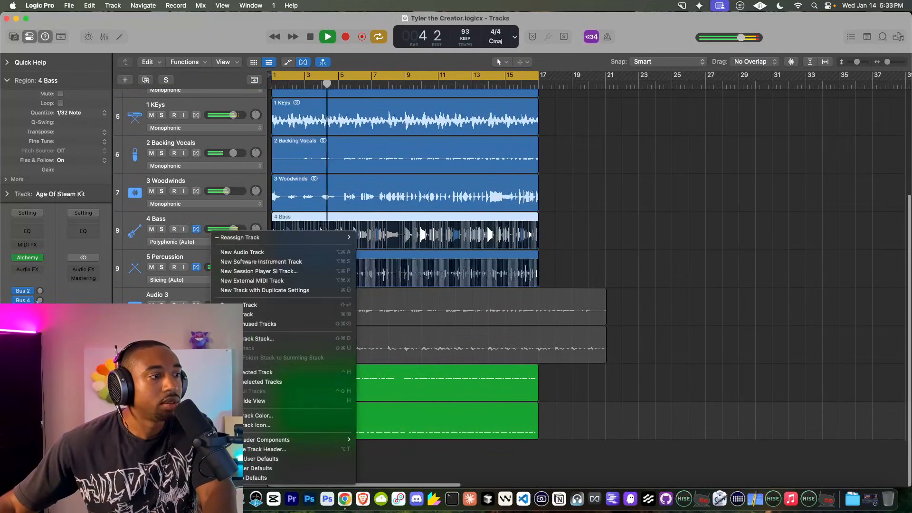
pyautogui.click(210, 418)
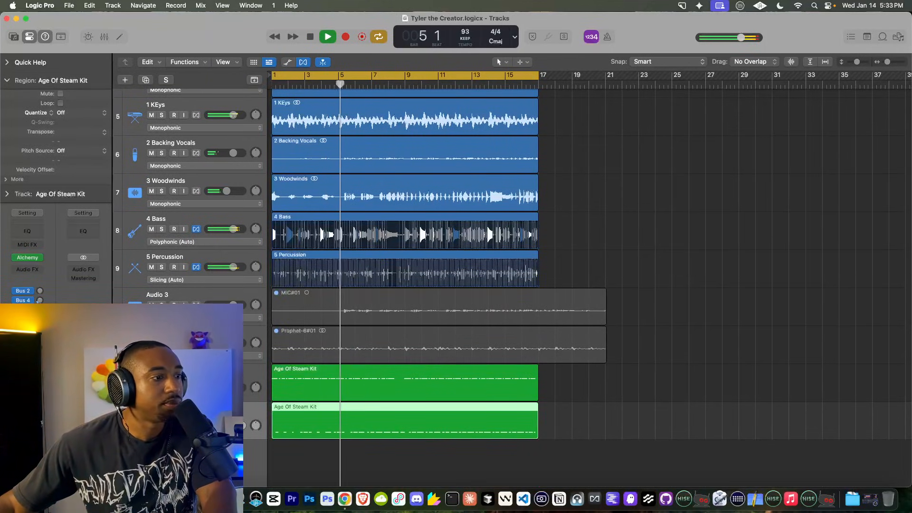
pyautogui.rightClick(200, 418)
pyautogui.click(261, 294)
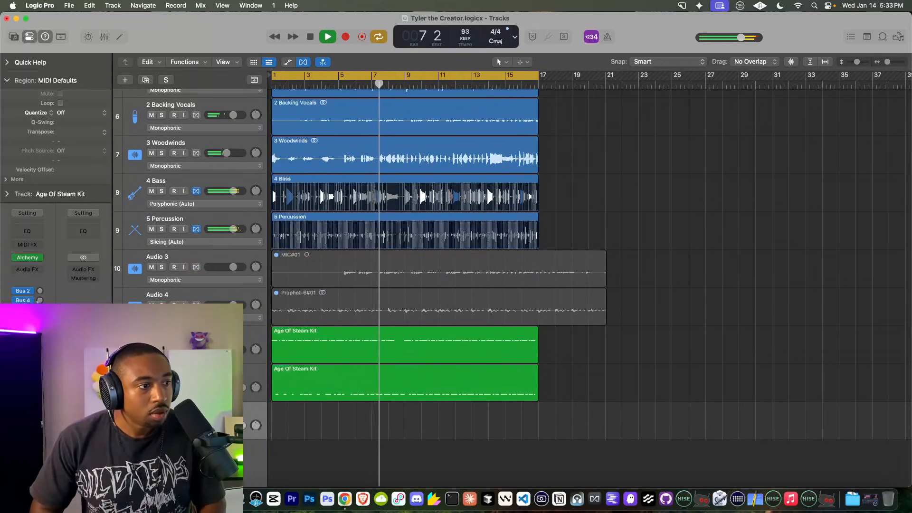
# Step: Record a third Age Of Steam Kit drum take on the new track
pyautogui.click(308, 38)
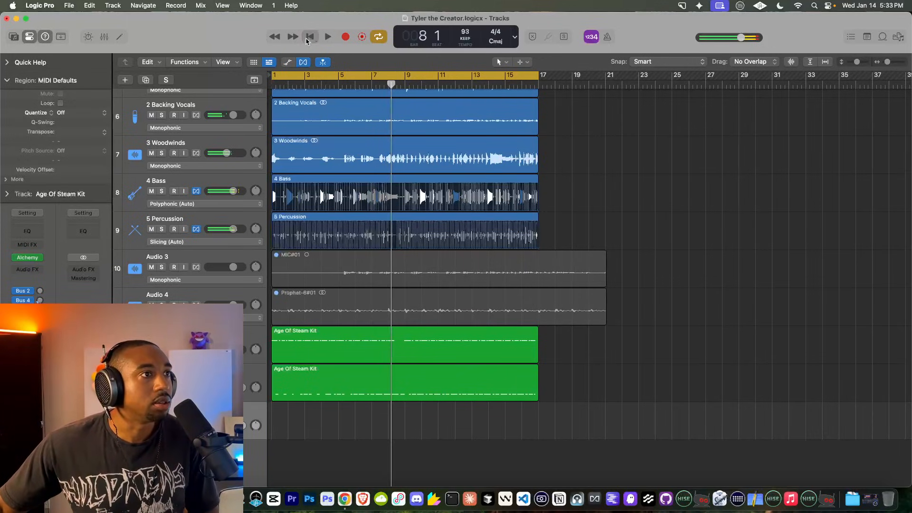
pyautogui.click(346, 38)
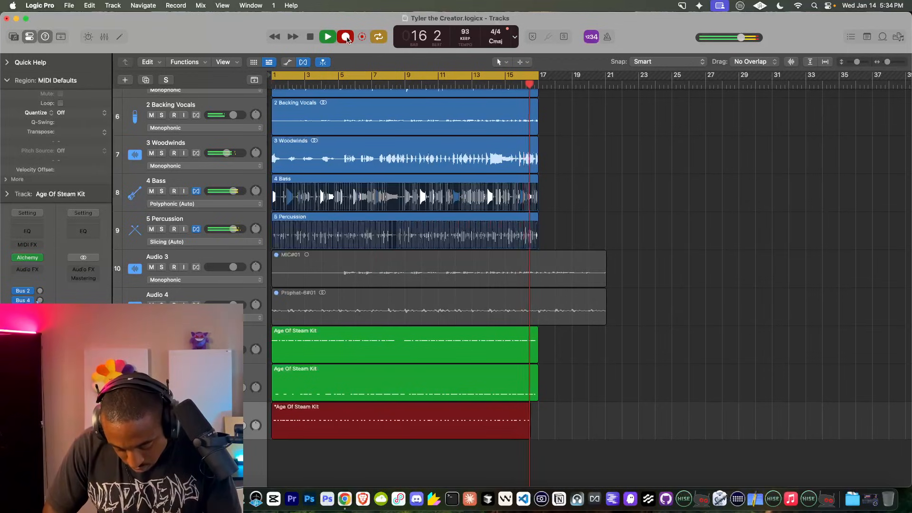
pyautogui.press('space')
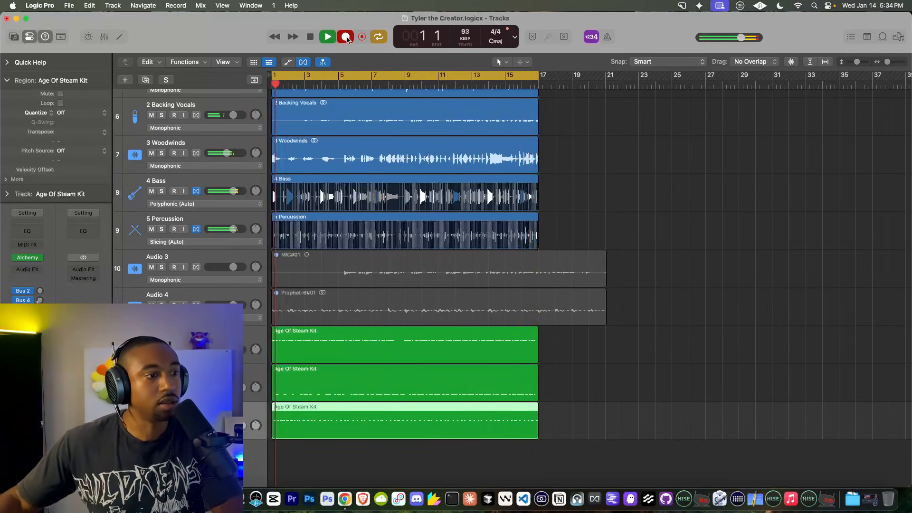
pyautogui.press('space')
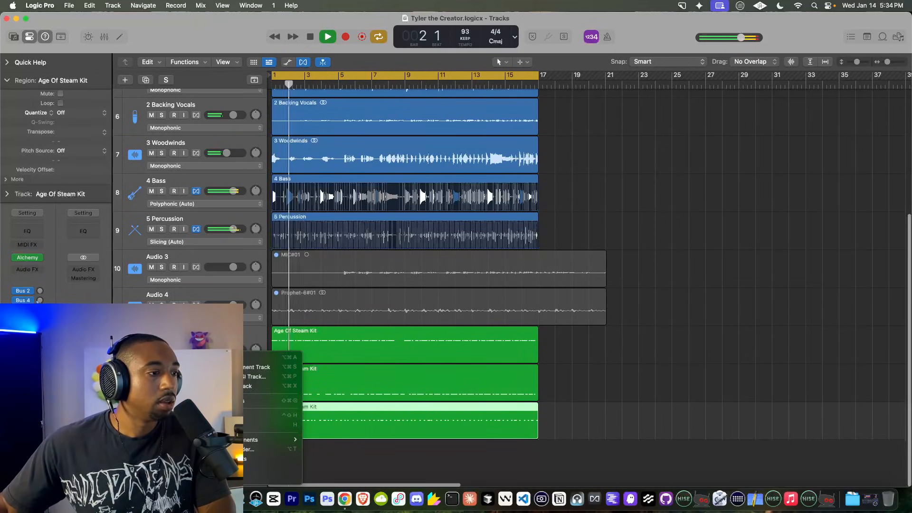
pyautogui.press('space')
pyautogui.doubleClick(287, 426)
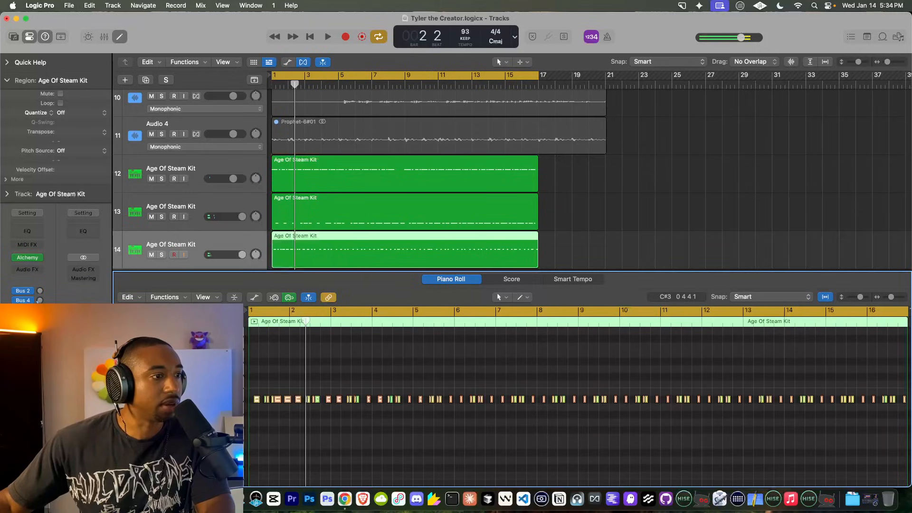
pyautogui.press('Return')
pyautogui.press('space')
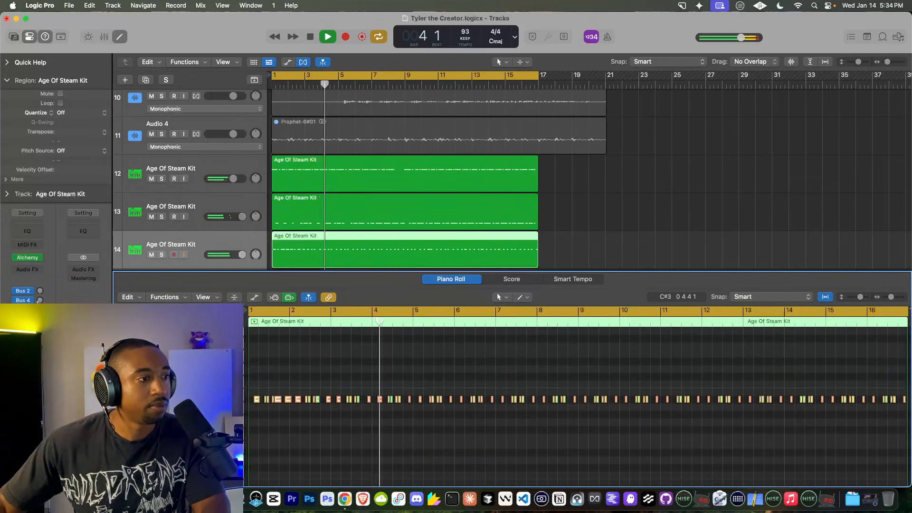
pyautogui.press('e')
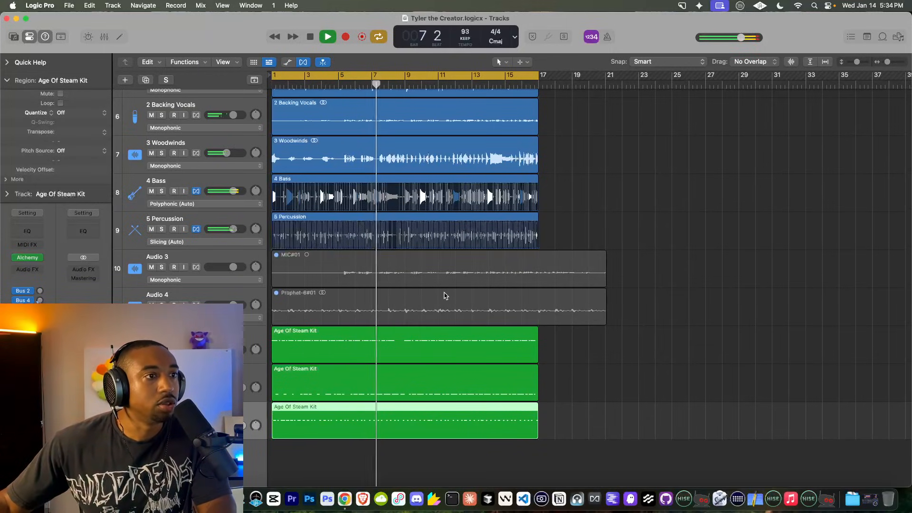
pyautogui.scroll(3, 444, 294)
pyautogui.scroll(-4, 443, 295)
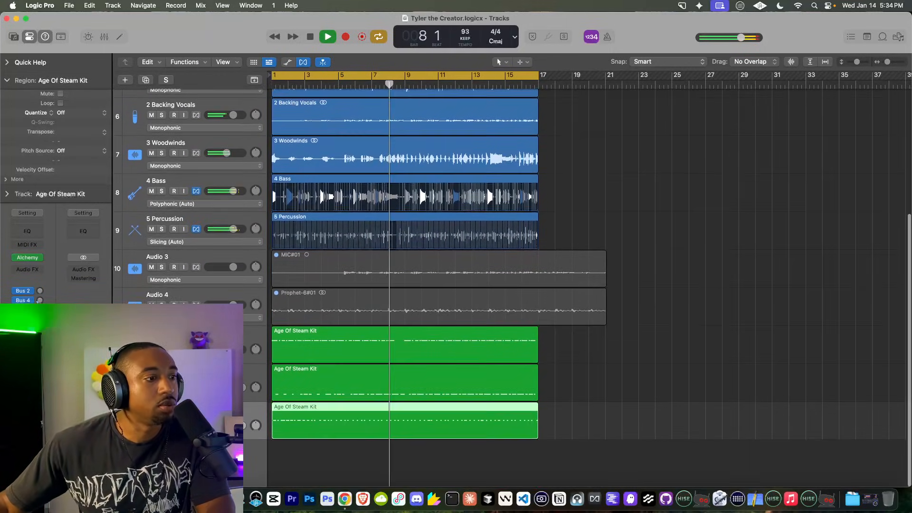
# Step: Duplicate the kit track and load the Alchemy Drums preset Dubstep Designer Kit 01 on it
pyautogui.rightClick(198, 420)
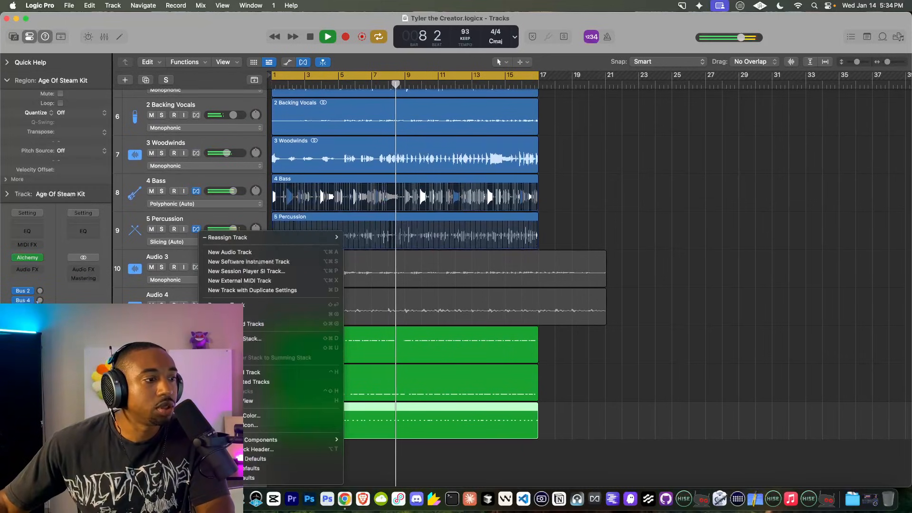
pyautogui.click(261, 290)
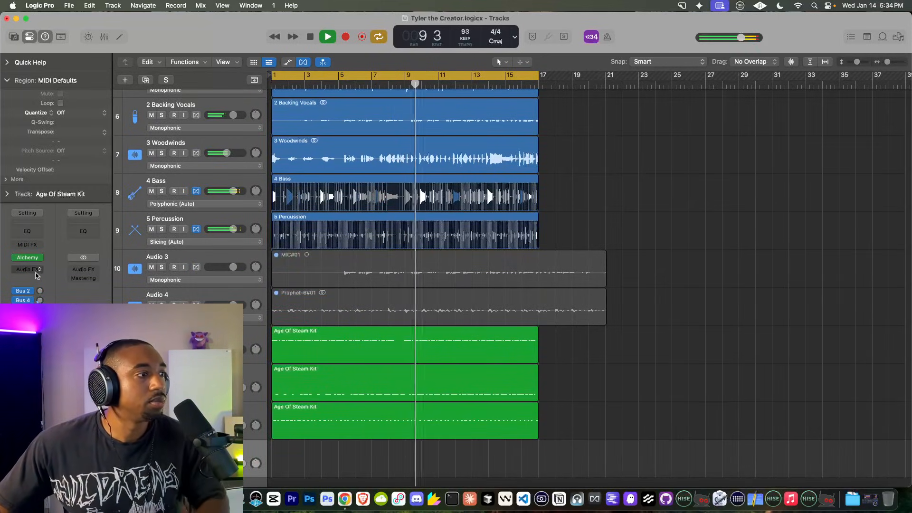
pyautogui.click(30, 259)
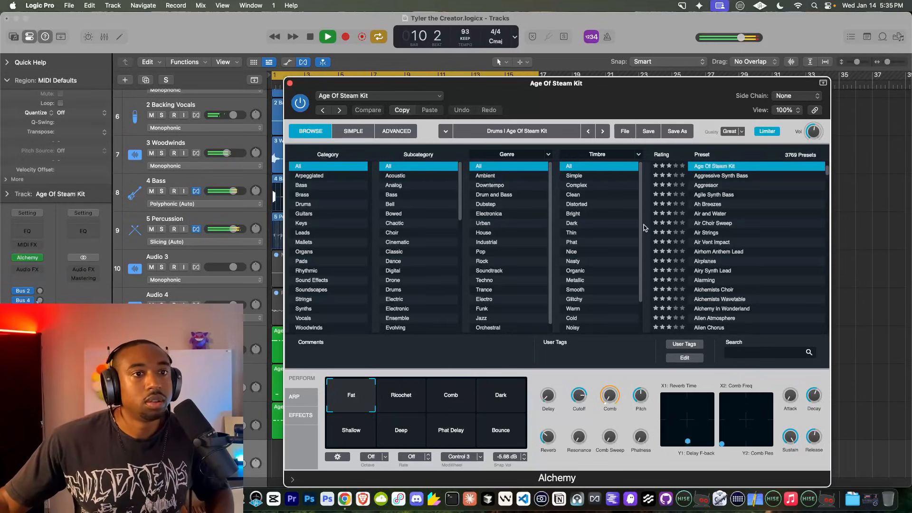
pyautogui.click(316, 204)
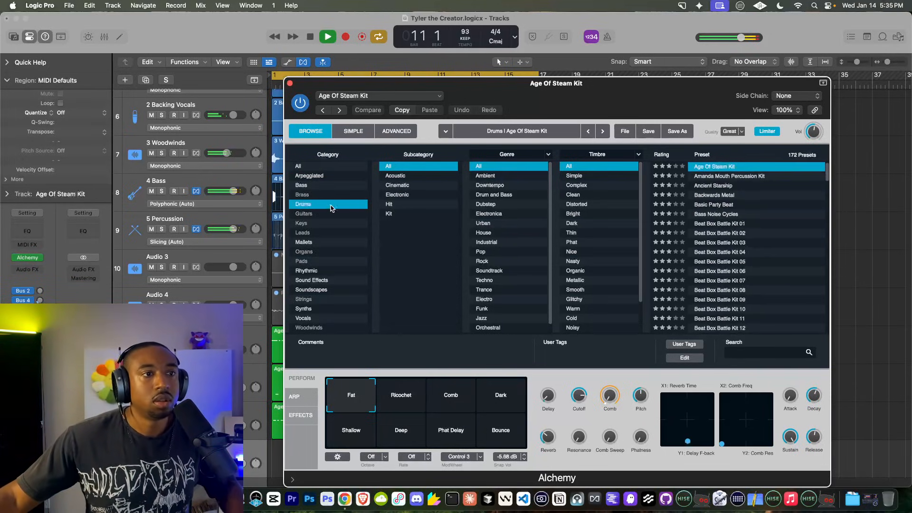
pyautogui.scroll(-10, 735, 207)
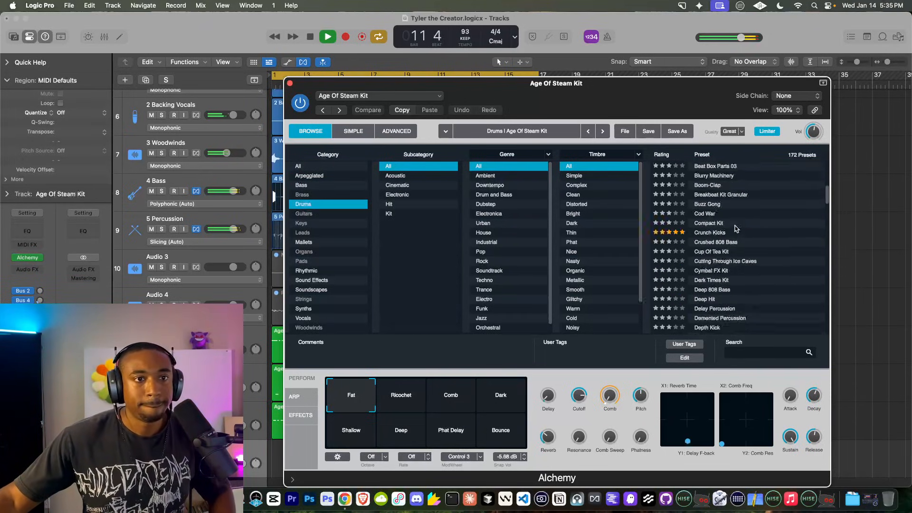
pyautogui.click(717, 219)
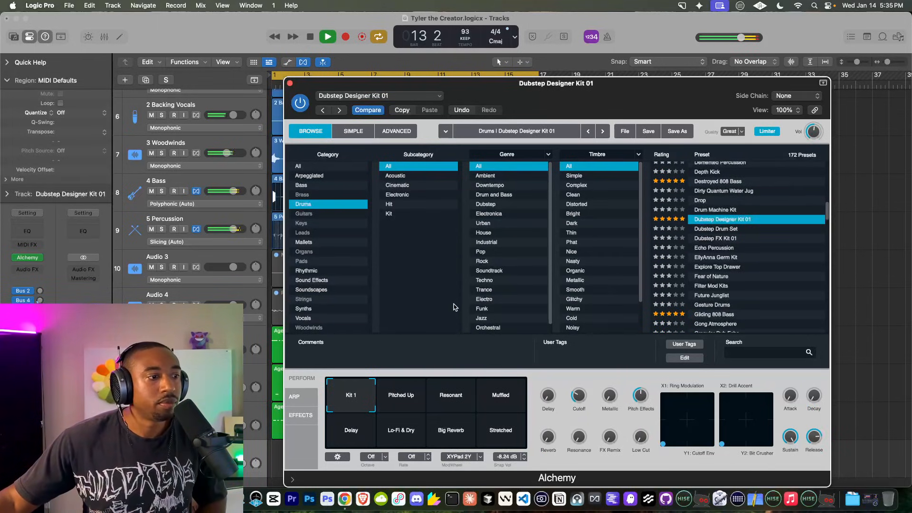
pyautogui.click(184, 221)
# Step: Close Alchemy, select all regions and group the tracks into a summing track stack
pyautogui.click(290, 84)
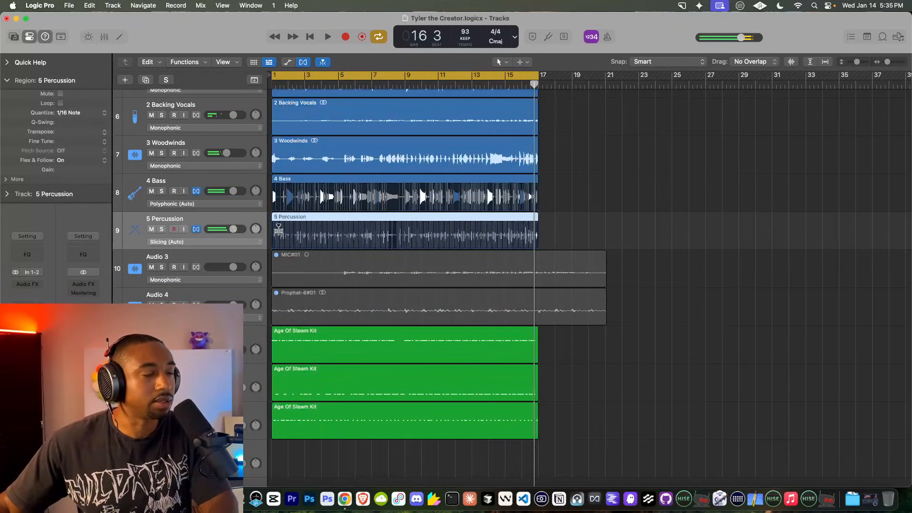
pyautogui.scroll(10, 198, 211)
pyautogui.scroll(-10, 199, 211)
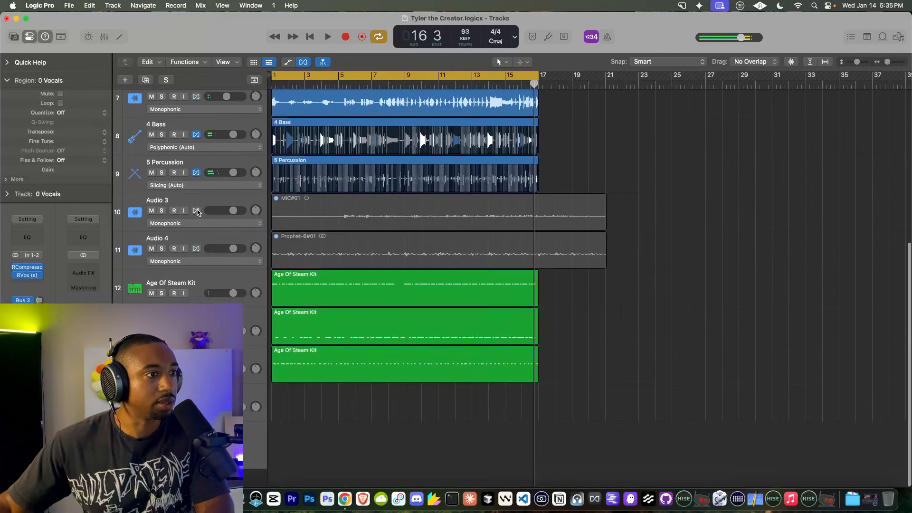
pyautogui.press('super+a')
pyautogui.rightClick(196, 233)
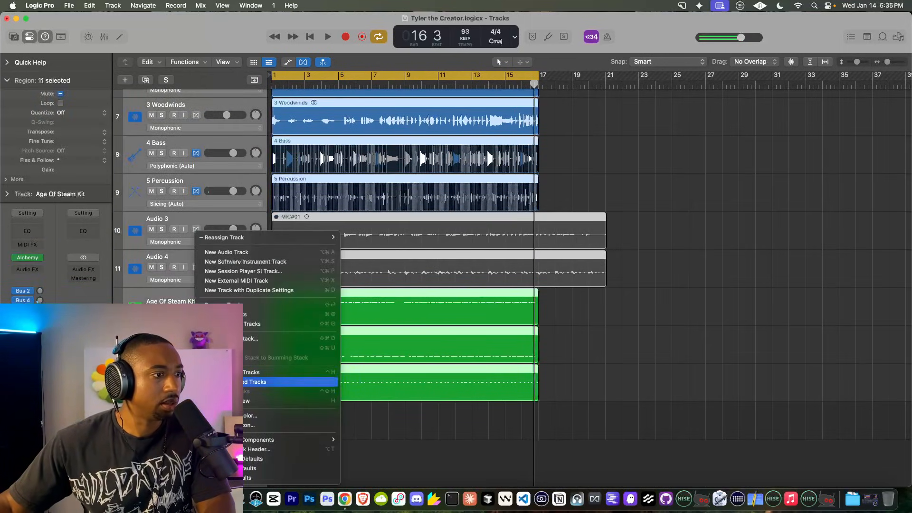
pyautogui.click(228, 338)
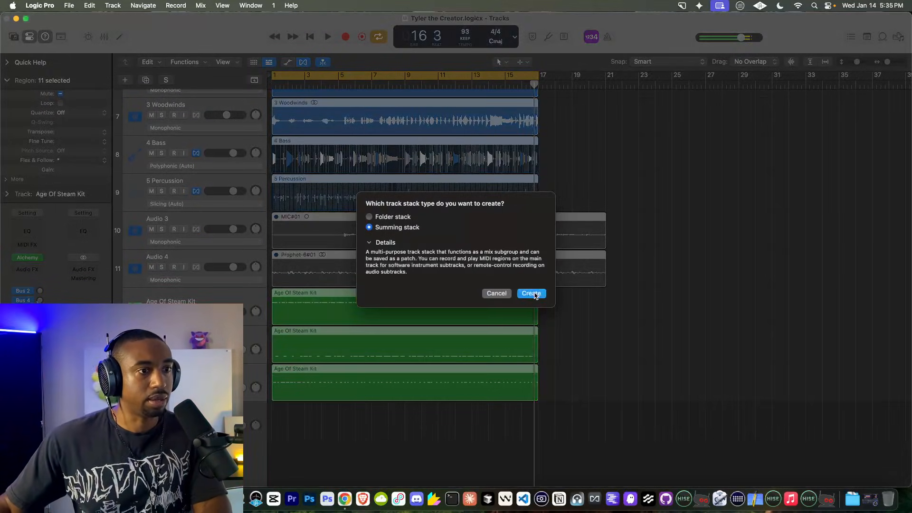
pyautogui.click(530, 294)
pyautogui.doubleClick(205, 219)
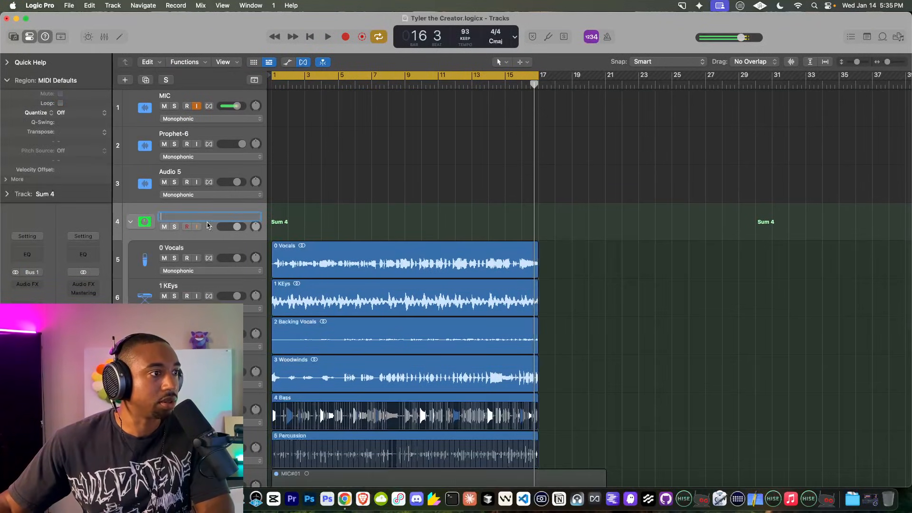
# Step: Play the song through to check the stacked mix, then deselect all and return to the start
pyautogui.press('space')
pyautogui.scroll(-5, 204, 236)
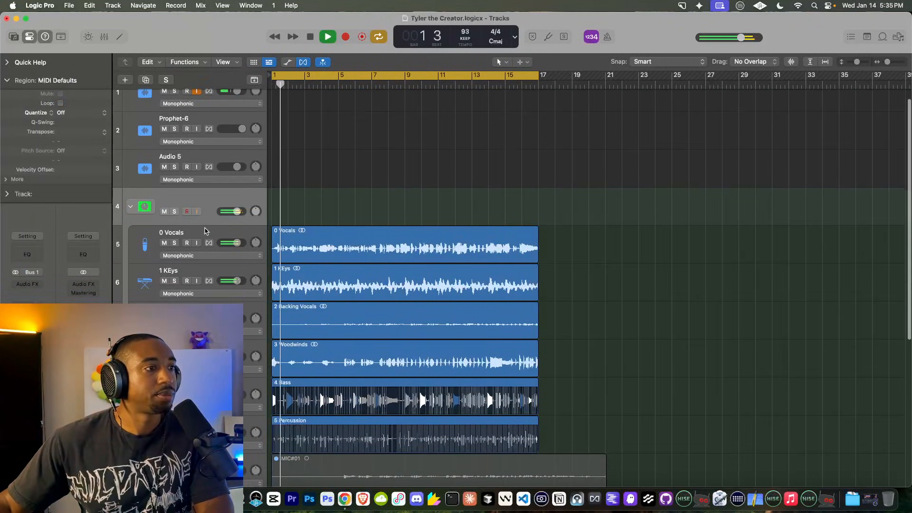
pyautogui.click(188, 184)
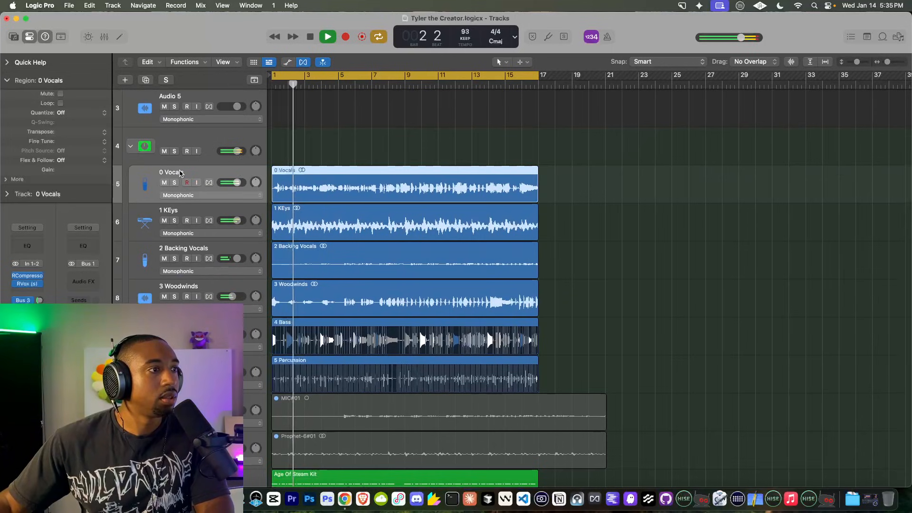
pyautogui.scroll(-8, 188, 295)
pyautogui.press('super+a')
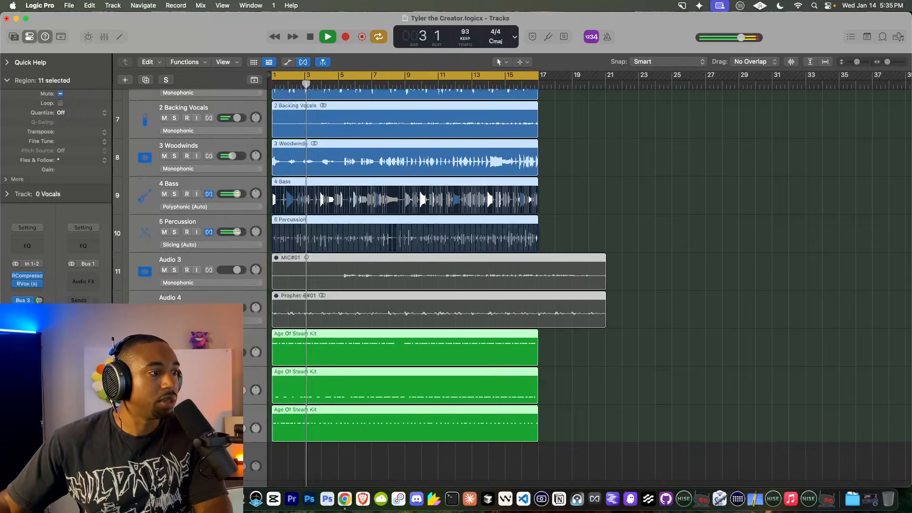
pyautogui.press('space')
pyautogui.scroll(7, 295, 326)
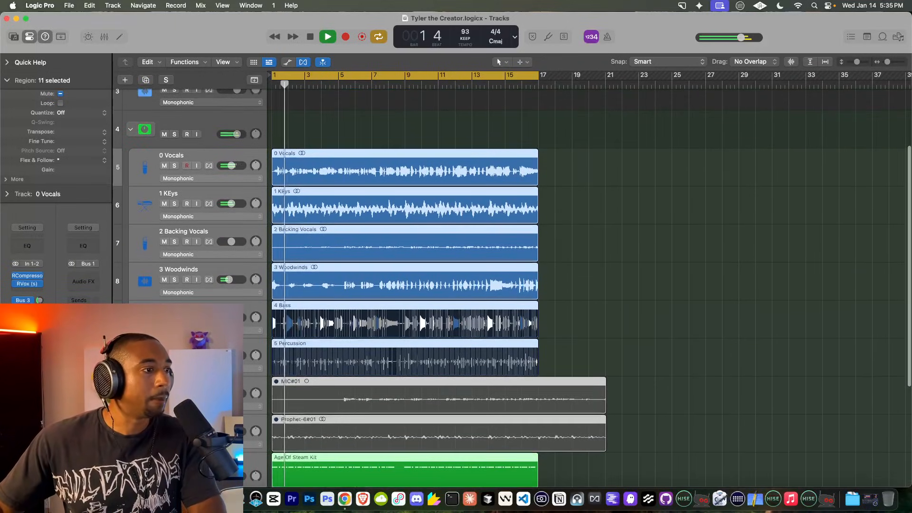
pyautogui.scroll(-9, 117, 301)
pyautogui.click(117, 301)
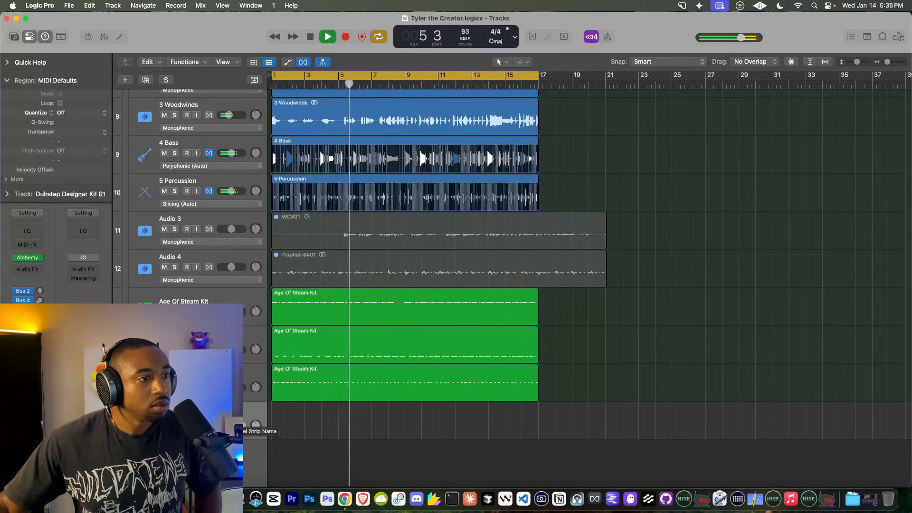
pyautogui.click(310, 36)
pyautogui.click(310, 37)
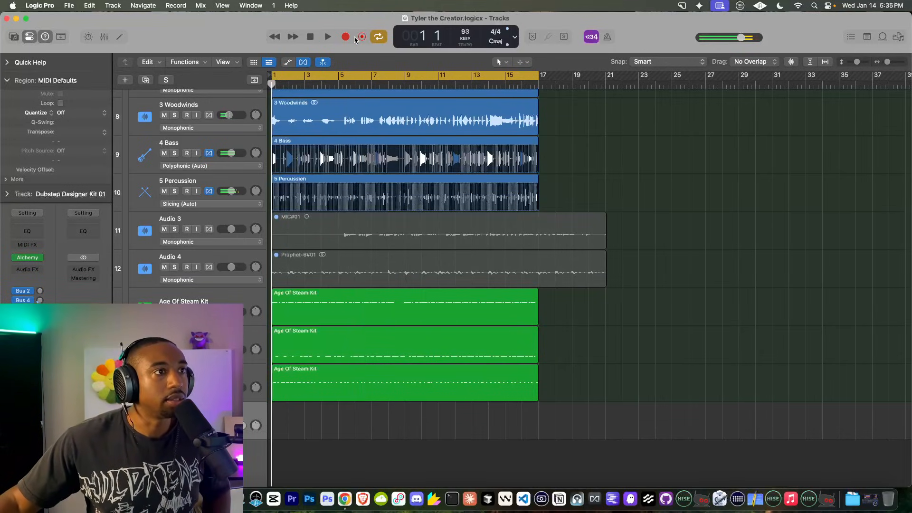
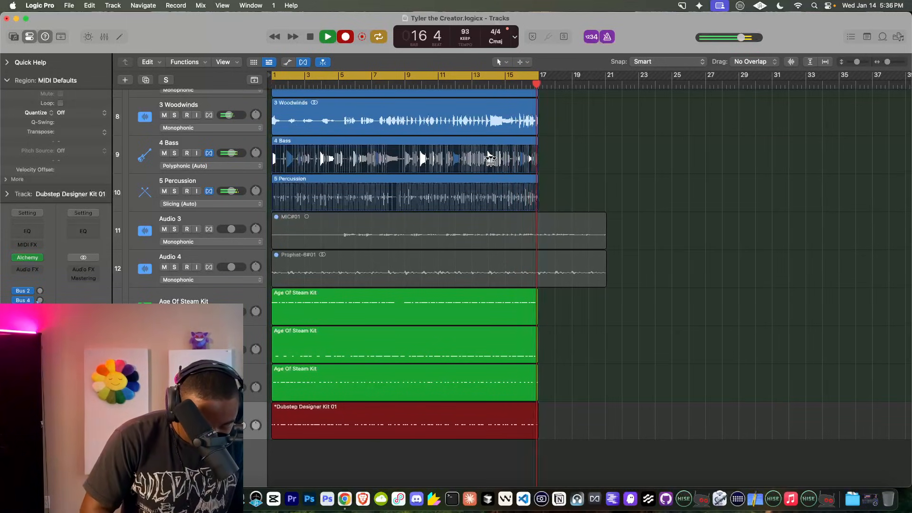
# Step: Stop recording the Dubstep Designer Kit 01 take and check its notes in the Piano Roll during playback
pyautogui.press('space')
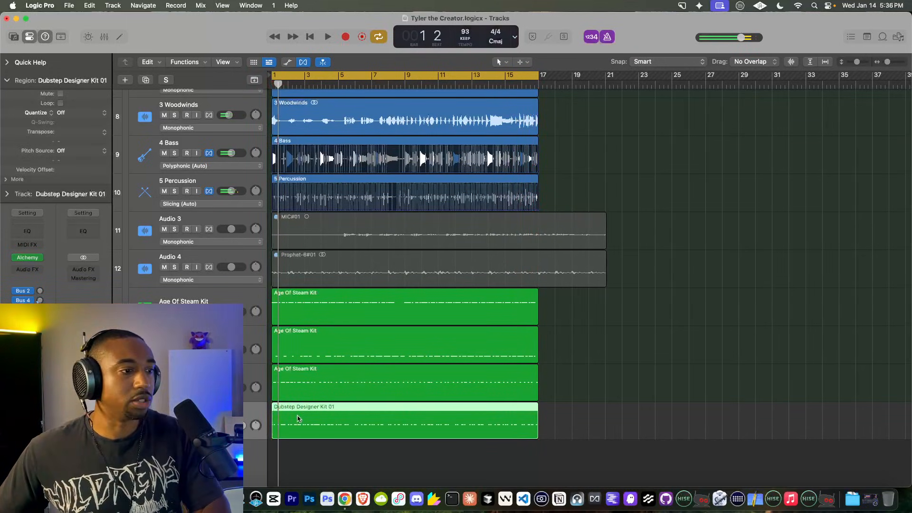
pyautogui.doubleClick(298, 418)
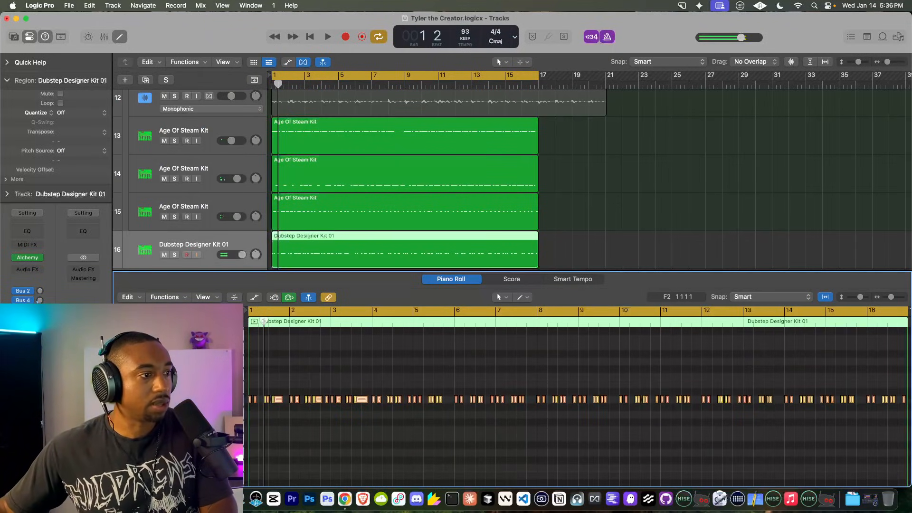
pyautogui.press('space')
pyautogui.click(120, 37)
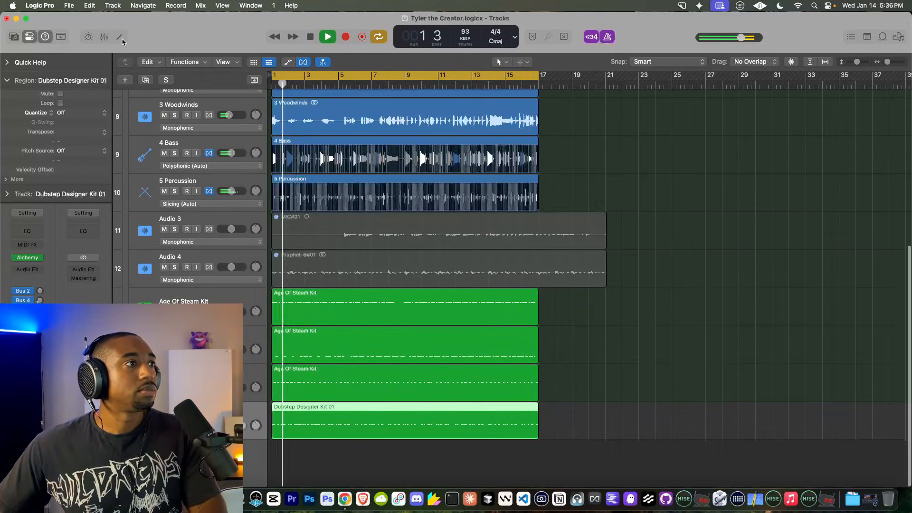
# Step: Mute the 4 Bass track, switch off the metronome and select 4 Bass
pyautogui.scroll(3, 363, 223)
pyautogui.click(166, 222)
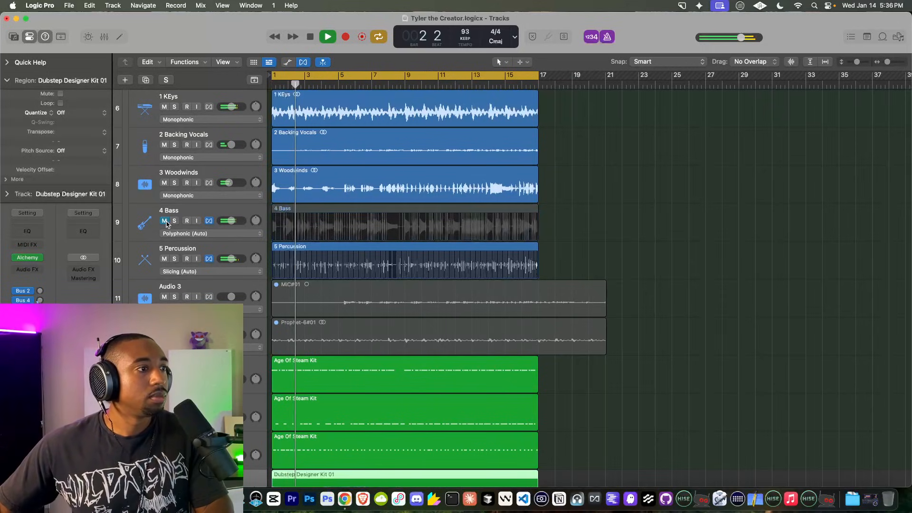
pyautogui.scroll(3, 333, 223)
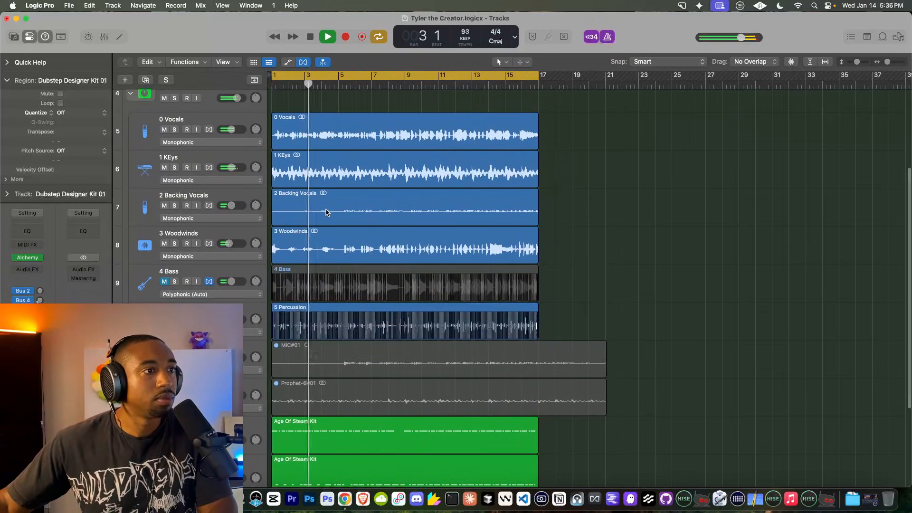
pyautogui.scroll(-5, 230, 157)
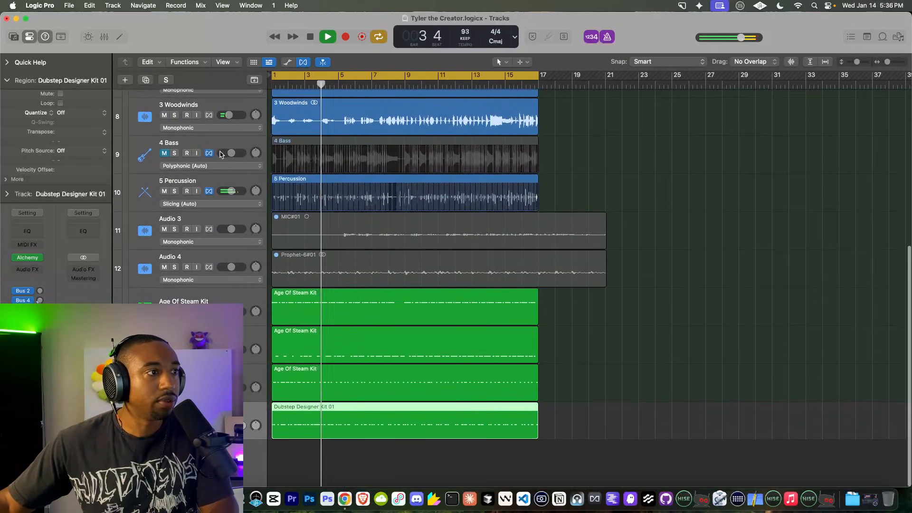
pyautogui.click(608, 37)
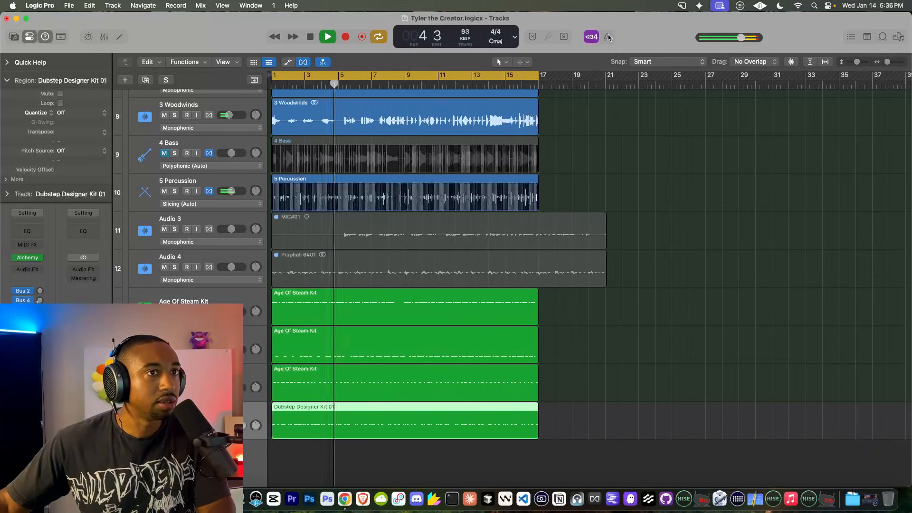
pyautogui.click(182, 144)
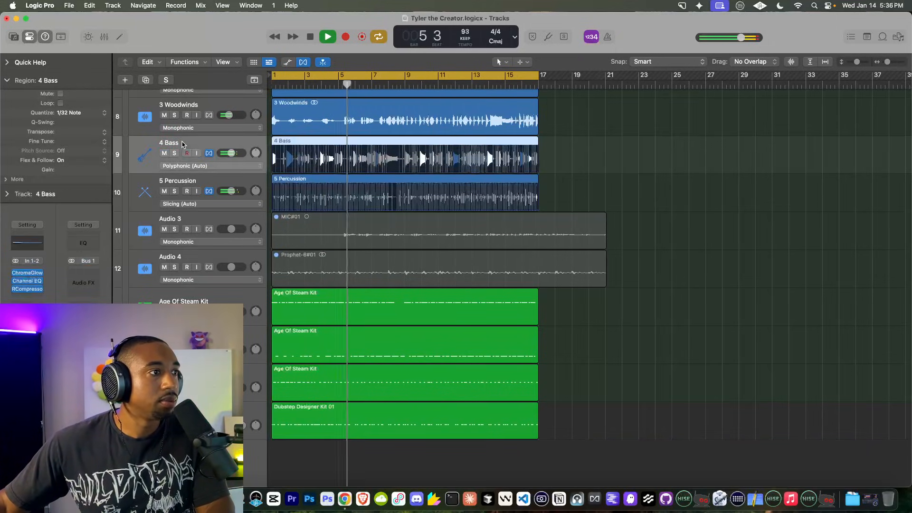
# Step: Insert a high-quality Channel EQ on 4 Bass with a -24 dB low shelf and +12.9 dB at 286 Hz
pyautogui.click(30, 294)
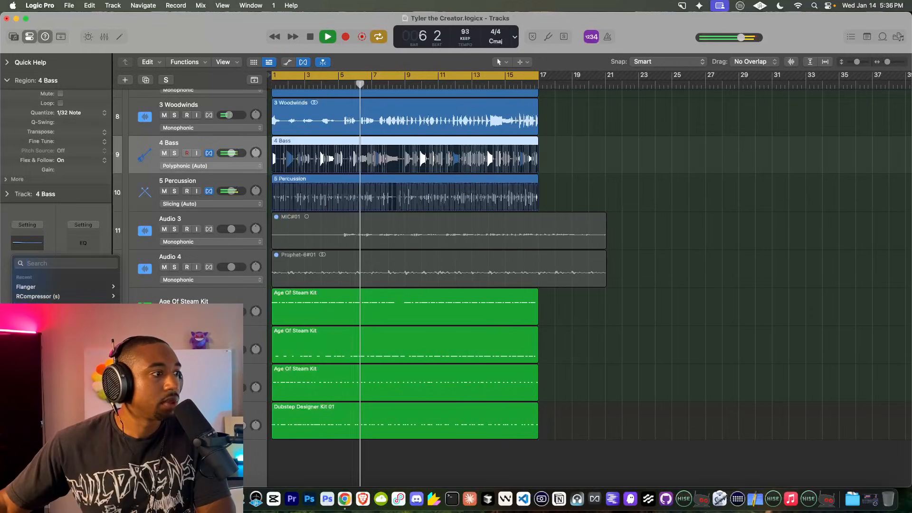
pyautogui.click(29, 306)
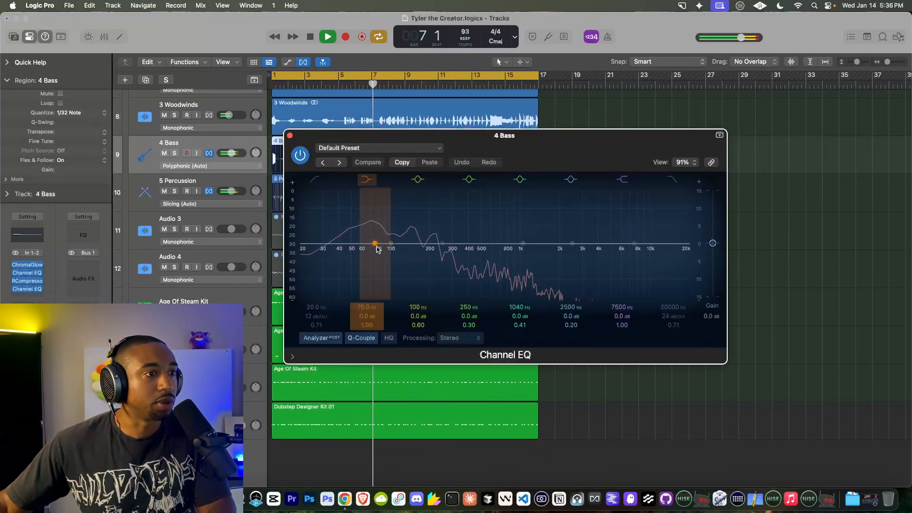
pyautogui.moveTo(375, 244); pyautogui.dragTo(376, 282)
pyautogui.moveTo(443, 244); pyautogui.dragTo(434, 219)
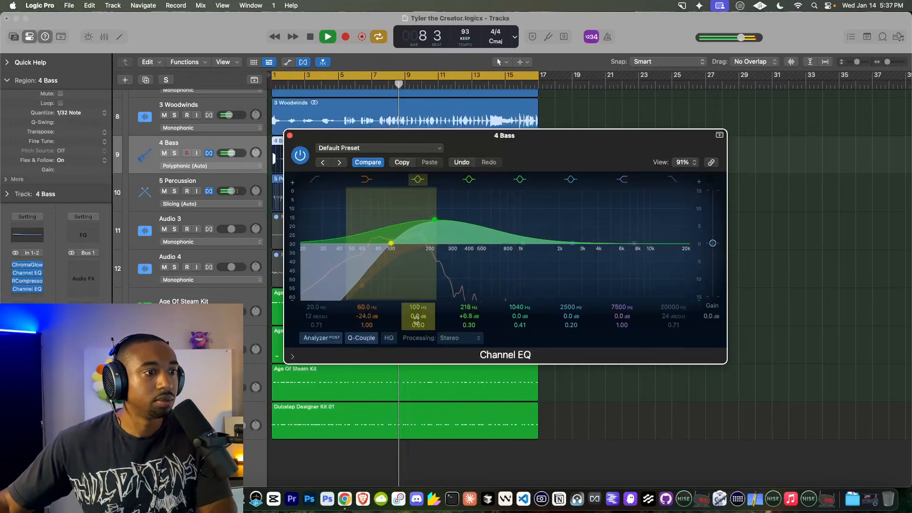
pyautogui.click(389, 338)
pyautogui.moveTo(363, 286); pyautogui.dragTo(380, 287)
pyautogui.moveTo(424, 233); pyautogui.dragTo(448, 195)
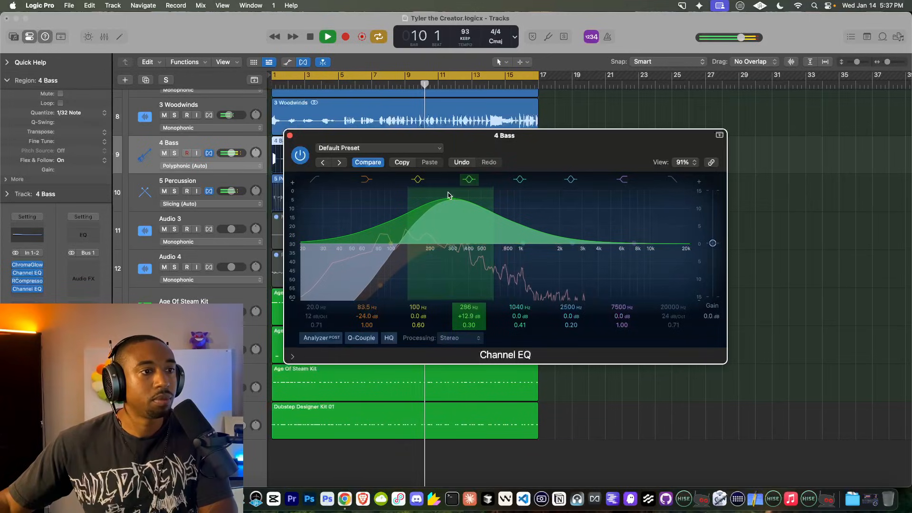
pyautogui.click(290, 136)
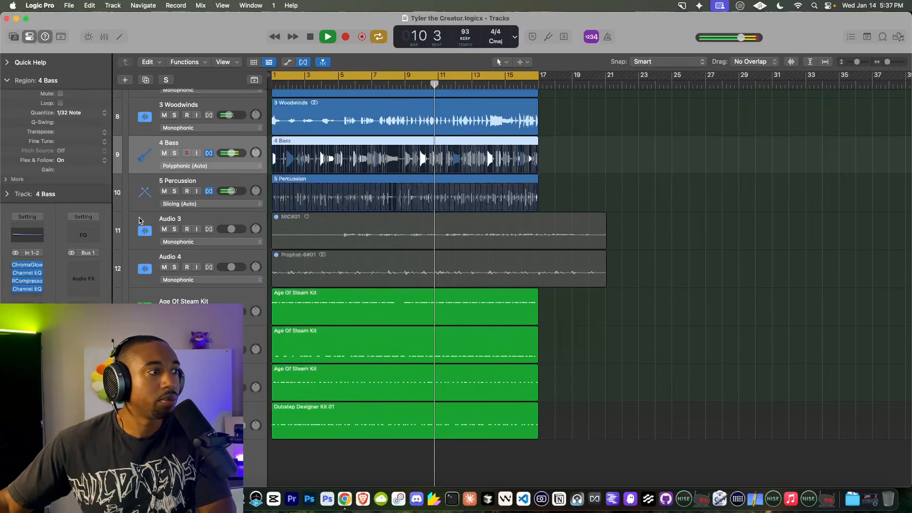
# Step: Add a Chorus after the EQ on 4 Bass and raise its mix to about 49%
pyautogui.click(23, 296)
pyautogui.write('chorus')
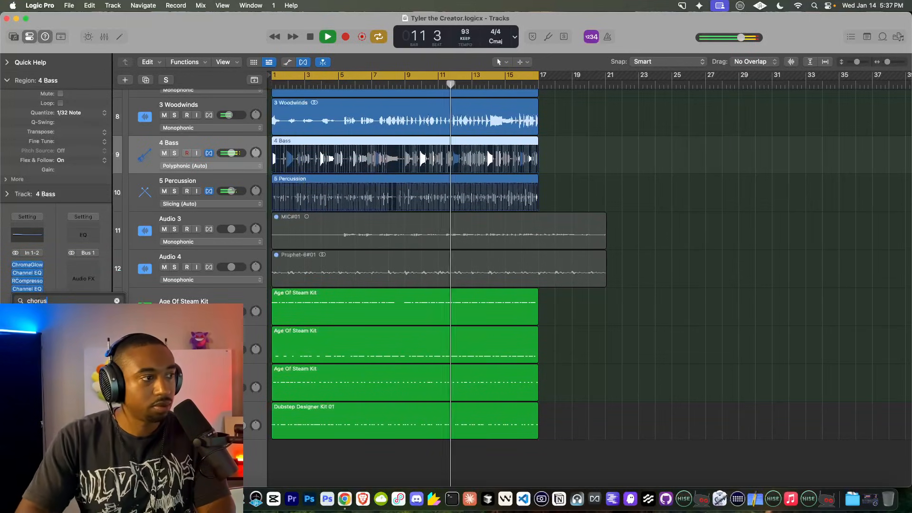
pyautogui.press('Return')
pyautogui.moveTo(435, 219)
pyautogui.mouseDown()
pyautogui.moveTo(435, 194)
pyautogui.moveTo(429, 227)
pyautogui.mouseUp()
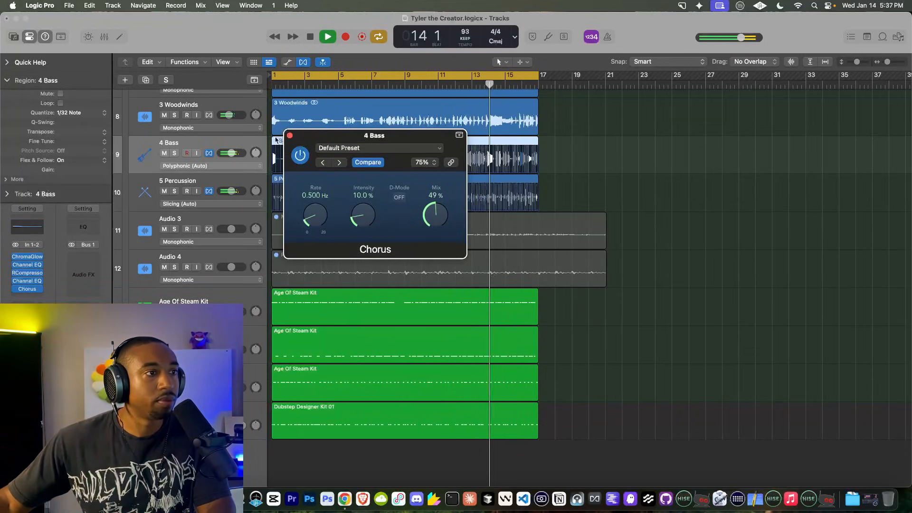
pyautogui.click(290, 136)
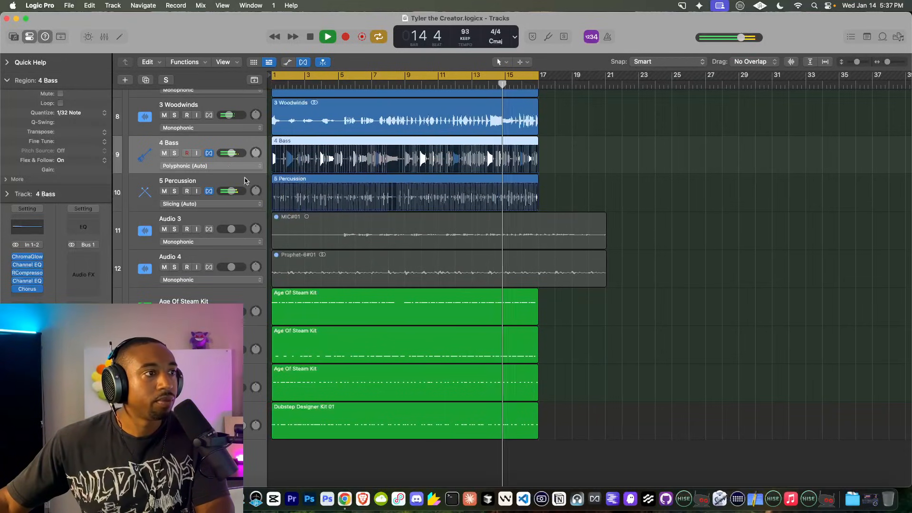
# Step: Raise the 4 Bass Channel EQ low cut to around 155 Hz
pyautogui.click(27, 282)
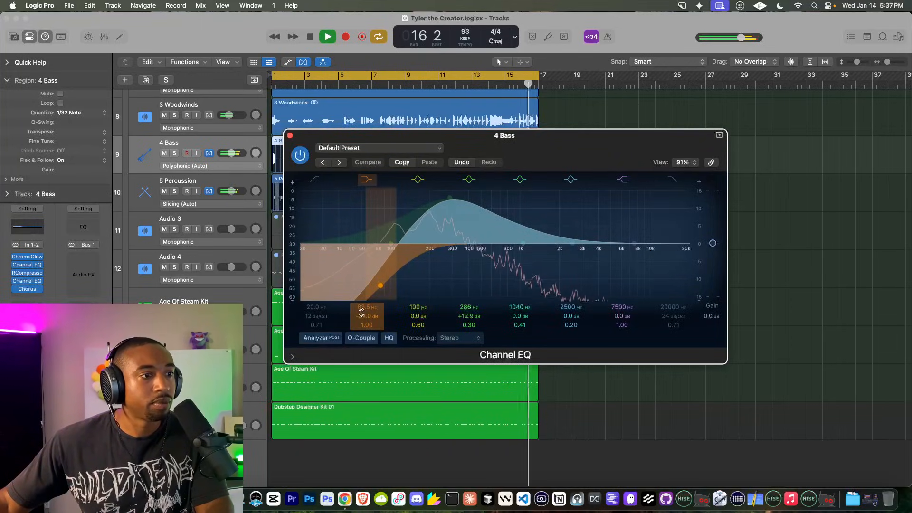
pyautogui.moveTo(363, 306); pyautogui.dragTo(363, 286)
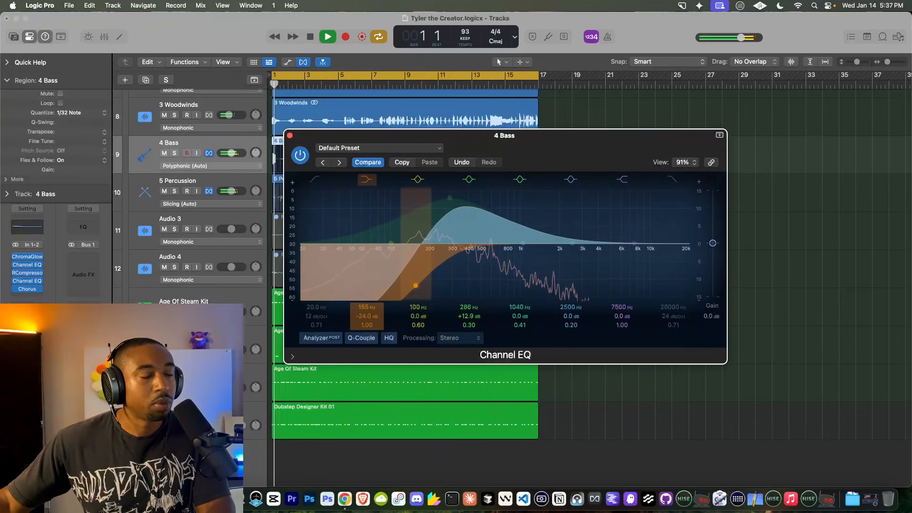
pyautogui.click(290, 136)
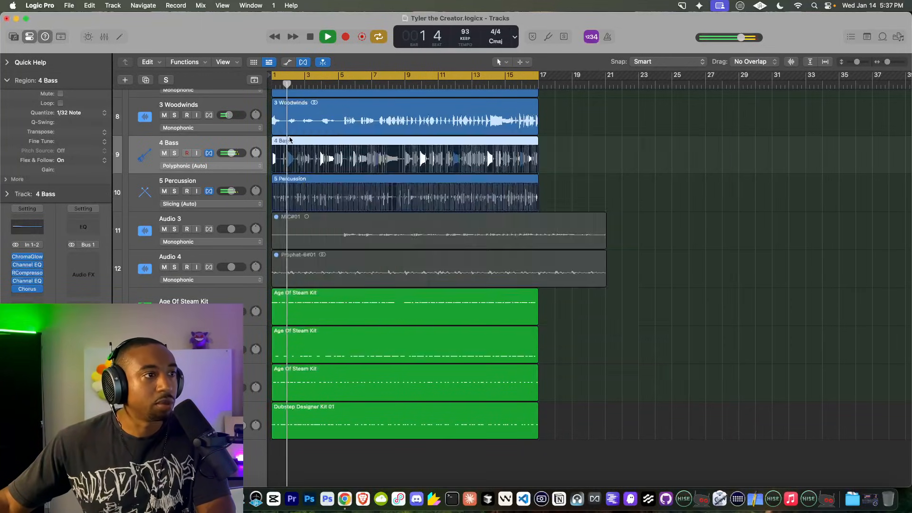
# Step: Audition the Pitched Up, Resonant, Muffled, Lo-Fi & Dry, Big Reverb and Stretched Alchemy snapshots
pyautogui.click(241, 425)
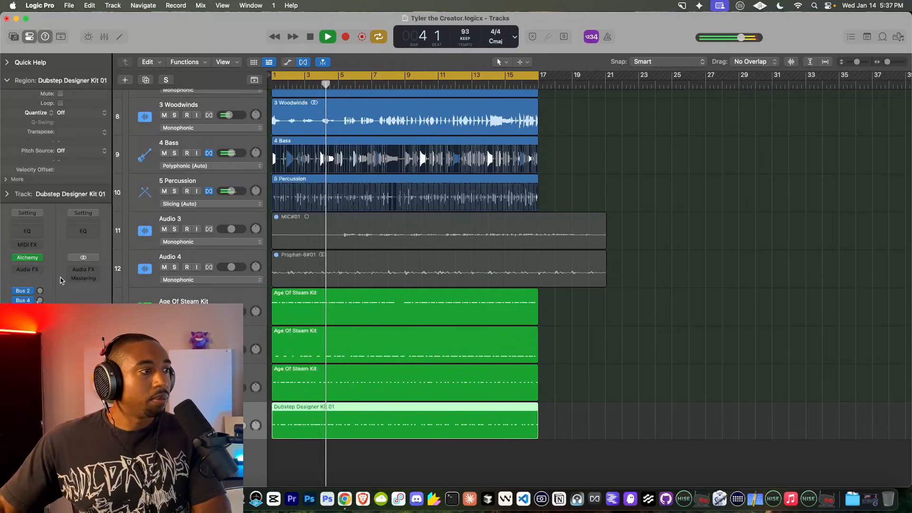
pyautogui.click(29, 258)
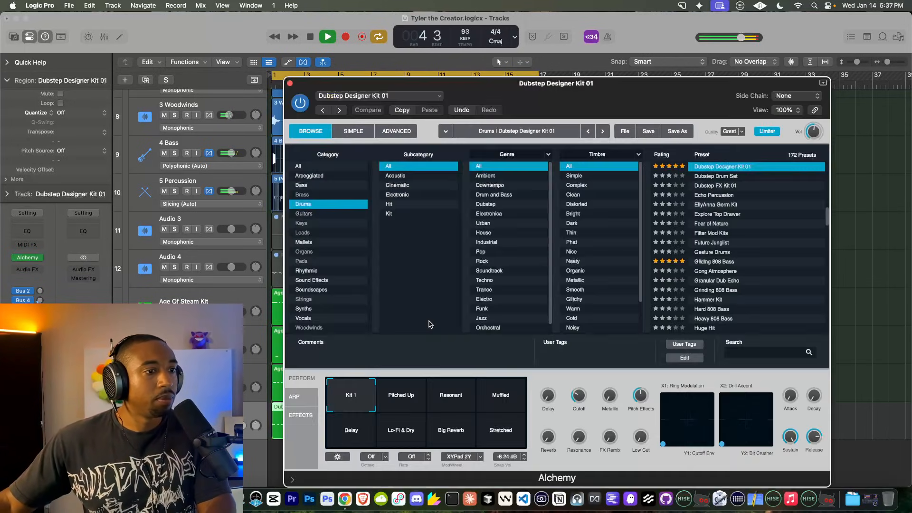
pyautogui.click(411, 395)
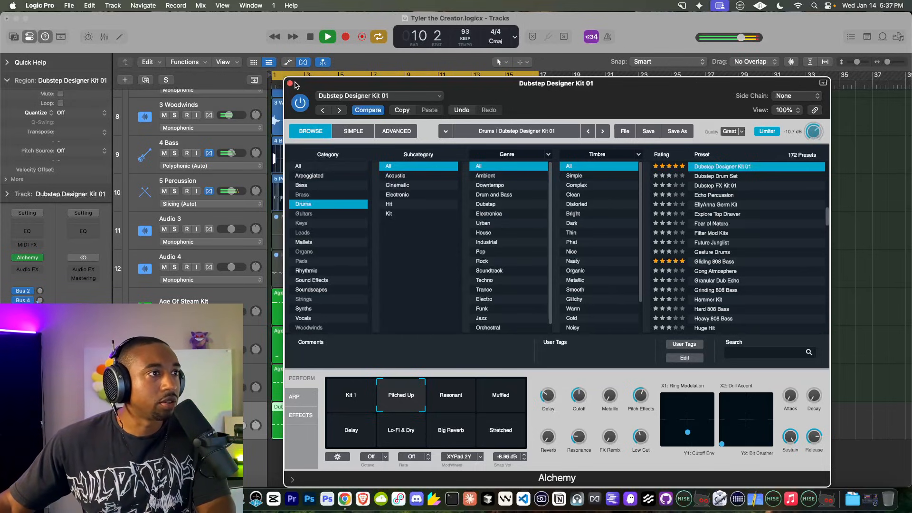
pyautogui.click(450, 399)
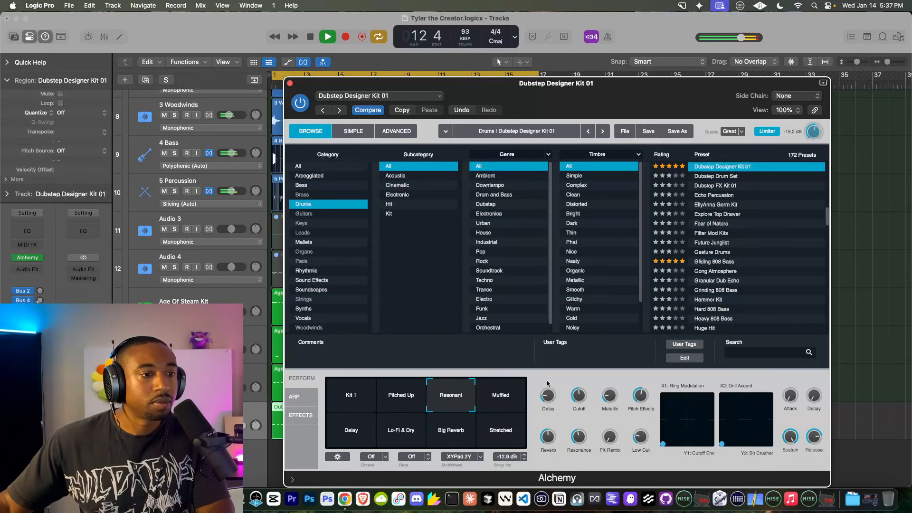
pyautogui.click(509, 403)
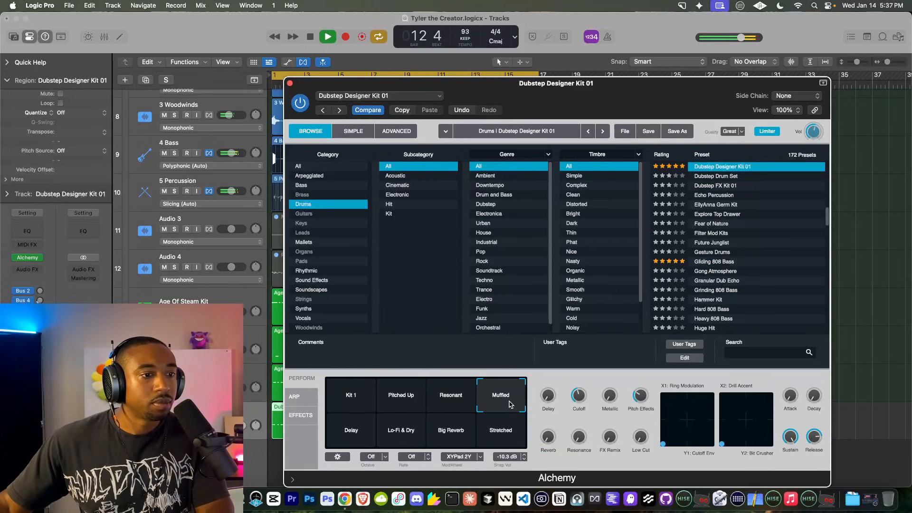
pyautogui.click(401, 430)
pyautogui.click(451, 431)
pyautogui.click(498, 429)
# Step: Return to the Kit 1 snapshot and set the Alchemy volume to -15.3 dB
pyautogui.click(429, 430)
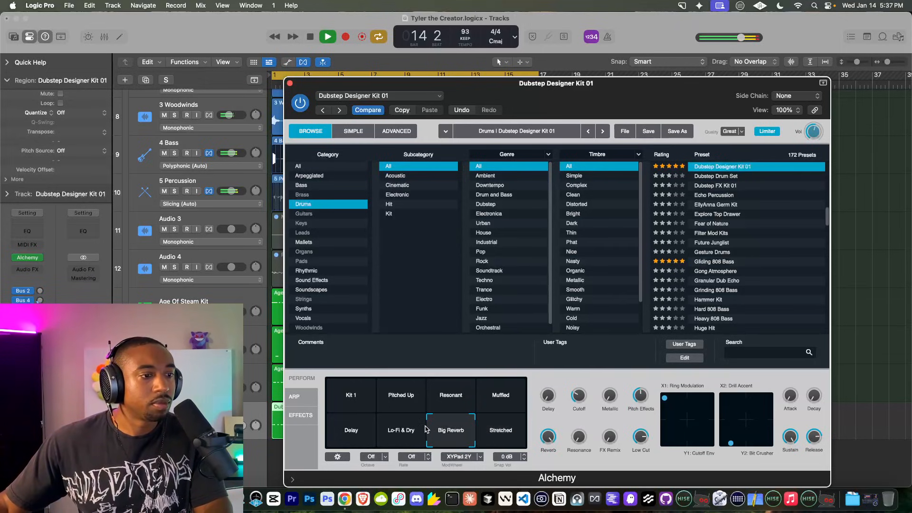
pyautogui.click(415, 429)
pyautogui.click(481, 406)
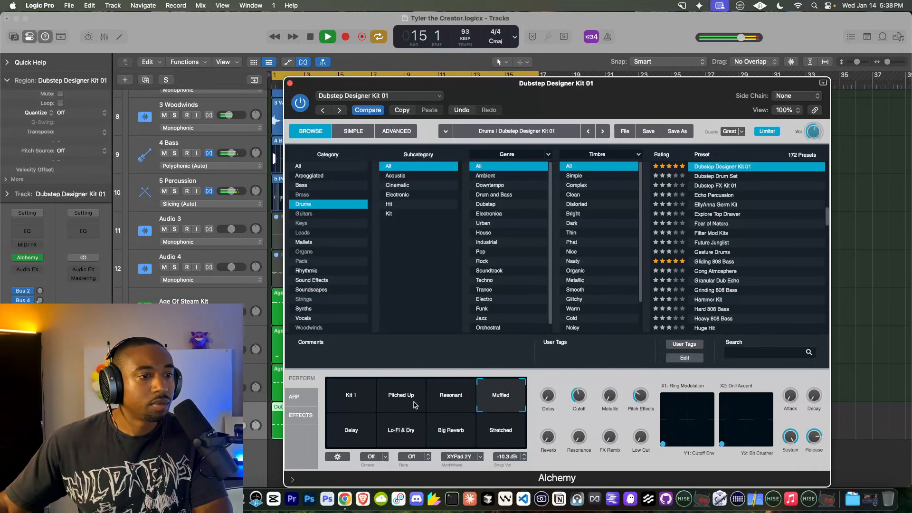
pyautogui.click(371, 396)
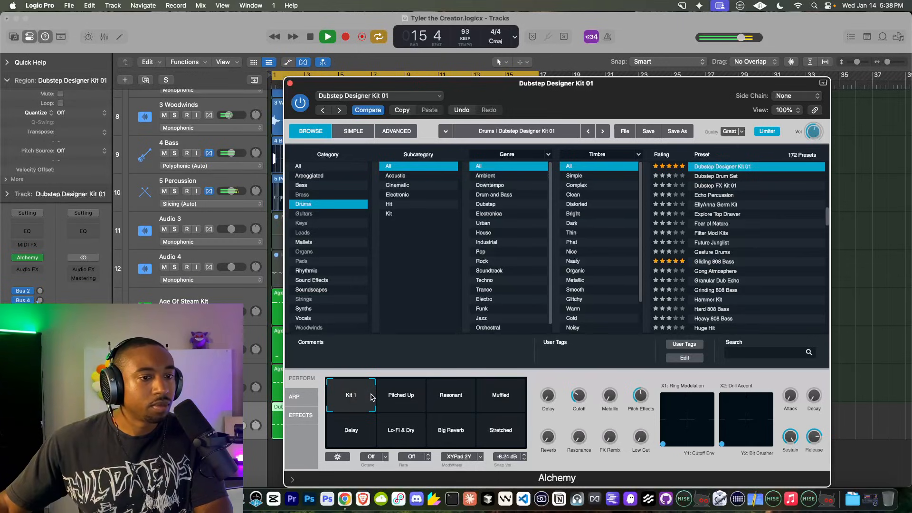
pyautogui.moveTo(813, 136); pyautogui.dragTo(813, 132)
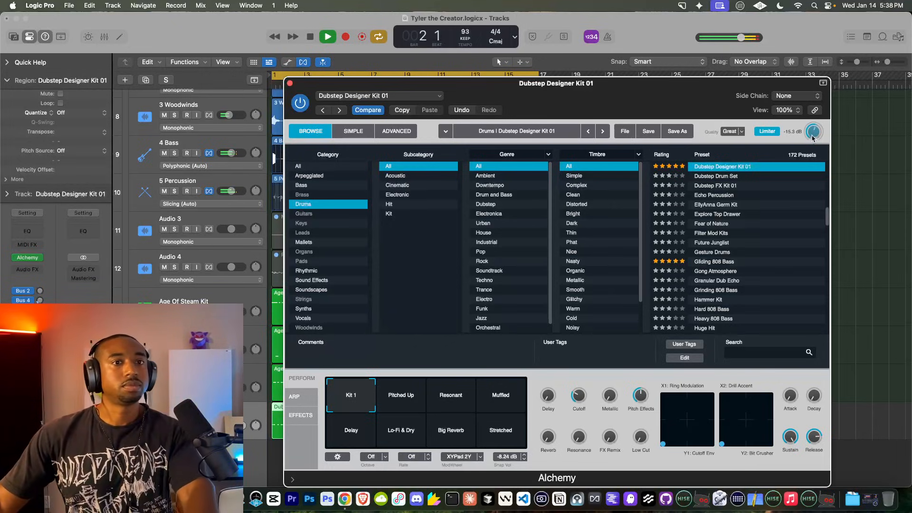
# Step: Reopen the kit's Alchemy instrument and select the Pitched Up performance snapshot
pyautogui.click(290, 84)
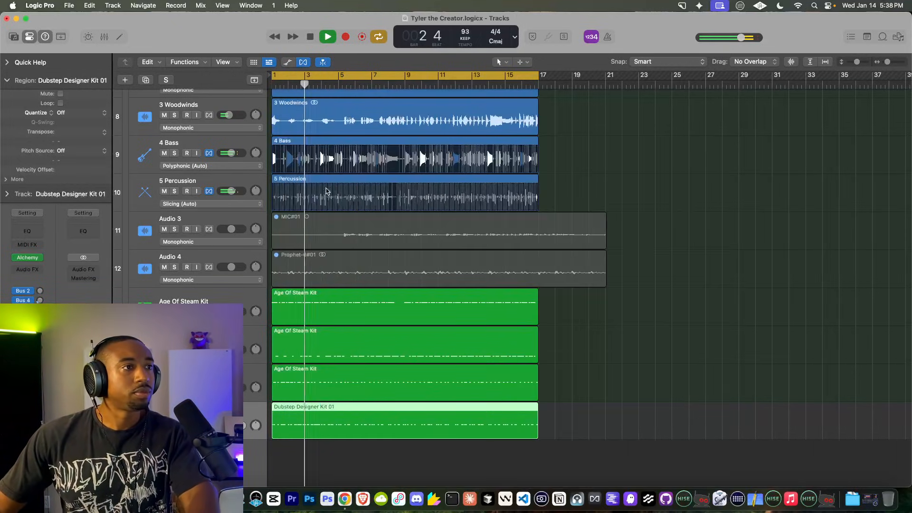
pyautogui.scroll(10, 202, 133)
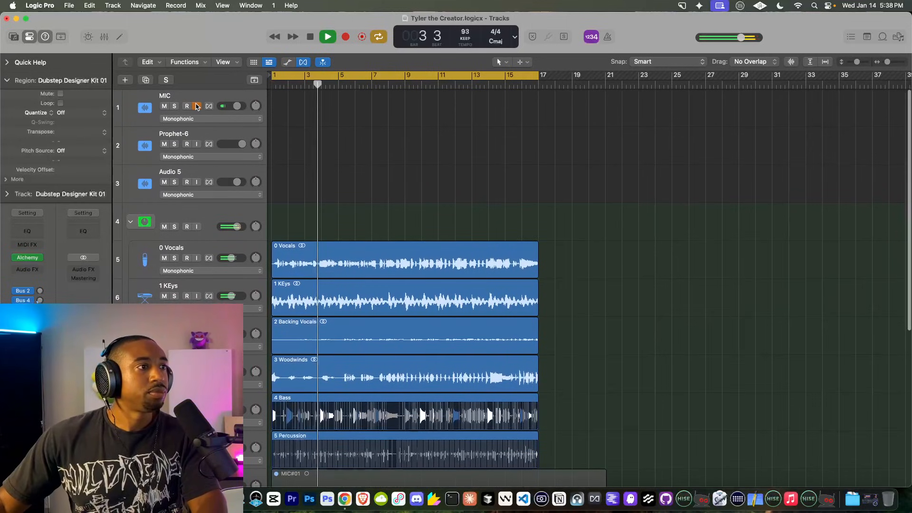
pyautogui.scroll(-10, 356, 193)
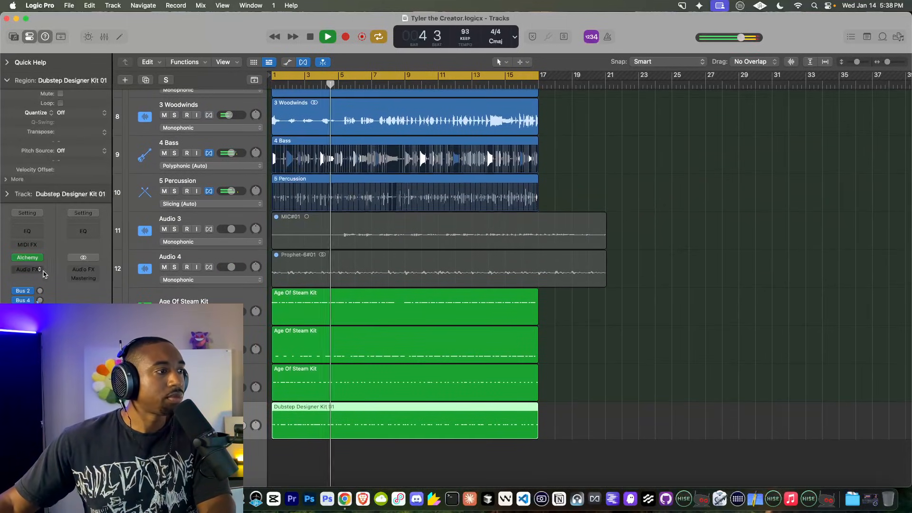
pyautogui.click(30, 258)
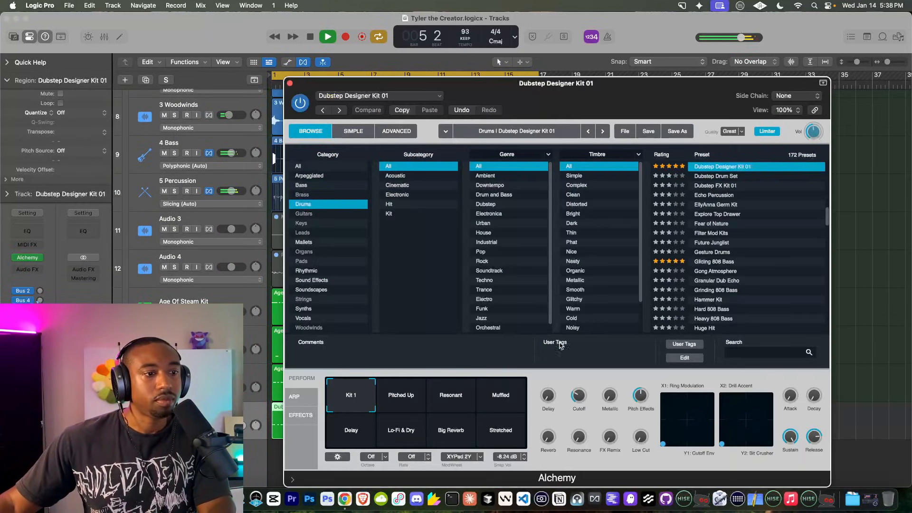
pyautogui.click(423, 397)
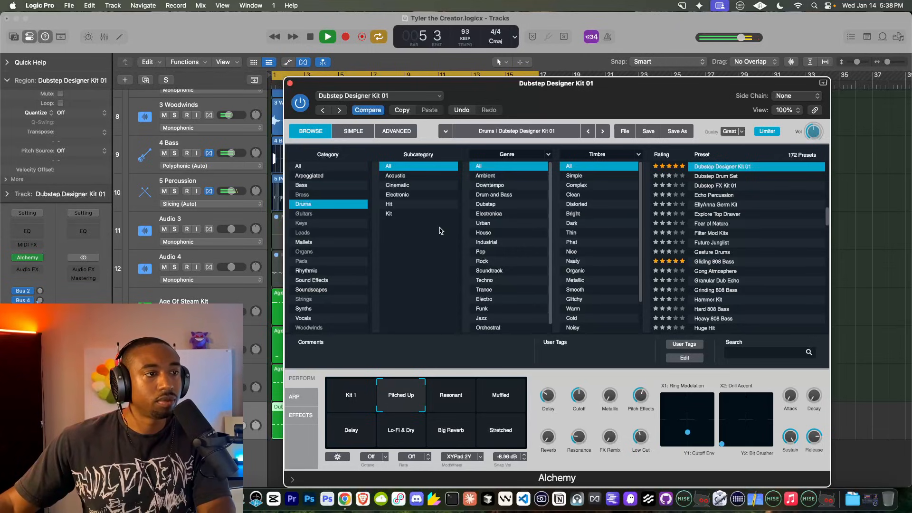
pyautogui.click(290, 84)
# Step: Close the Alchemy window and select the 4 Bass track
pyautogui.scroll(10, 341, 234)
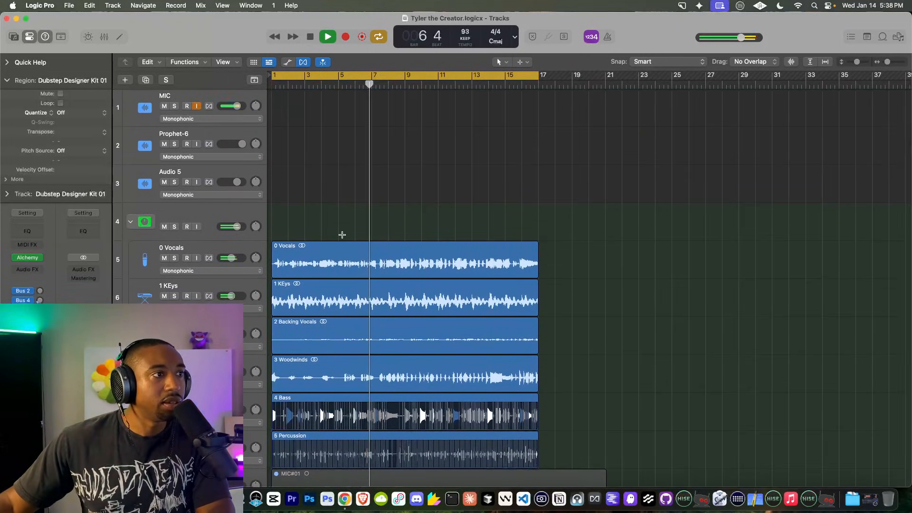
pyautogui.scroll(-10, 342, 234)
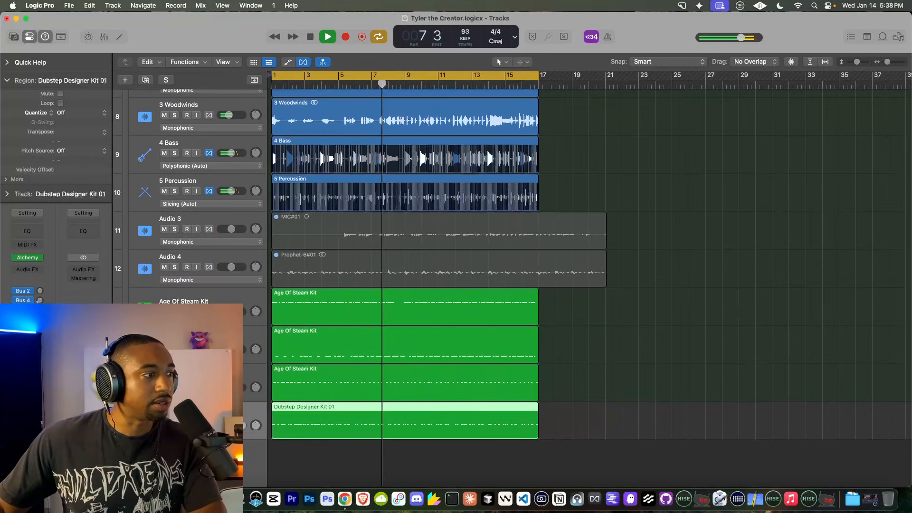
pyautogui.moveTo(29, 260)
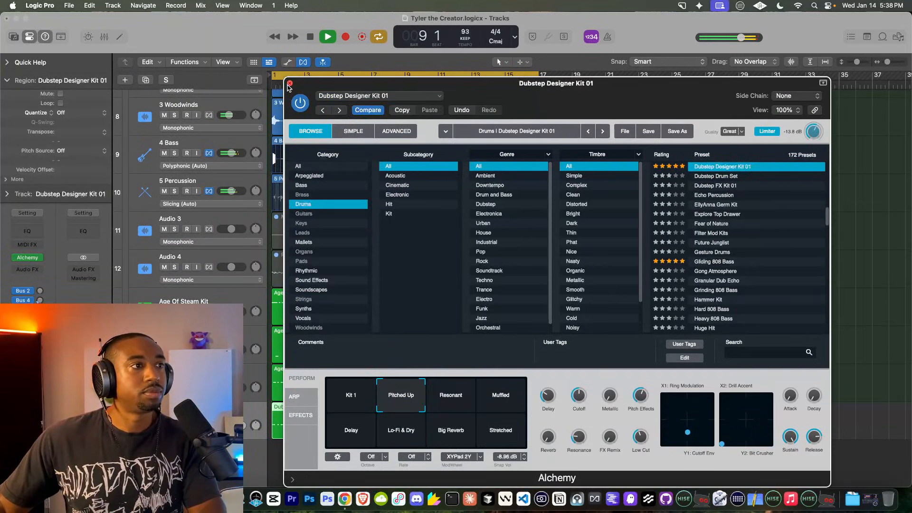
pyautogui.click(289, 84)
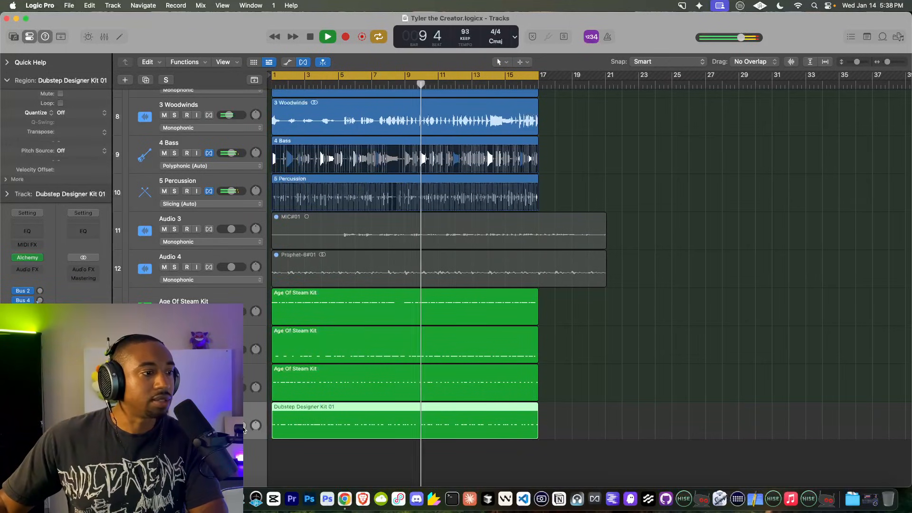
pyautogui.scroll(3, 307, 355)
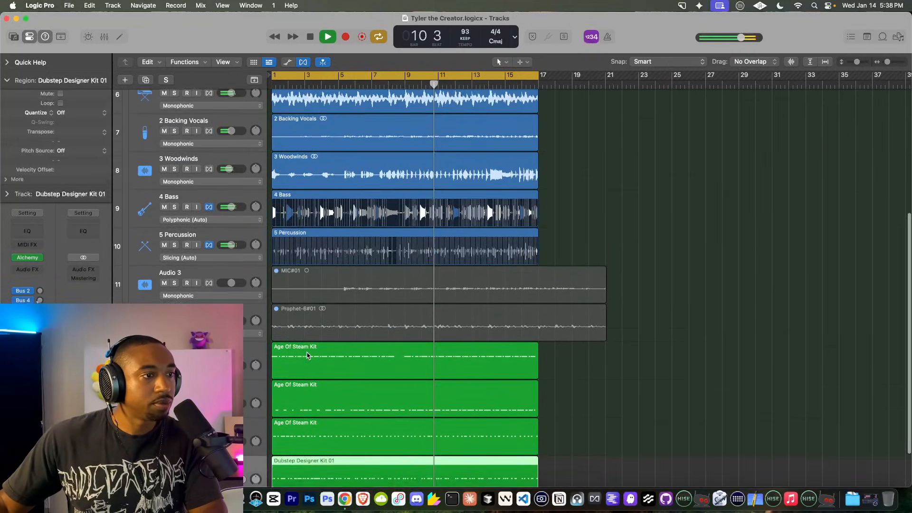
pyautogui.scroll(5, 308, 355)
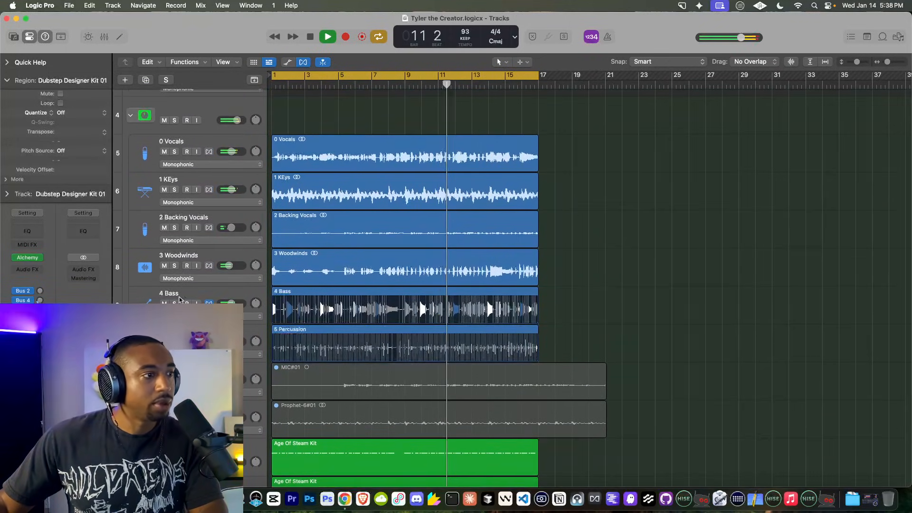
pyautogui.click(180, 300)
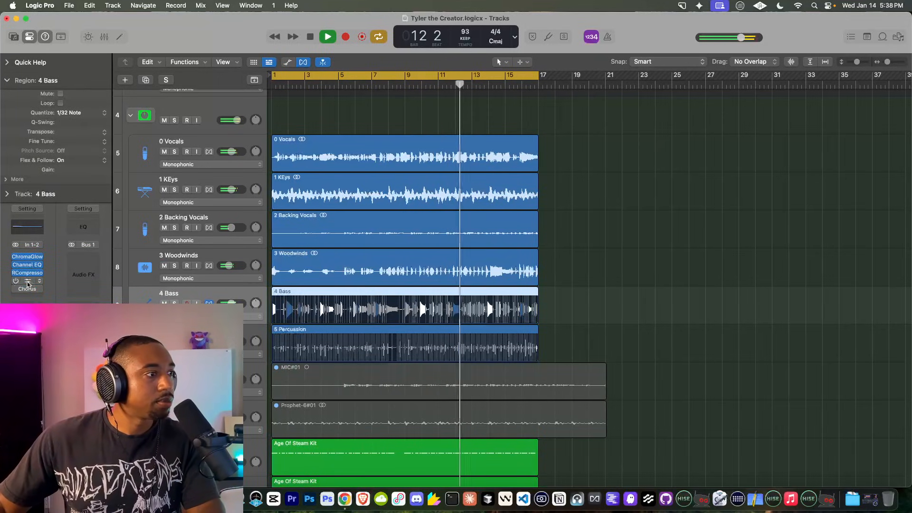
pyautogui.scroll(-8, 429, 297)
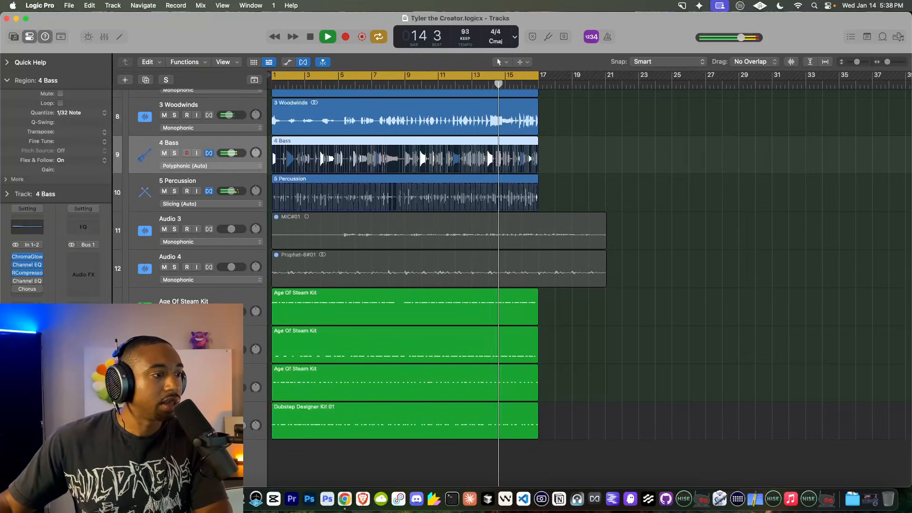
# Step: Create a duplicate-settings Dubstep Designer Kit 01 track and turn the metronome on
pyautogui.rightClick(211, 407)
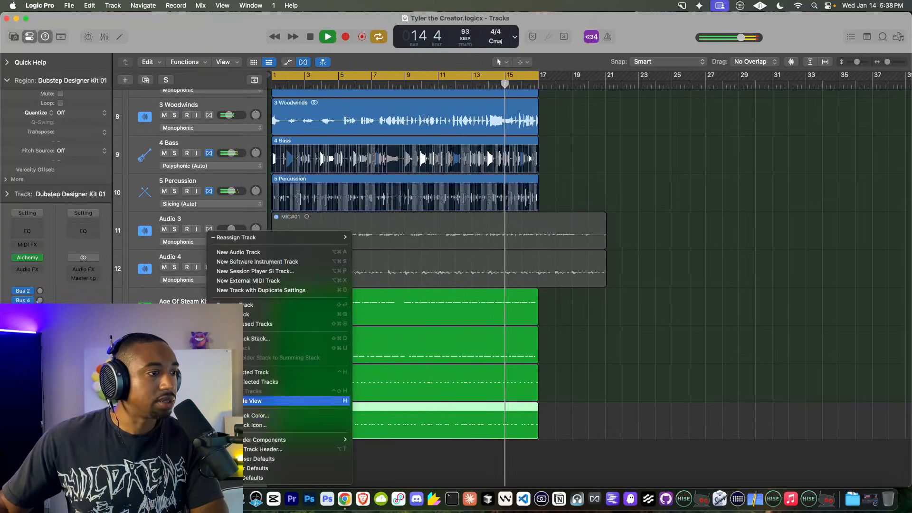
pyautogui.click(272, 291)
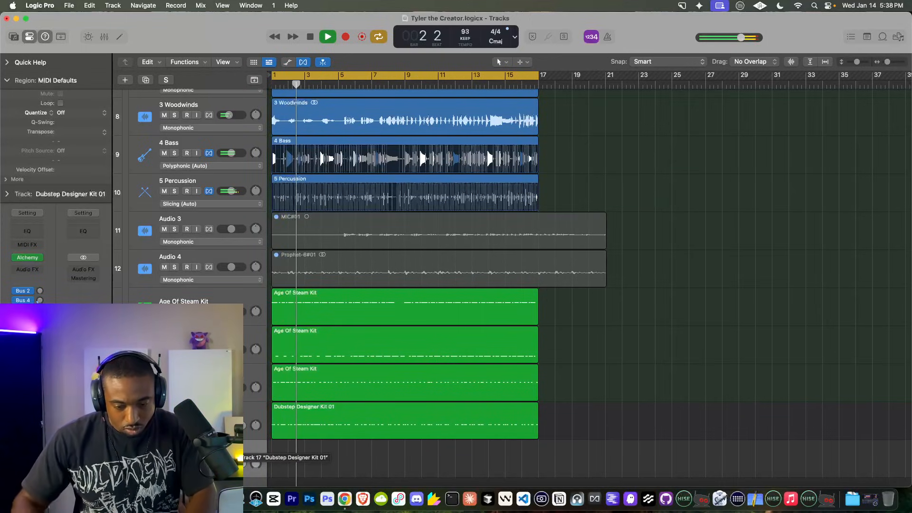
pyautogui.click(328, 37)
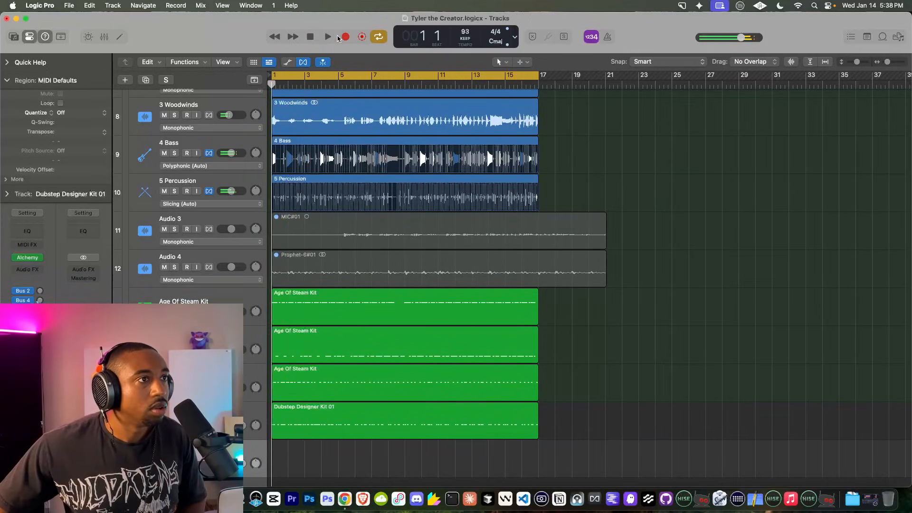
pyautogui.click(609, 37)
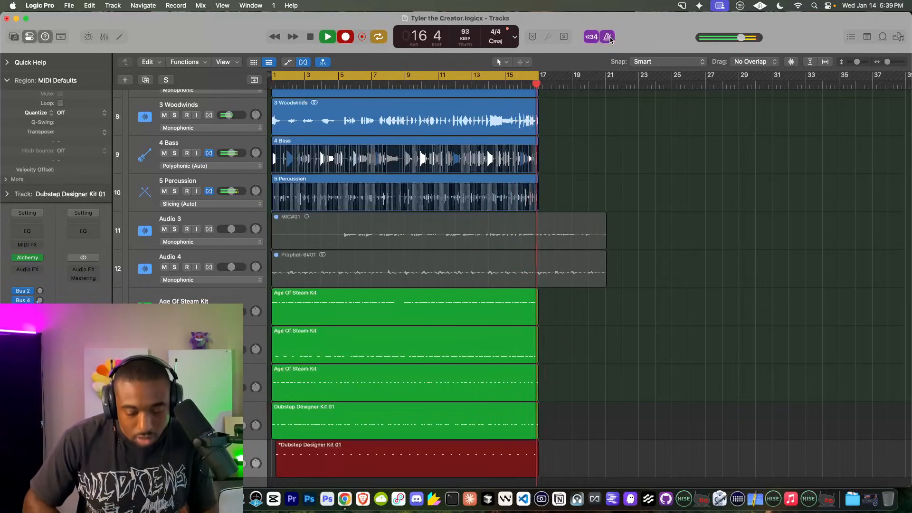
# Step: Inspect the newly recorded 16-bar drum region on track 16 in the Piano Roll
pyautogui.scroll(-2, 359, 335)
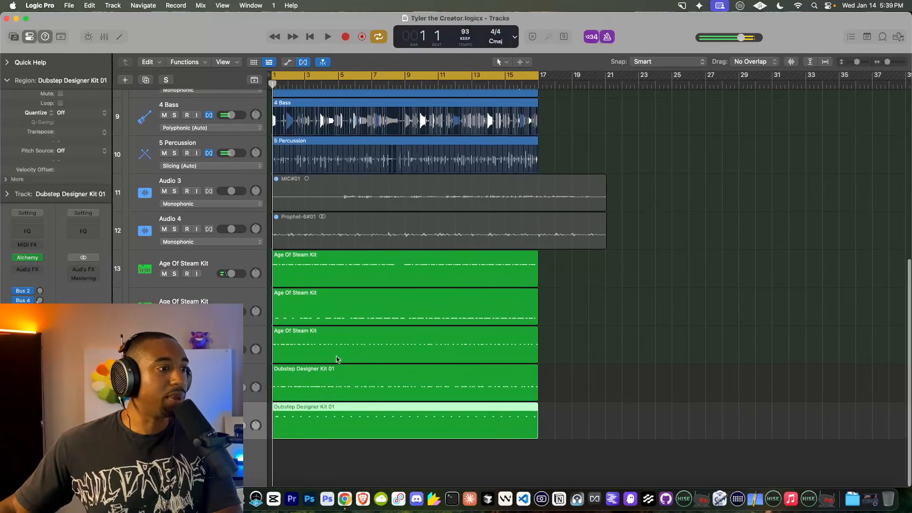
pyautogui.doubleClick(295, 423)
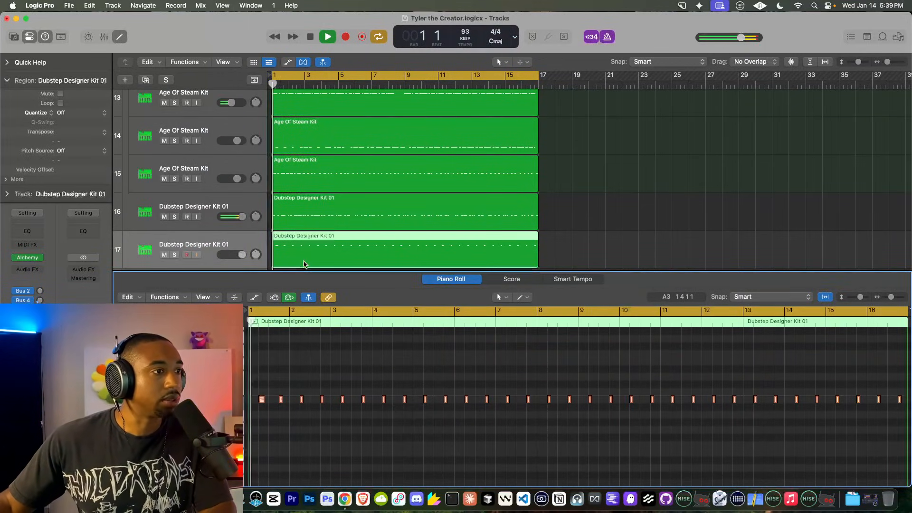
pyautogui.click(299, 212)
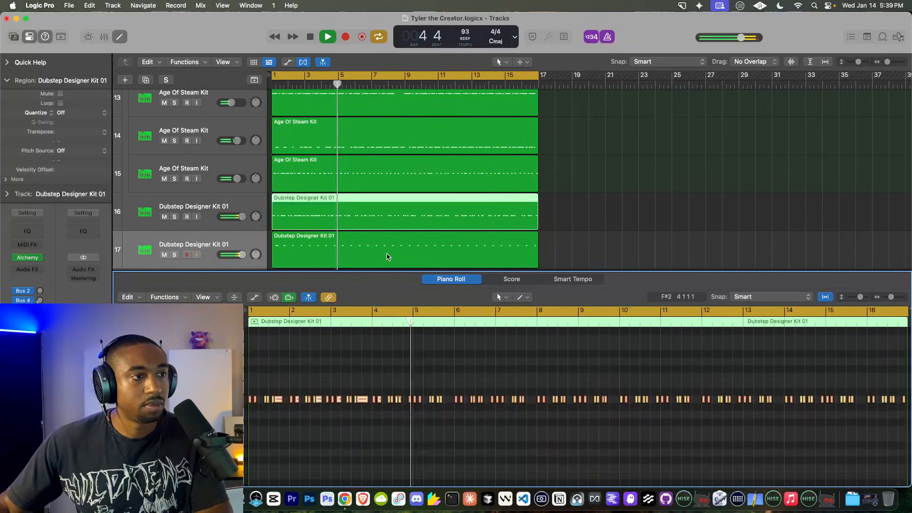
pyautogui.click(549, 224)
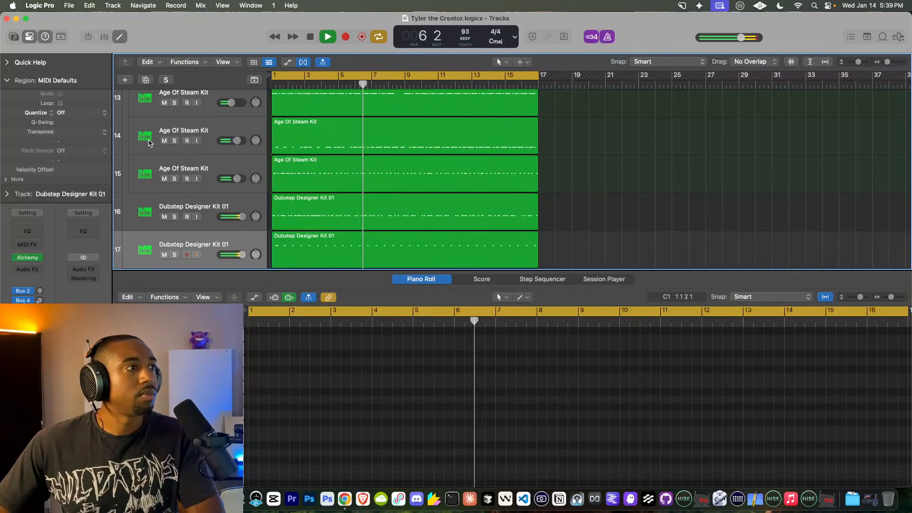
# Step: Close the Piano Roll, switch off the metronome and toggle 4 Bass mute off again
pyautogui.click(120, 36)
pyautogui.scroll(5, 358, 251)
pyautogui.scroll(2, 358, 251)
pyautogui.scroll(-4, 366, 214)
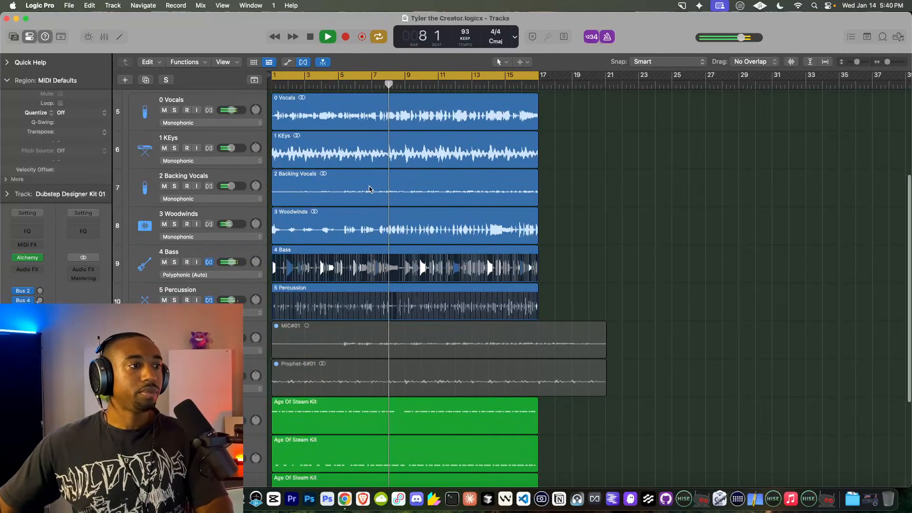
pyautogui.click(164, 262)
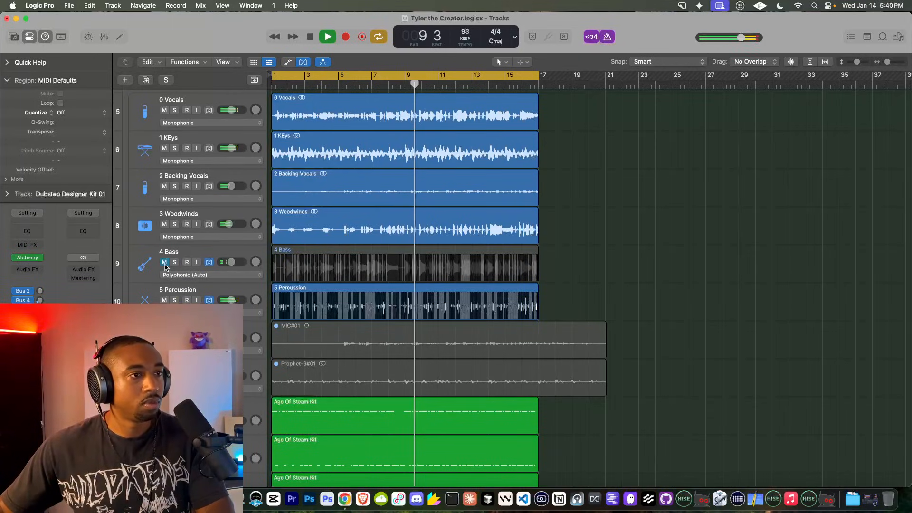
pyautogui.click(608, 37)
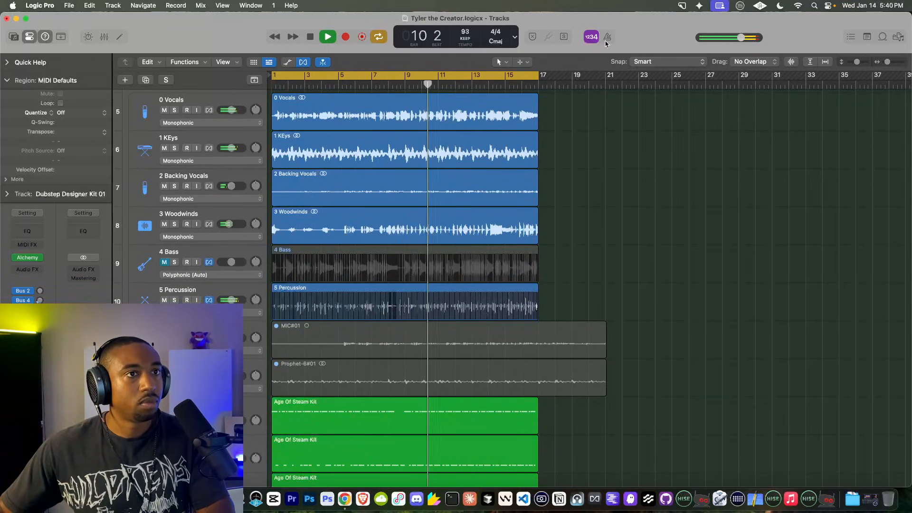
pyautogui.click(164, 262)
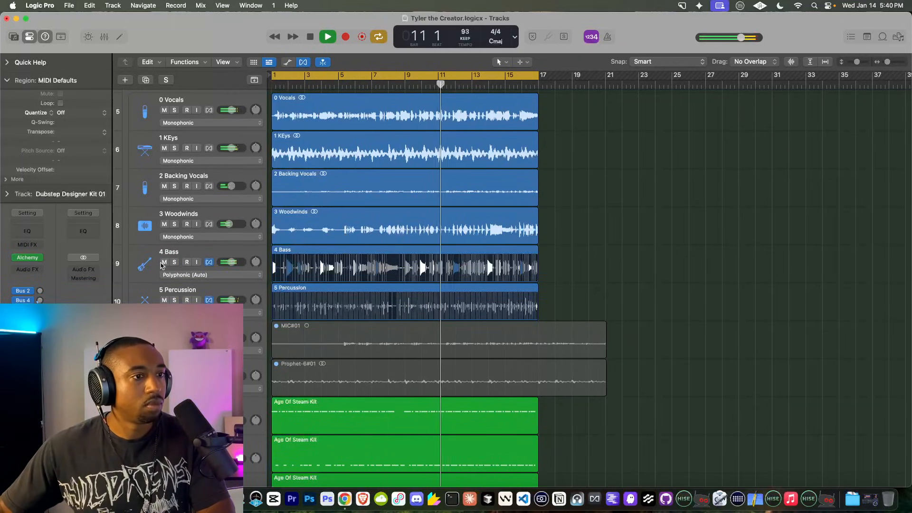
# Step: Raise the 4 Bass volume from -6.0 dB to -3.7 dB and replay from the start
pyautogui.click(231, 262)
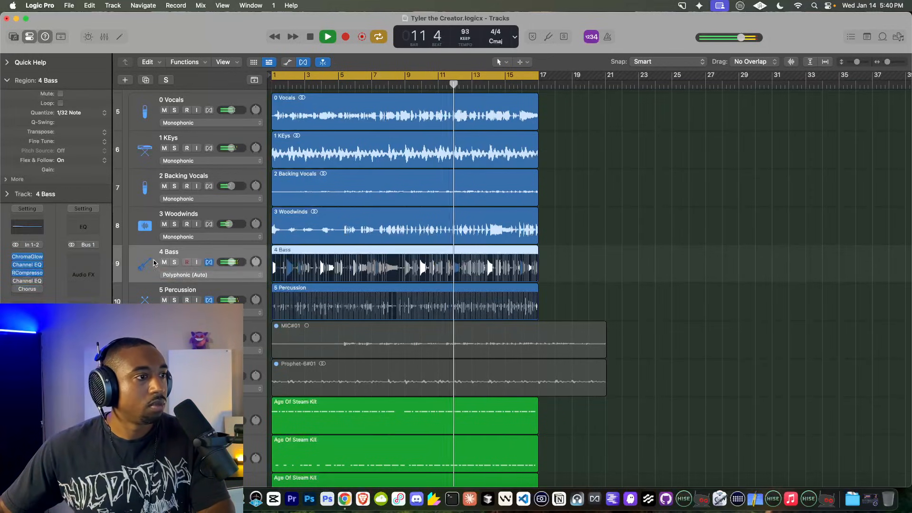
pyautogui.moveTo(230, 261); pyautogui.dragTo(235, 262)
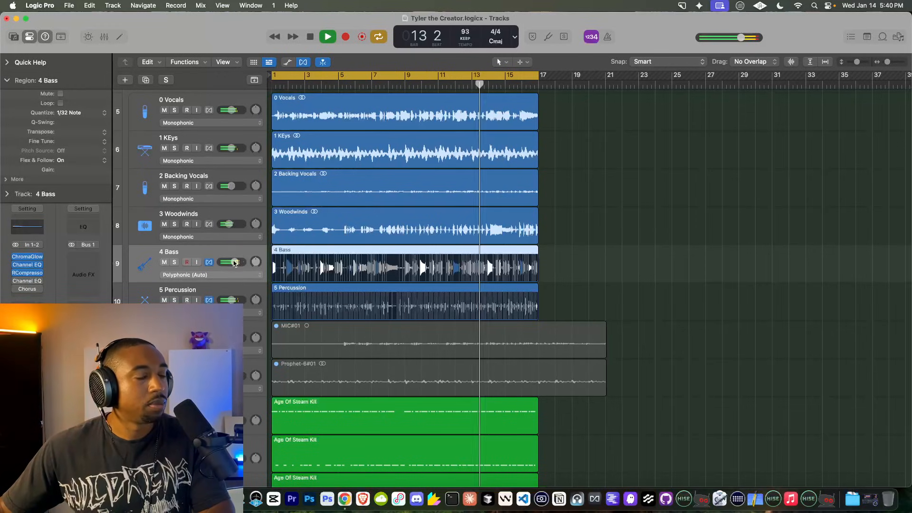
pyautogui.scroll(3, 391, 274)
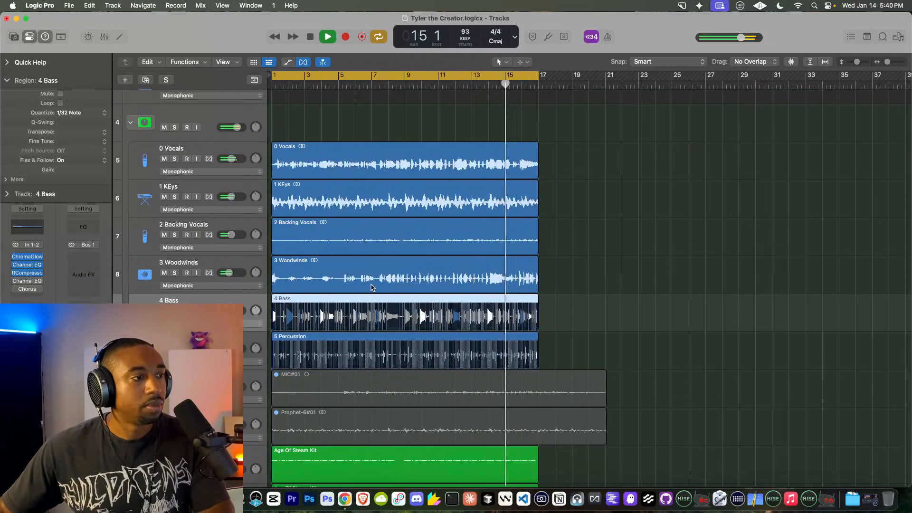
pyautogui.scroll(2, 371, 287)
pyautogui.press('Return')
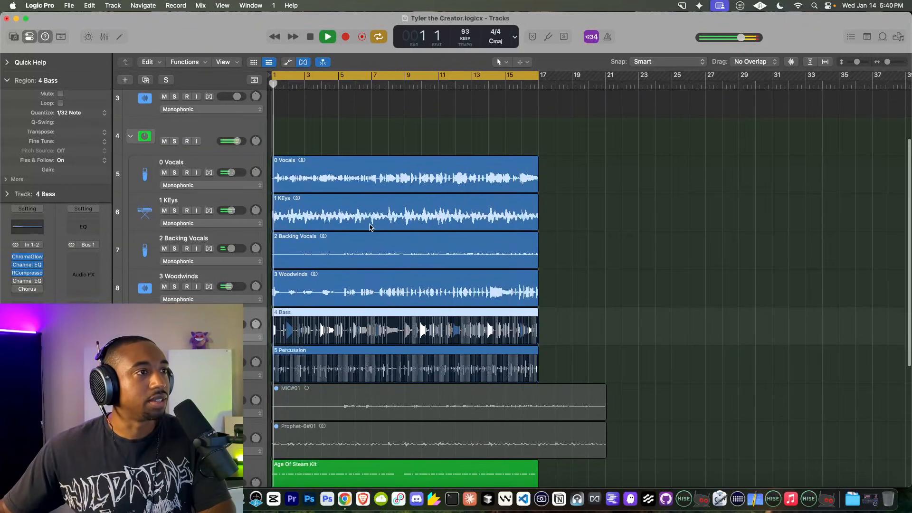
pyautogui.scroll(-2, 330, 312)
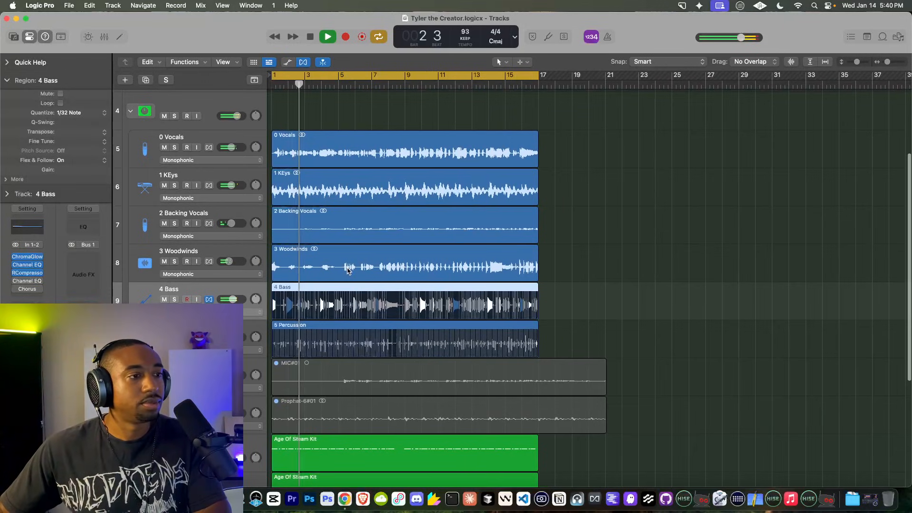
pyautogui.scroll(-10, 347, 269)
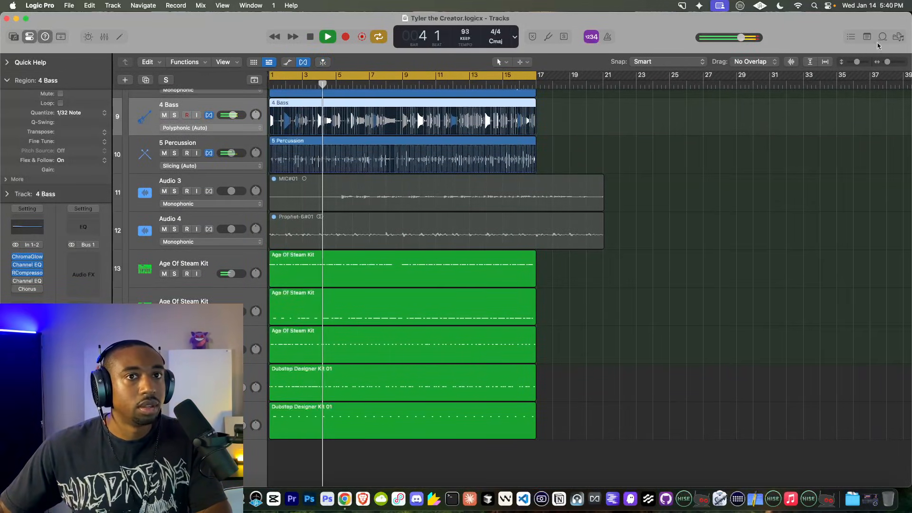
pyautogui.click(897, 38)
# Step: Load BWB WAVE 5 KICK (10)_2.wav from the Go-To Drums folder onto a new Quick Sampler track
pyautogui.click(827, 62)
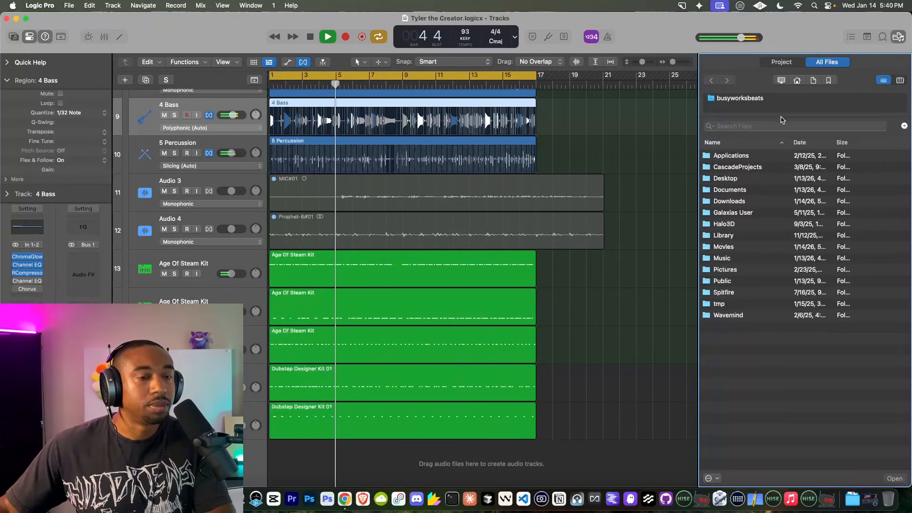
pyautogui.click(828, 81)
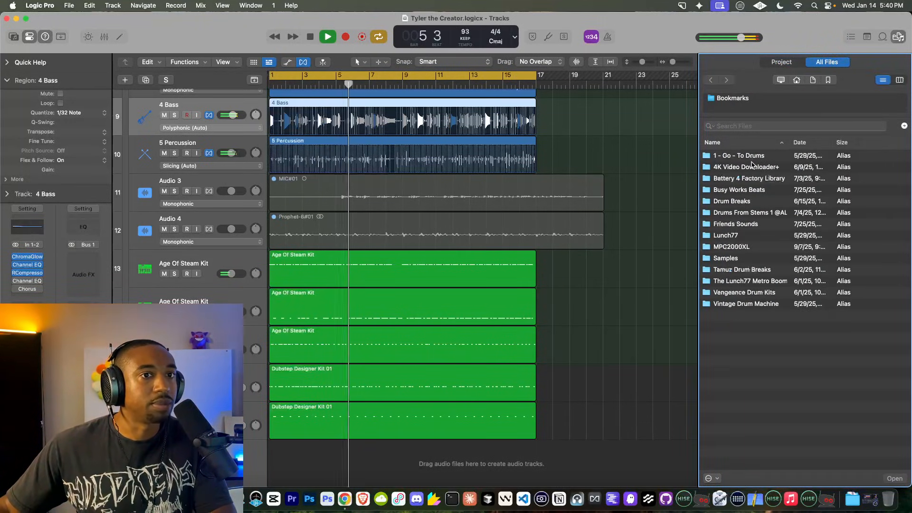
pyautogui.doubleClick(752, 158)
pyautogui.scroll(-2, 464, 284)
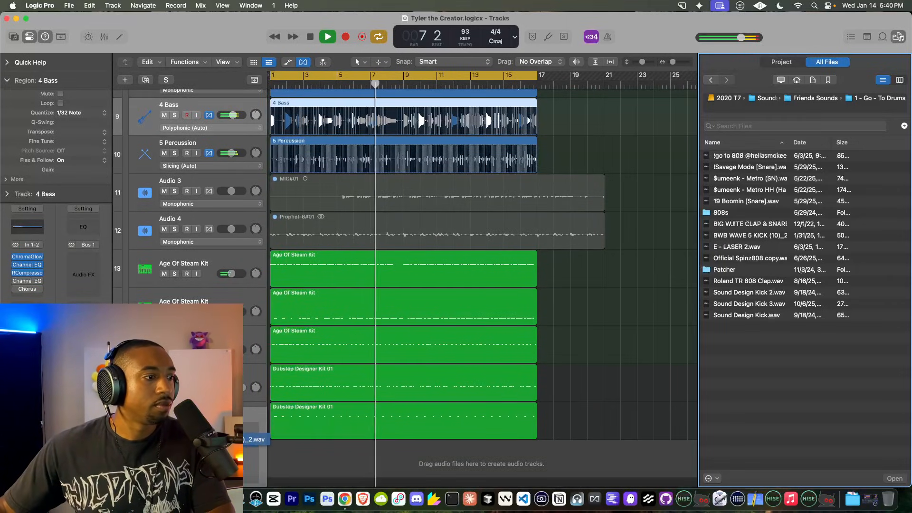
pyautogui.moveTo(749, 235); pyautogui.dragTo(199, 463)
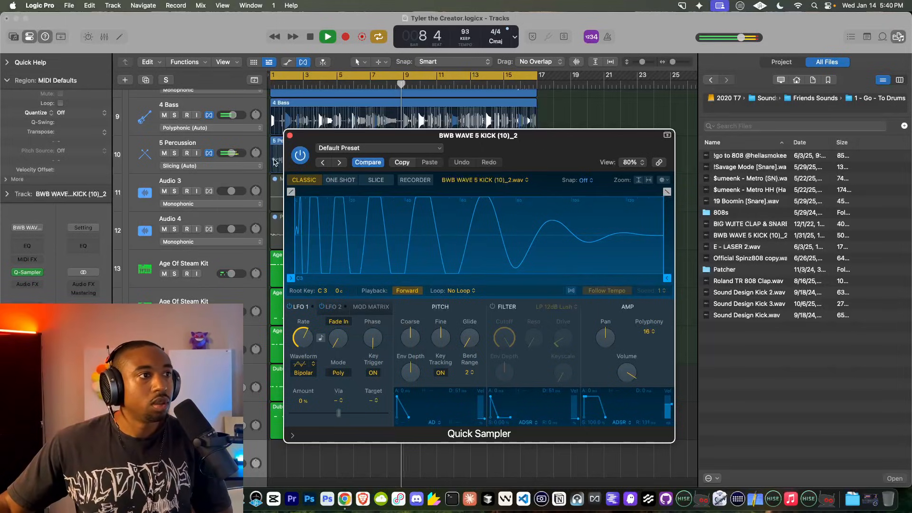
pyautogui.click(289, 136)
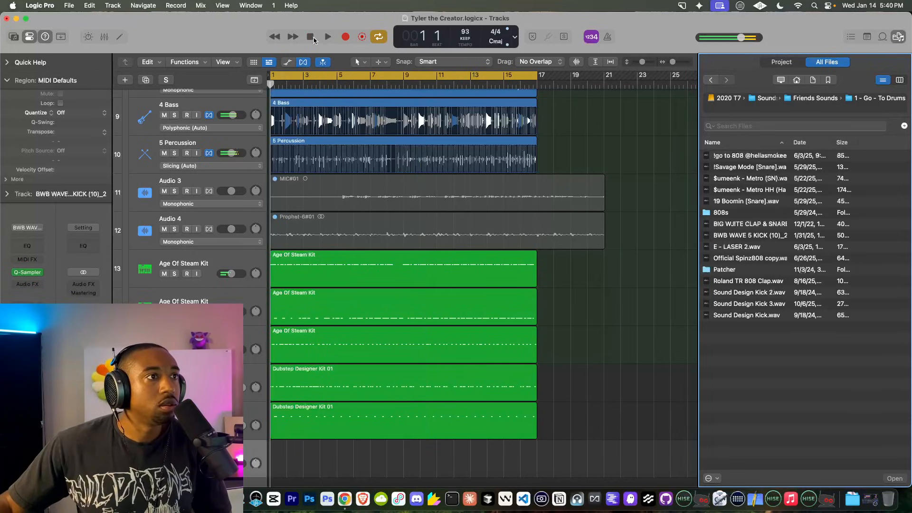
# Step: Record a 16-bar kick pattern on the BWB WAVE 5 KICK track and view its notes
pyautogui.click(349, 37)
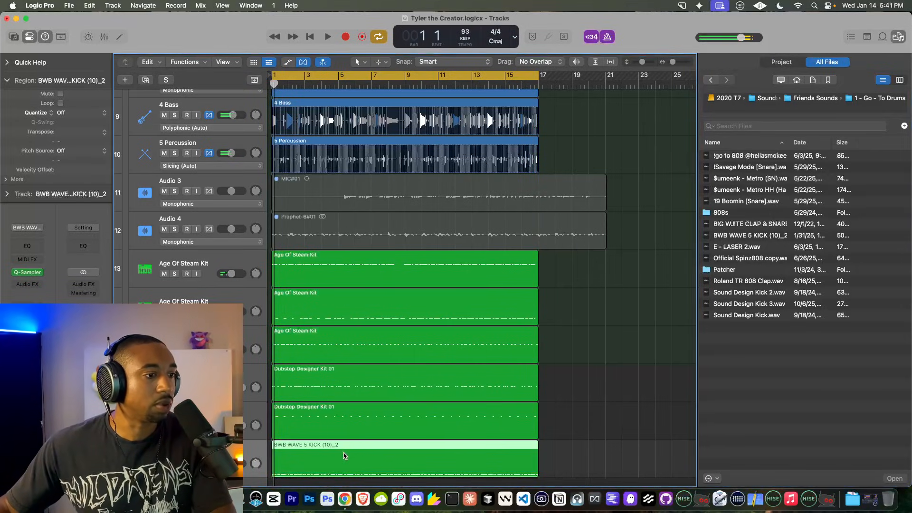
pyautogui.press('p')
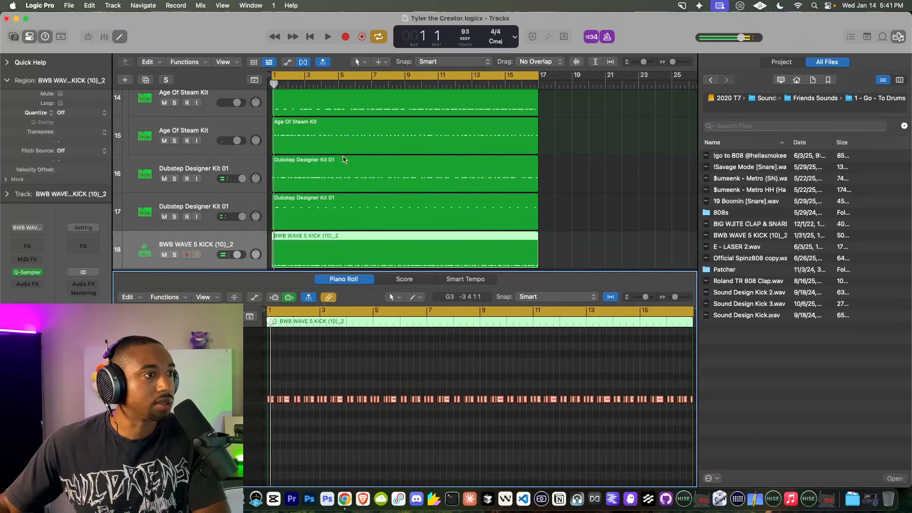
pyautogui.press('space')
# Step: Turn flex off on 4 Bass and on for 5 Percussion, then play the arrangement back
pyautogui.scroll(8, 215, 143)
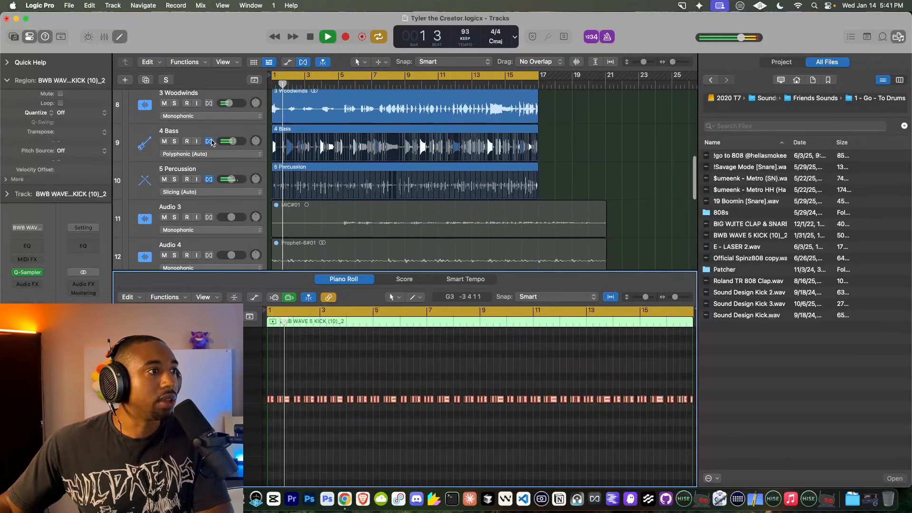
pyautogui.click(213, 141)
pyautogui.click(210, 179)
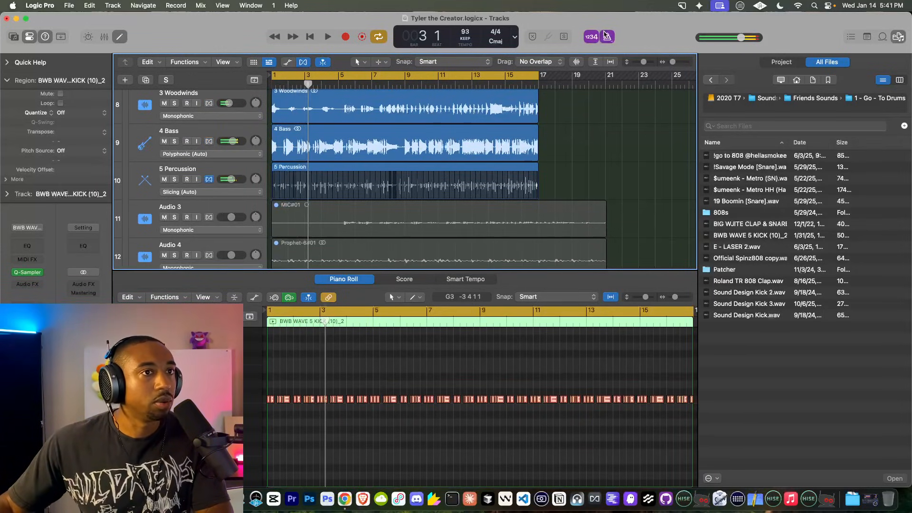
pyautogui.click(119, 36)
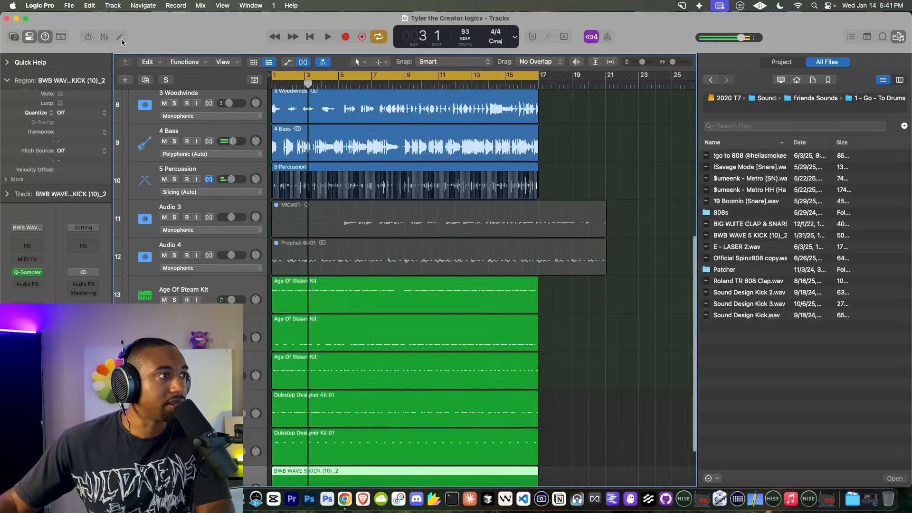
pyautogui.press('space')
pyautogui.scroll(-5, 285, 426)
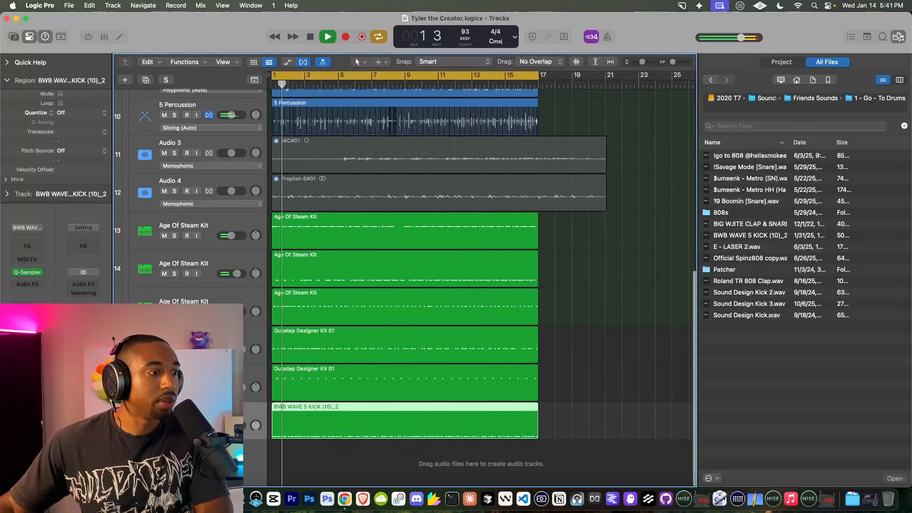
pyautogui.press('space')
pyautogui.click(29, 272)
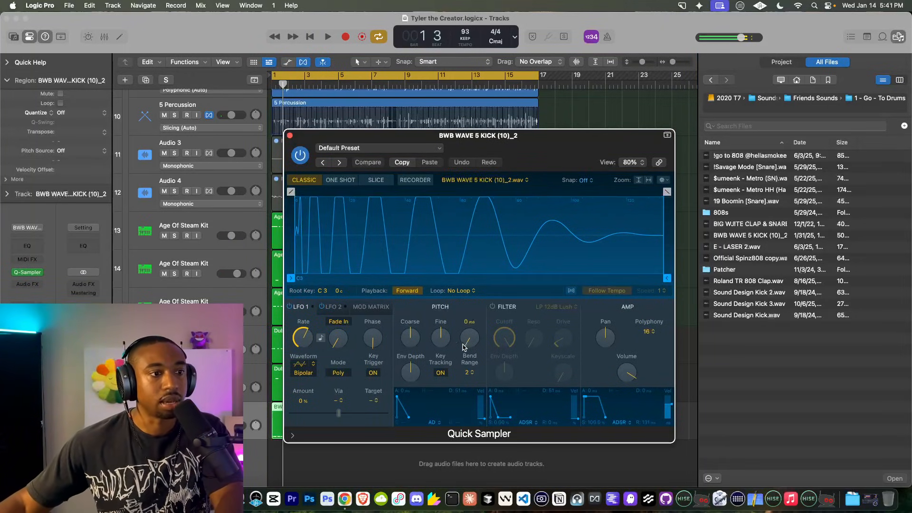
pyautogui.press('space')
pyautogui.click(492, 306)
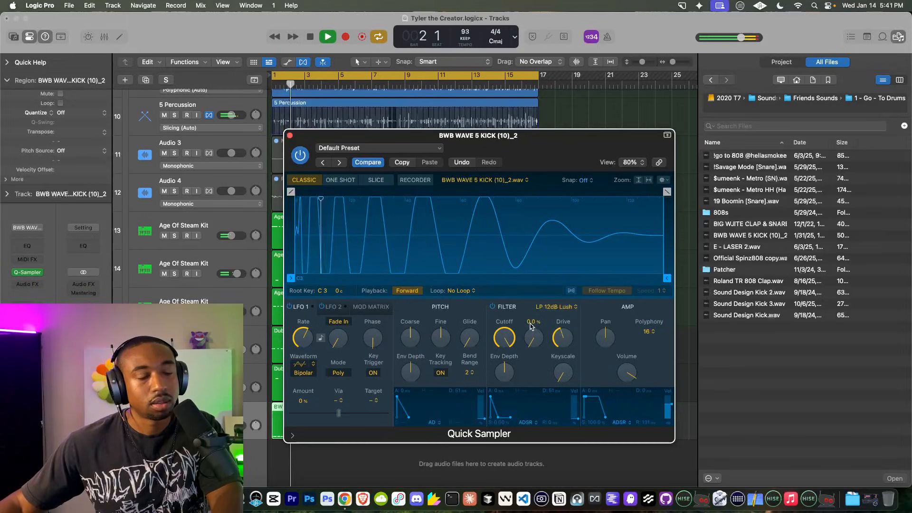
pyautogui.click(493, 307)
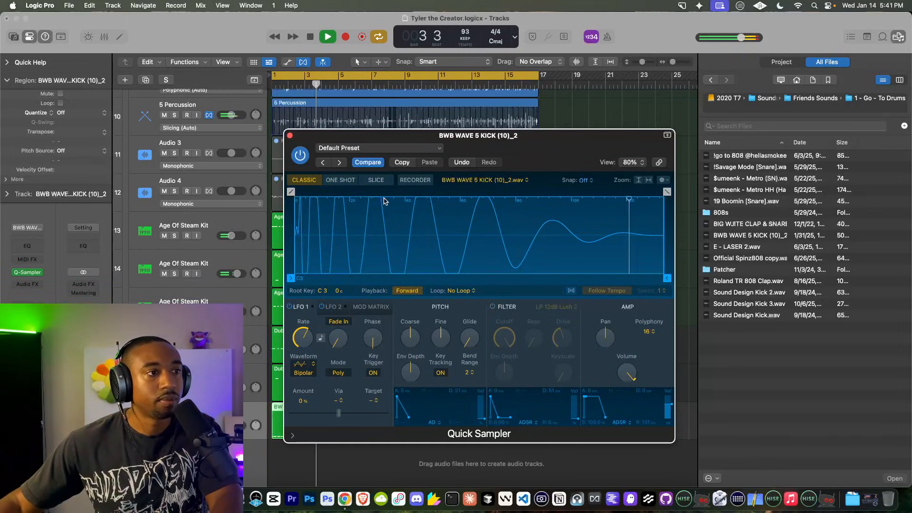
pyautogui.press('super+w')
pyautogui.scroll(3, 350, 321)
pyautogui.scroll(-2, 349, 321)
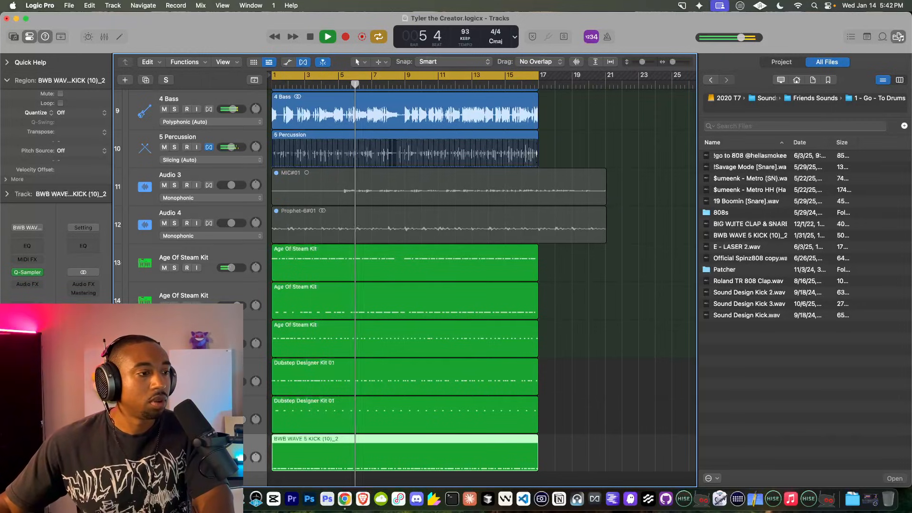
pyautogui.press('Up')
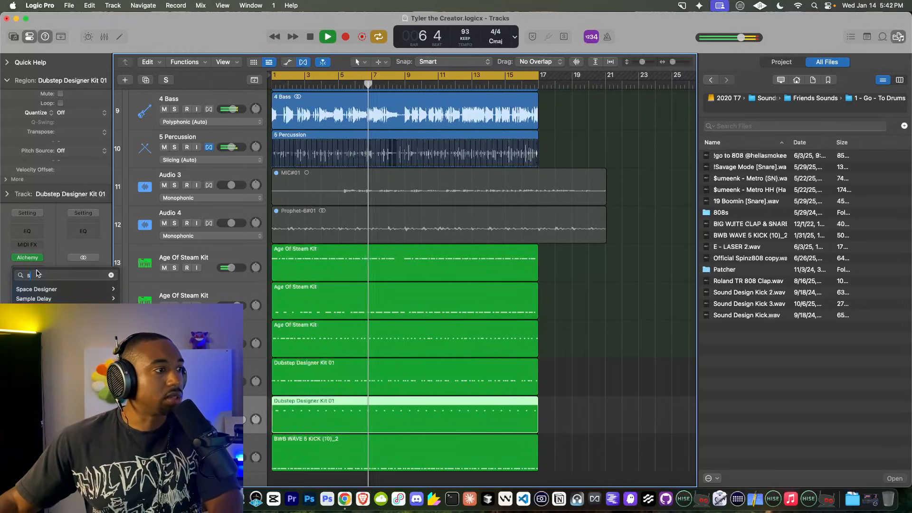
# Step: Add a Sample Delay on Dubstep Designer Kit 01 with Delay Right at 354 samples, then hide the browser
pyautogui.click(339, 230)
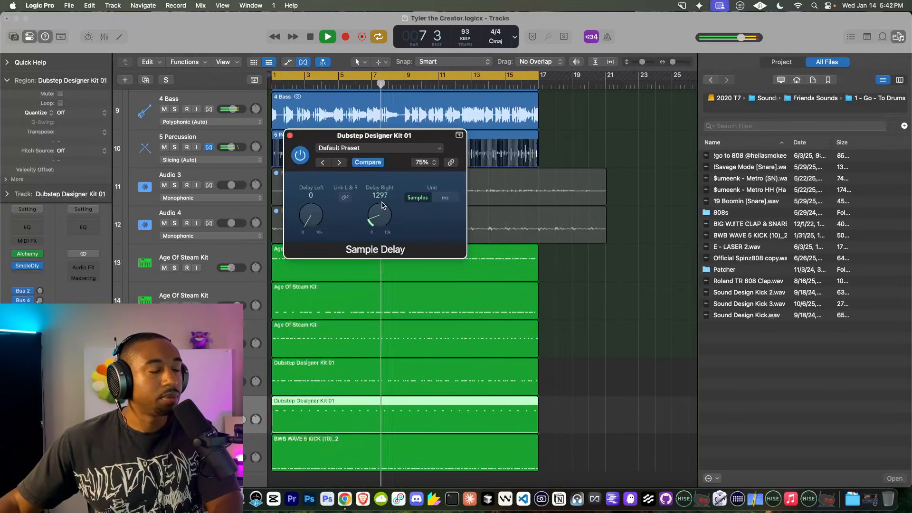
pyautogui.moveTo(380, 225); pyautogui.dragTo(380, 229)
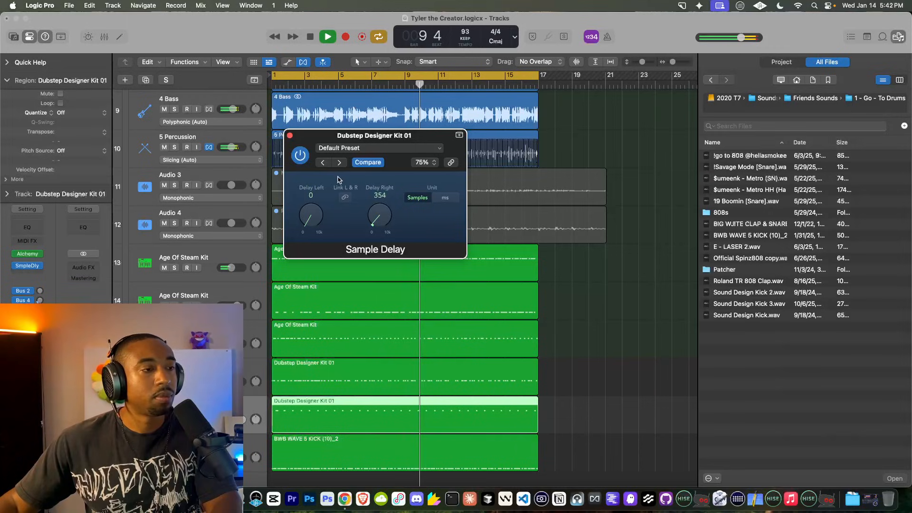
pyautogui.press('super+w')
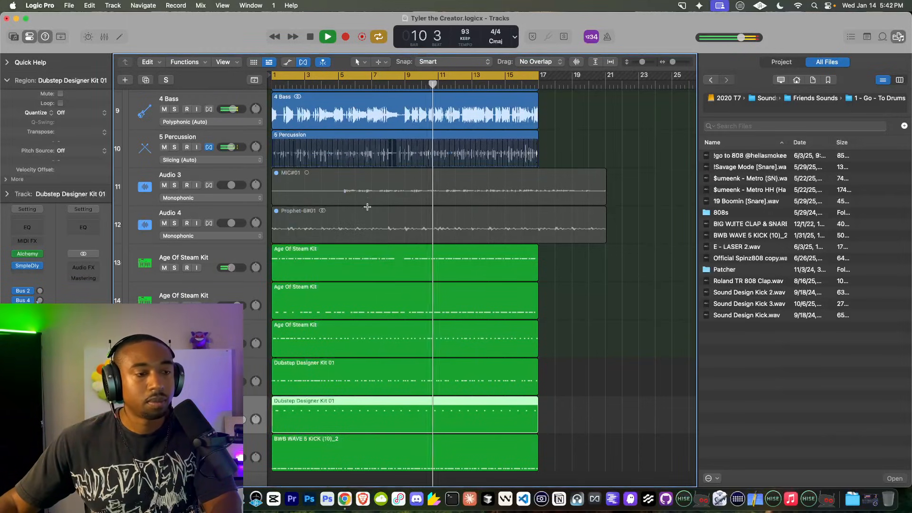
pyautogui.click(904, 38)
pyautogui.scroll(8, 625, 192)
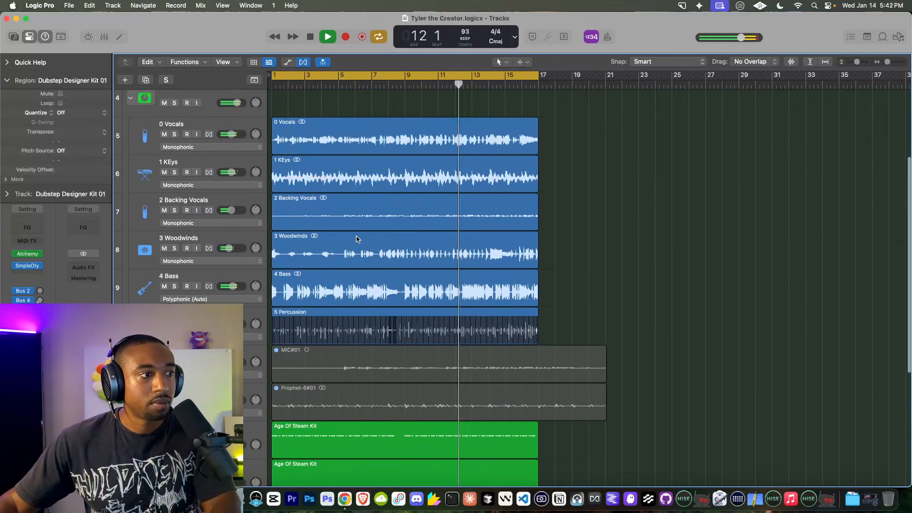
# Step: Copy all 14 regions to start at bar 17 and stretch the cycle range to bar 33
pyautogui.scroll(4, 357, 239)
pyautogui.scroll(-12, 361, 260)
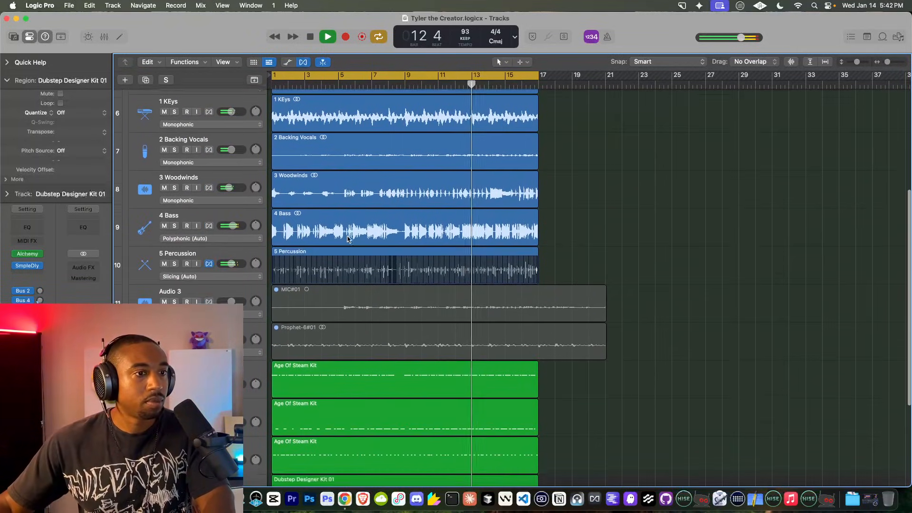
pyautogui.scroll(10, 489, 177)
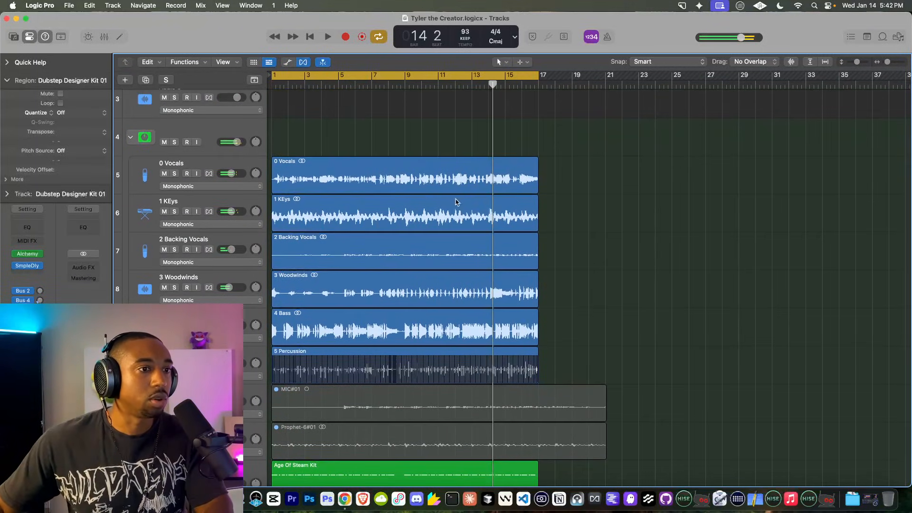
pyautogui.scroll(-4, 537, 345)
pyautogui.press('super+a')
pyautogui.scroll(3, 341, 141)
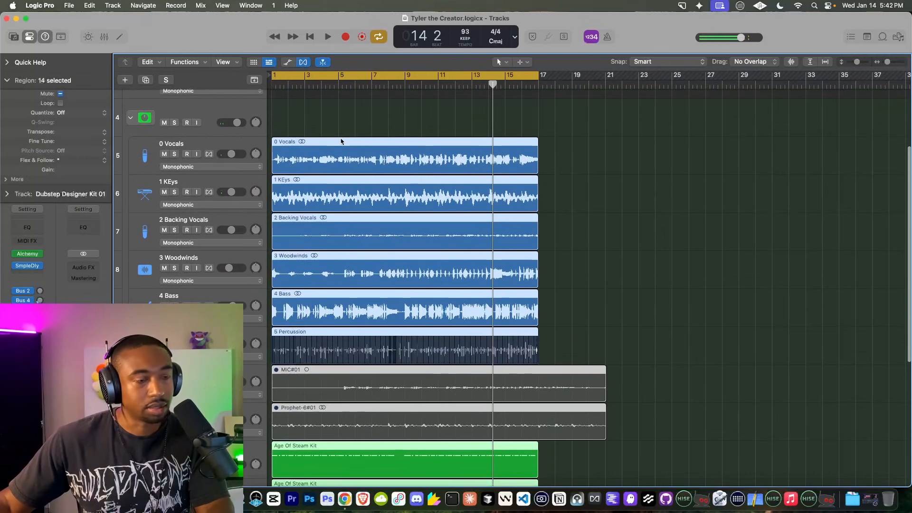
pyautogui.moveTo(332, 144); pyautogui.dragTo(597, 145)
pyautogui.moveTo(535, 78); pyautogui.dragTo(807, 82)
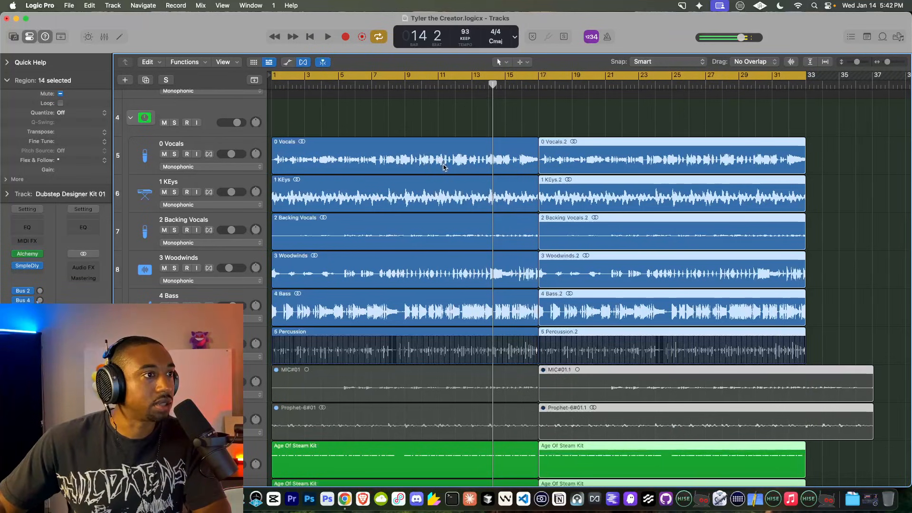
pyautogui.click(311, 154)
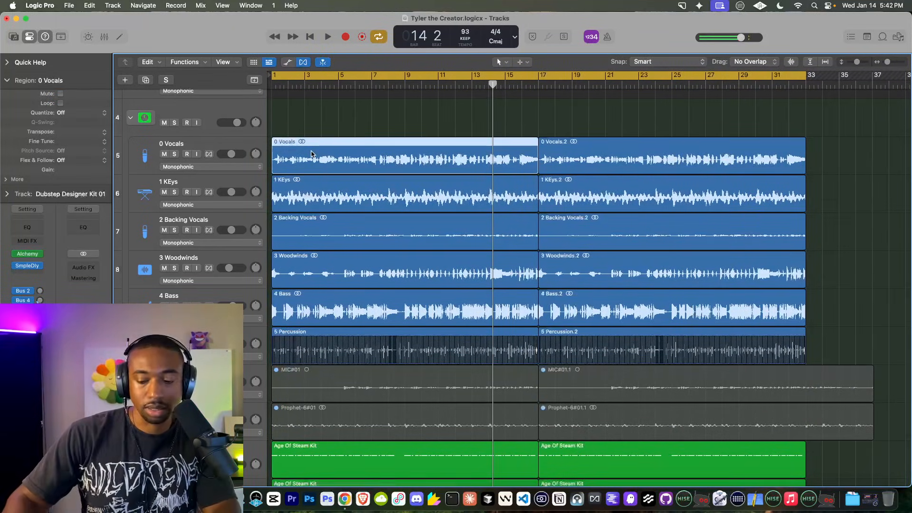
pyautogui.press('Delete')
pyautogui.press('space')
pyautogui.press('super+z')
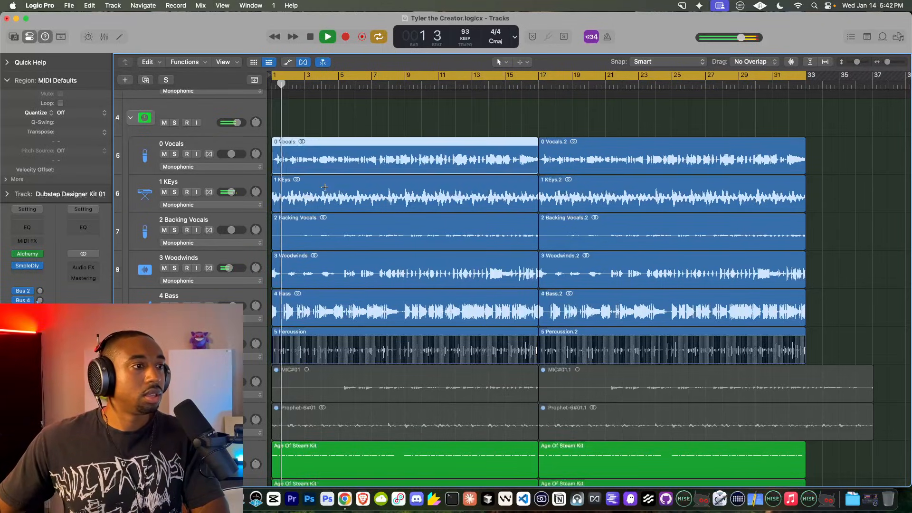
pyautogui.press('Delete')
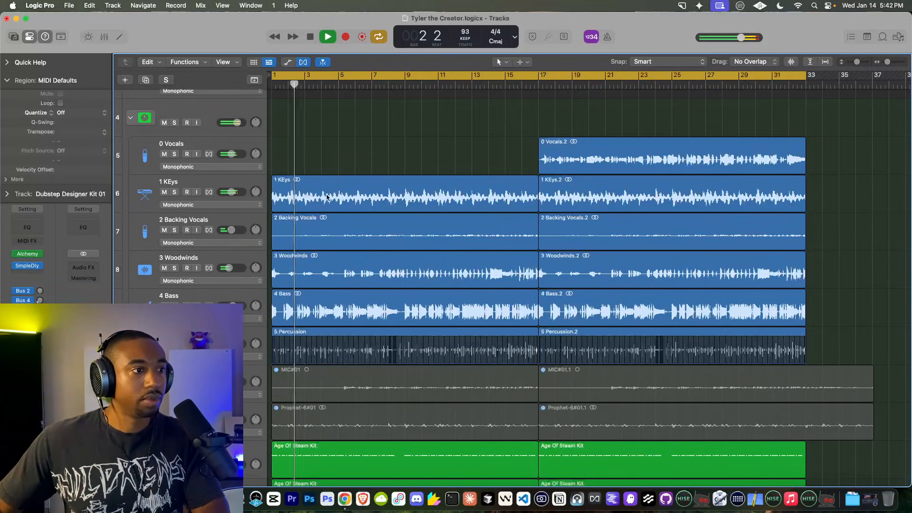
pyautogui.click(314, 300)
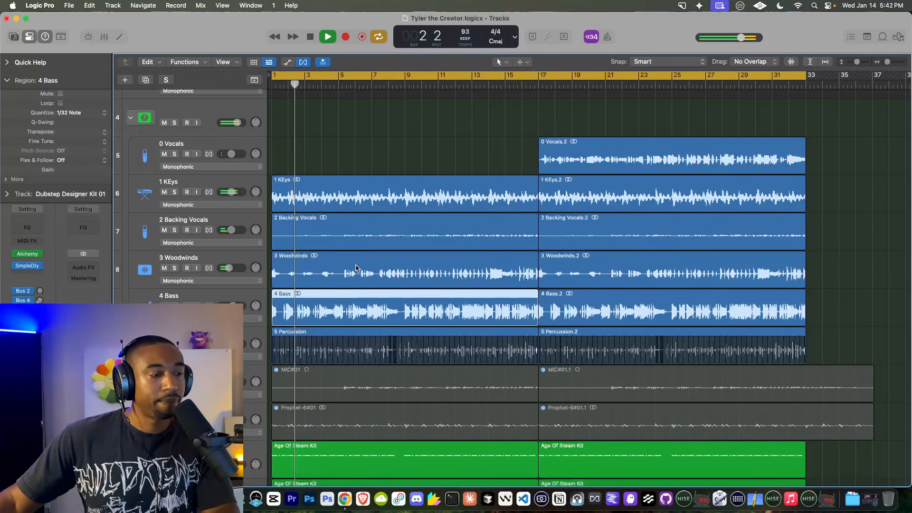
pyautogui.scroll(-8, 356, 268)
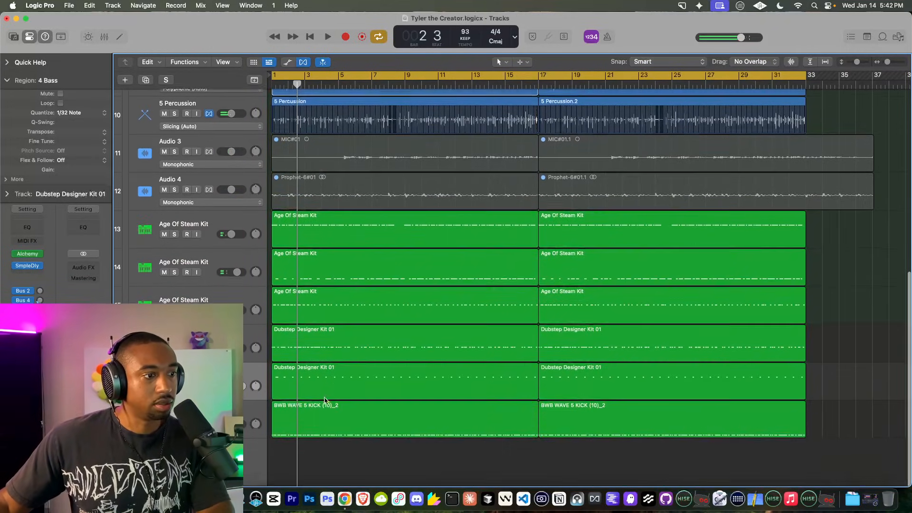
pyautogui.click(316, 418)
pyautogui.press('Delete')
pyautogui.press('space')
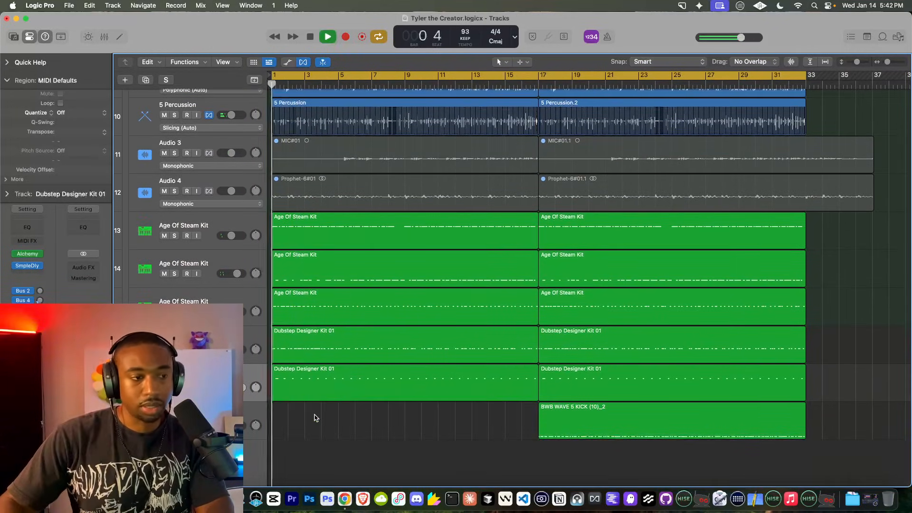
pyautogui.click(318, 370)
pyautogui.click(312, 346)
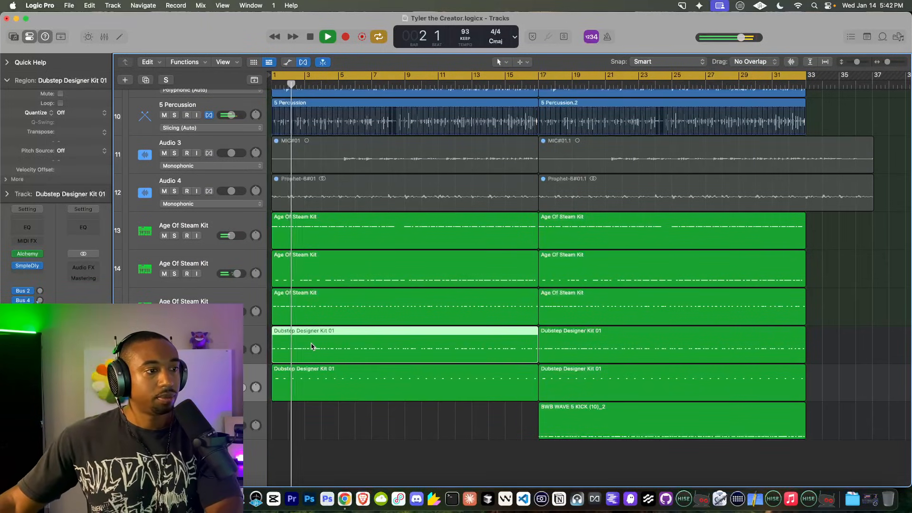
pyautogui.press('Delete')
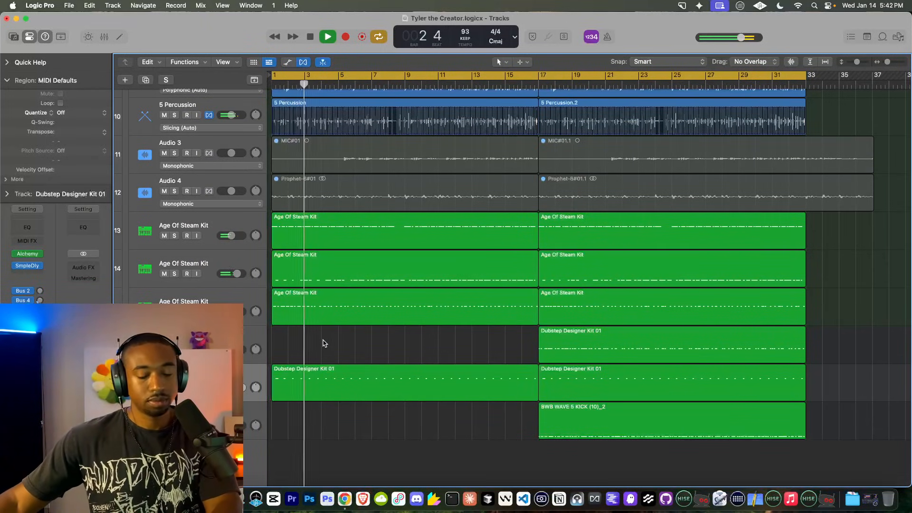
pyautogui.scroll(8, 322, 345)
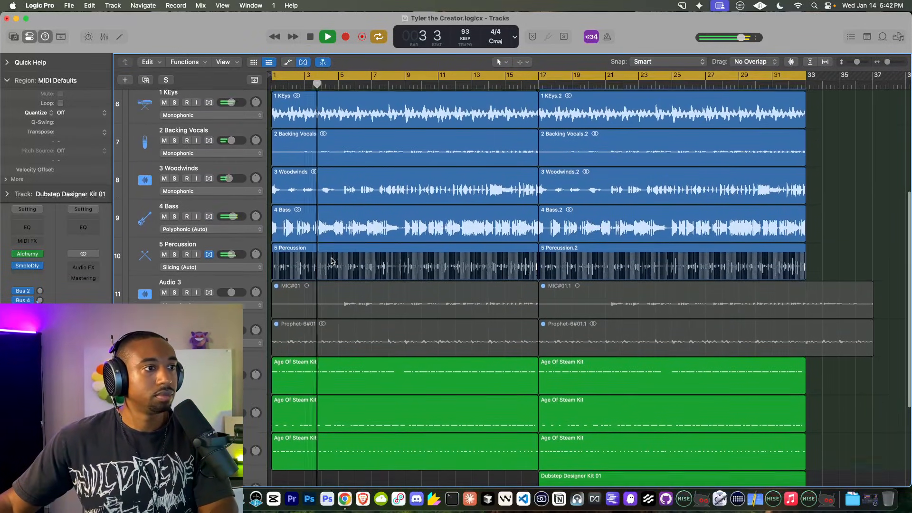
pyautogui.scroll(-5, 329, 232)
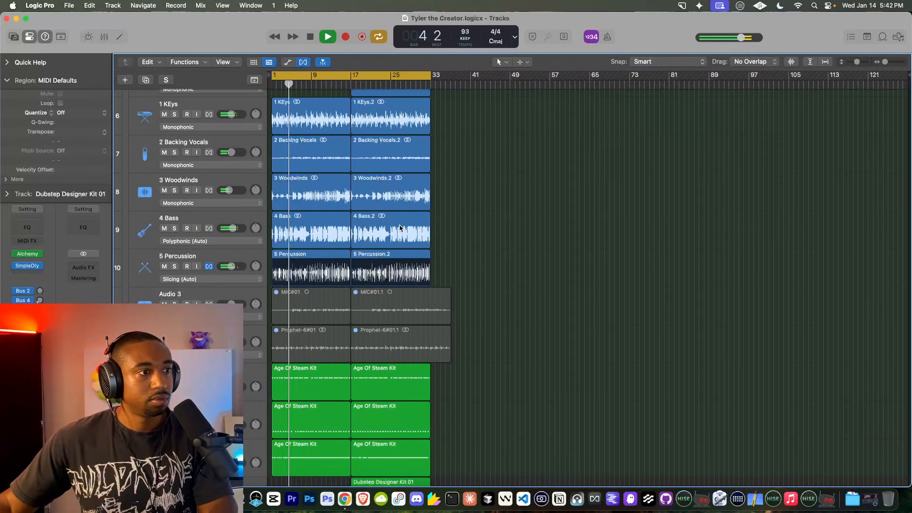
pyautogui.scroll(4, 329, 232)
pyautogui.scroll(2, 329, 232)
pyautogui.scroll(-6, 329, 233)
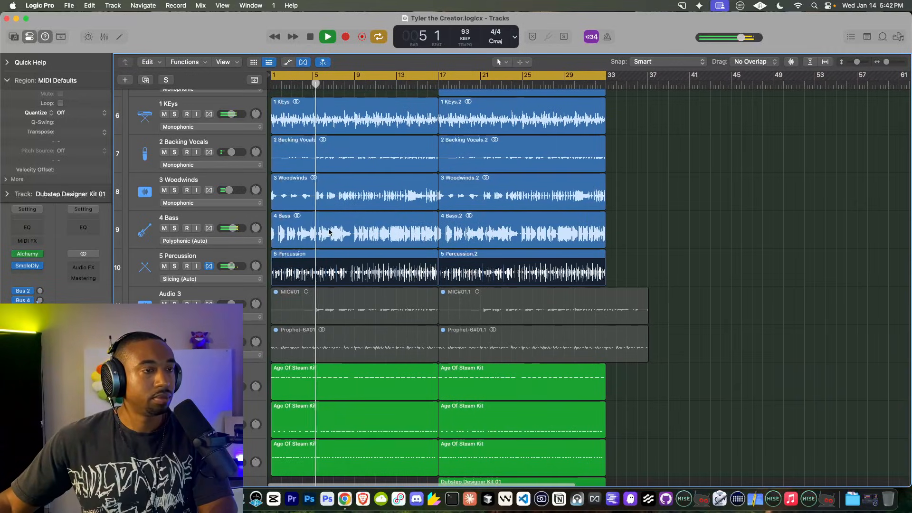
pyautogui.scroll(2, 329, 210)
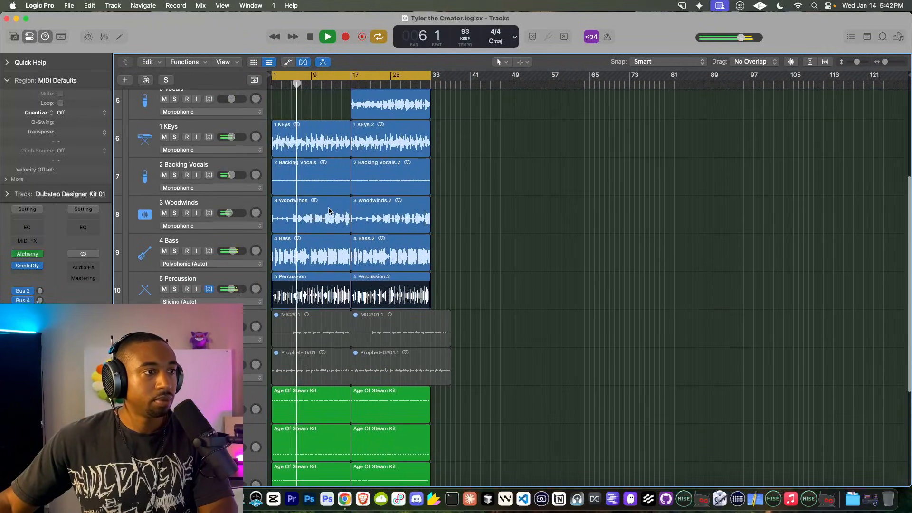
pyautogui.scroll(1, 352, 140)
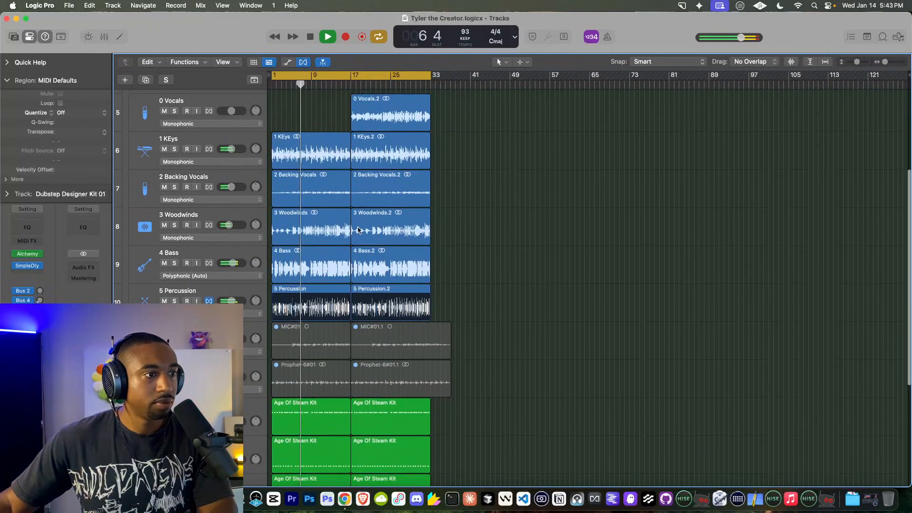
pyautogui.scroll(4, 361, 230)
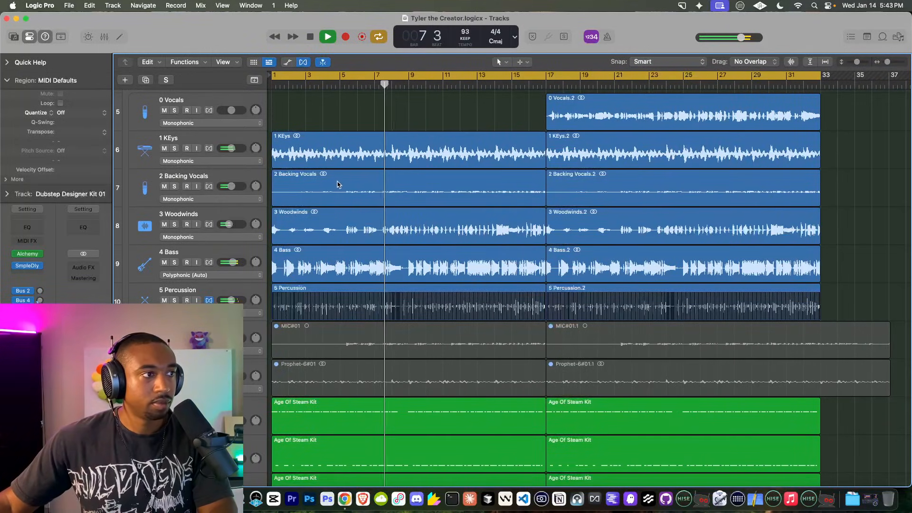
pyautogui.scroll(10, 339, 184)
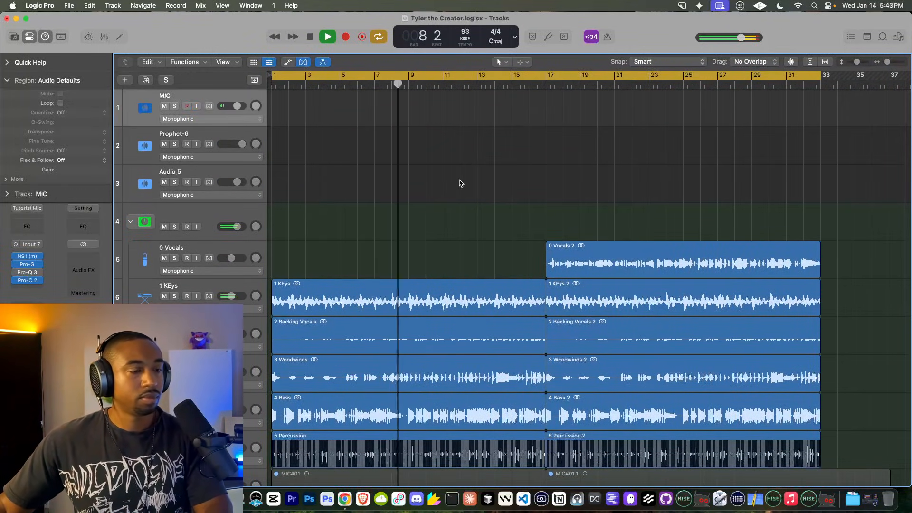
pyautogui.scroll(-2, 459, 182)
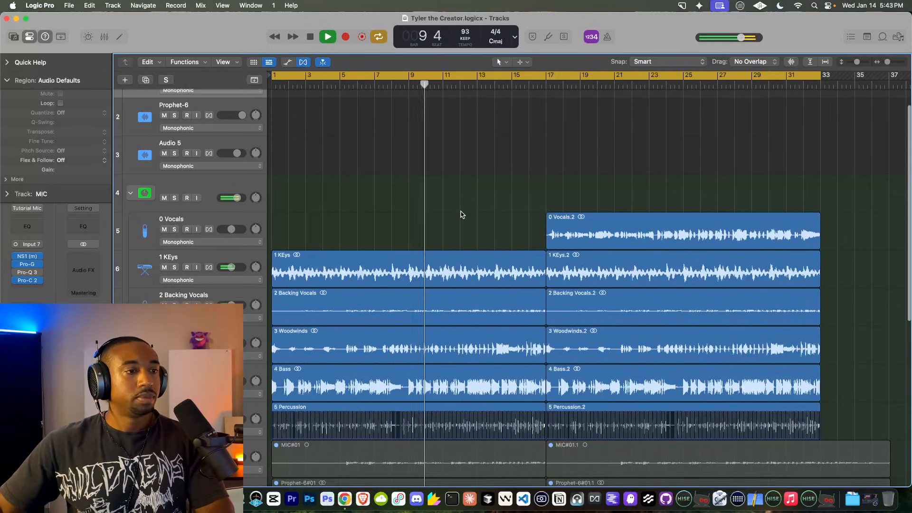
pyautogui.scroll(-11, 460, 212)
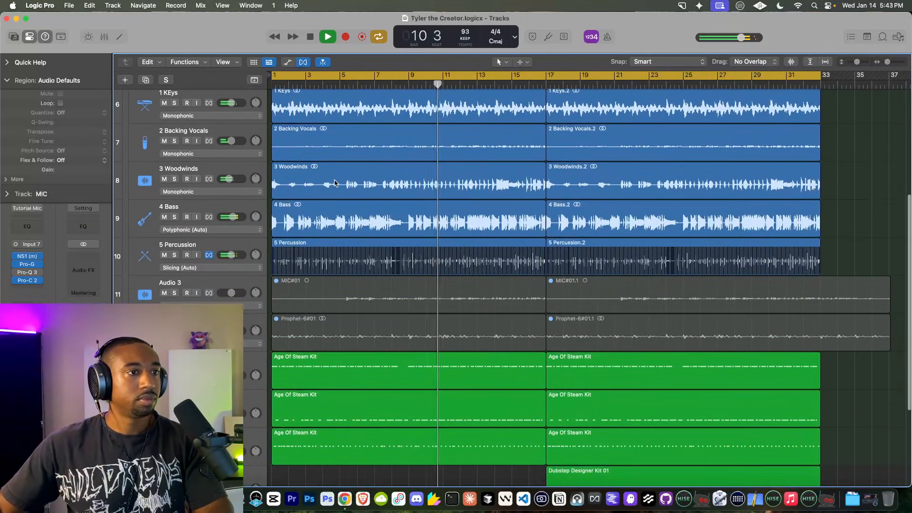
pyautogui.click(335, 181)
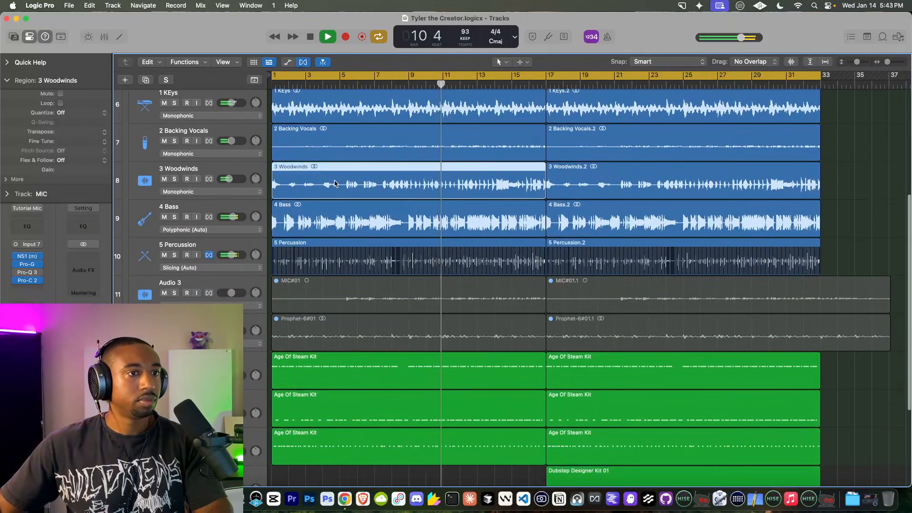
pyautogui.click(197, 172)
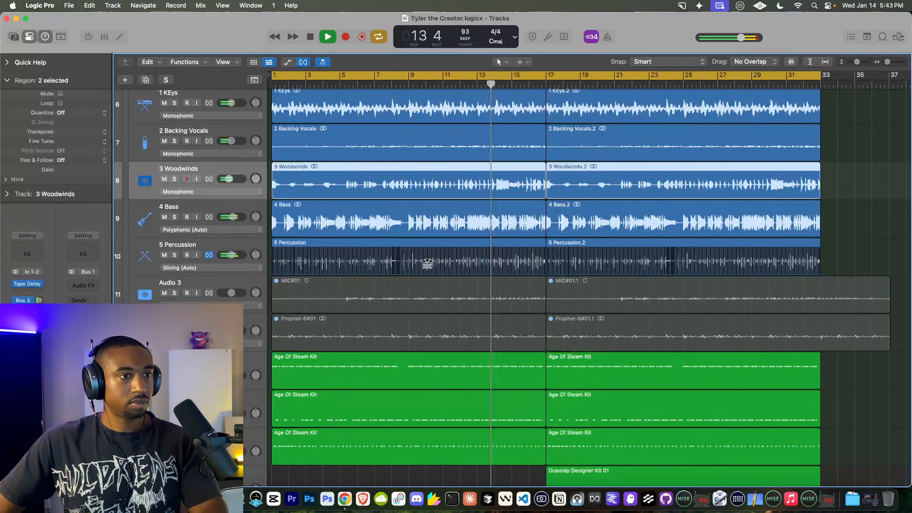
pyautogui.scroll(-5, 394, 249)
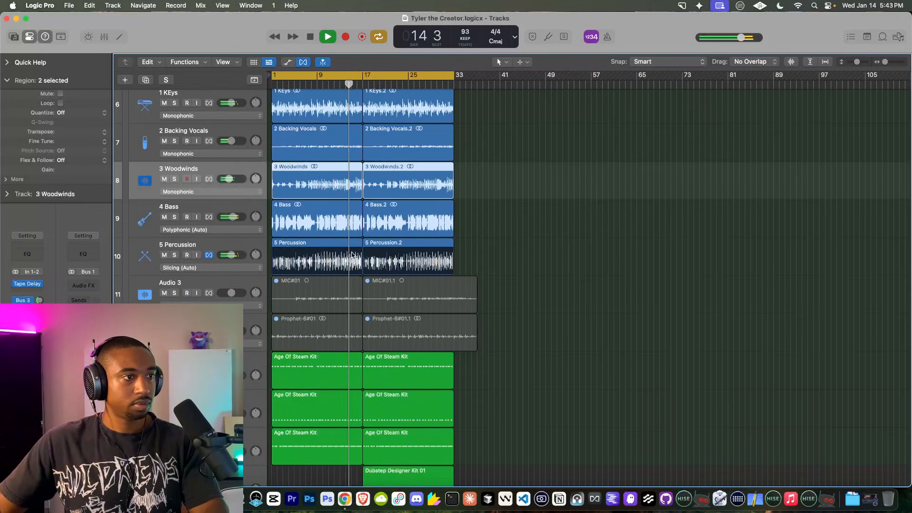
pyautogui.scroll(1, 359, 250)
pyautogui.scroll(5, 393, 230)
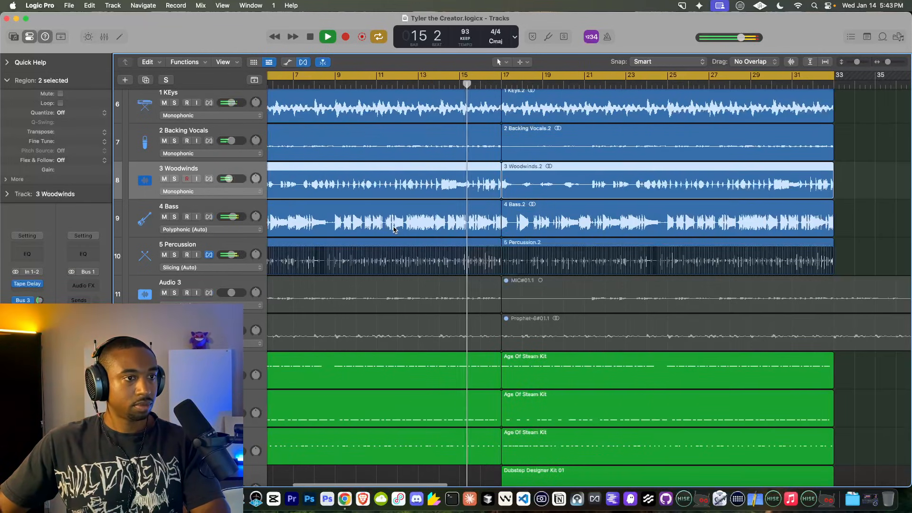
# Step: Create a new Audio 12 track with 4 Bass's settings and move the 4 Bass.2 region onto it
pyautogui.click(525, 222)
pyautogui.rightClick(525, 222)
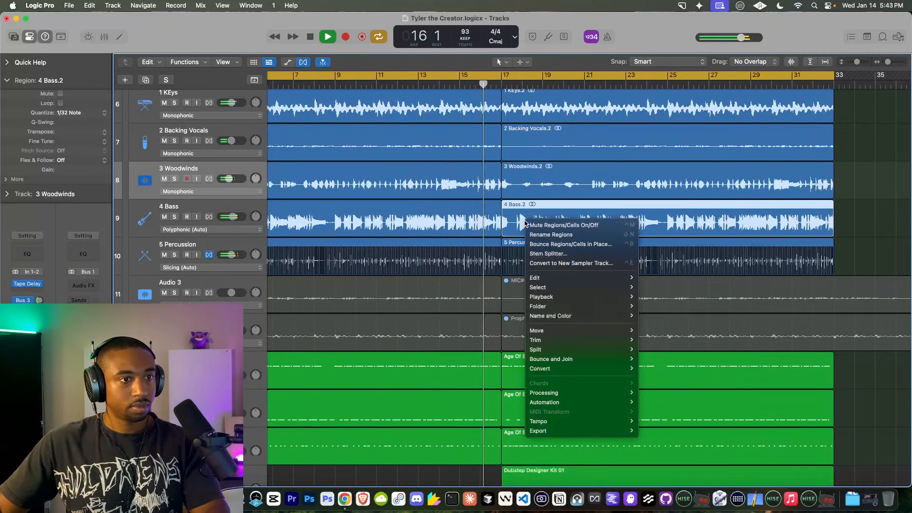
pyautogui.click(189, 210)
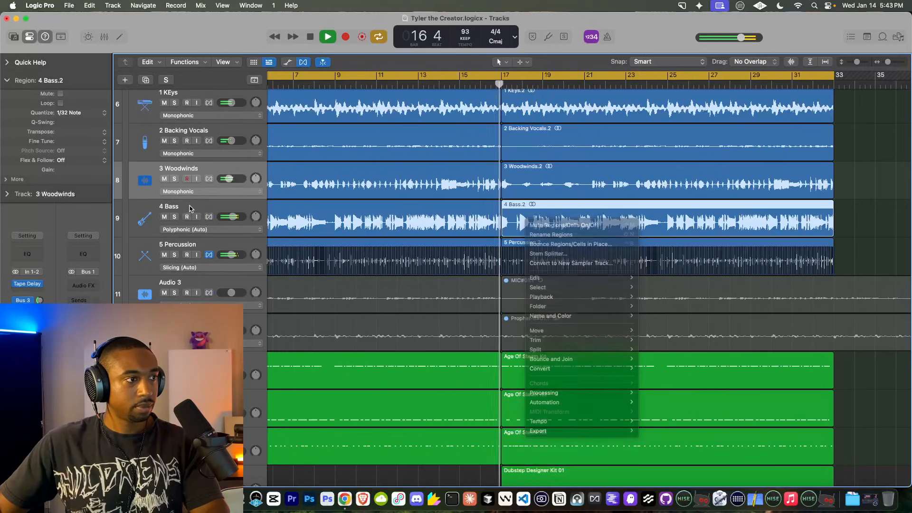
pyautogui.click(185, 209)
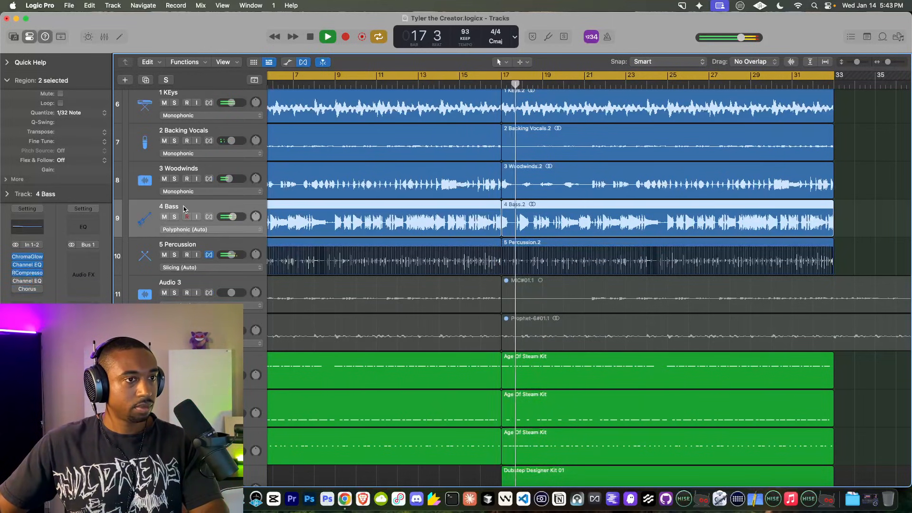
pyautogui.rightClick(185, 209)
pyautogui.click(182, 208)
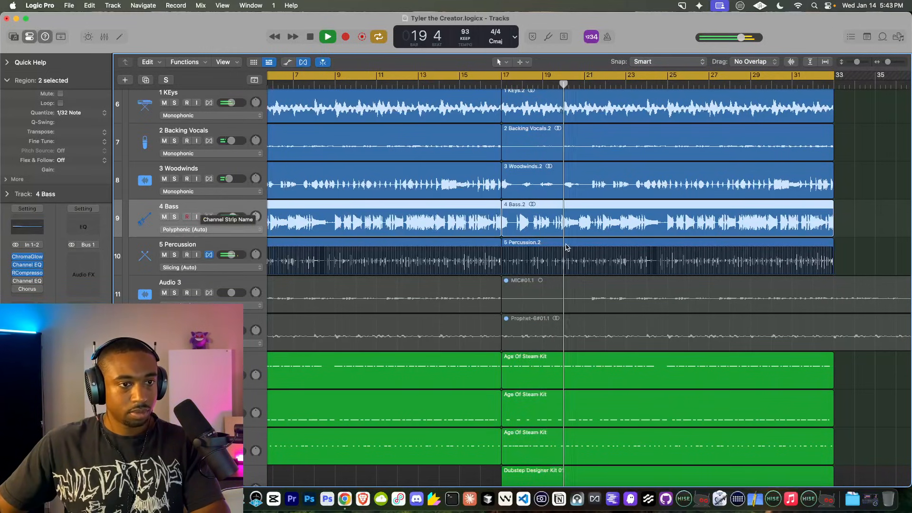
pyautogui.scroll(3, 560, 244)
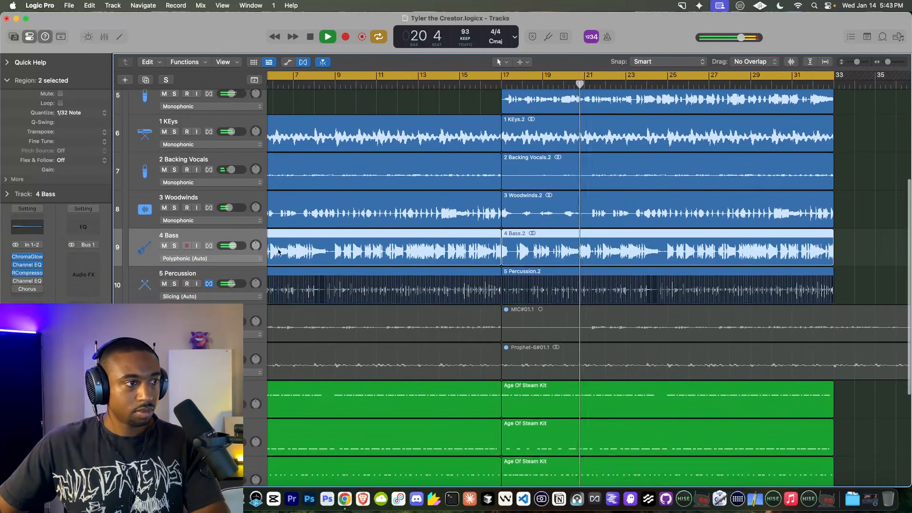
pyautogui.rightClick(216, 235)
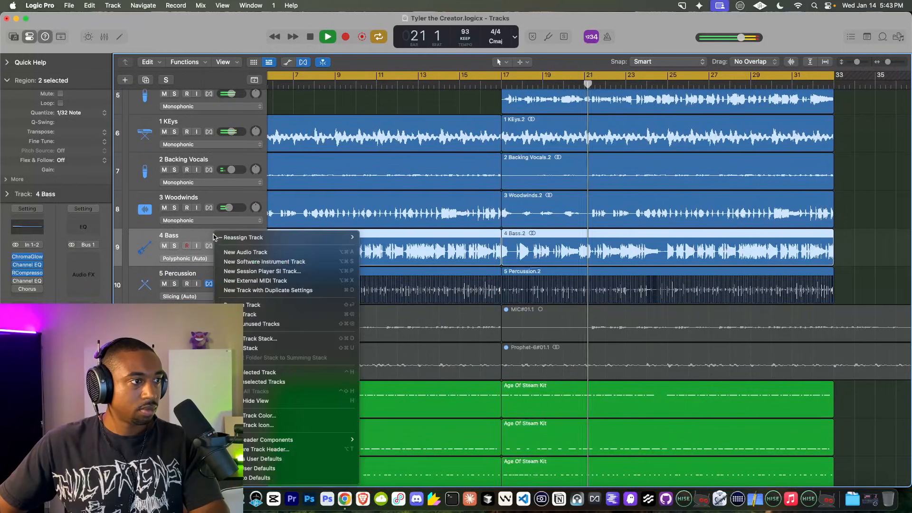
pyautogui.click(254, 290)
pyautogui.moveTo(565, 240); pyautogui.dragTo(563, 272)
# Step: Add a Channel EQ to Audio 12 with high-cut at about 167 Hz and high-quality processing
pyautogui.click(27, 281)
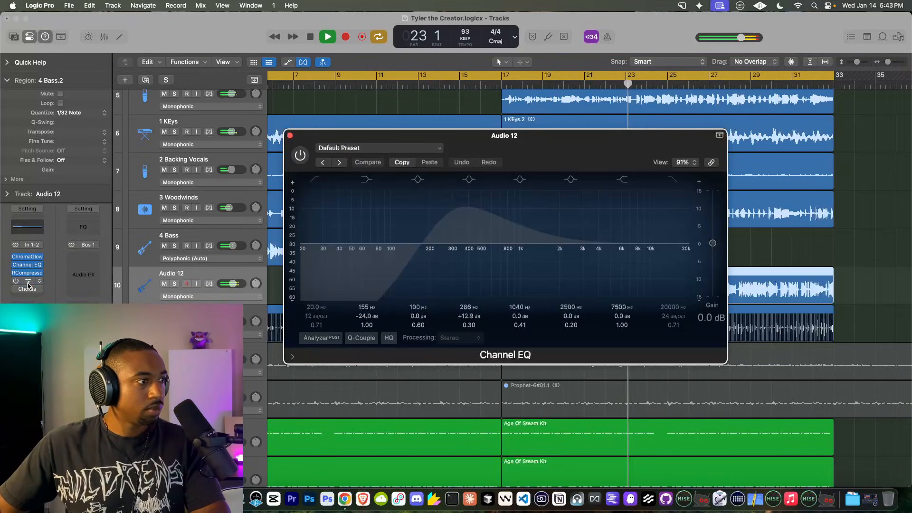
pyautogui.click(28, 297)
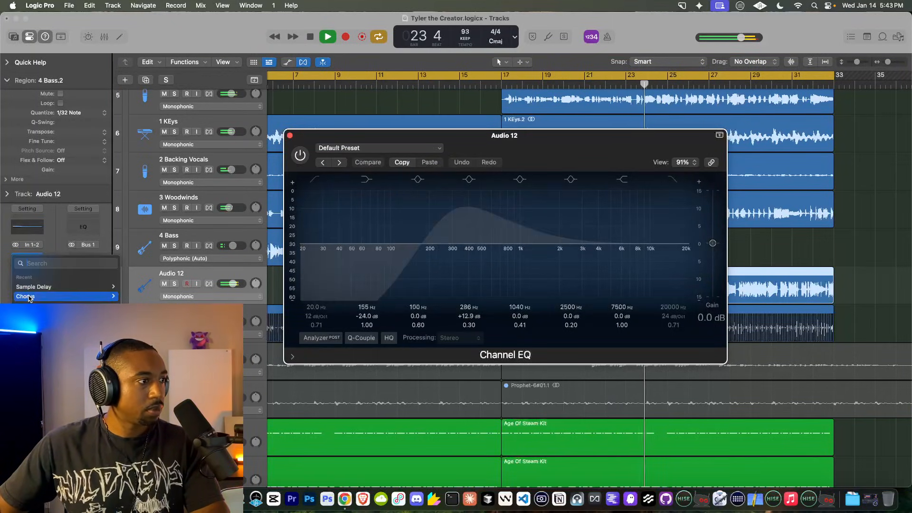
pyautogui.click(32, 309)
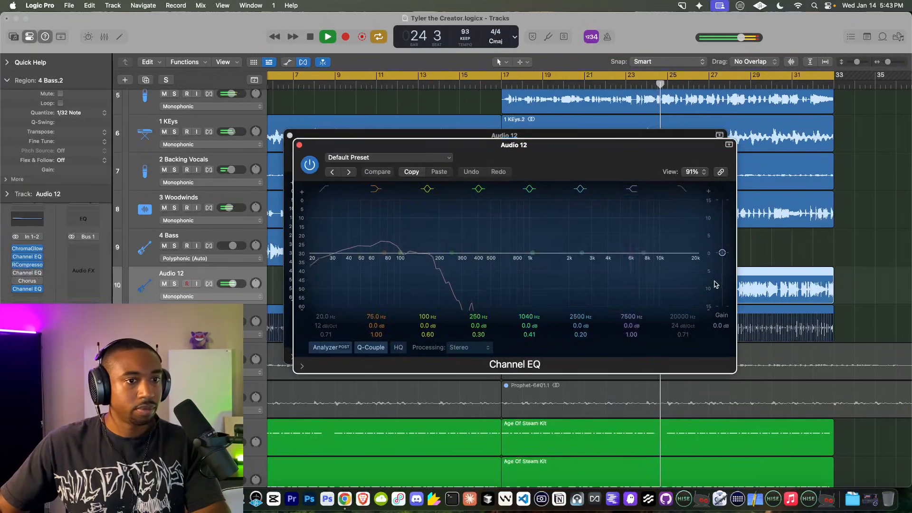
pyautogui.click(683, 189)
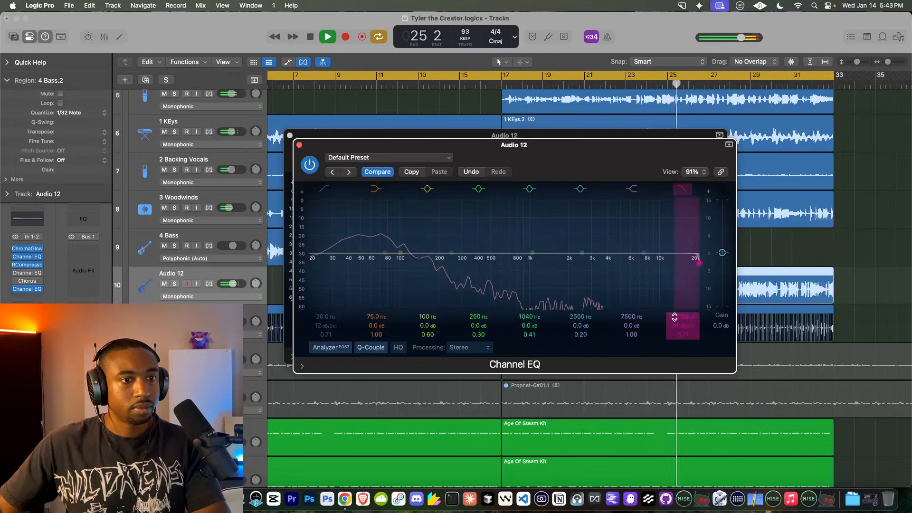
pyautogui.moveTo(674, 317); pyautogui.dragTo(674, 375)
pyautogui.click(400, 348)
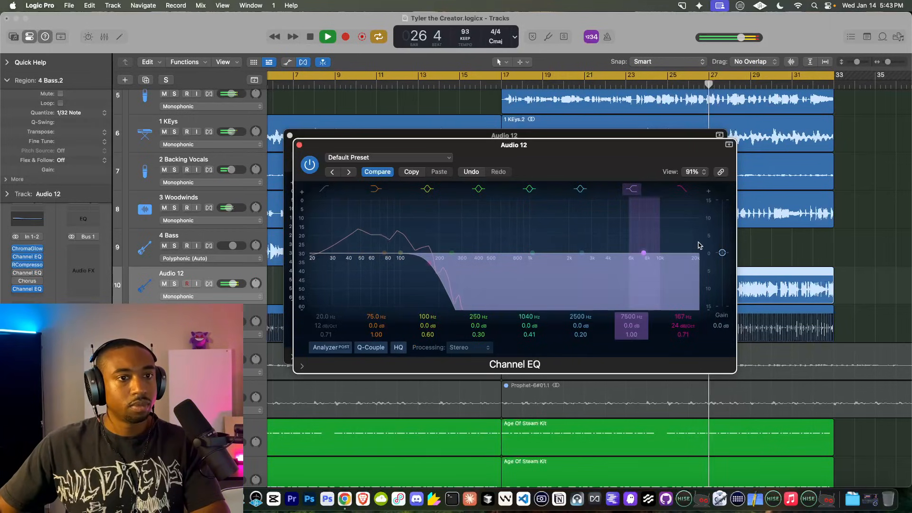
pyautogui.click(299, 145)
pyautogui.click(289, 136)
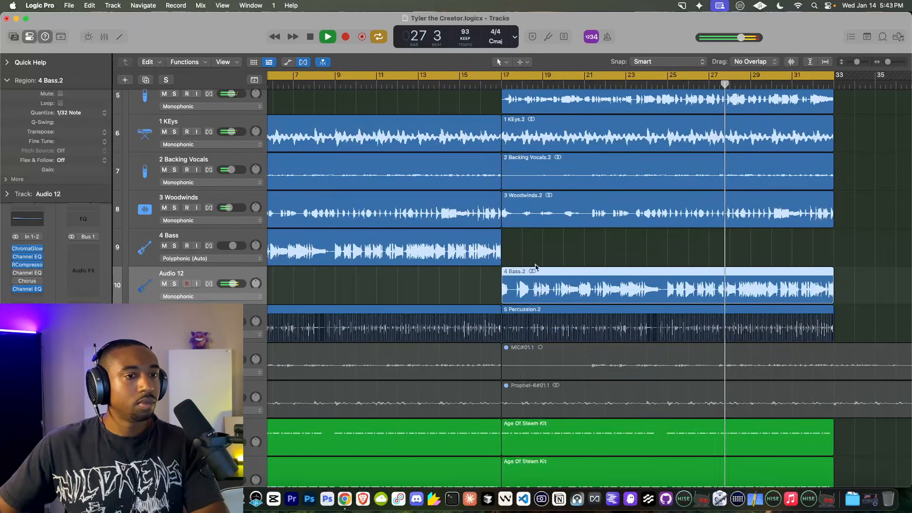
pyautogui.scroll(5, 219, 112)
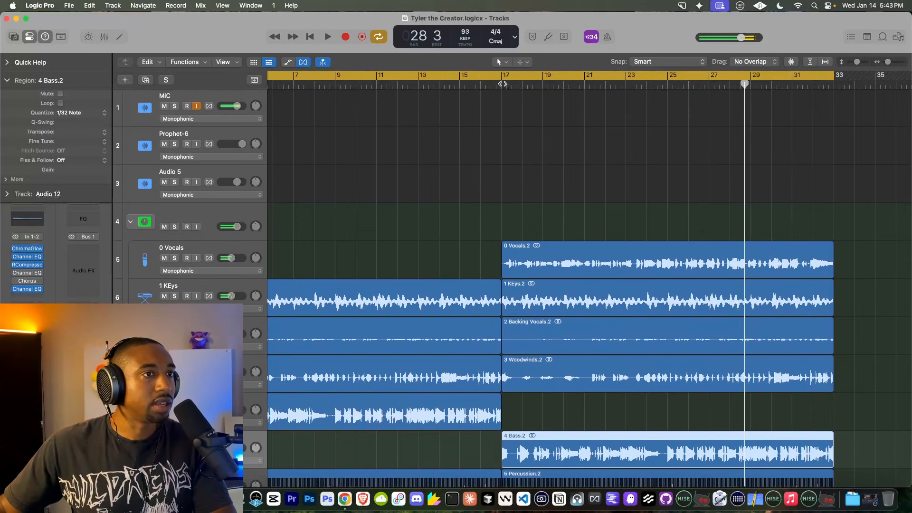
pyautogui.click(502, 84)
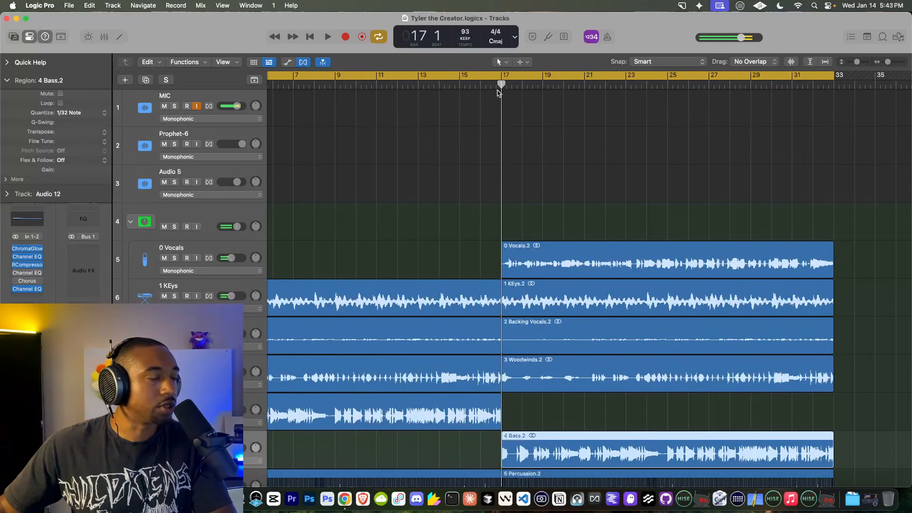
pyautogui.scroll(-3, 502, 217)
pyautogui.press('space')
pyautogui.click(588, 85)
pyautogui.scroll(3, 352, 193)
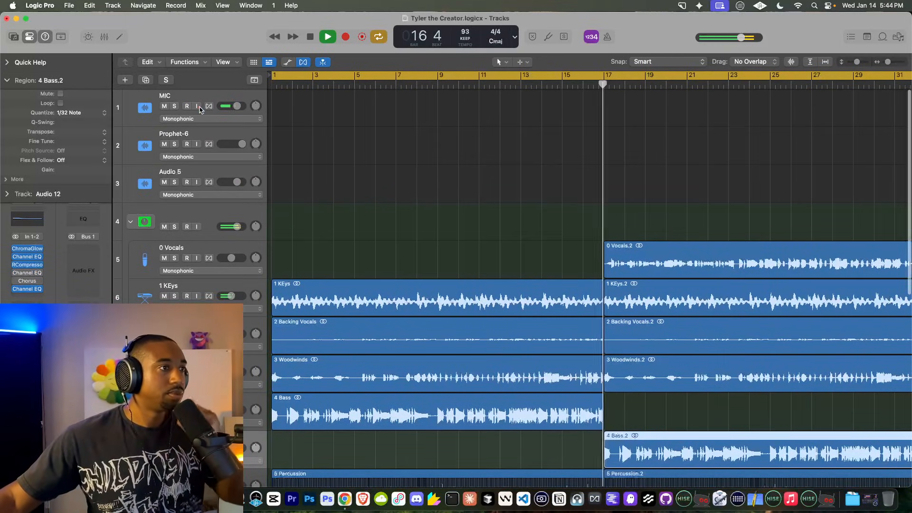
pyautogui.scroll(-2, 511, 193)
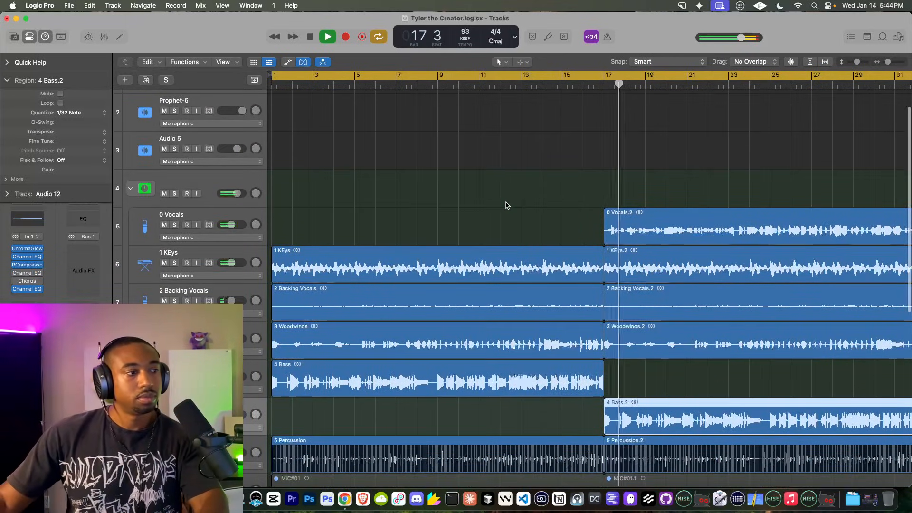
pyautogui.scroll(-3, 497, 221)
pyautogui.hscroll(5, 498, 222)
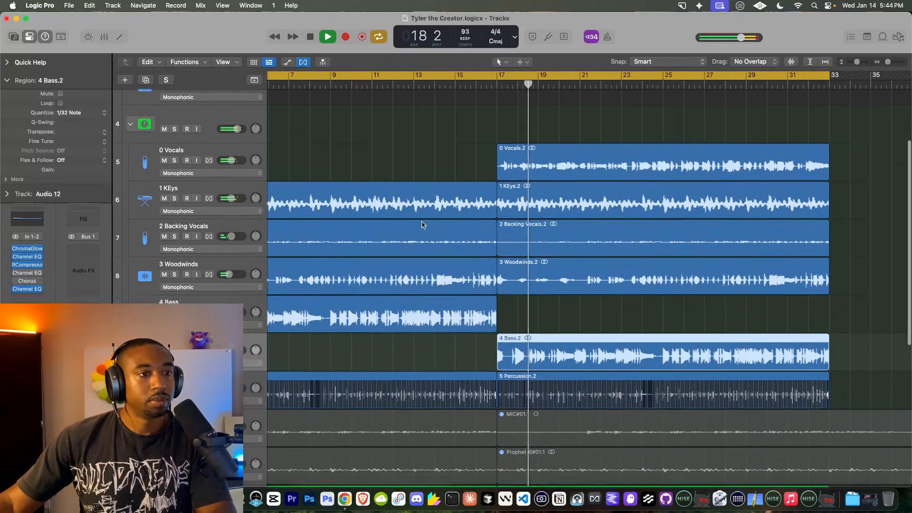
pyautogui.scroll(-7, 337, 214)
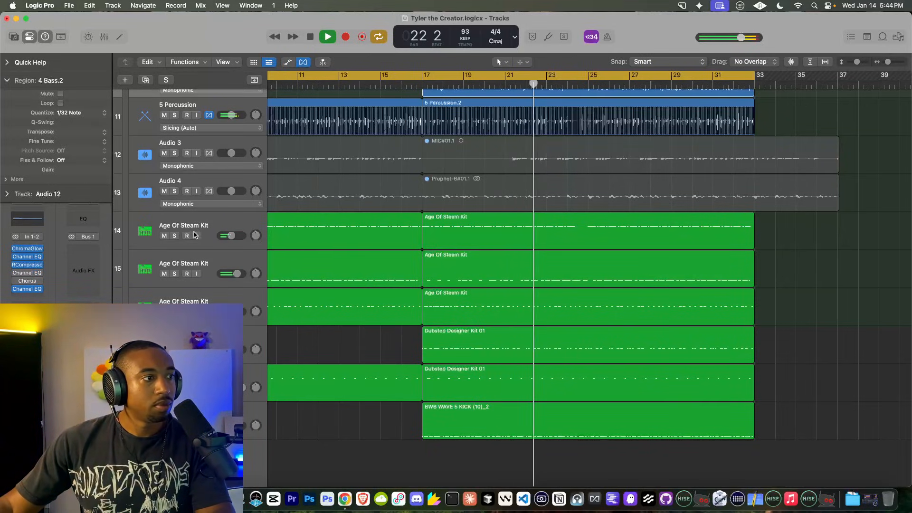
pyautogui.click(187, 340)
pyautogui.keyDown('shift'); pyautogui.click(187, 416); pyautogui.keyUp('shift')
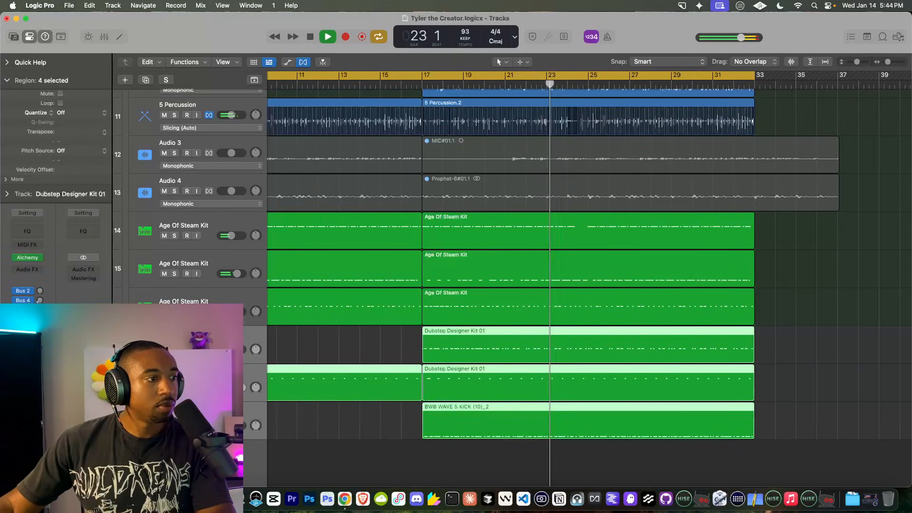
pyautogui.moveTo(172, 340); pyautogui.dragTo(172, 276)
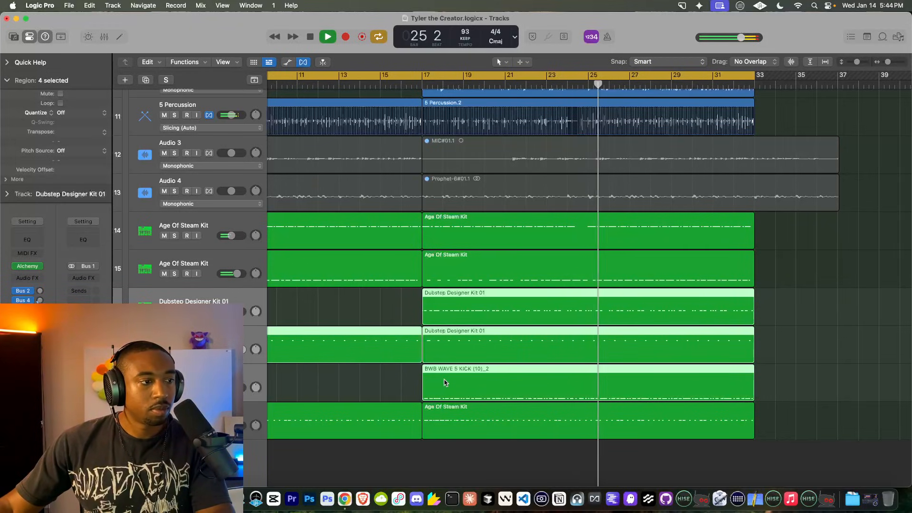
pyautogui.scroll(3, 405, 397)
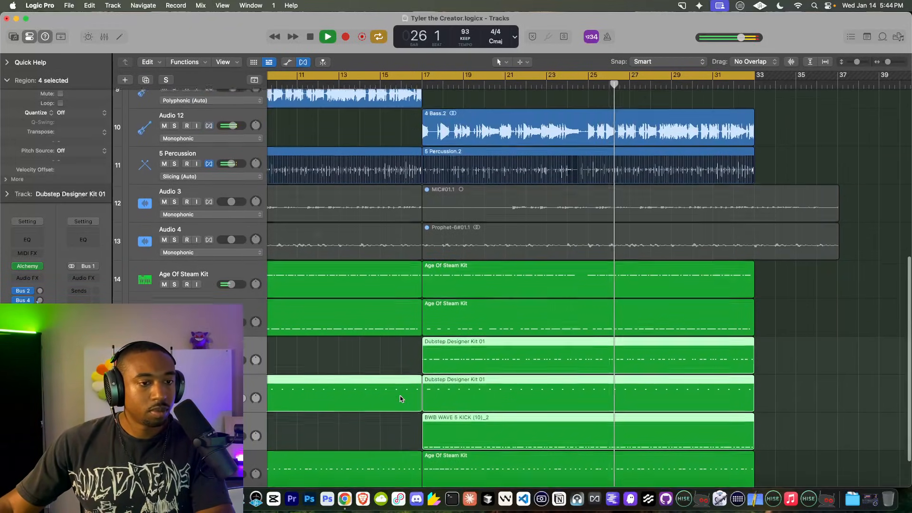
pyautogui.click(412, 430)
pyautogui.scroll(-2, 411, 430)
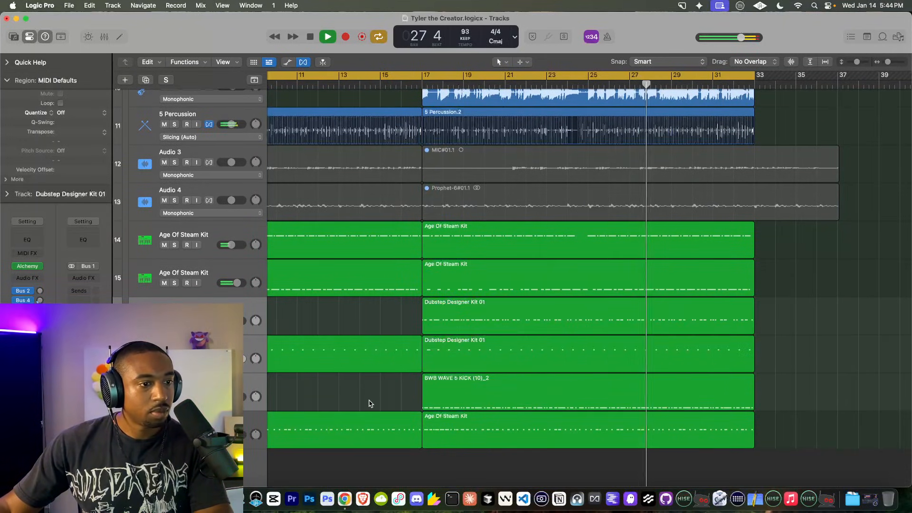
pyautogui.click(617, 392)
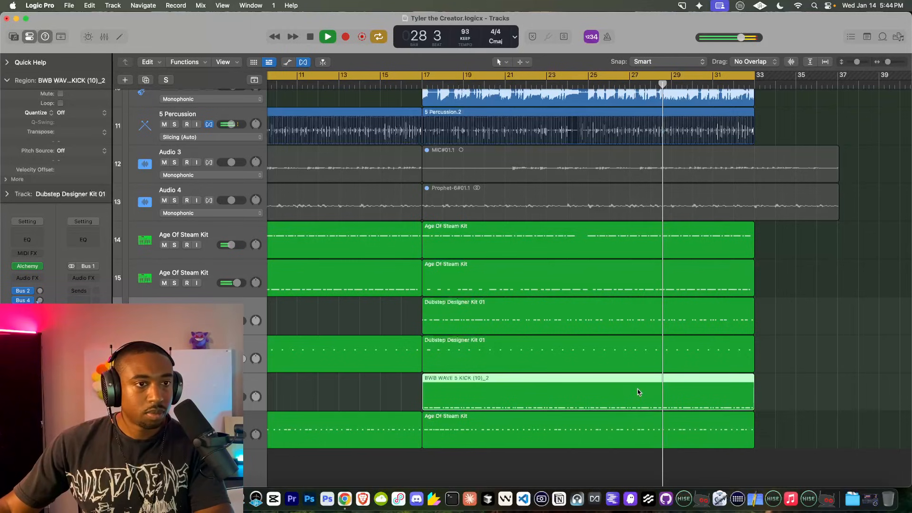
pyautogui.scroll(4, 638, 391)
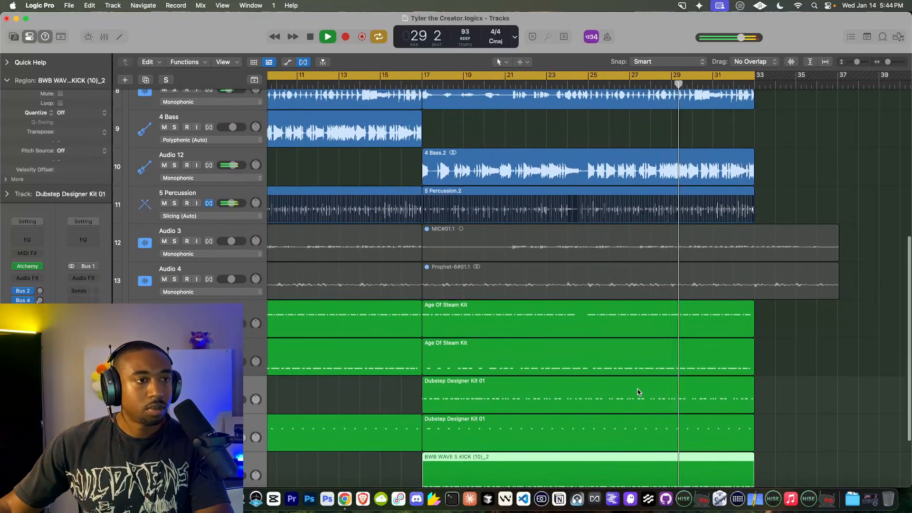
pyautogui.scroll(1, 638, 392)
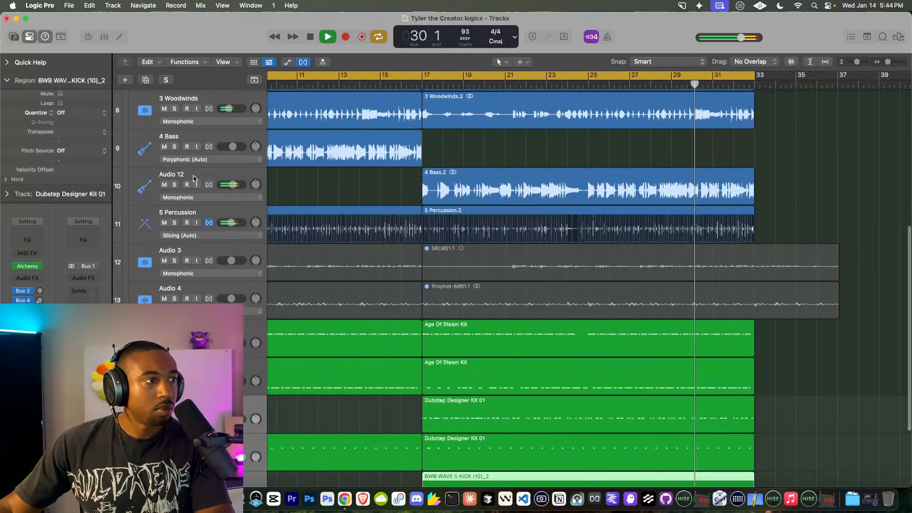
pyautogui.click(170, 194)
pyautogui.scroll(-4, 539, 298)
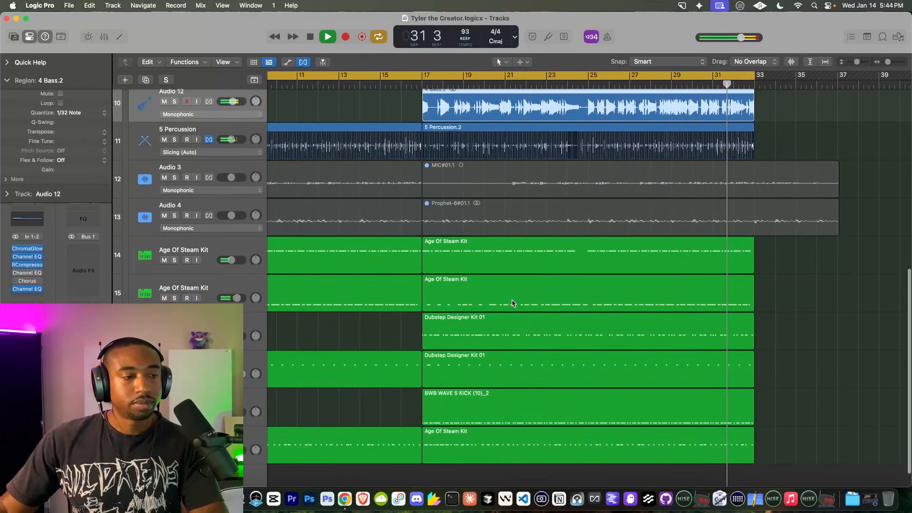
pyautogui.scroll(10, 512, 302)
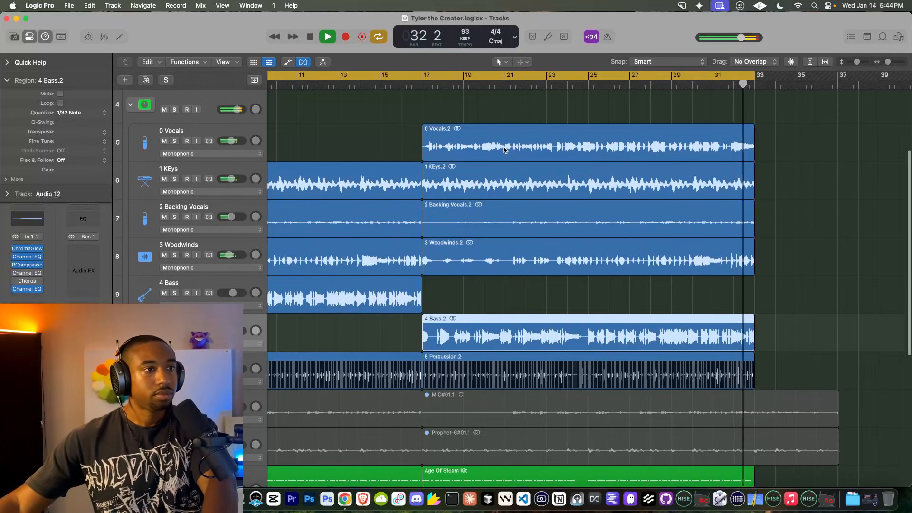
pyautogui.click(503, 150)
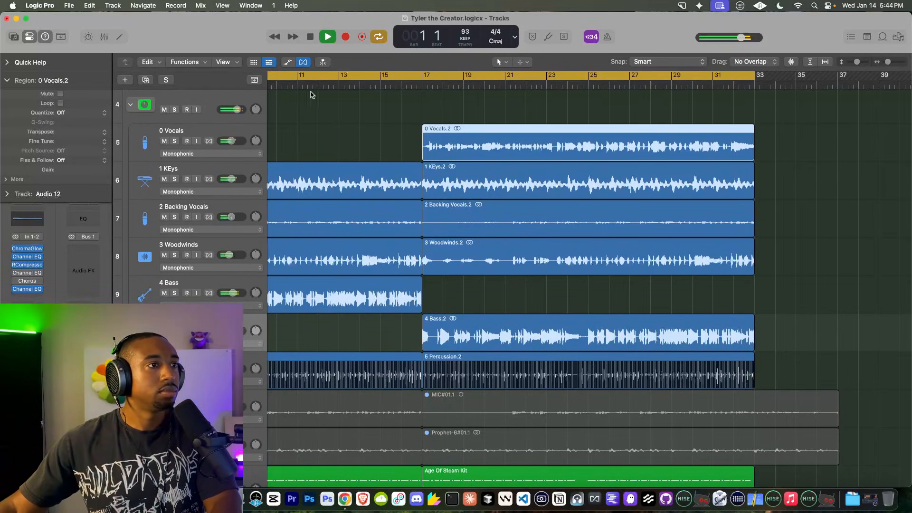
# Step: Enable flex editing on 0 Vocals and quantize its region to 1/32 notes
pyautogui.click(212, 141)
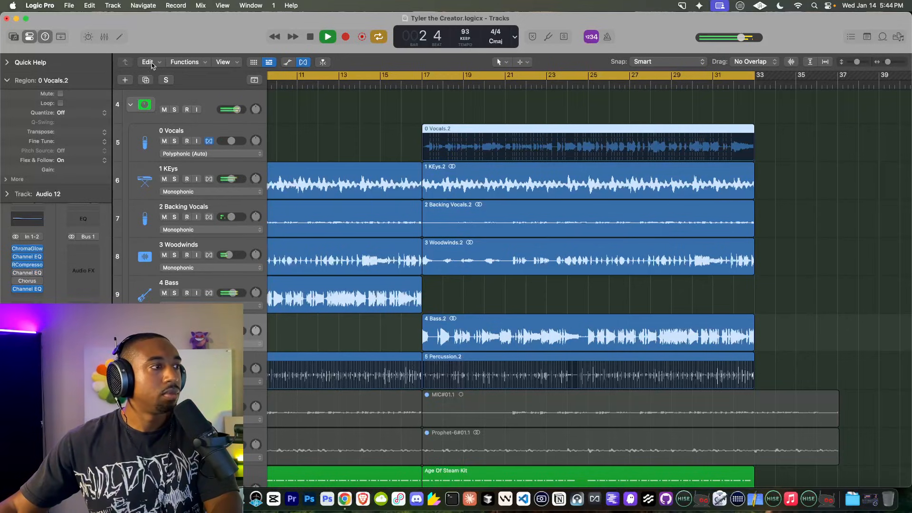
pyautogui.click(60, 113)
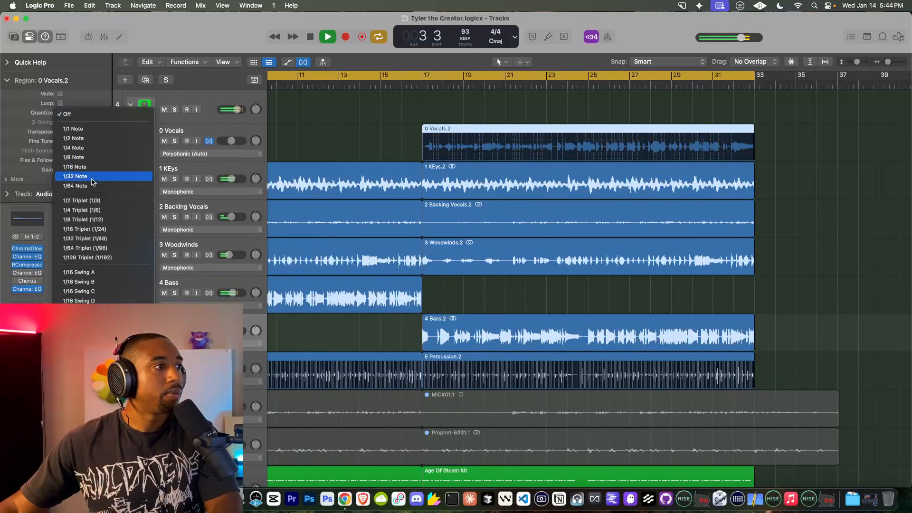
pyautogui.click(76, 177)
# Step: Move the playhead to bar 17 and turn on input monitoring for the MIC track
pyautogui.click(422, 85)
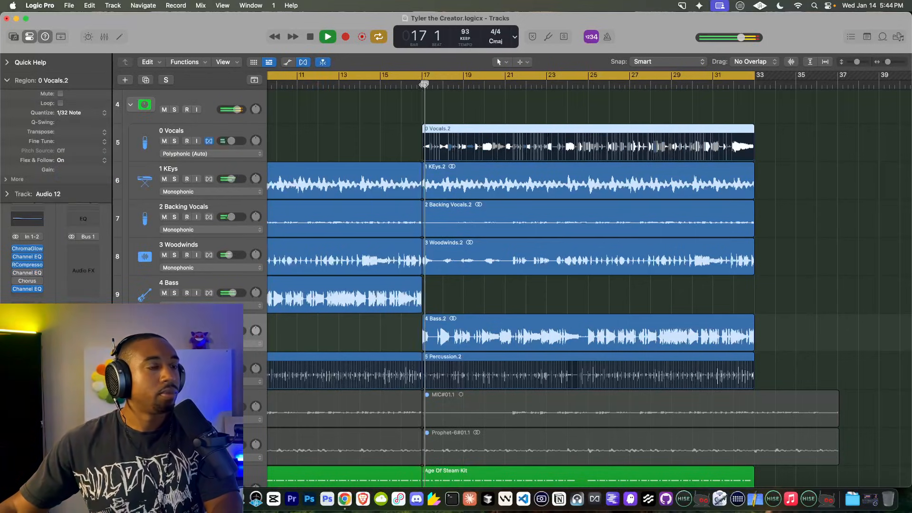
pyautogui.scroll(5, 332, 138)
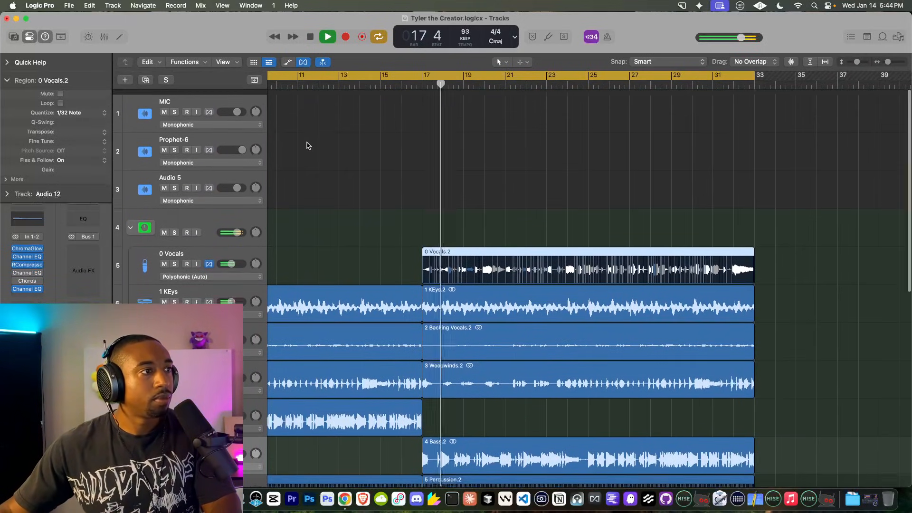
pyautogui.click(197, 106)
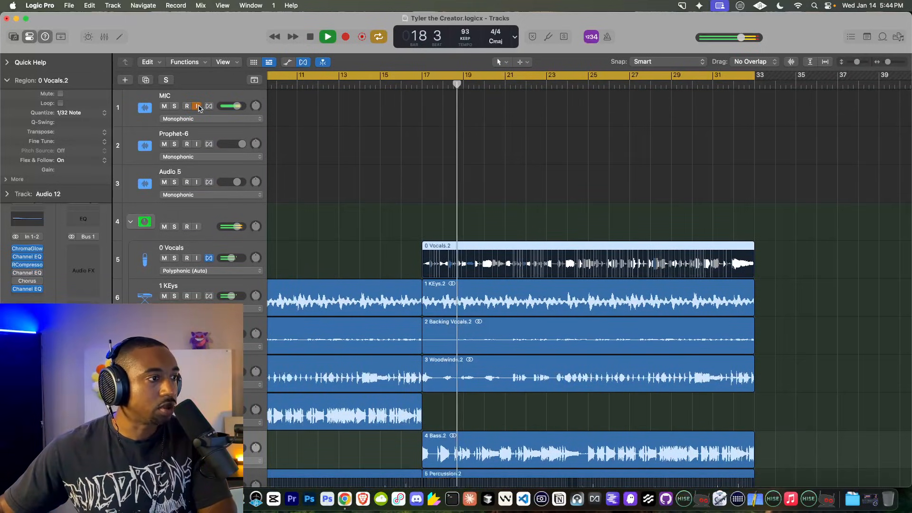
pyautogui.scroll(-5, 332, 175)
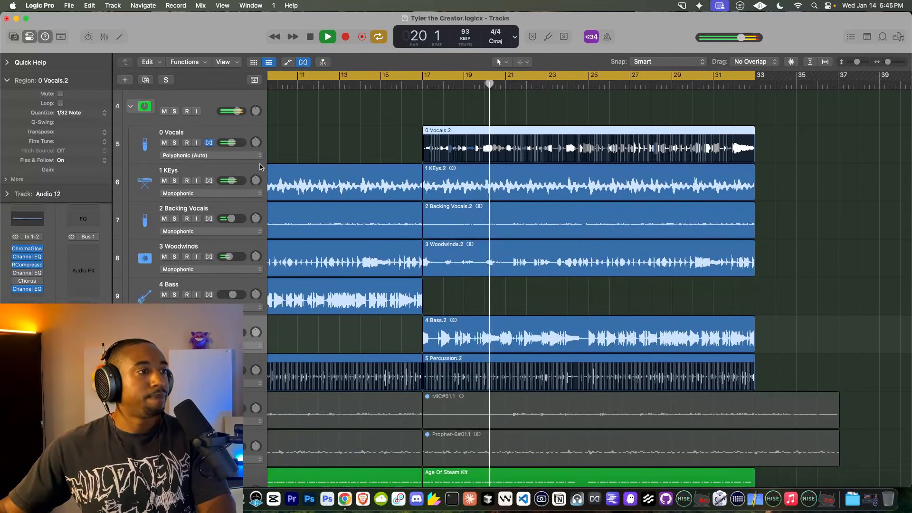
pyautogui.scroll(-5, 356, 135)
pyautogui.scroll(-5, 356, 135)
pyautogui.scroll(3, 356, 135)
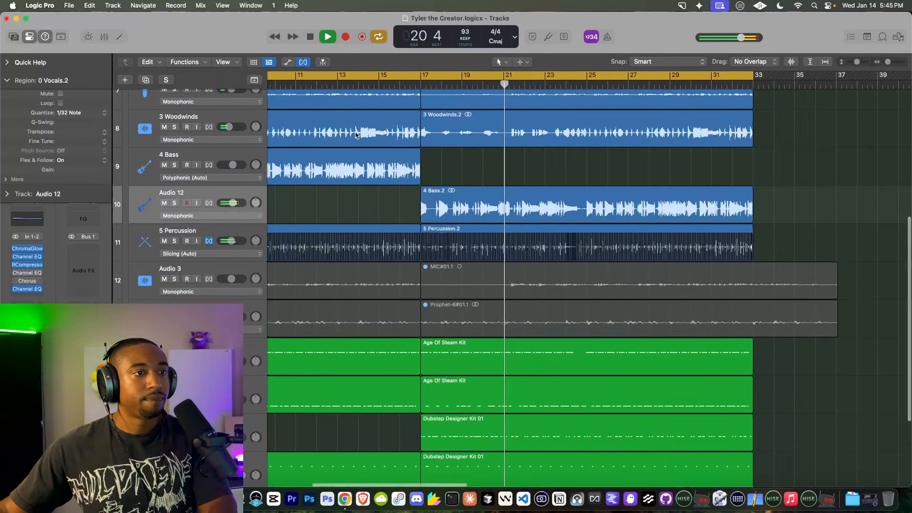
pyautogui.scroll(-3, 356, 135)
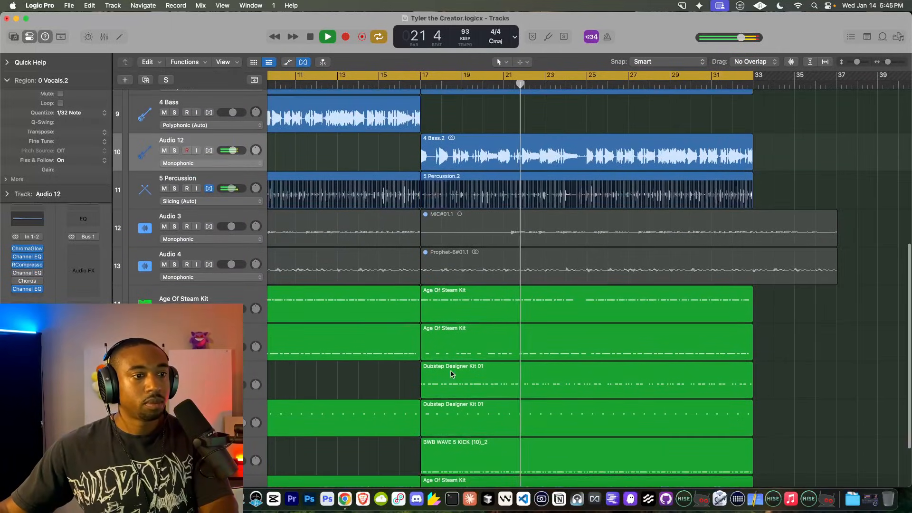
pyautogui.scroll(-3, 426, 346)
pyautogui.scroll(2, 426, 346)
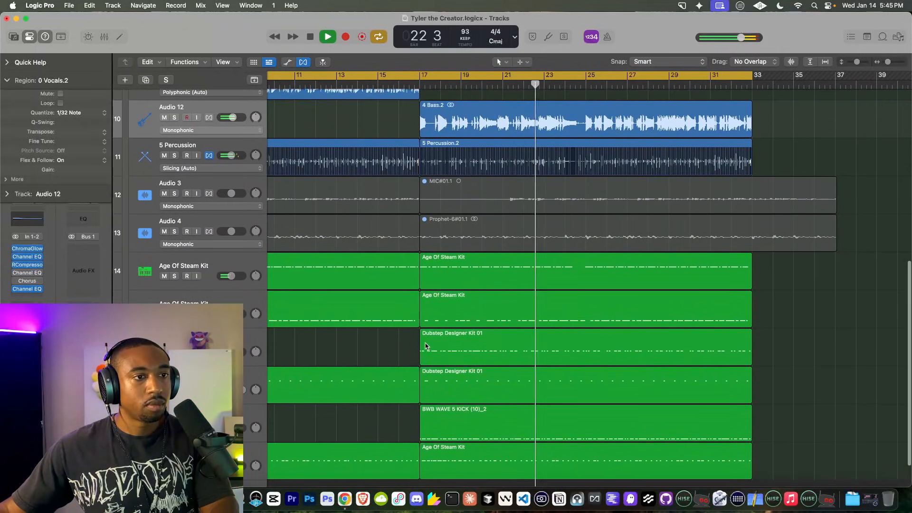
pyautogui.scroll(-3, 426, 345)
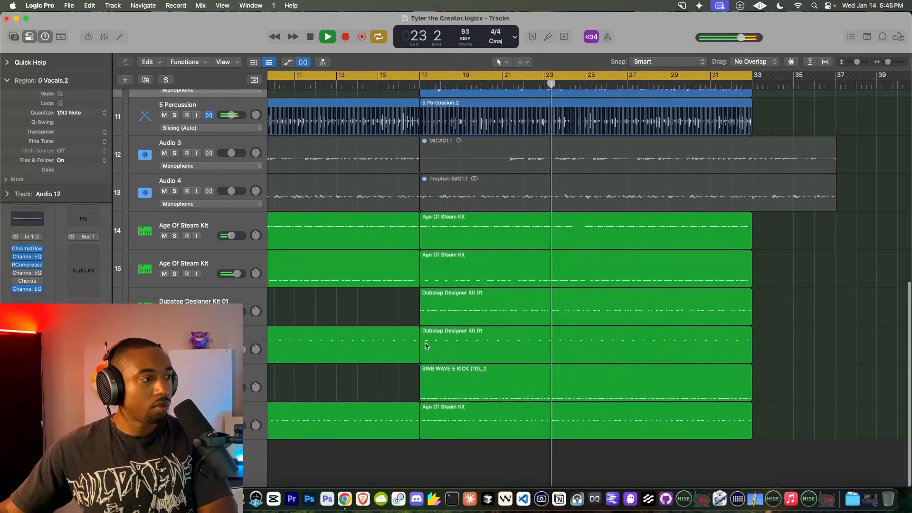
# Step: Insert a Channel EQ on the track stack with high quality on and gain at -4.1 dB
pyautogui.scroll(2, 394, 351)
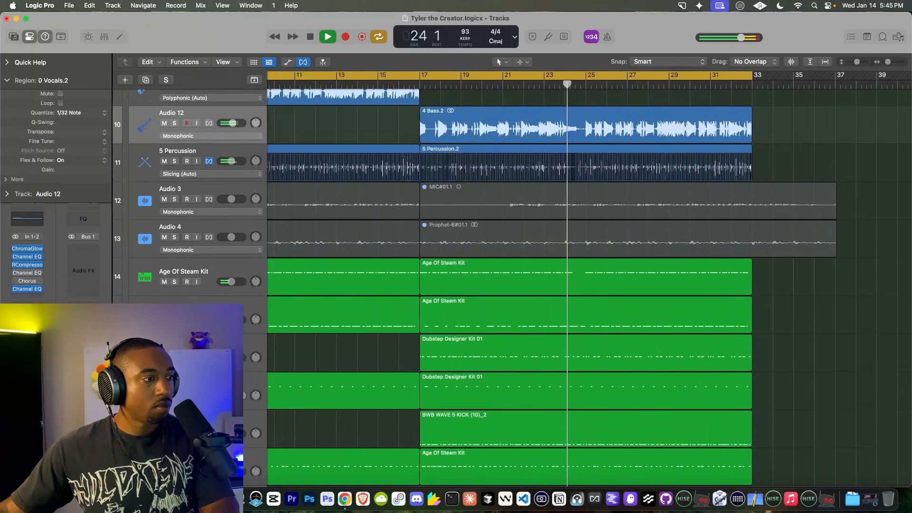
pyautogui.scroll(10, 162, 269)
pyautogui.click(159, 222)
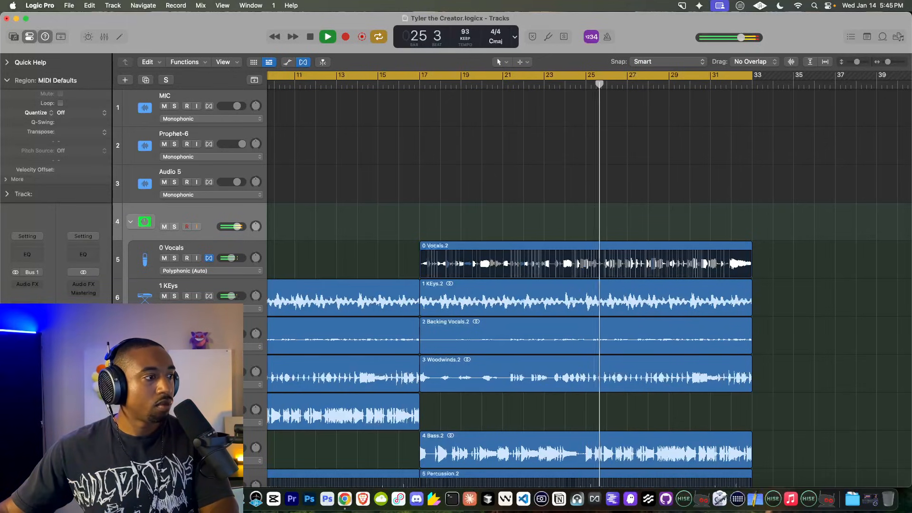
pyautogui.click(28, 284)
pyautogui.click(32, 287)
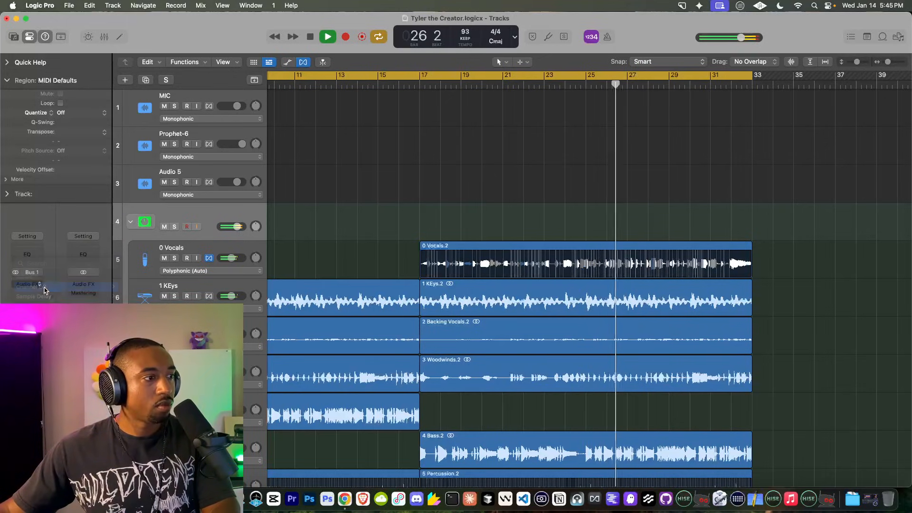
pyautogui.click(388, 337)
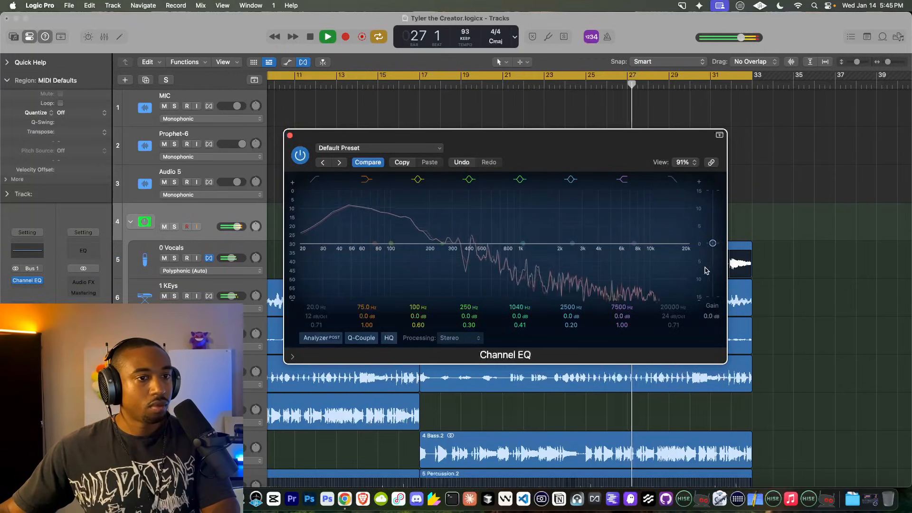
pyautogui.moveTo(712, 245); pyautogui.dragTo(712, 259)
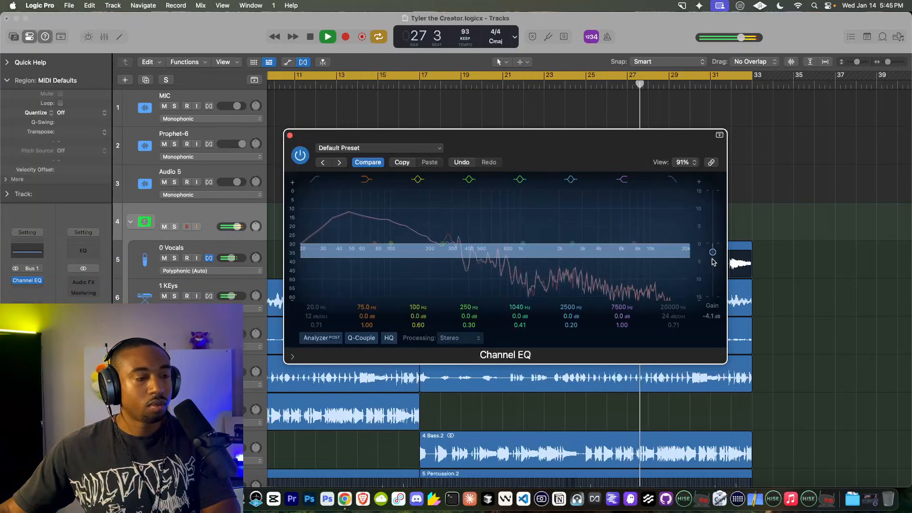
# Step: Add an Expander after the Channel EQ, switched to RMS mode
pyautogui.click(36, 281)
pyautogui.write('expand')
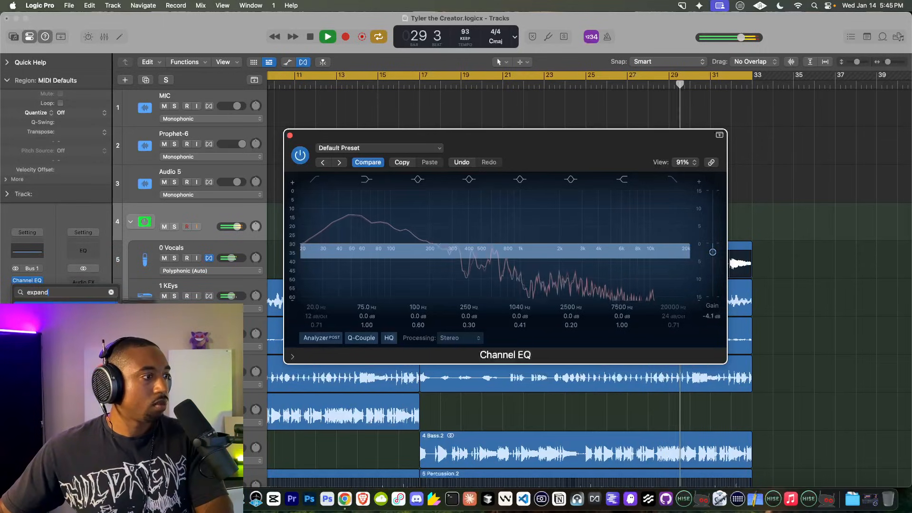
pyautogui.press('Return')
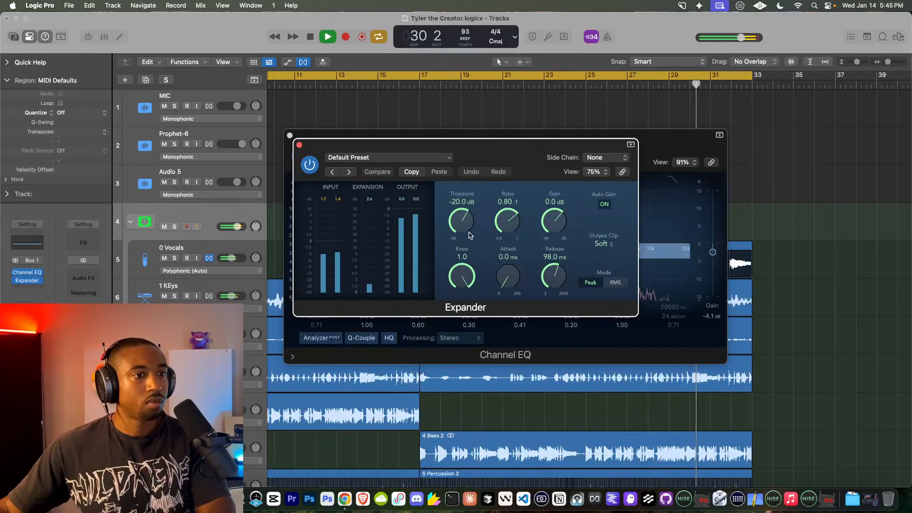
pyautogui.click(614, 283)
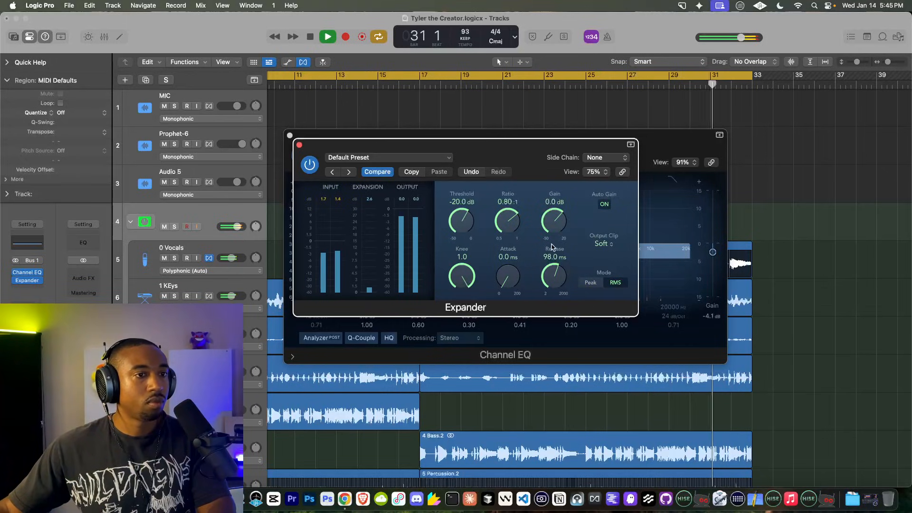
pyautogui.click(299, 144)
pyautogui.click(290, 135)
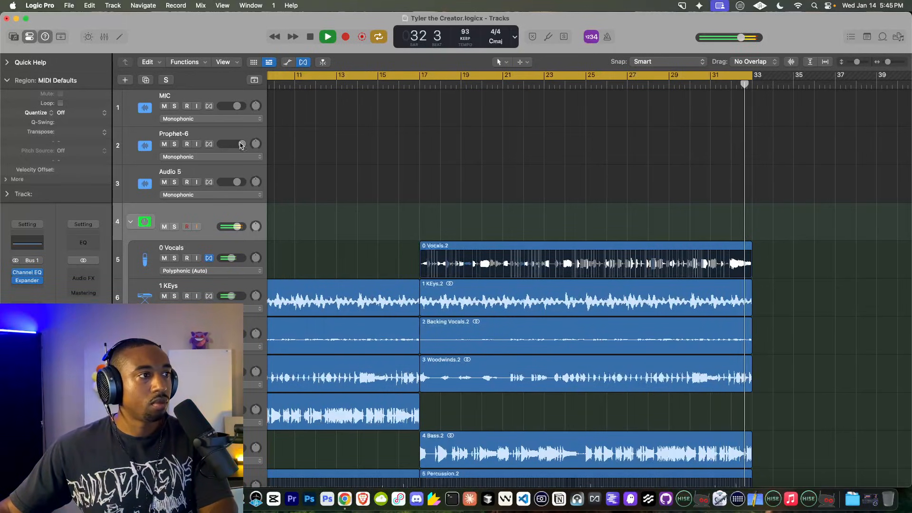
# Step: Audition the vocal from around bar 31
pyautogui.press('space')
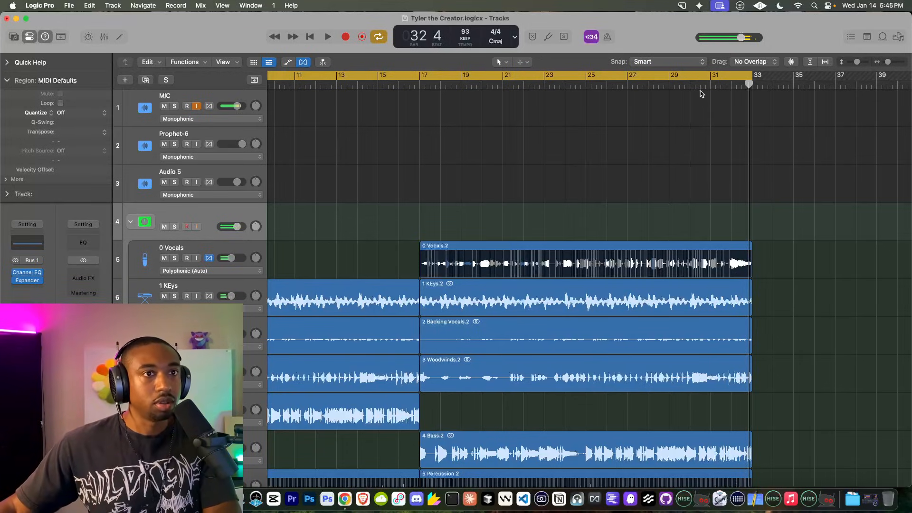
pyautogui.press('space')
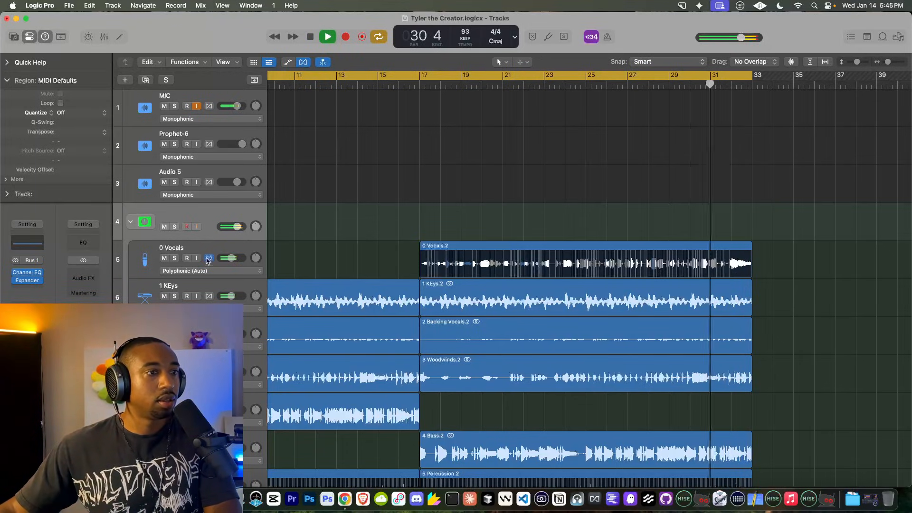
pyautogui.scroll(6, 658, 241)
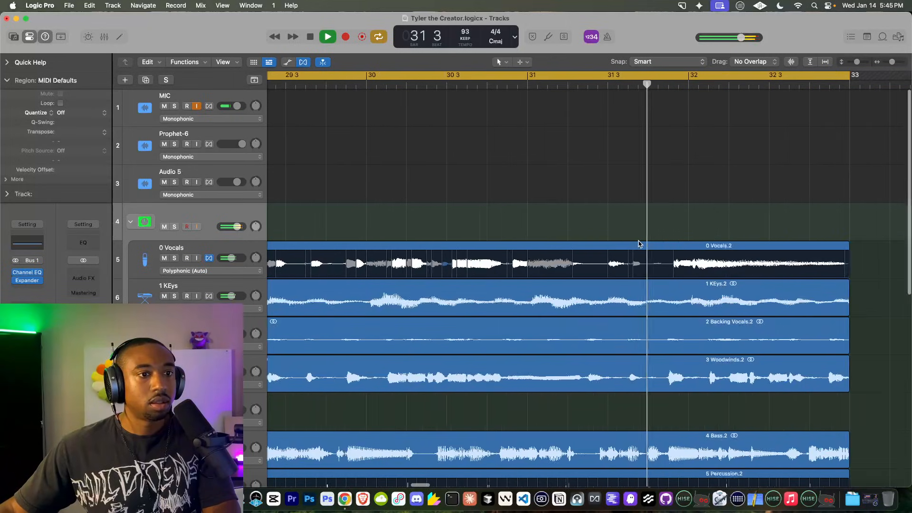
pyautogui.press('space')
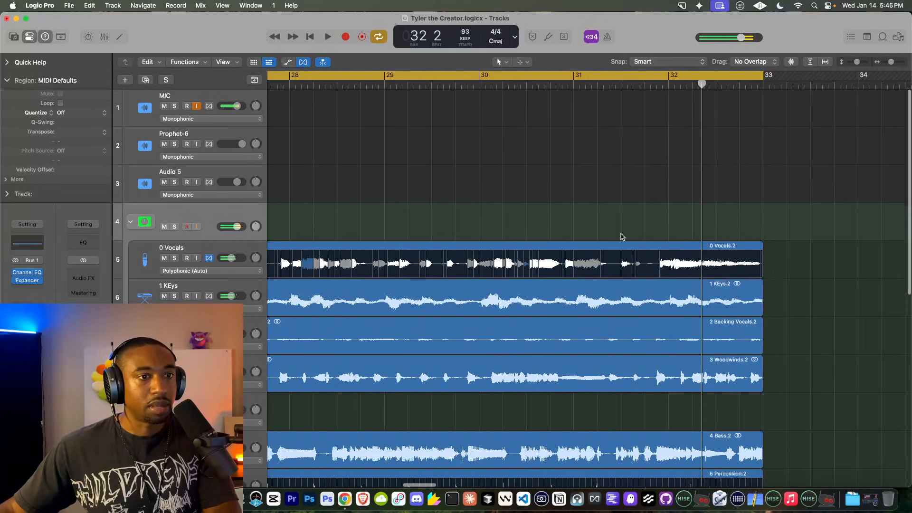
pyautogui.scroll(4, 621, 238)
pyautogui.click(546, 85)
pyautogui.press('space')
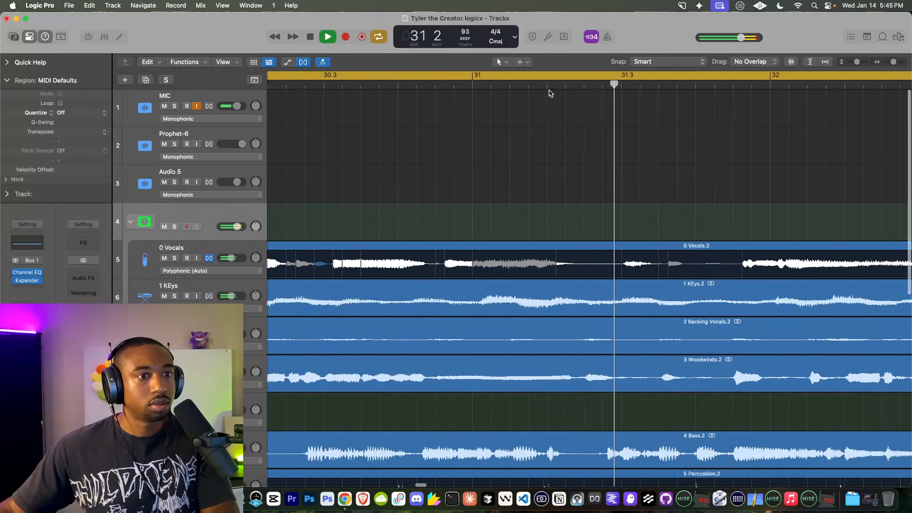
# Step: Split 0 Vocals at bar 31 beat 3 and just earlier, delete the short slice, and zoom out
pyautogui.click(622, 252)
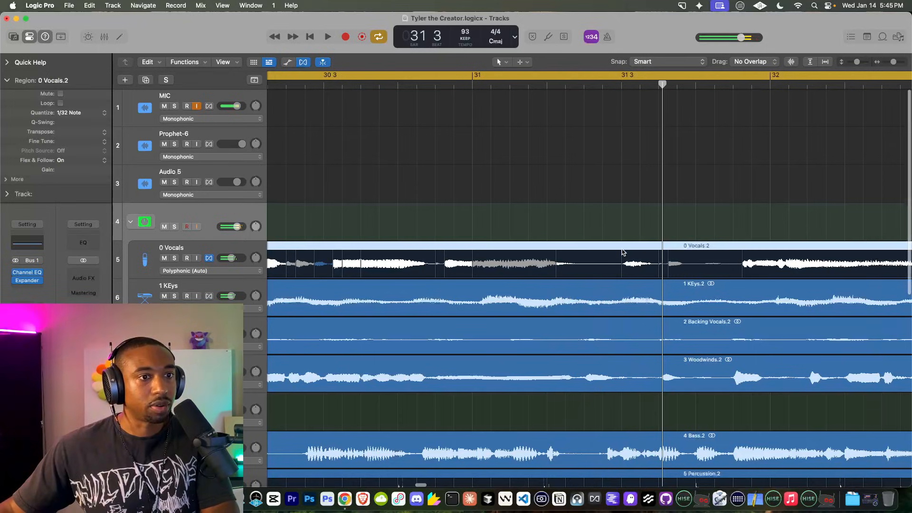
pyautogui.click(618, 85)
pyautogui.press('super+t')
pyautogui.moveTo(675, 83); pyautogui.dragTo(657, 84)
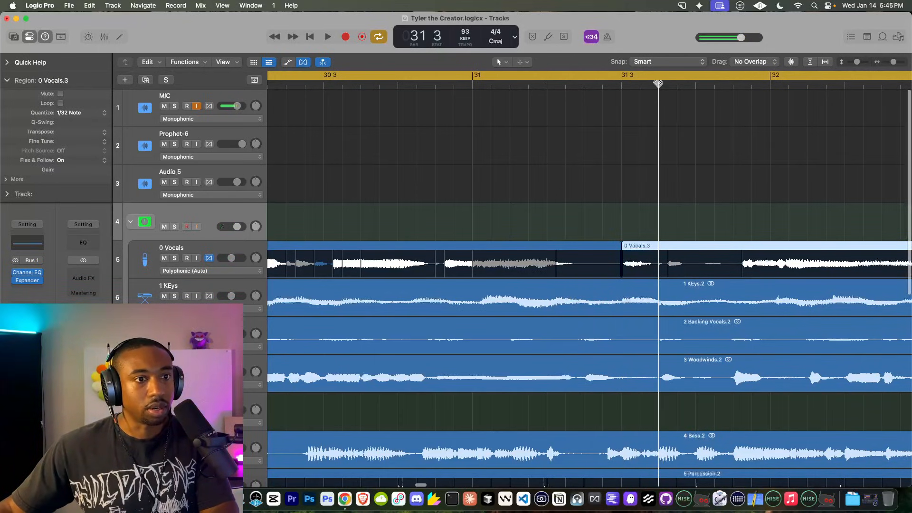
pyautogui.click(637, 246)
pyautogui.press('Delete')
pyautogui.press('space')
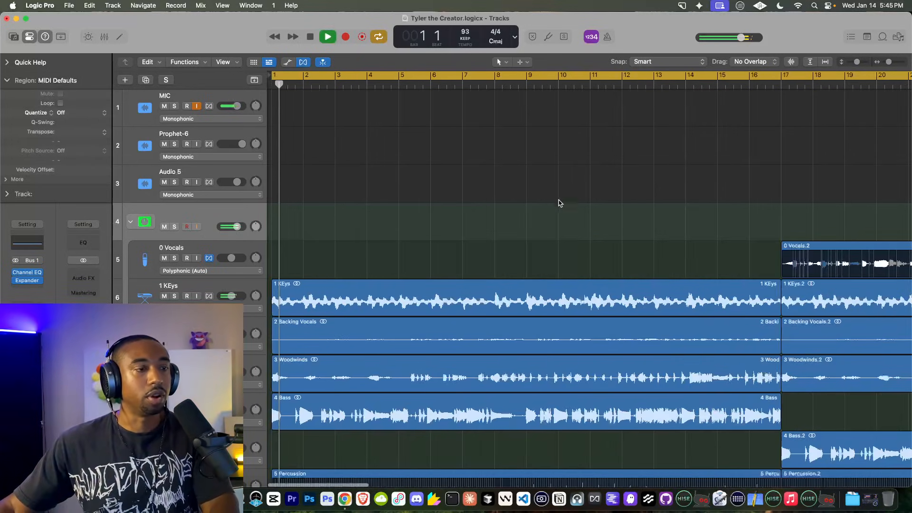
pyautogui.press('super+Left')
pyautogui.press('super+Left')
pyautogui.press('super+Left')
pyautogui.press('super+Left')
pyautogui.click(356, 84)
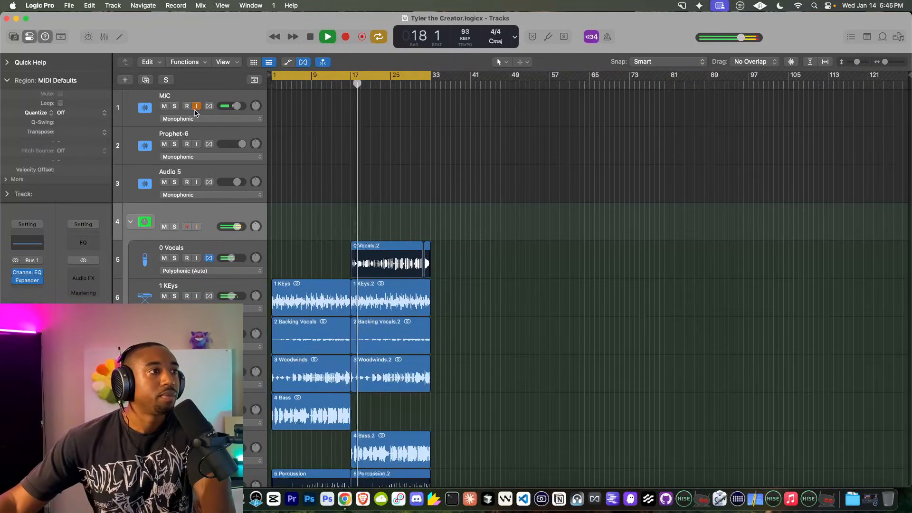
# Step: Raise the 0 Vocals compressor threshold to -14.5
pyautogui.click(194, 249)
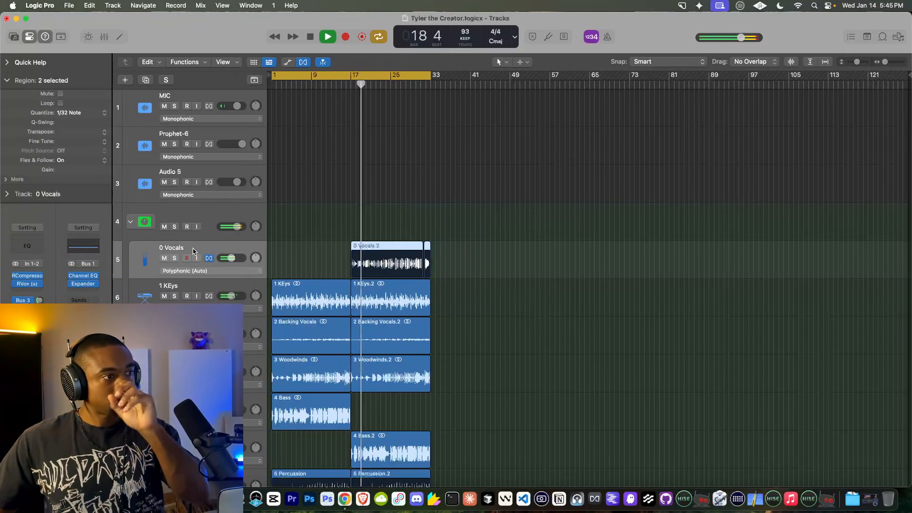
pyautogui.click(32, 276)
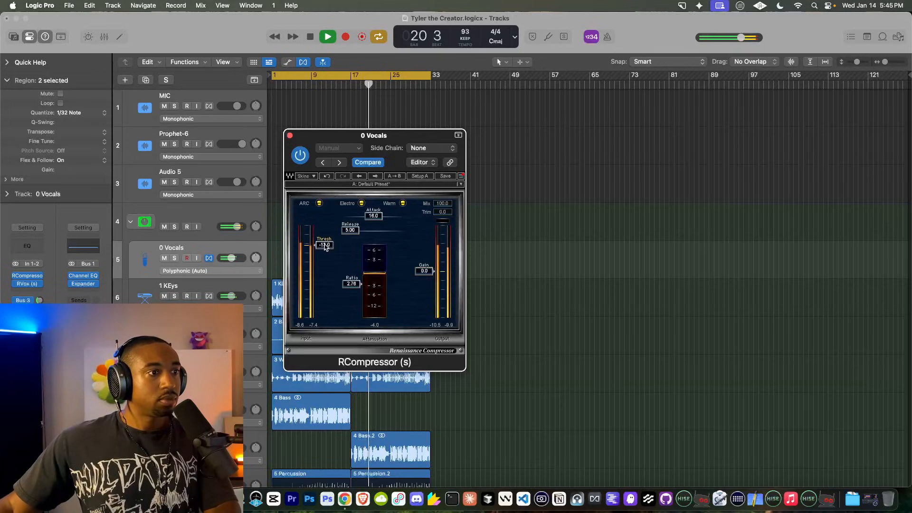
pyautogui.moveTo(325, 246); pyautogui.dragTo(325, 249)
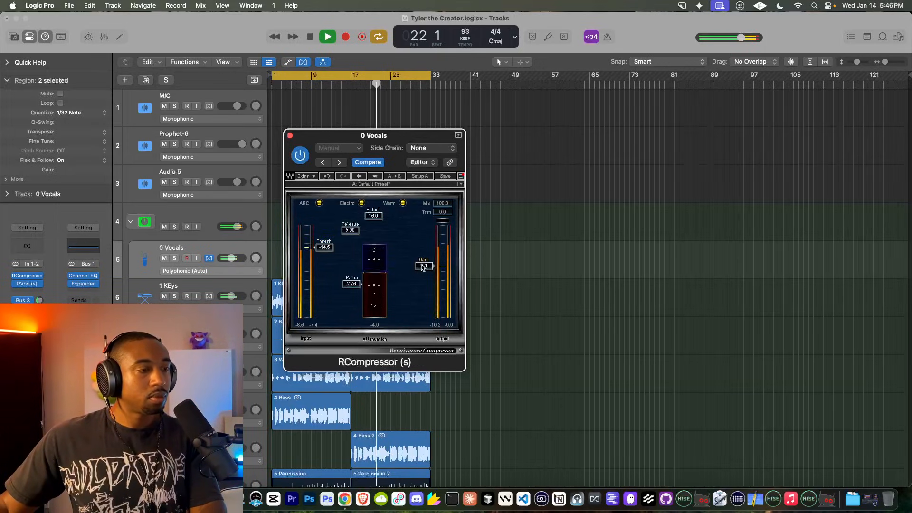
pyautogui.click(290, 135)
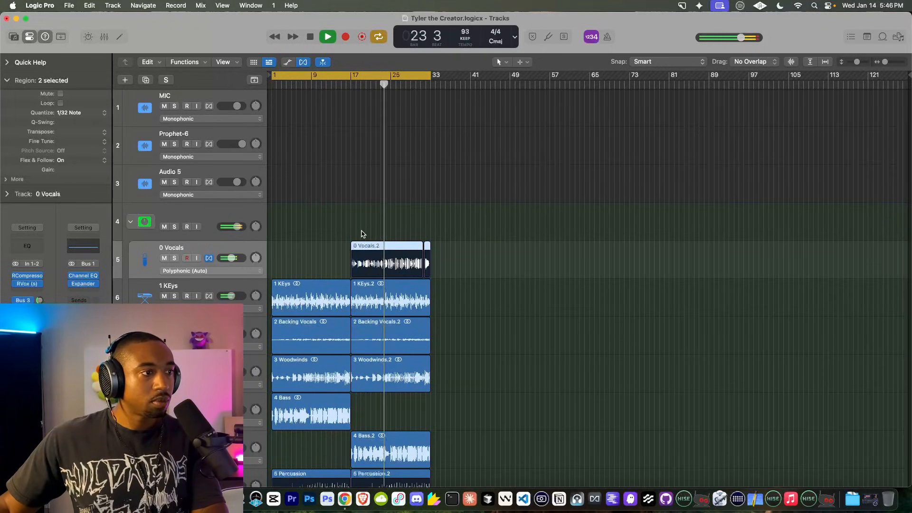
pyautogui.press('super+Right')
pyautogui.press('super+Right')
pyautogui.press('super+Left')
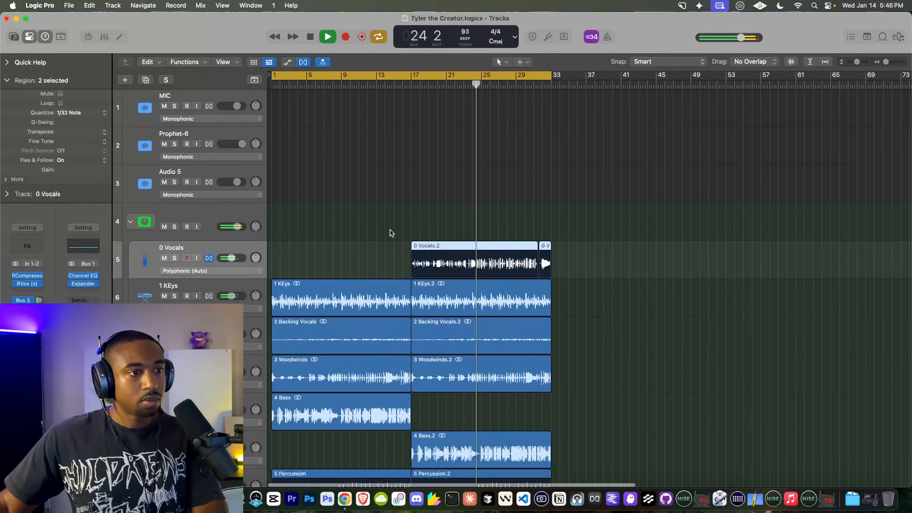
# Step: Add a linked Sample Delay of 343 samples to 0 Vocals and replay from bar 17
pyautogui.click(29, 291)
pyautogui.write('sa')
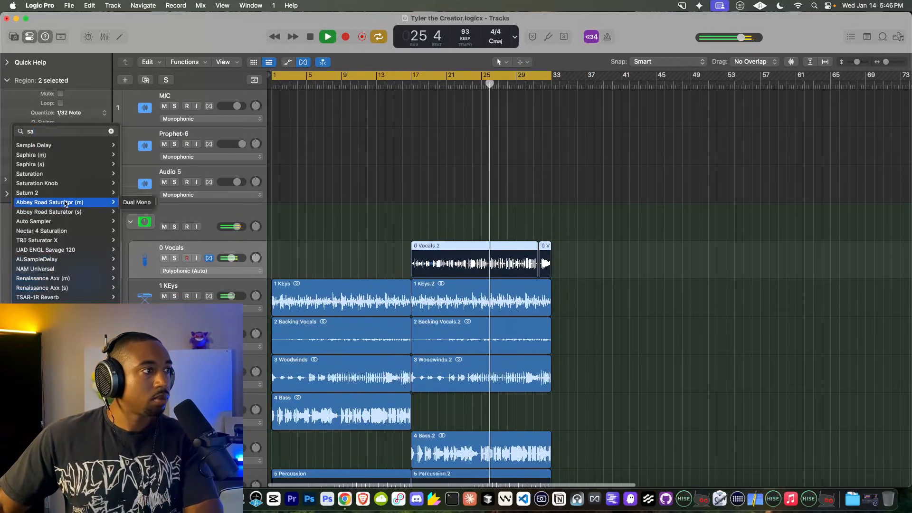
pyautogui.click(33, 145)
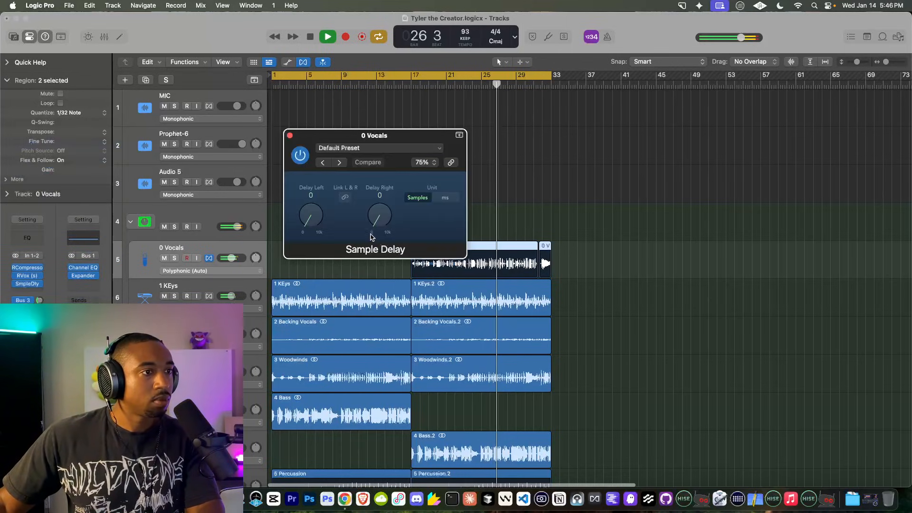
pyautogui.click(345, 198)
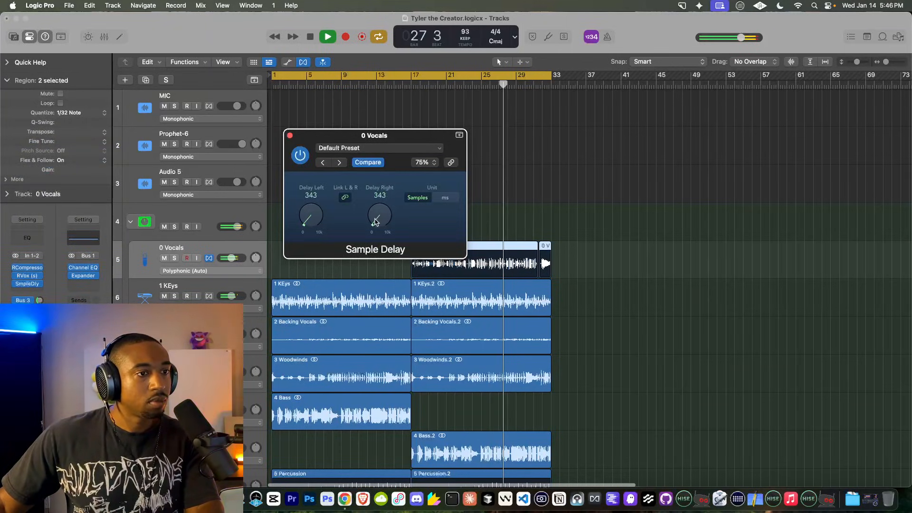
pyautogui.click(197, 106)
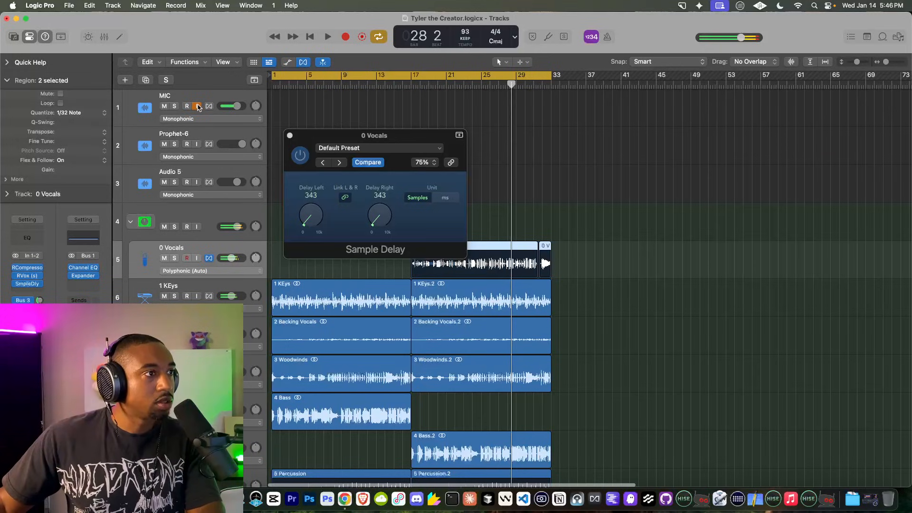
pyautogui.click(417, 87)
pyautogui.press('space')
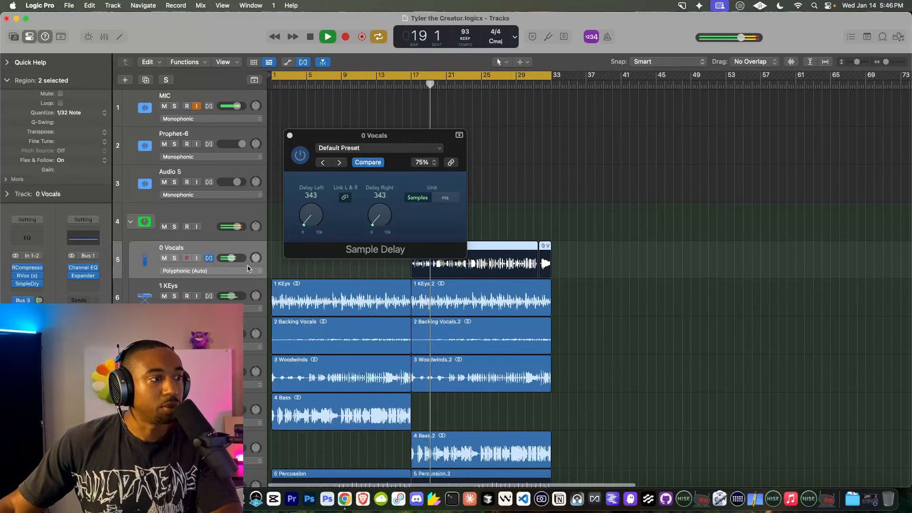
# Step: Add a Sample Delay to Audio 12 for a 300-sample delay
pyautogui.click(210, 289)
pyautogui.scroll(-3, 332, 319)
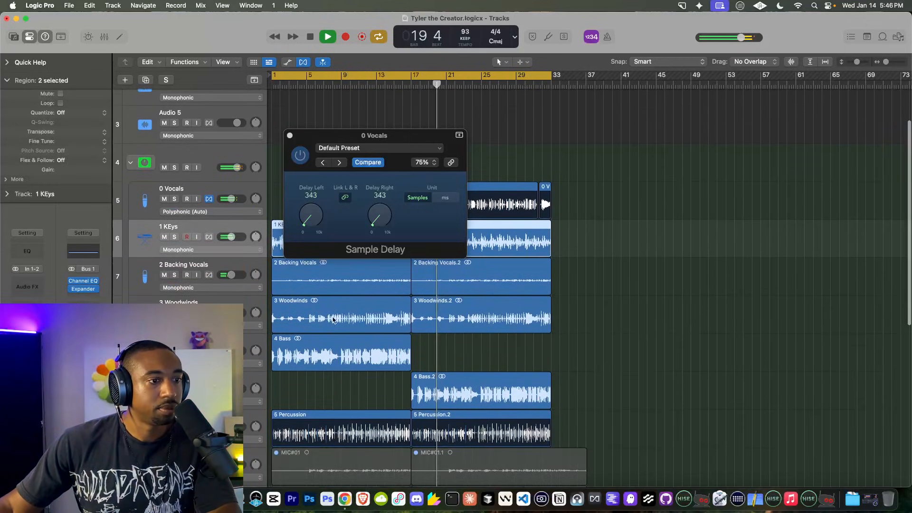
pyautogui.click(209, 379)
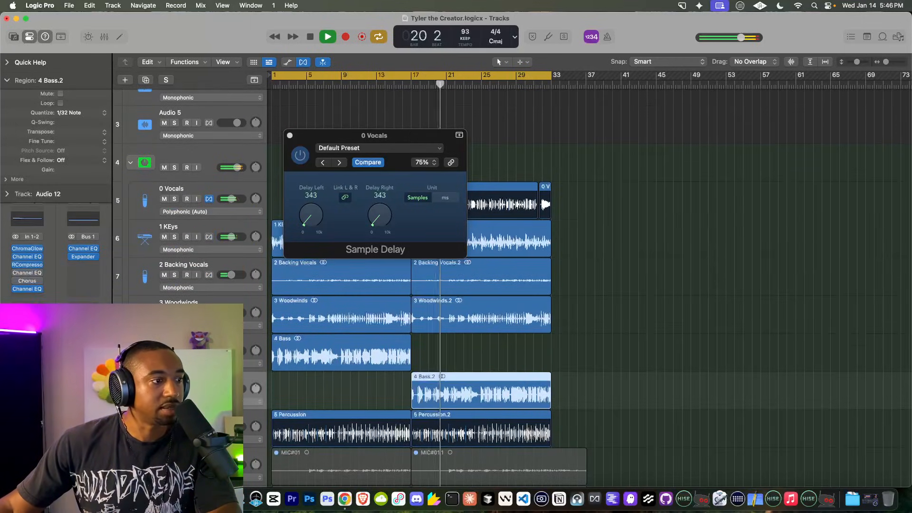
pyautogui.click(27, 297)
pyautogui.write('sa')
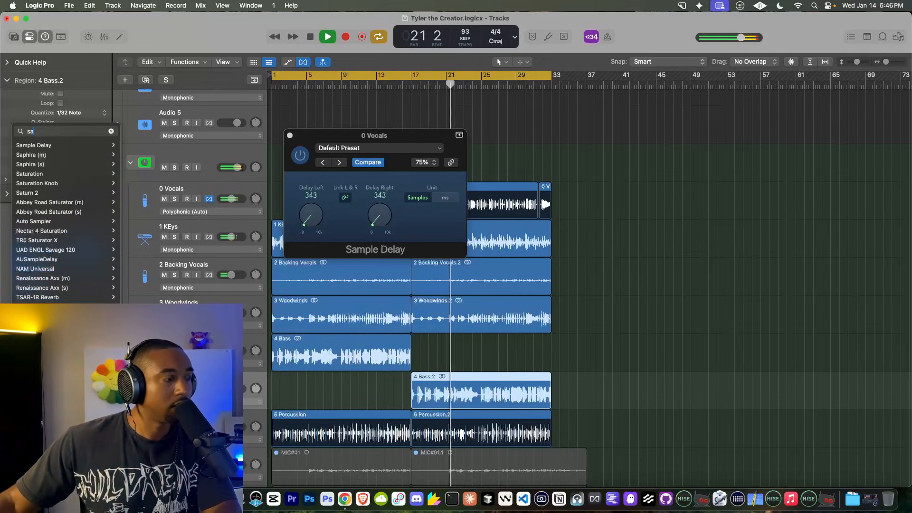
pyautogui.click(56, 148)
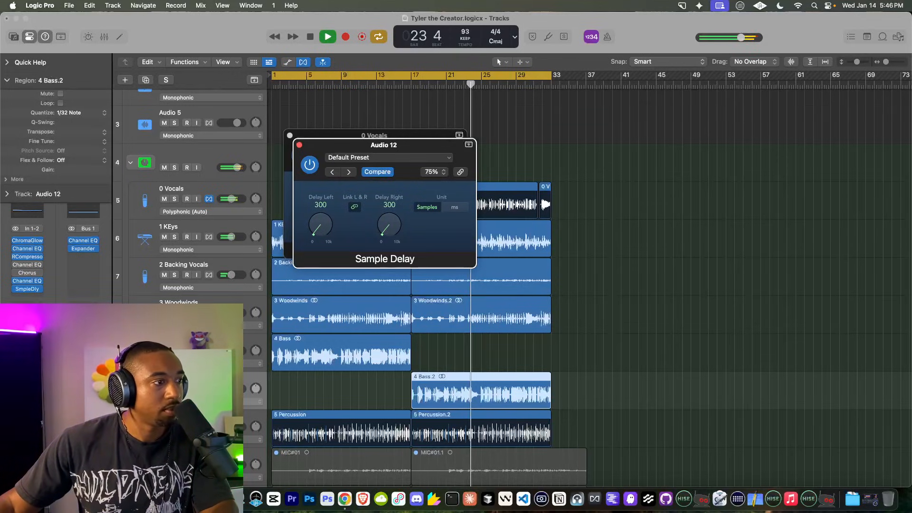
# Step: Add a Sample Delay to 4 Bass at about 274 samples, comparing it with Audio 12's
pyautogui.click(190, 342)
pyautogui.click(37, 295)
pyautogui.click(40, 287)
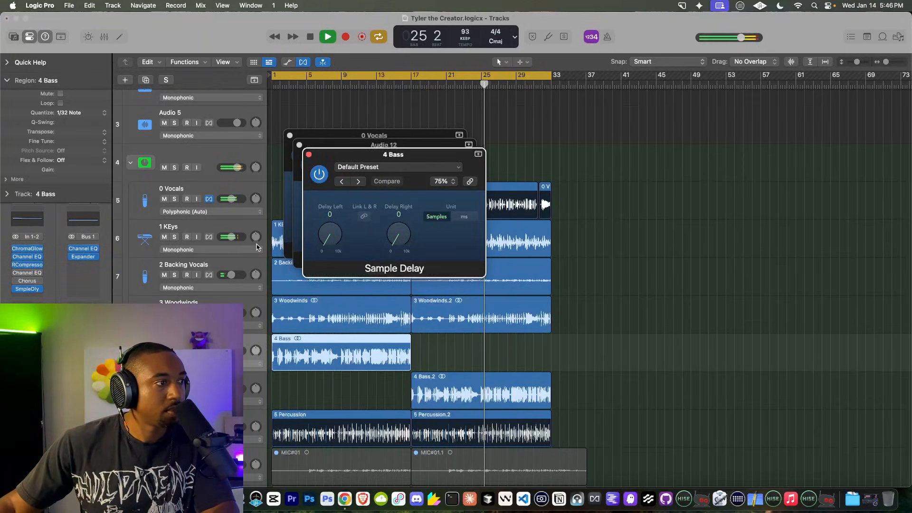
pyautogui.moveTo(400, 235); pyautogui.dragTo(400, 237)
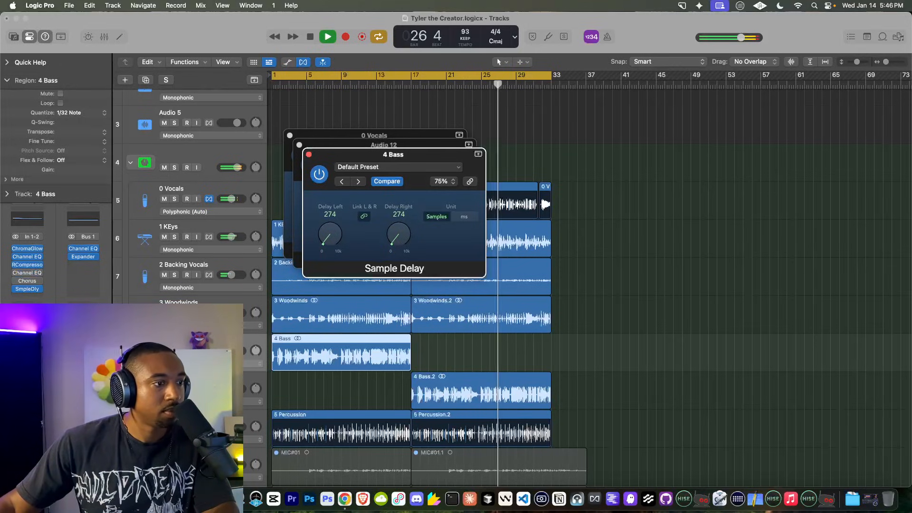
pyautogui.click(190, 380)
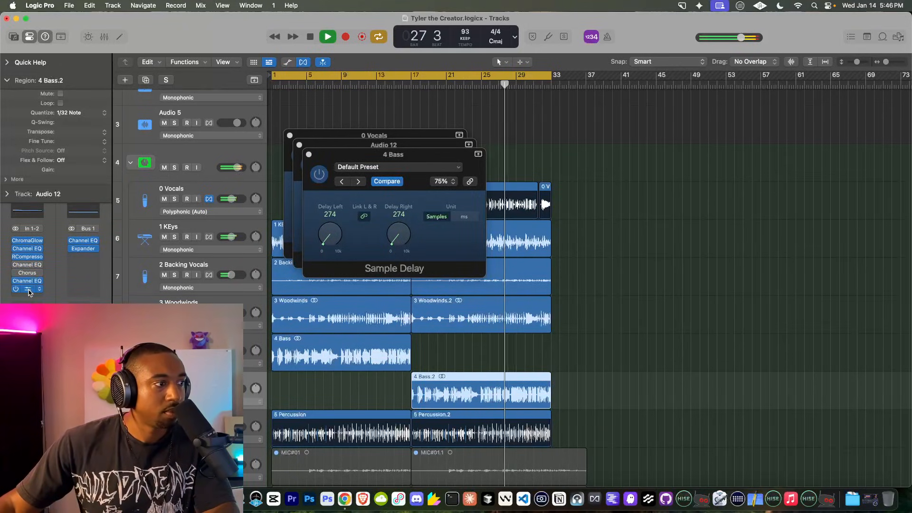
pyautogui.click(29, 290)
pyautogui.click(29, 290)
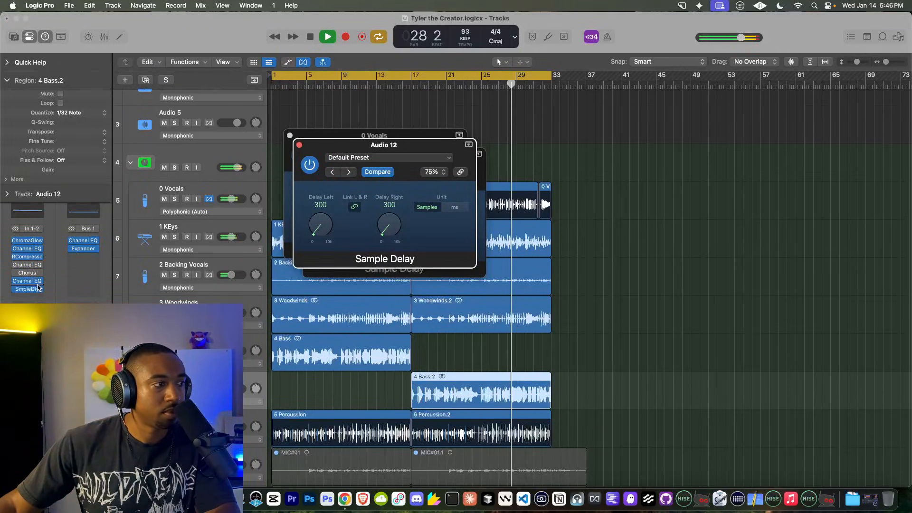
pyautogui.click(190, 344)
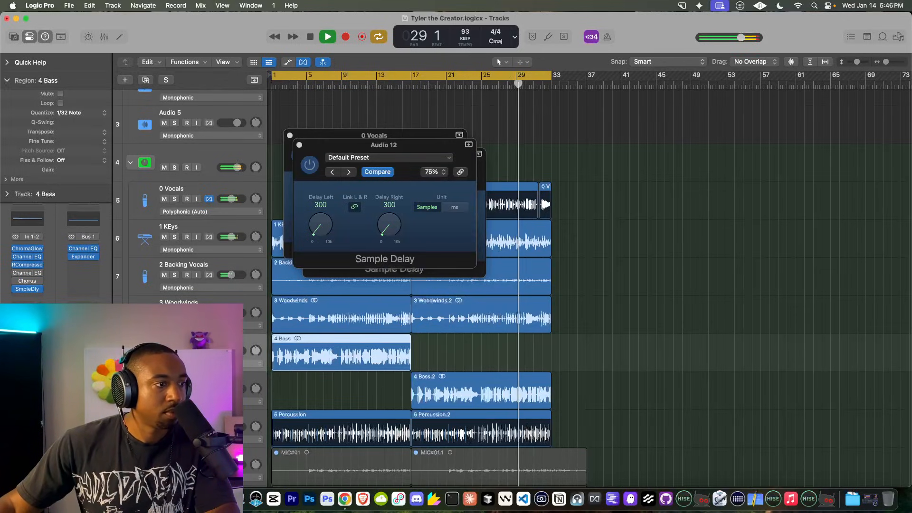
pyautogui.click(29, 289)
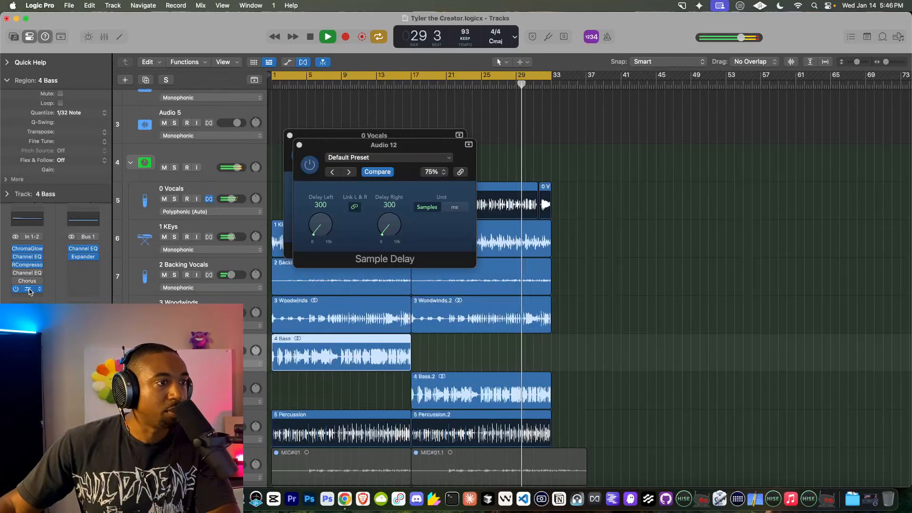
pyautogui.click(299, 144)
# Step: Change the 0 Vocals Sample Delay to 300 samples
pyautogui.doubleClick(311, 195)
pyautogui.write('300')
pyautogui.press('Return')
# Step: Close the vocal delay window and play the arrangement from bar 17 and bar 1
pyautogui.click(289, 136)
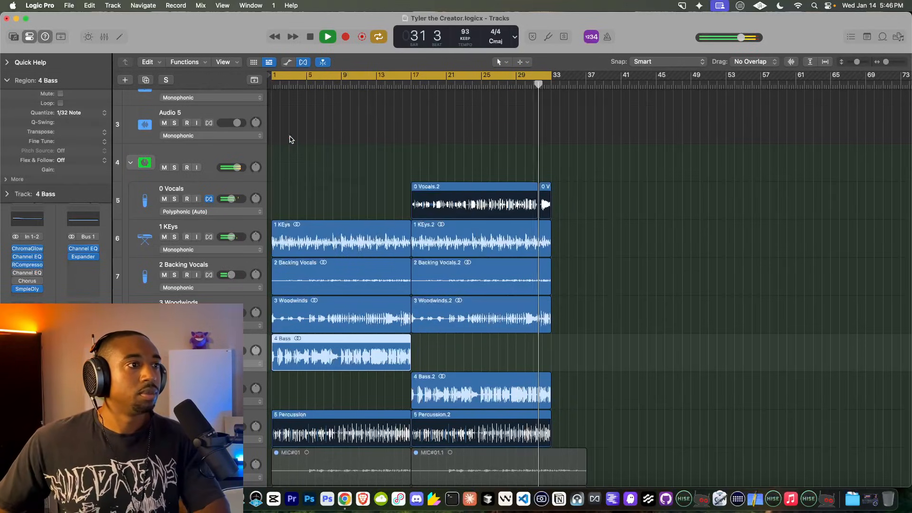
pyautogui.scroll(-2, 499, 326)
pyautogui.press('space')
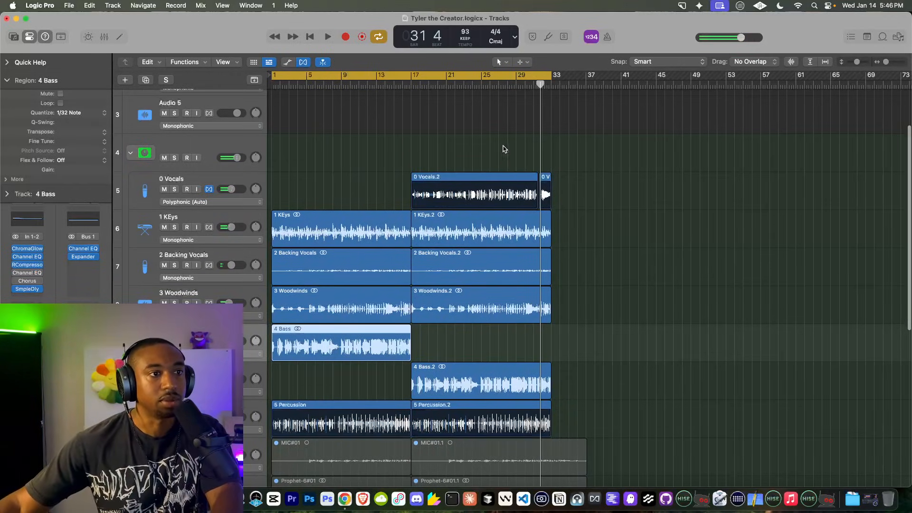
pyautogui.press('space')
pyautogui.click(414, 84)
pyautogui.scroll(-1, 500, 258)
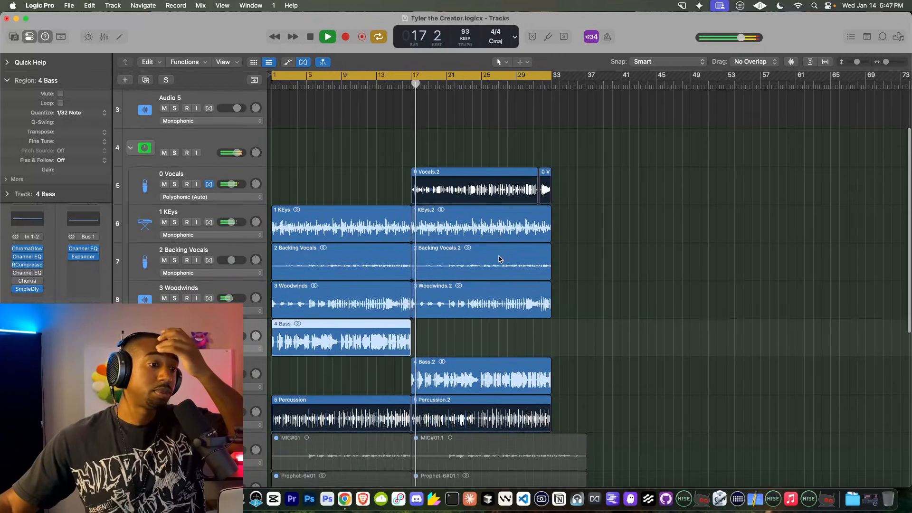
pyautogui.scroll(-8, 499, 259)
pyautogui.press('space')
pyautogui.click(310, 39)
pyautogui.scroll(15, 274, 152)
pyautogui.press('space')
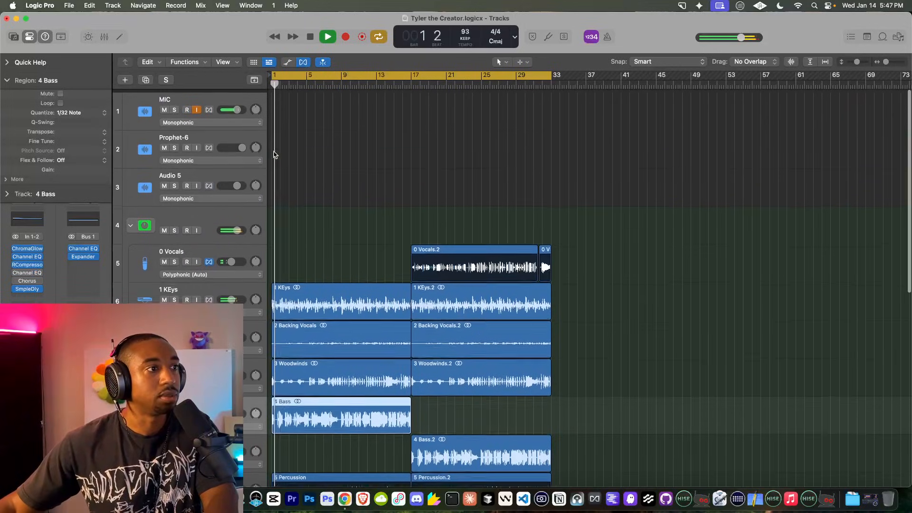
pyautogui.scroll(-1, 265, 148)
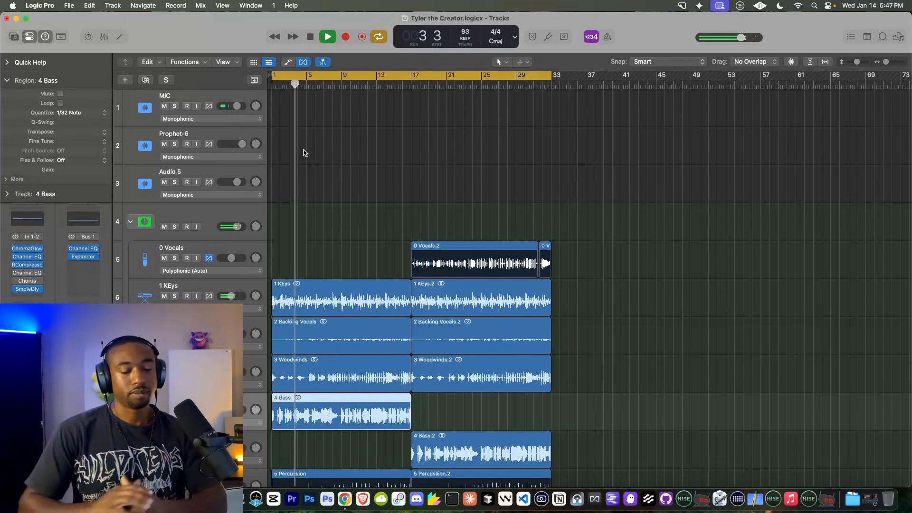
pyautogui.scroll(-3, 302, 215)
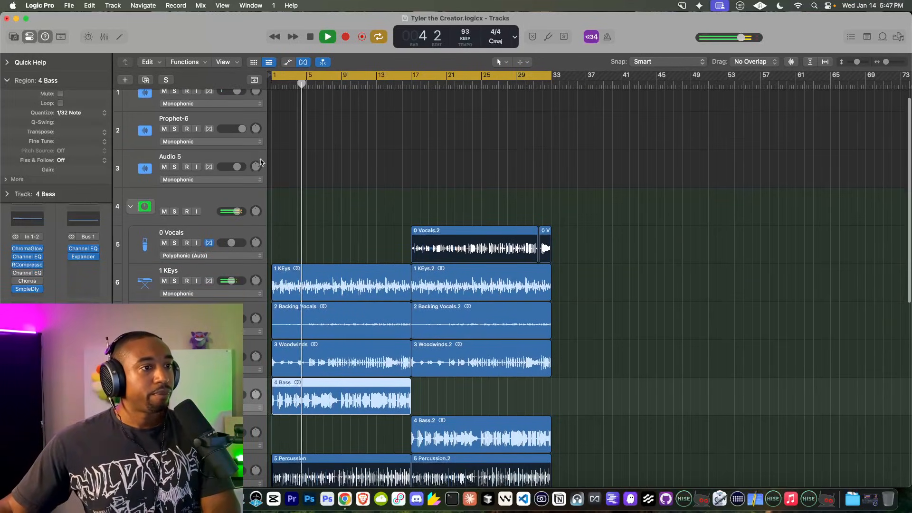
pyautogui.scroll(3, 256, 162)
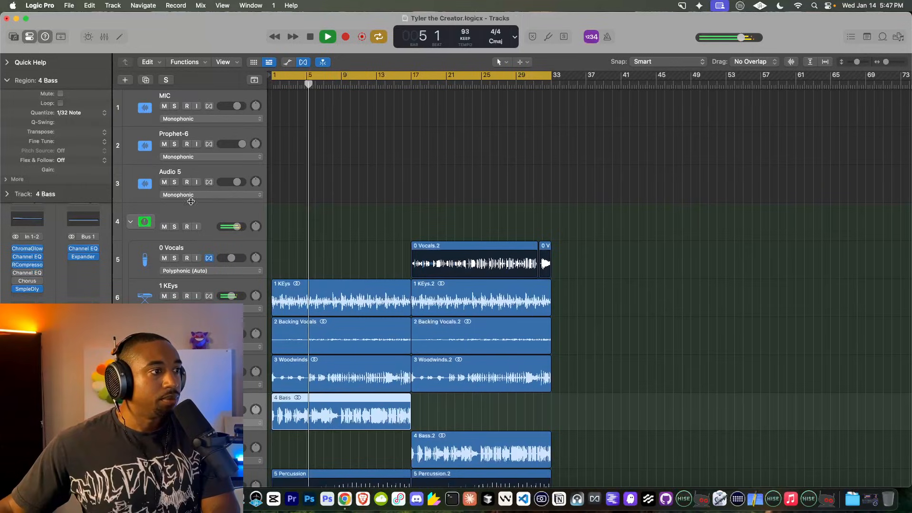
# Step: Collapse track 4's summing stack into a single row
pyautogui.click(130, 222)
pyautogui.click(131, 222)
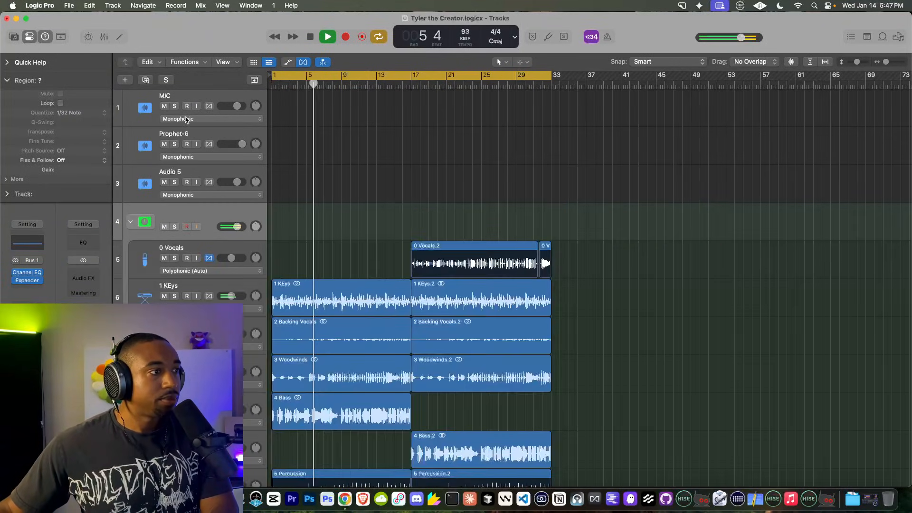
pyautogui.click(130, 221)
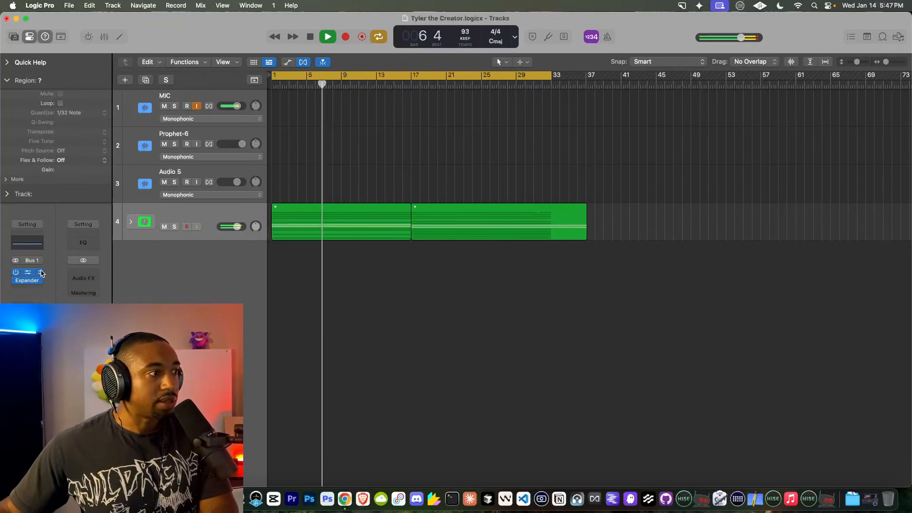
# Step: Insert a Compressor on the track 4 bus using the Classic VCA model with threshold at -11 dB
pyautogui.click(27, 288)
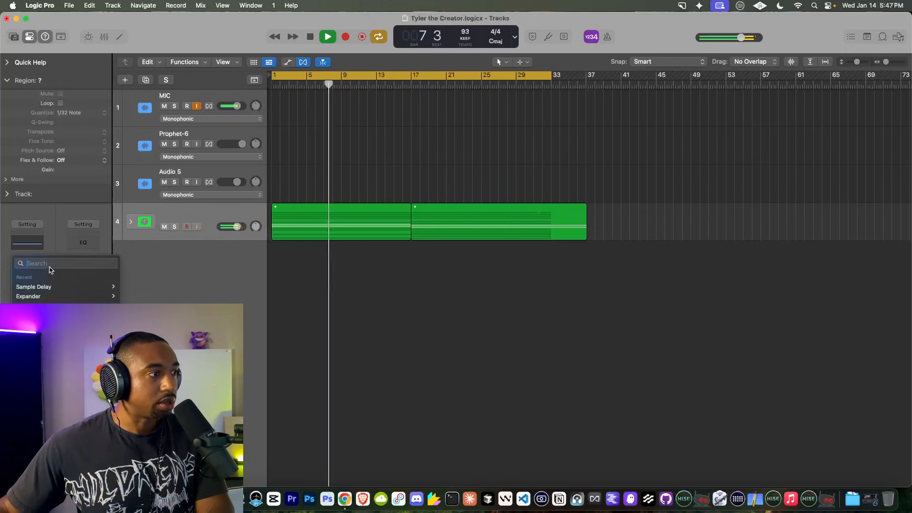
pyautogui.write('compre')
pyautogui.press('BackSpace')
pyautogui.press('BackSpace')
pyautogui.write('pre')
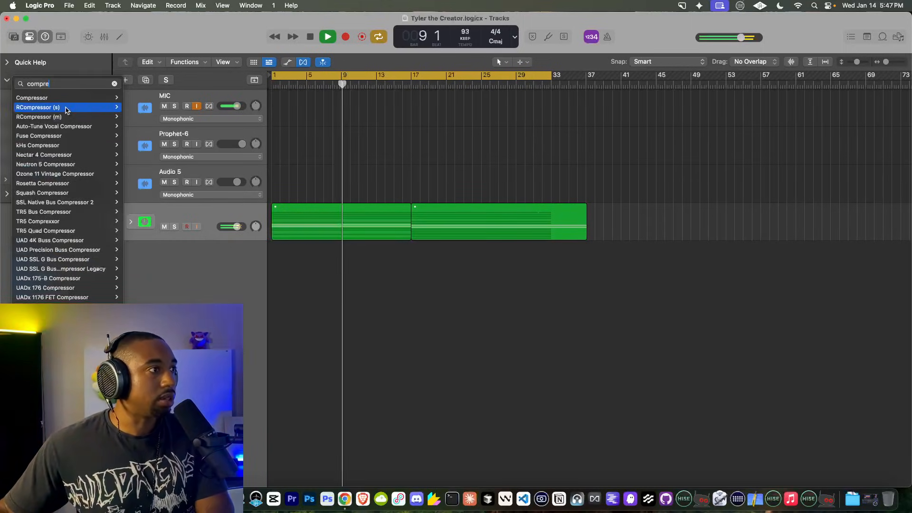
pyautogui.moveTo(48, 98)
pyautogui.click(137, 98)
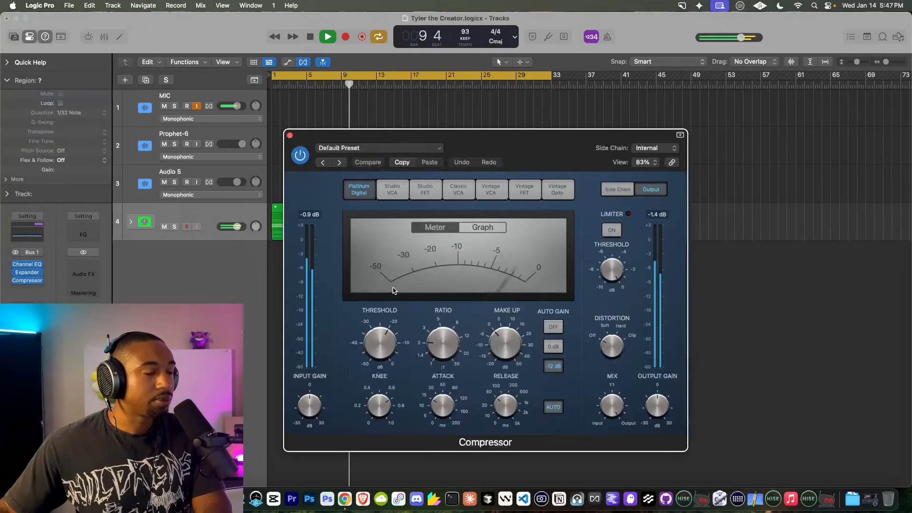
pyautogui.moveTo(382, 341); pyautogui.dragTo(393, 305)
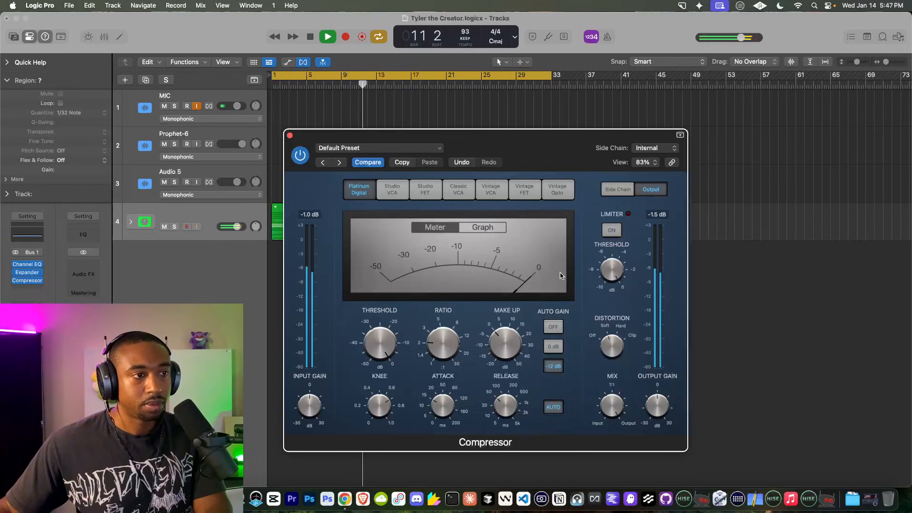
pyautogui.click(457, 190)
pyautogui.moveTo(390, 346); pyautogui.dragTo(377, 364)
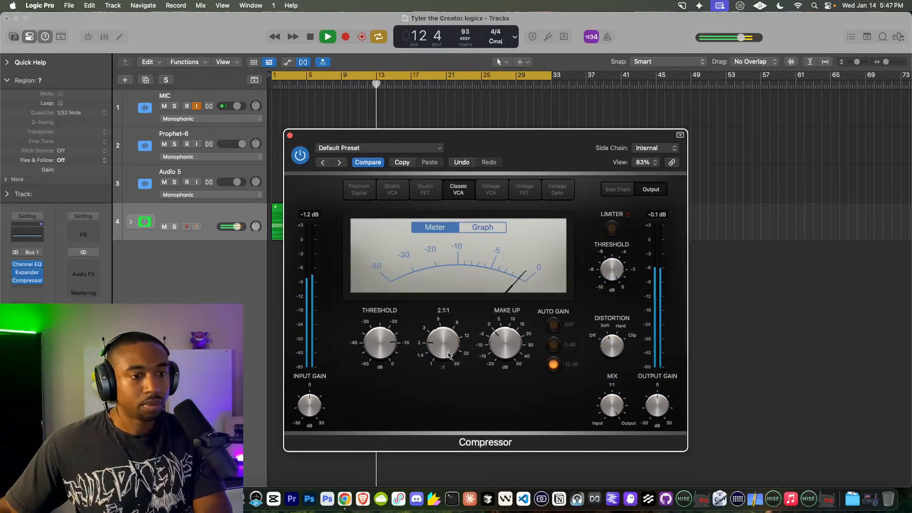
pyautogui.click(290, 136)
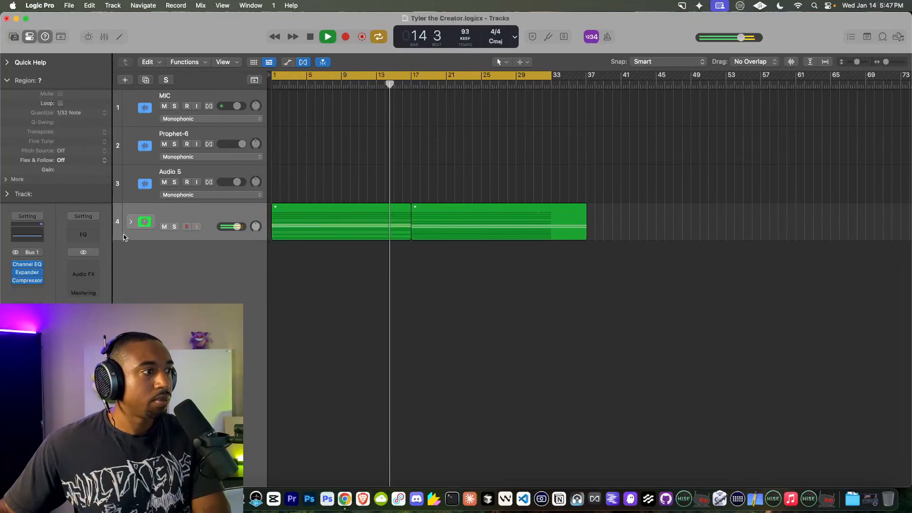
# Step: Drop the bus Channel EQ gain to -6.3 dB, compare with the Compressor, then raise it to about -0.4 dB
pyautogui.click(29, 264)
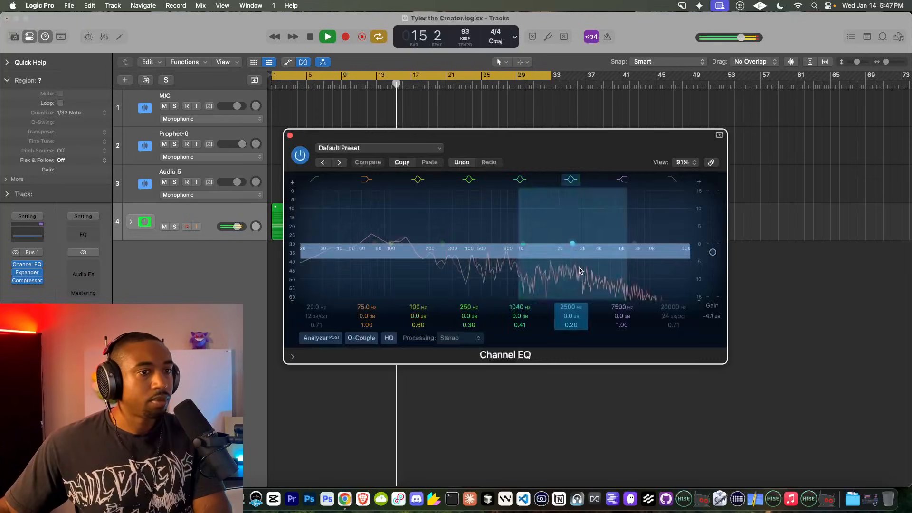
pyautogui.moveTo(712, 252); pyautogui.dragTo(713, 258)
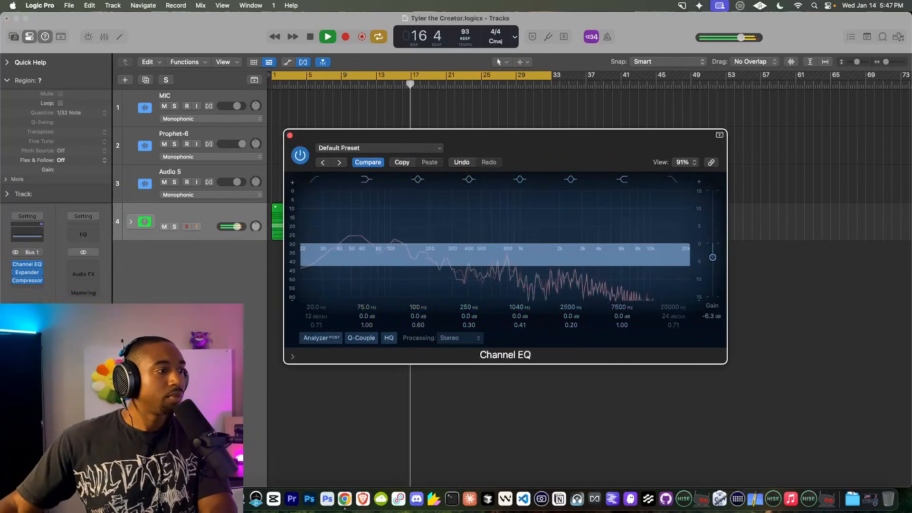
pyautogui.click(27, 280)
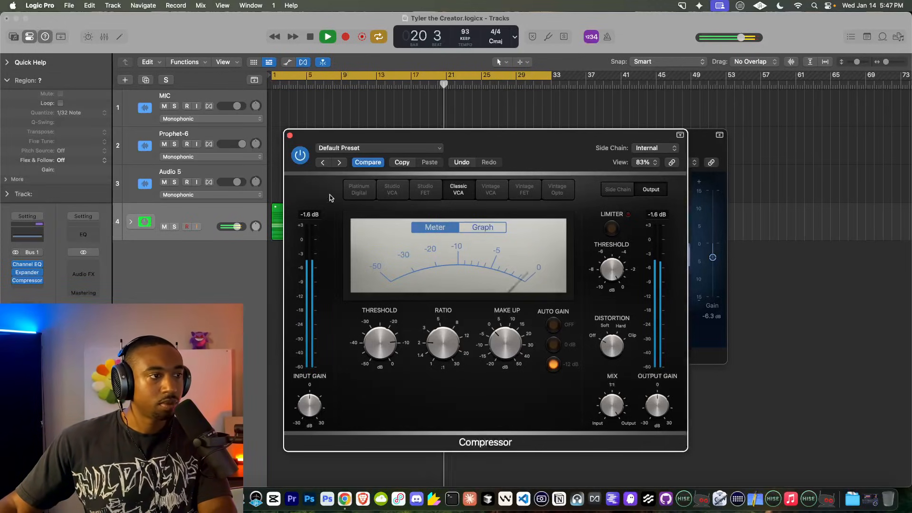
pyautogui.click(290, 135)
pyautogui.moveTo(712, 259); pyautogui.dragTo(711, 251)
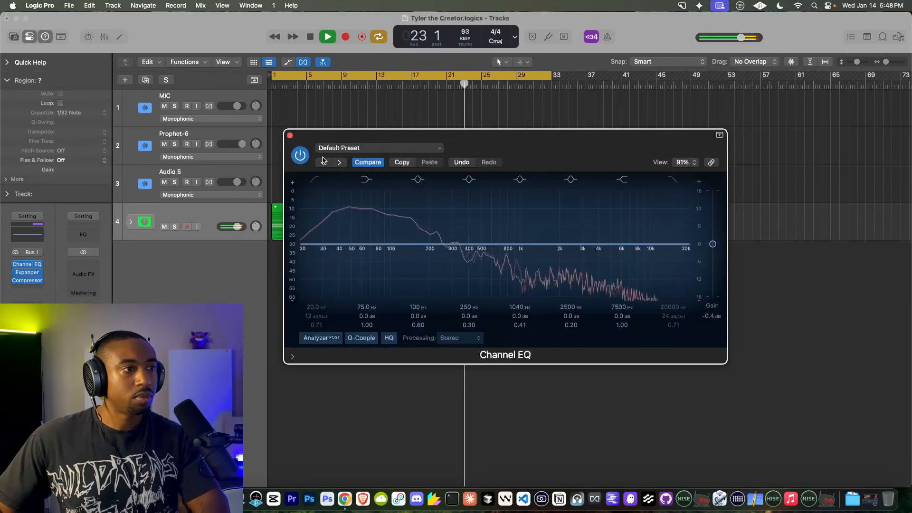
pyautogui.click(290, 135)
# Step: Insert a Sample Delay on BWB WAVE 5 KICK with linked channels at 247 samples
pyautogui.click(131, 221)
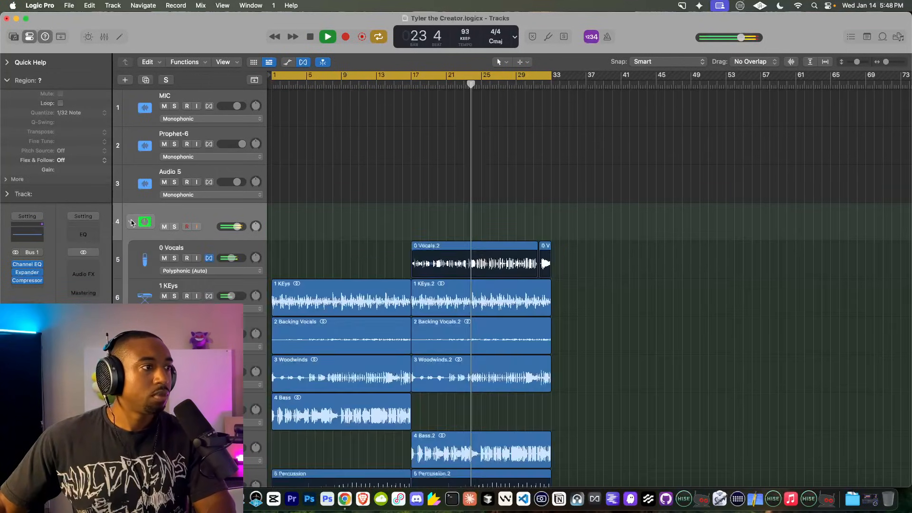
pyautogui.scroll(-10, 166, 301)
pyautogui.click(167, 382)
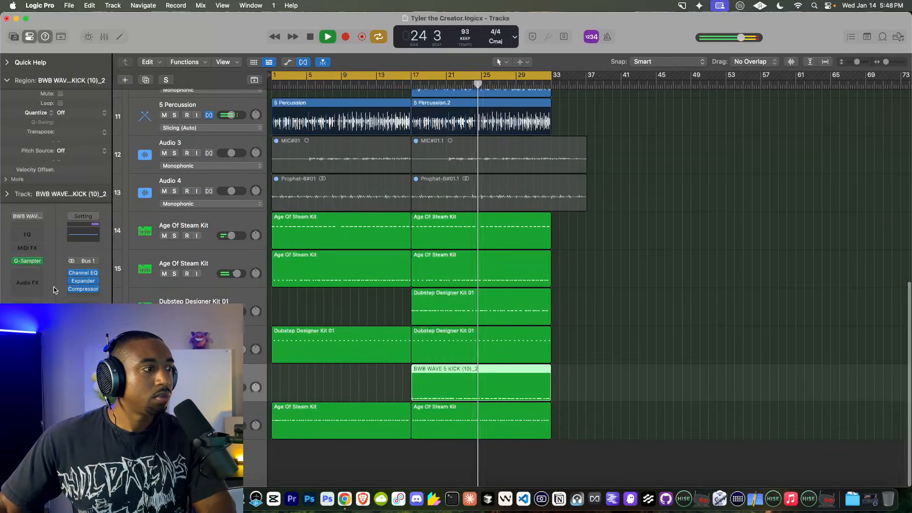
pyautogui.click(38, 274)
pyautogui.write('sa')
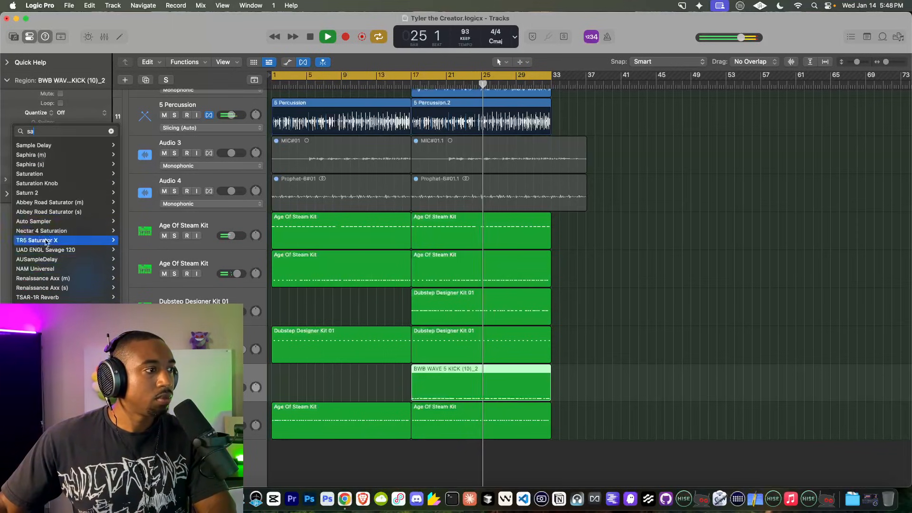
pyautogui.click(57, 147)
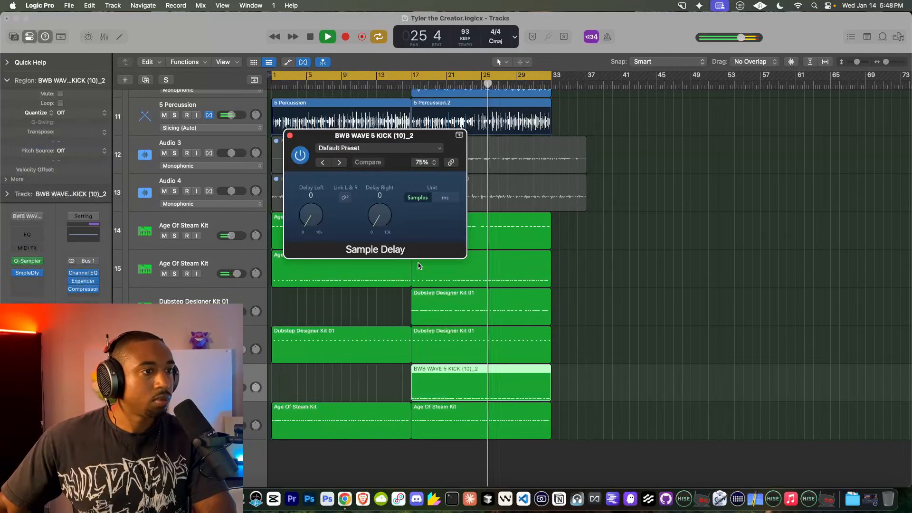
pyautogui.click(345, 196)
pyautogui.moveTo(380, 218); pyautogui.dragTo(380, 216)
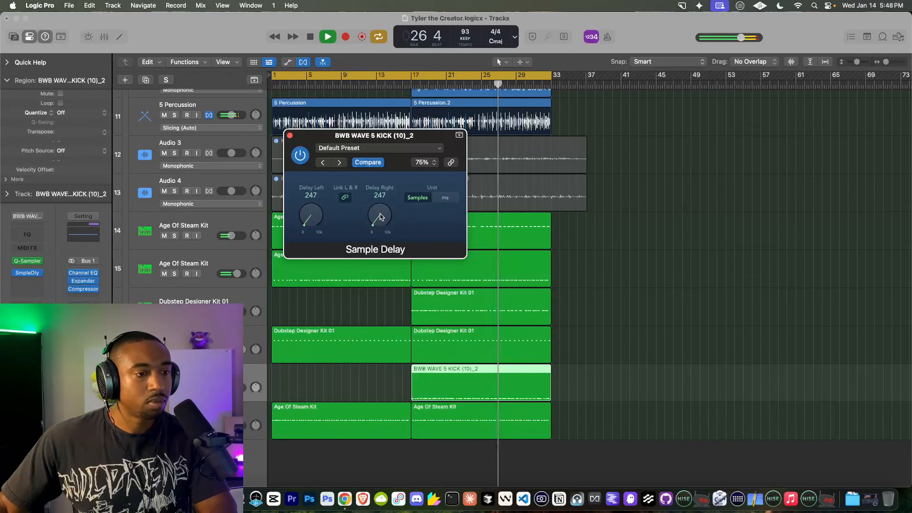
pyautogui.click(289, 135)
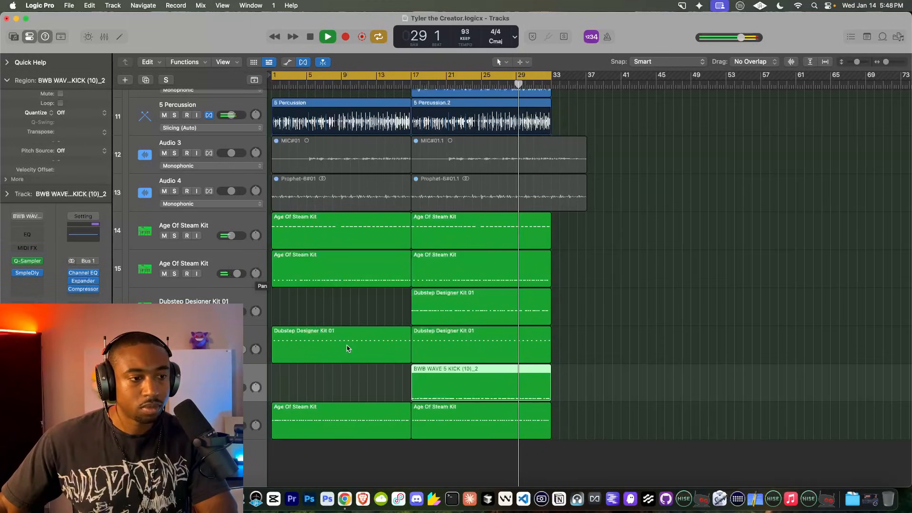
# Step: Insert the stereo Vocal Bender plug-in on the 0 Vocals track via a 'vocal' search
pyautogui.scroll(5, 312, 315)
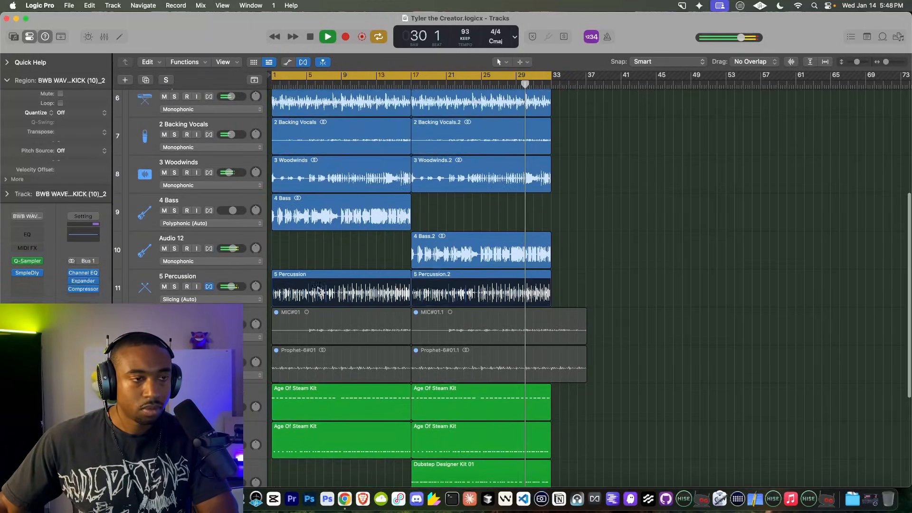
pyautogui.scroll(5, 318, 227)
pyautogui.scroll(-2, 354, 204)
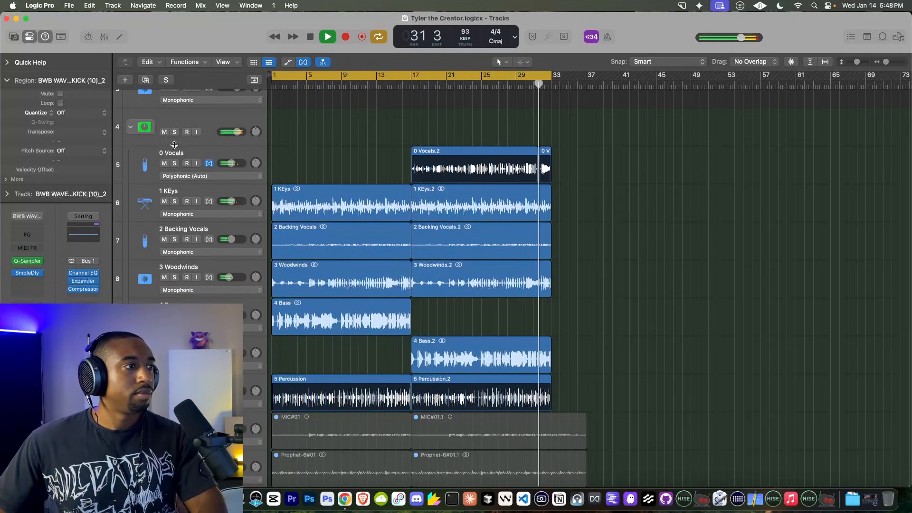
pyautogui.click(246, 163)
pyautogui.click(31, 290)
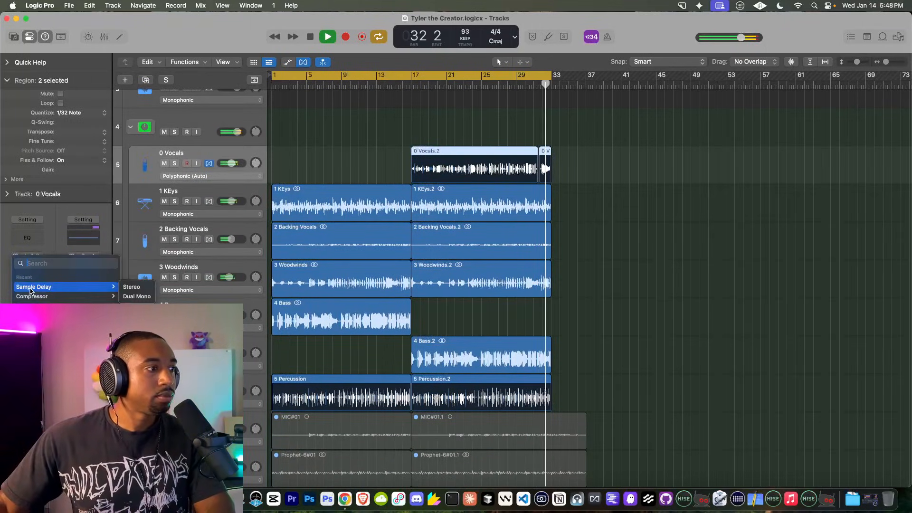
pyautogui.write('vocal')
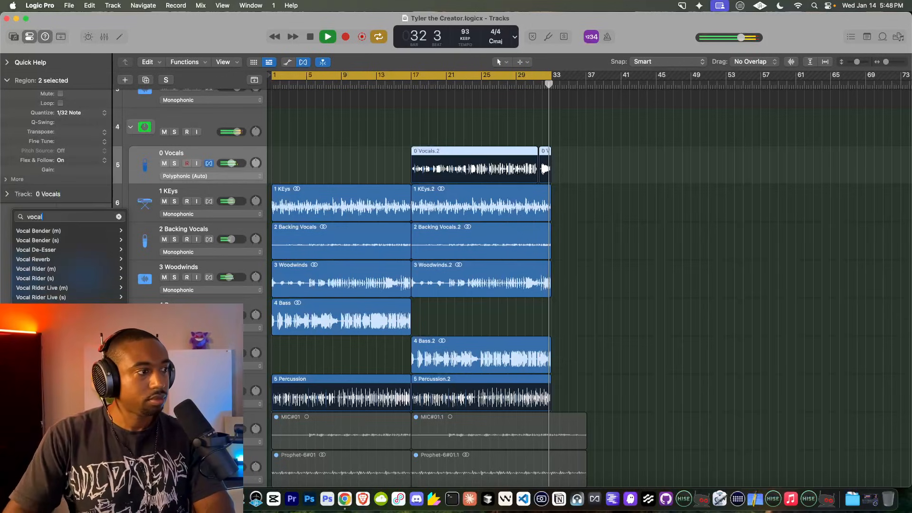
pyautogui.click(35, 240)
pyautogui.click(416, 86)
# Step: Lower Vocal Bender's formant to -1 and set its mix to about 39.2%
pyautogui.moveTo(444, 233); pyautogui.dragTo(458, 229)
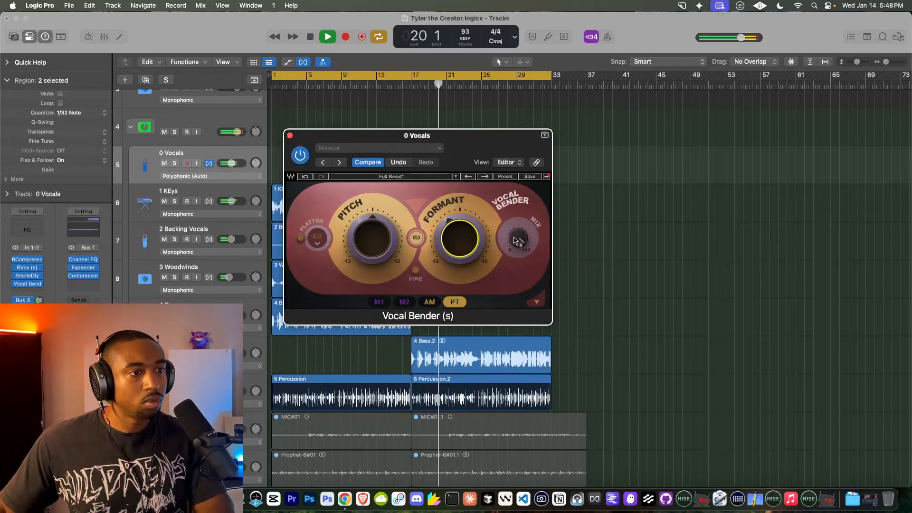
pyautogui.moveTo(519, 241)
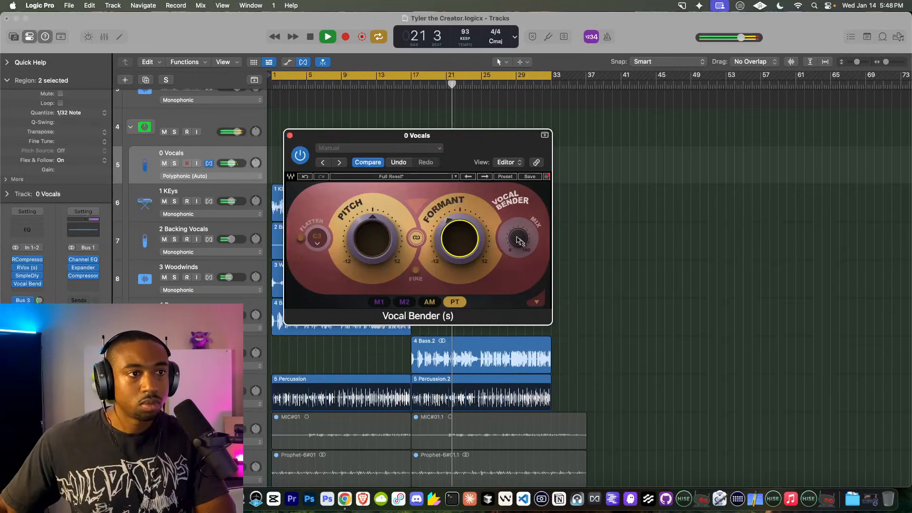
pyautogui.moveTo(512, 241); pyautogui.dragTo(436, 339)
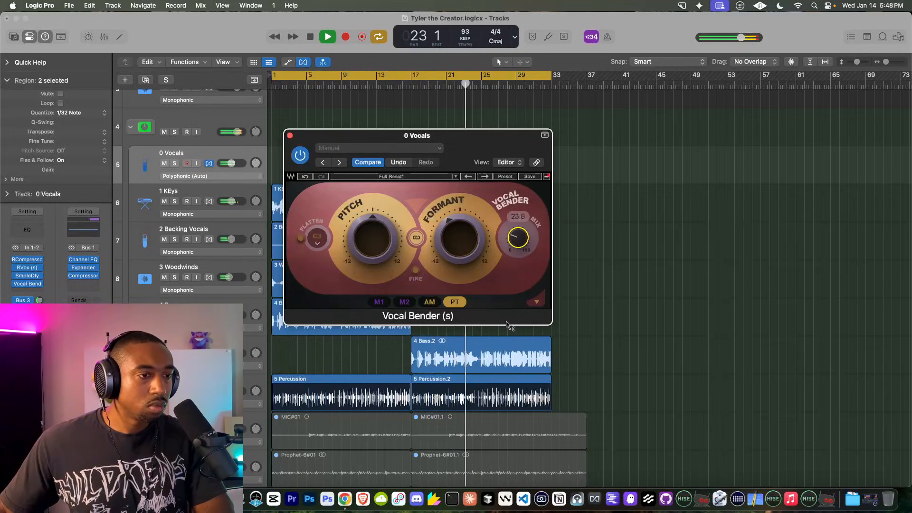
pyautogui.moveTo(500, 216); pyautogui.dragTo(516, 266)
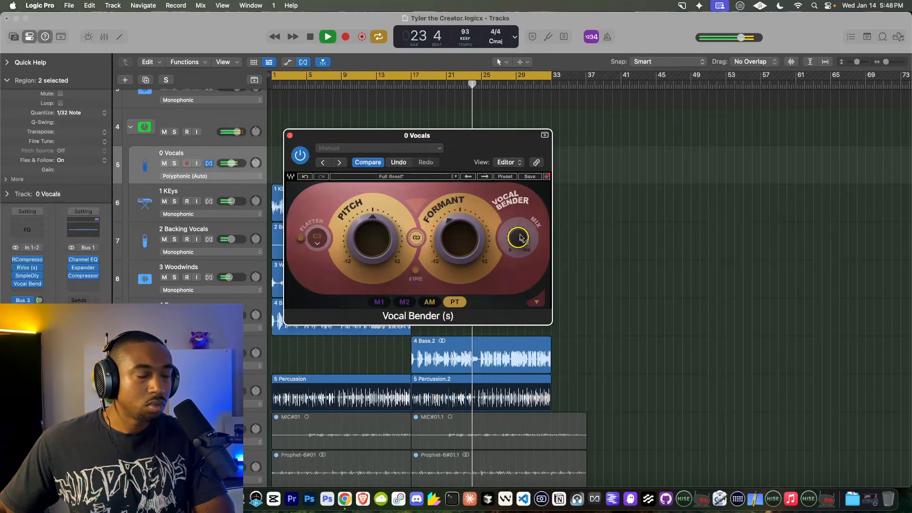
pyautogui.moveTo(519, 237)
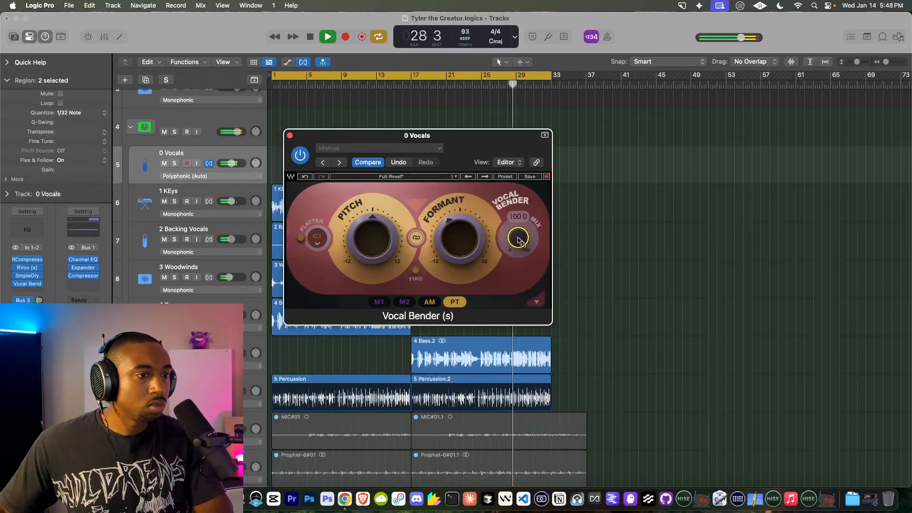
pyautogui.moveTo(518, 237); pyautogui.dragTo(518, 239)
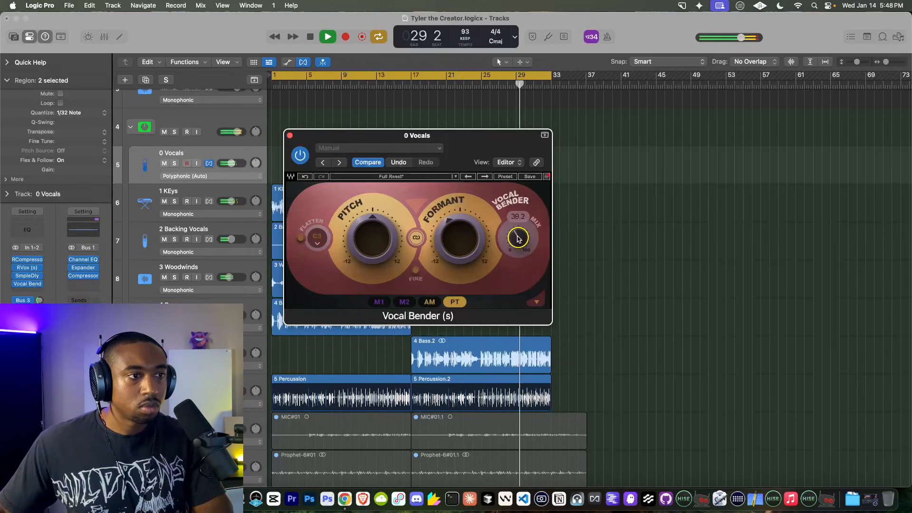
pyautogui.click(290, 136)
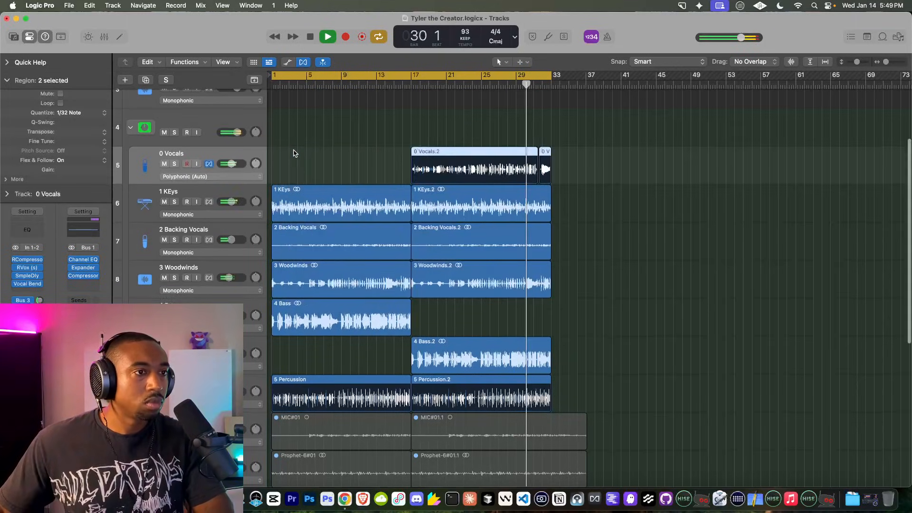
# Step: Stop playback, collapse the track 4 stack, and set the control bar display to Custom
pyautogui.scroll(5, 294, 153)
pyautogui.press('space')
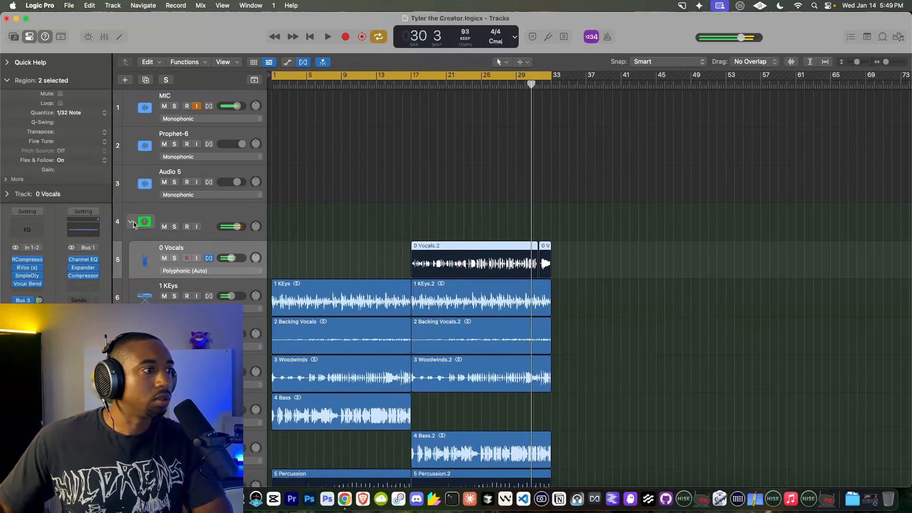
pyautogui.click(131, 222)
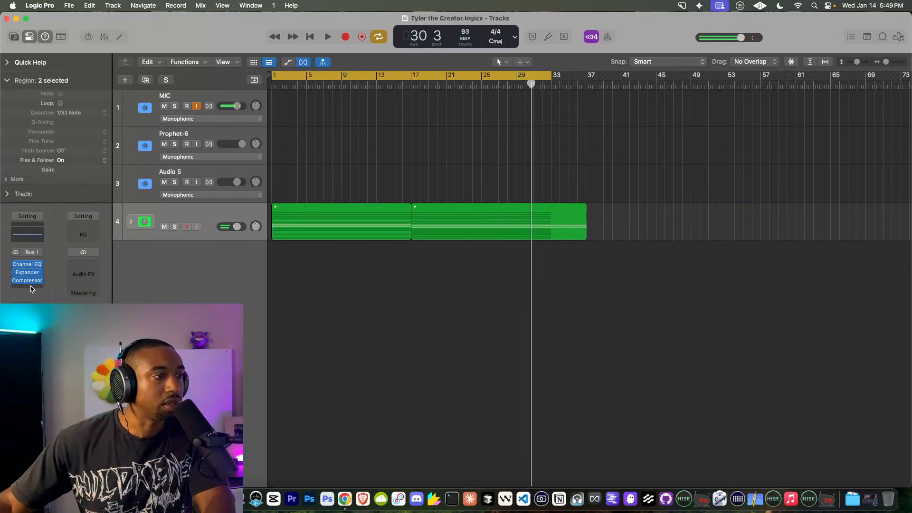
pyautogui.rightClick(533, 38)
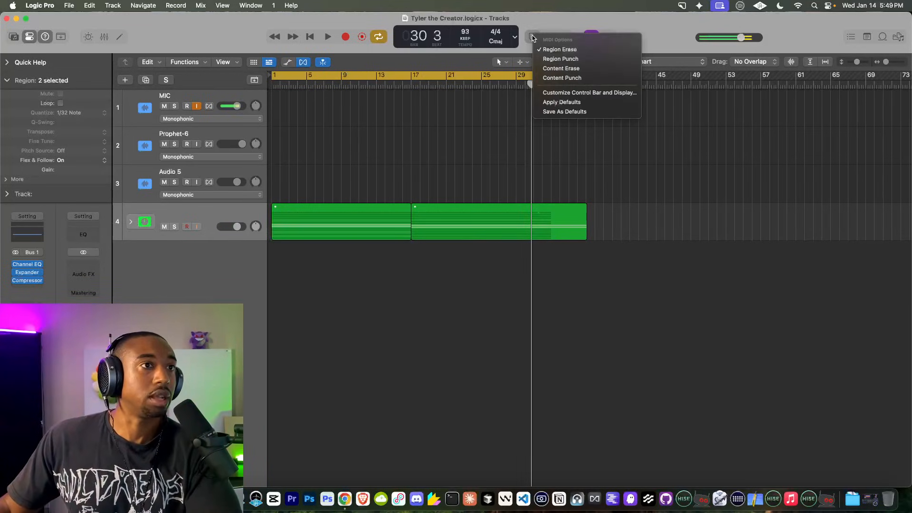
pyautogui.click(560, 93)
pyautogui.click(479, 82)
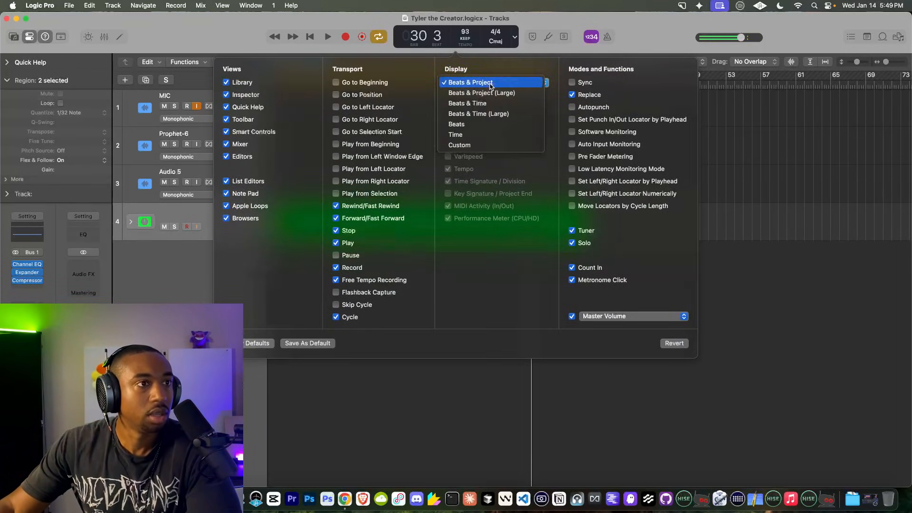
pyautogui.click(477, 145)
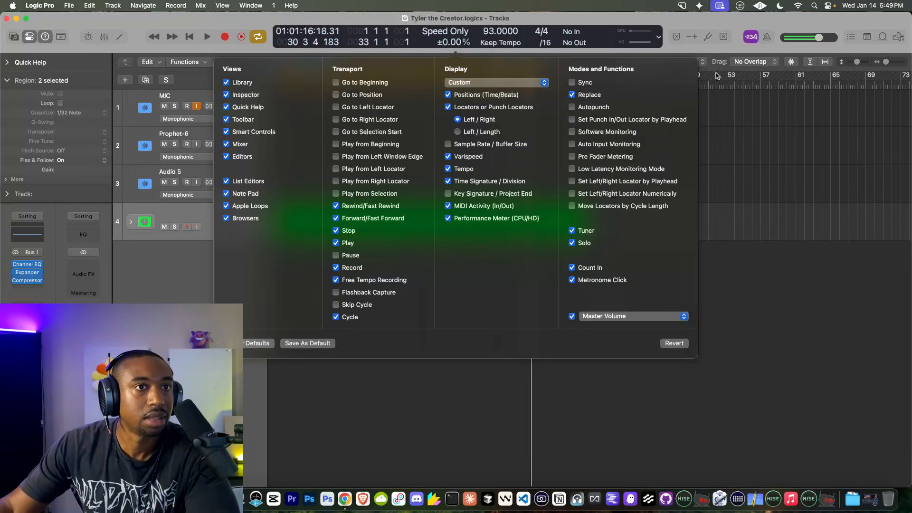
pyautogui.click(713, 52)
# Step: Set varispeed to Speed and Pitch shown as semitone detune, then play from the start
pyautogui.click(451, 34)
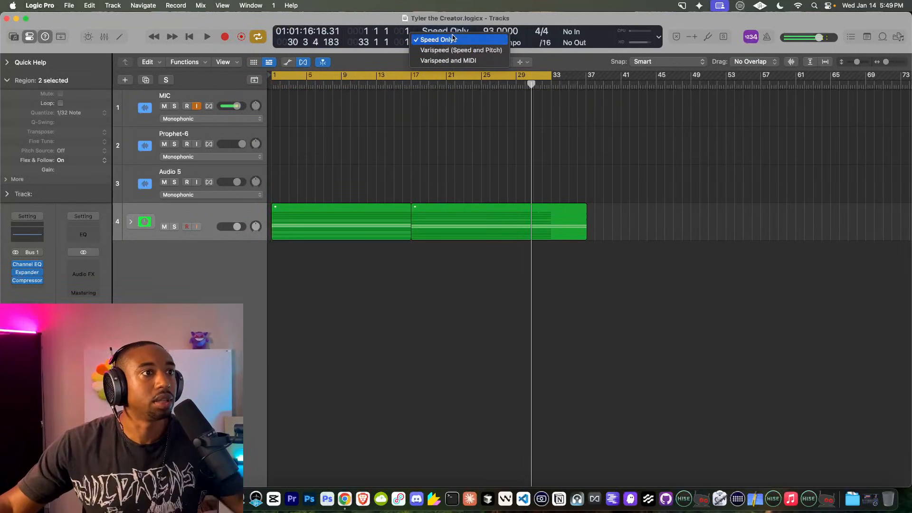
pyautogui.click(447, 43)
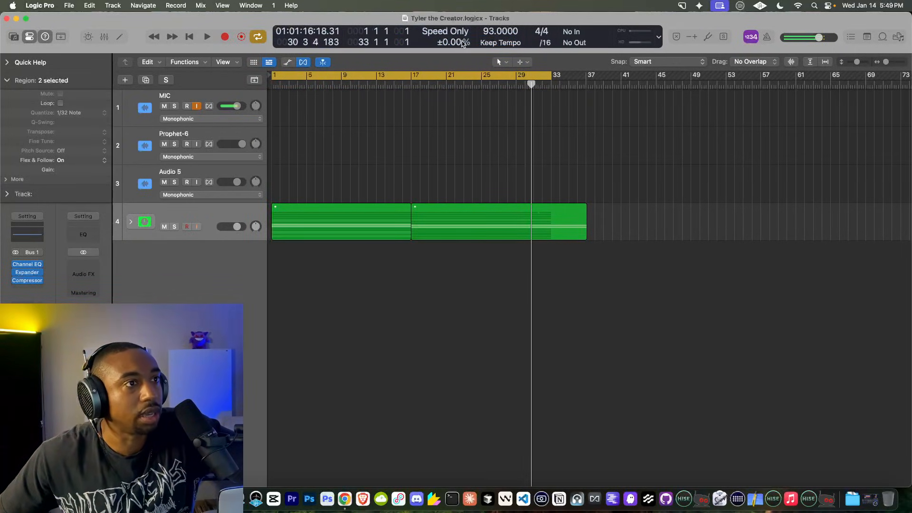
pyautogui.click(450, 38)
pyautogui.click(461, 40)
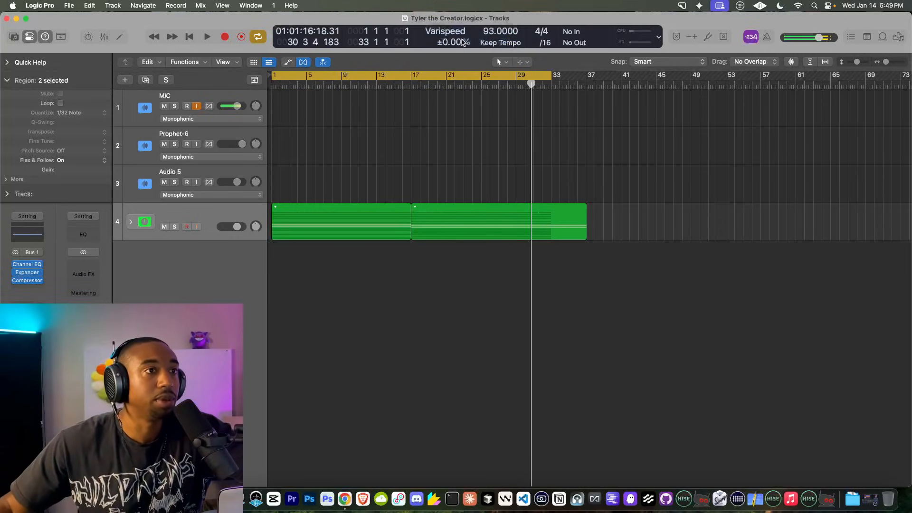
pyautogui.click(469, 42)
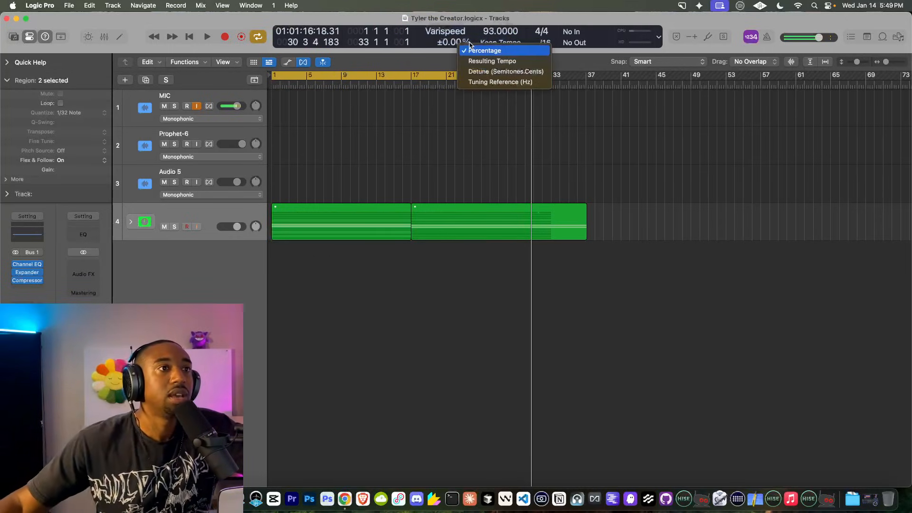
pyautogui.click(491, 69)
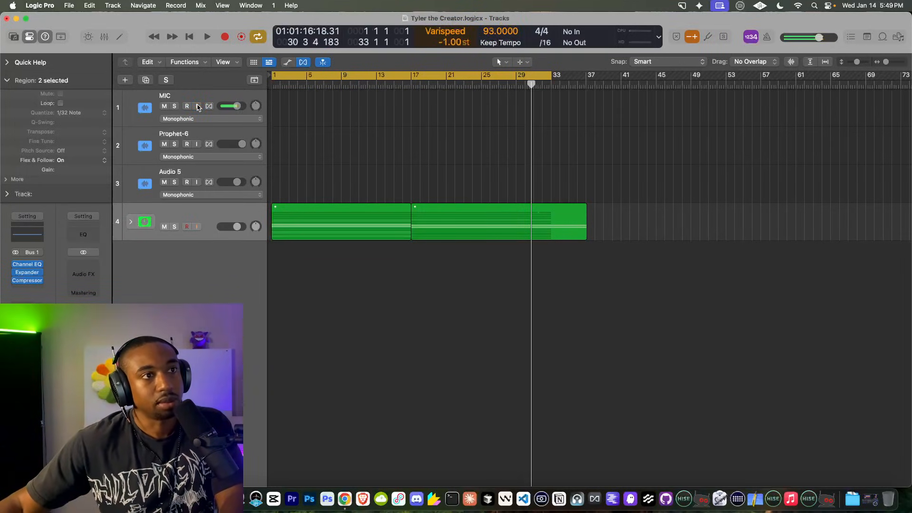
pyautogui.press('Return')
pyautogui.press('space')
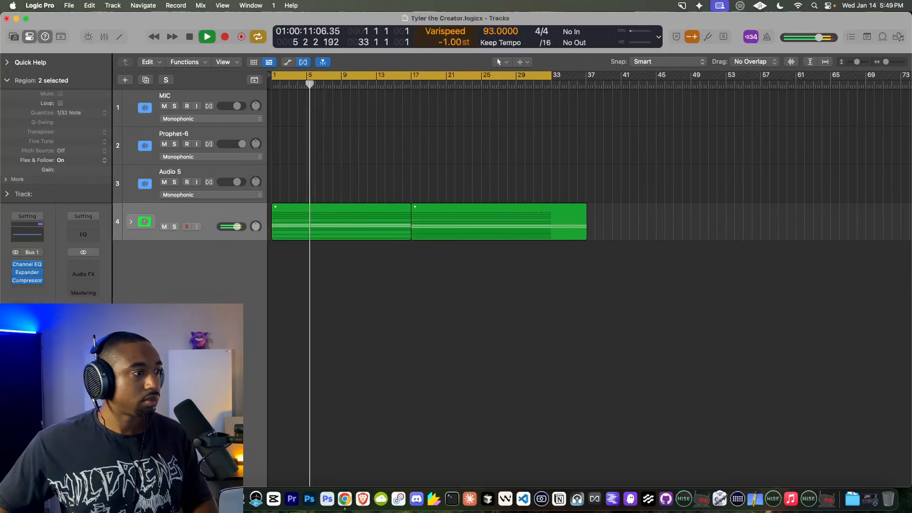
# Step: Insert a Limiter after the bus Compressor, leaving its gain at 0.0 dB
pyautogui.click(33, 291)
pyautogui.write('l')
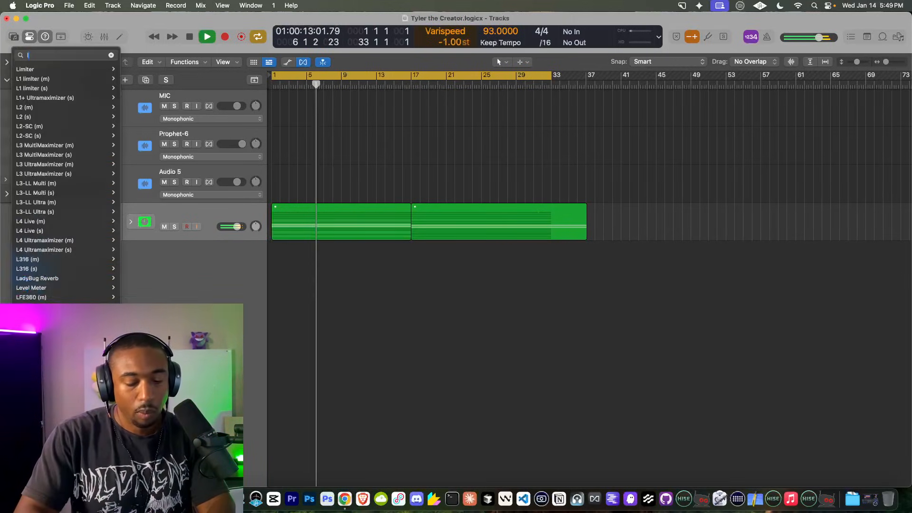
pyautogui.write('imiter')
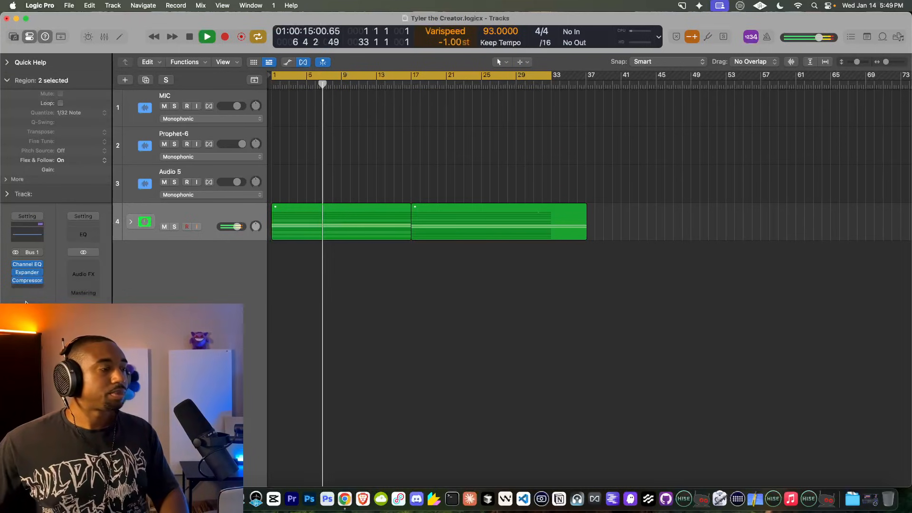
pyautogui.press('Return')
pyautogui.moveTo(474, 231); pyautogui.dragTo(464, 226)
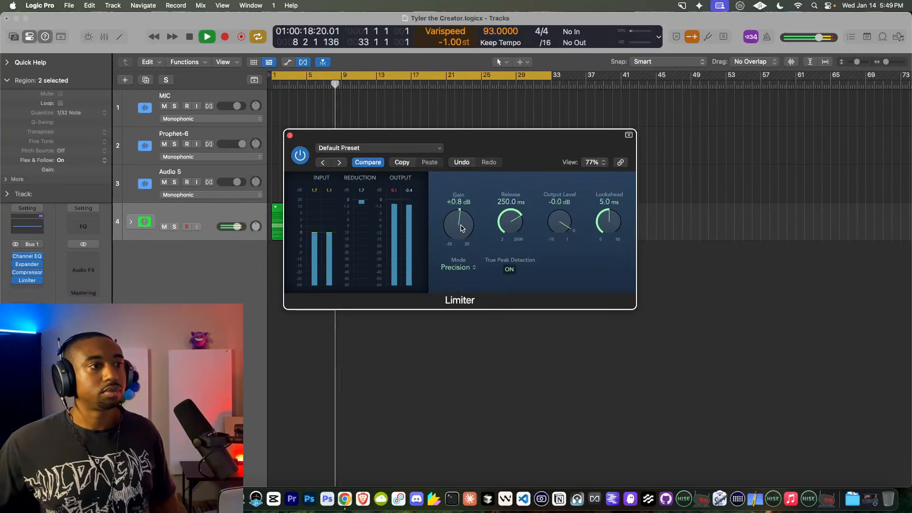
pyautogui.keyDown('alt'); pyautogui.click(460, 228); pyautogui.keyUp('alt')
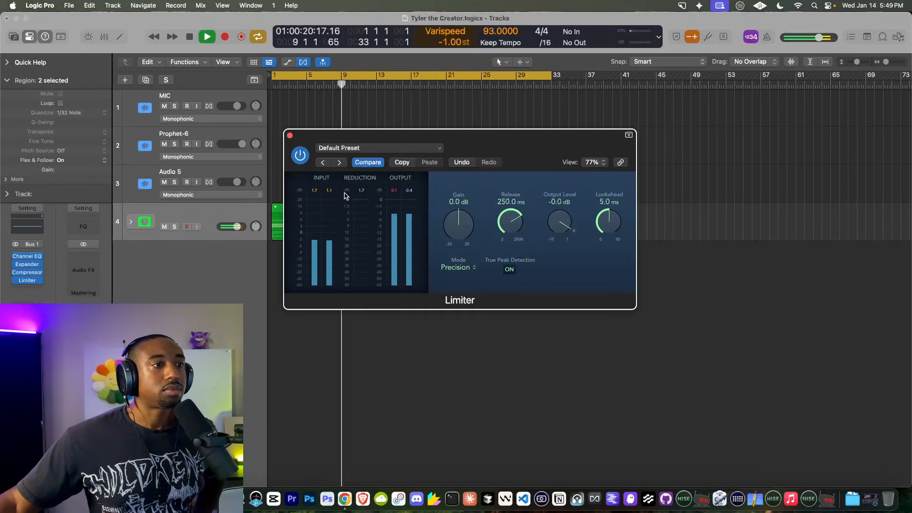
pyautogui.click(289, 136)
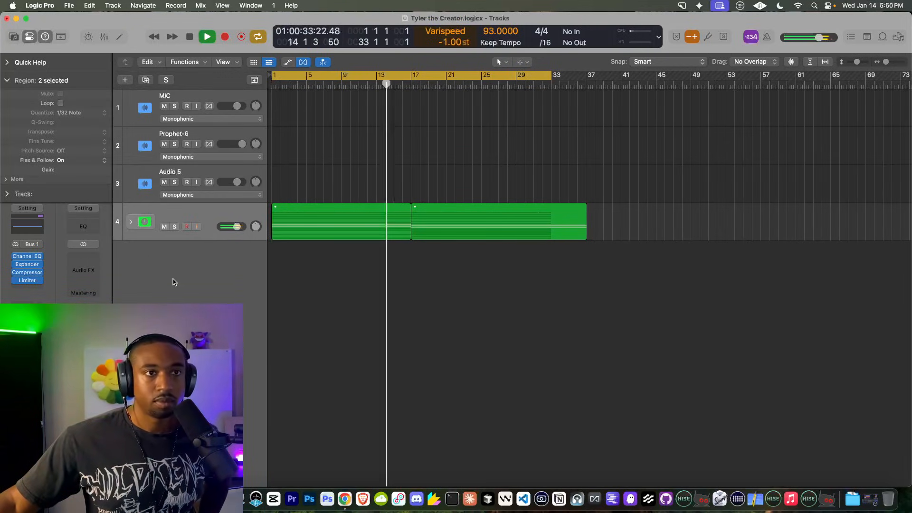
# Step: Expand folder track 4 and bypass the Channel EQ on the 4 Bass track
pyautogui.click(130, 221)
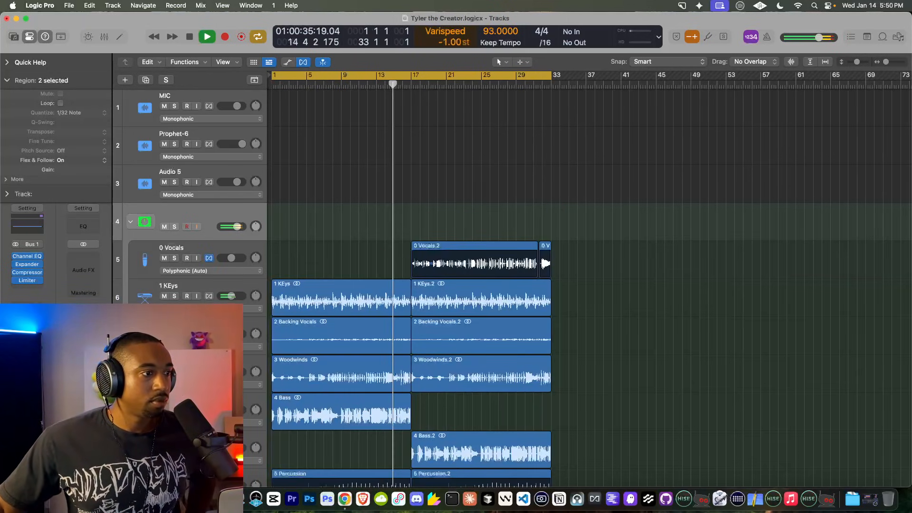
pyautogui.click(145, 409)
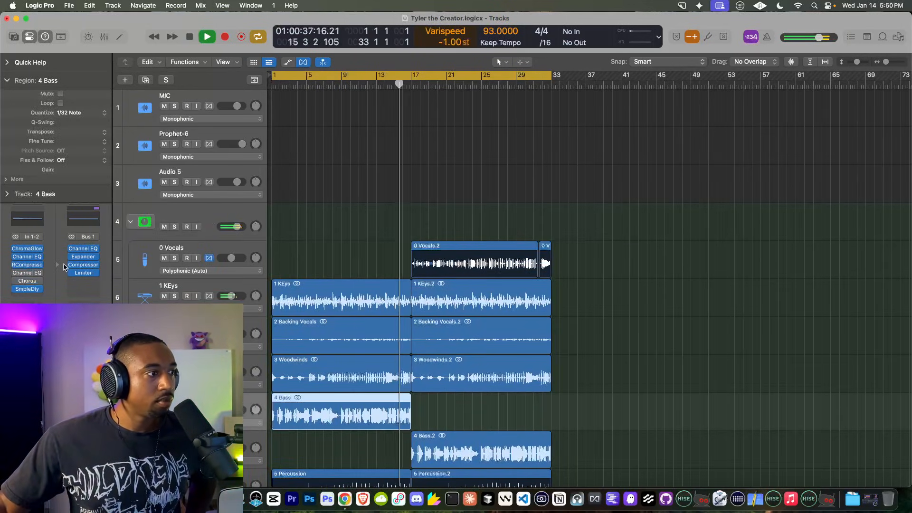
pyautogui.click(27, 257)
pyautogui.click(310, 166)
pyautogui.click(299, 145)
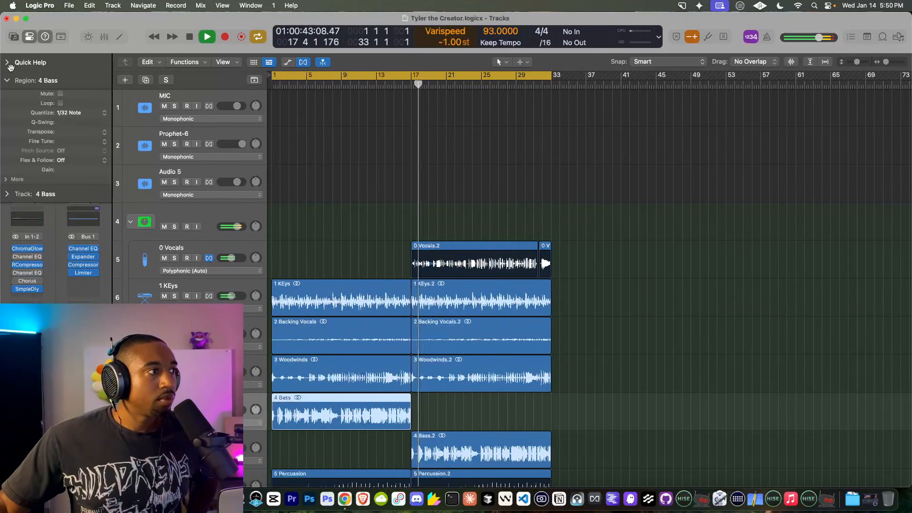
# Step: Collapse the region settings, select 0 Vocals, and redisplay the Inspector
pyautogui.click(8, 80)
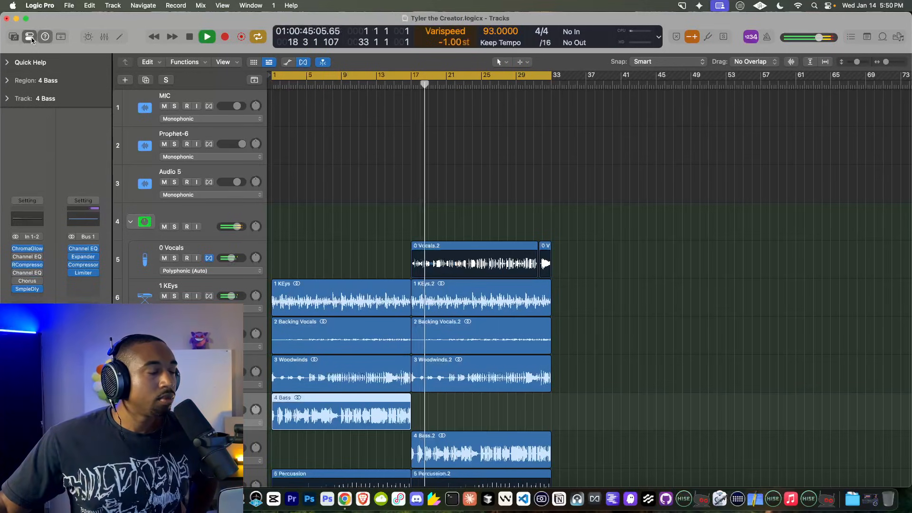
pyautogui.click(30, 38)
pyautogui.click(80, 246)
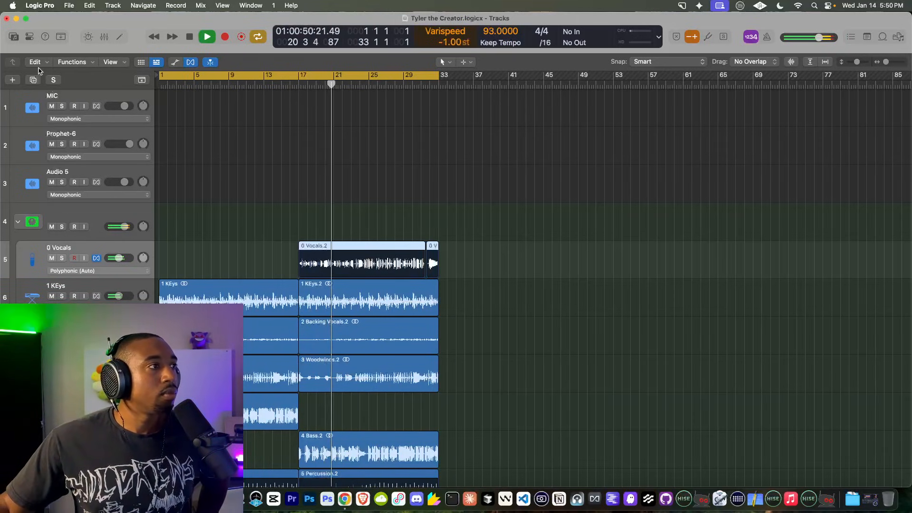
pyautogui.press('i')
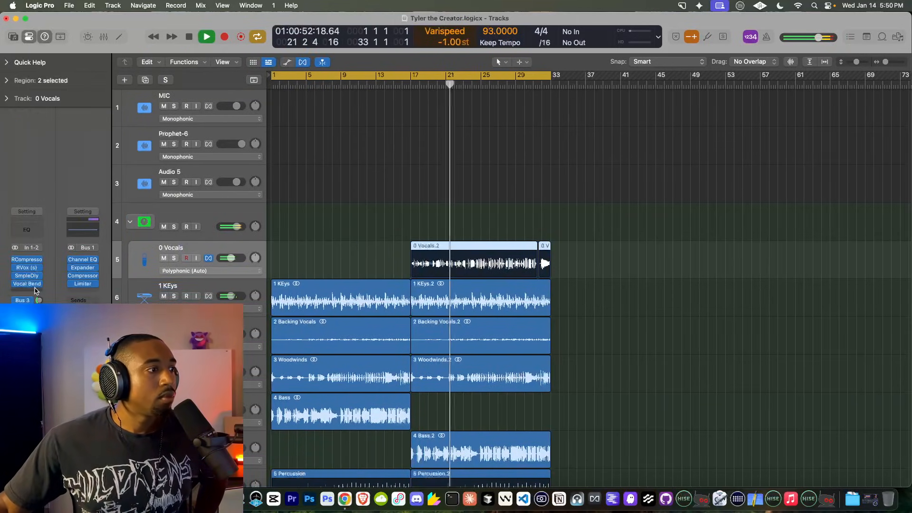
# Step: Unlink the 0 Vocals Sample Delay, left at 300 samples and right at about 827
pyautogui.click(26, 276)
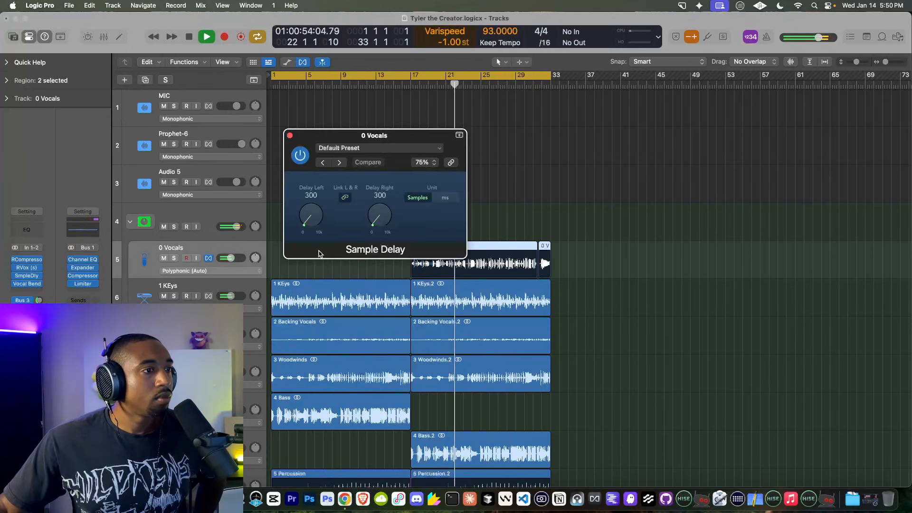
pyautogui.click(345, 198)
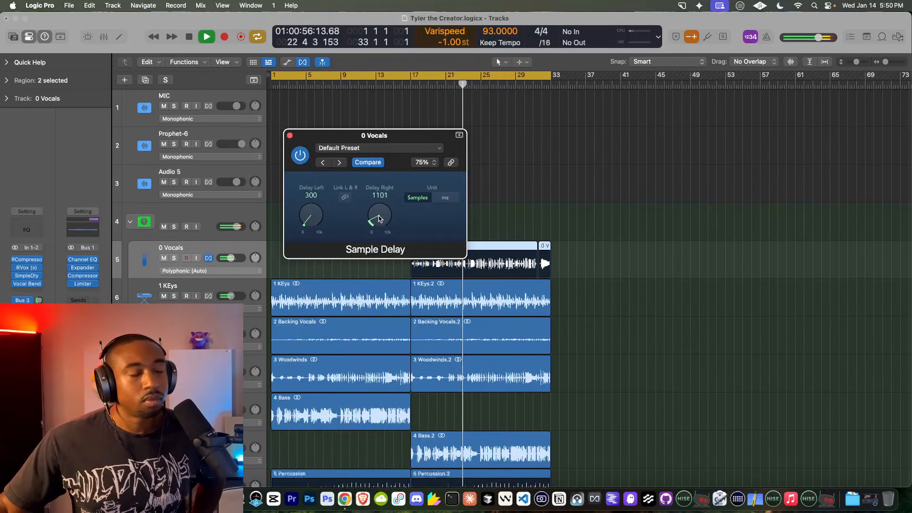
pyautogui.moveTo(378, 218); pyautogui.dragTo(380, 221)
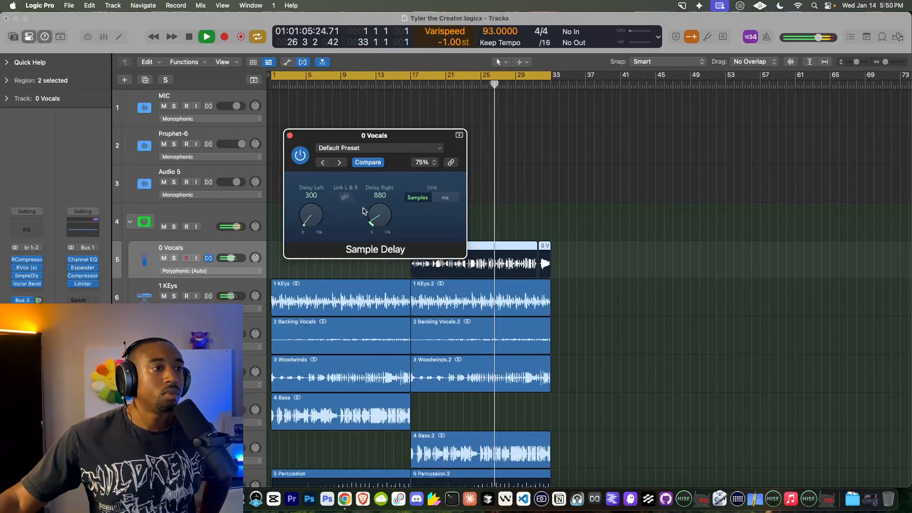
pyautogui.moveTo(376, 215); pyautogui.dragTo(376, 219)
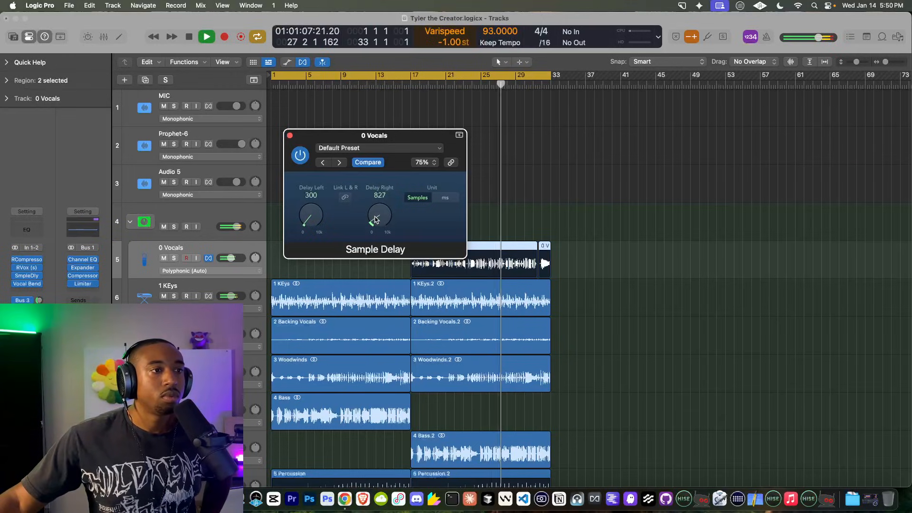
pyautogui.click(290, 135)
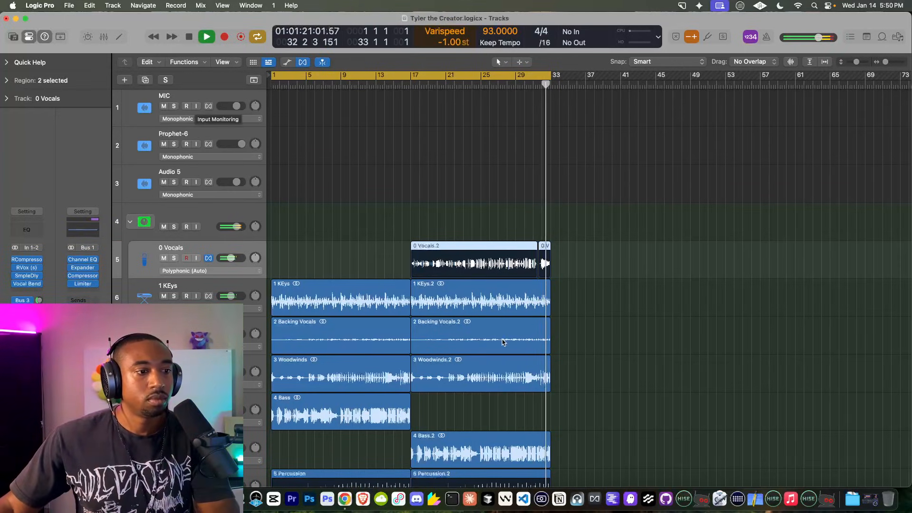
# Step: Trim the end of the 4 Bass.2 region shorter and move the playhead near bar 16
pyautogui.scroll(-2, 502, 342)
pyautogui.click(546, 394)
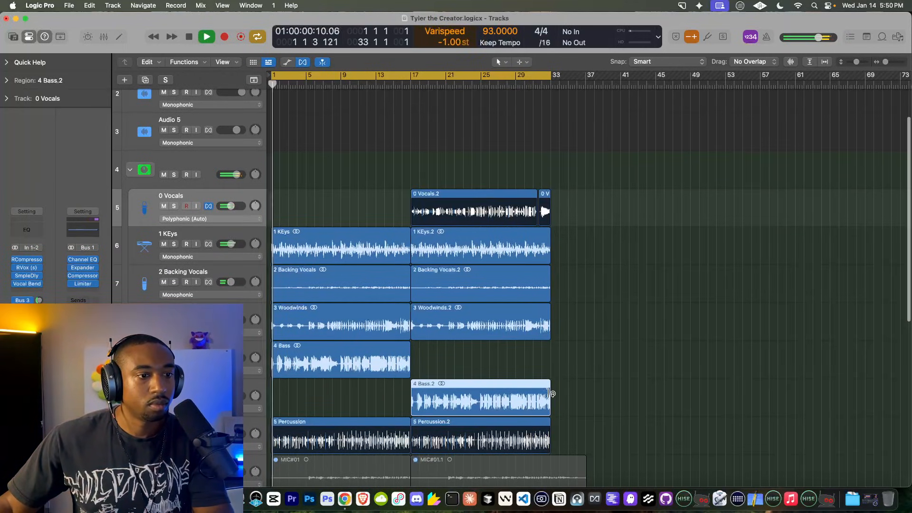
pyautogui.moveTo(551, 393); pyautogui.dragTo(532, 394)
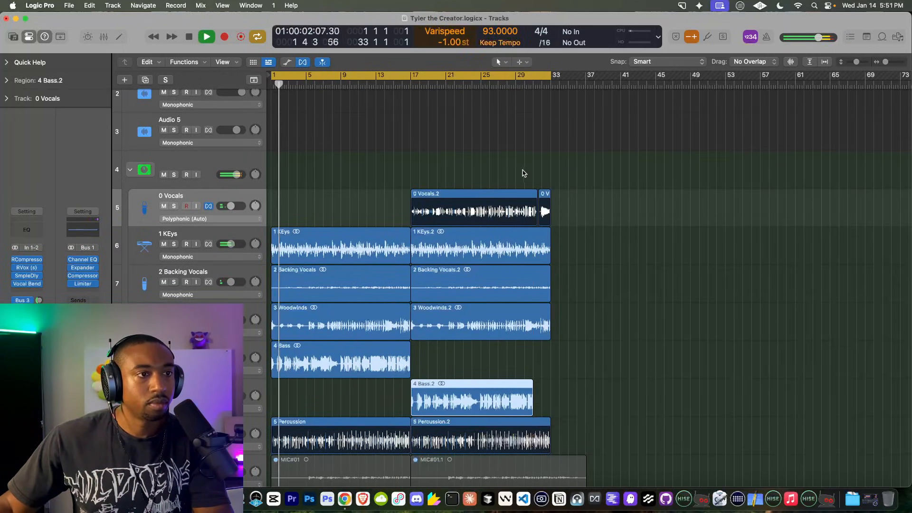
pyautogui.click(405, 85)
# Step: Zoom in and trim the BWB WAVE 5 KICK (10)_2 region's start to 17 1 2 1
pyautogui.scroll(2, 383, 149)
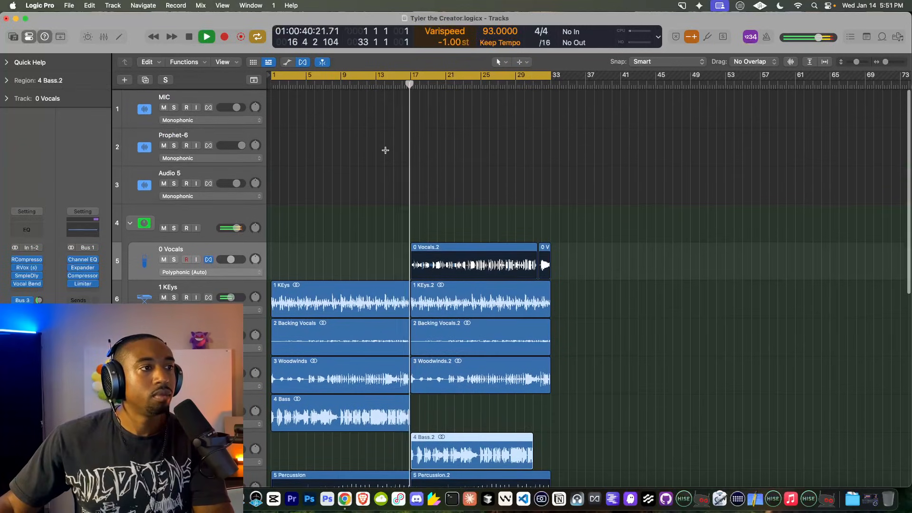
pyautogui.scroll(-1, 415, 210)
pyautogui.scroll(1, 415, 212)
pyautogui.scroll(-9, 415, 317)
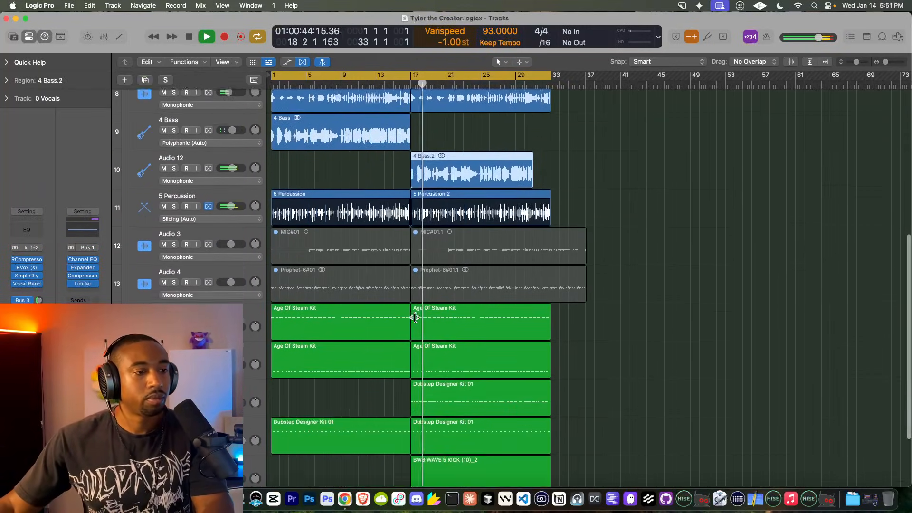
pyautogui.scroll(-3, 415, 318)
pyautogui.press('super+Right')
pyautogui.press('super+Right')
pyautogui.press('super+Right')
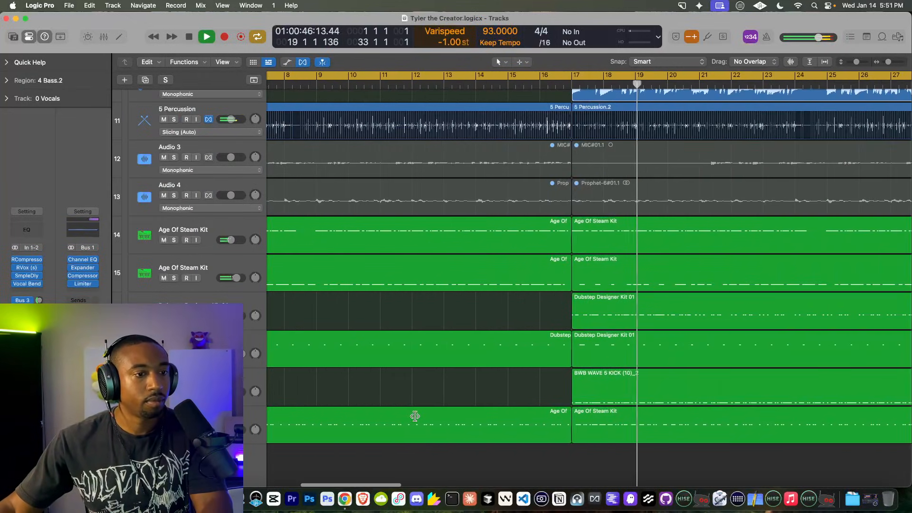
pyautogui.scroll(-5, 505, 399)
pyautogui.scroll(7, 487, 393)
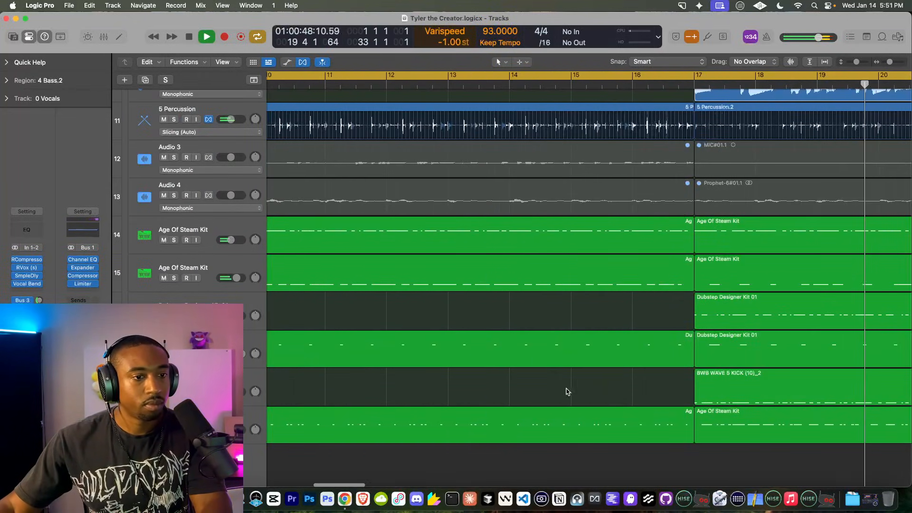
pyautogui.moveTo(694, 395); pyautogui.dragTo(697, 396)
# Step: Select the 4 Bass.2 region on the Audio 12 track
pyautogui.scroll(-5, 599, 366)
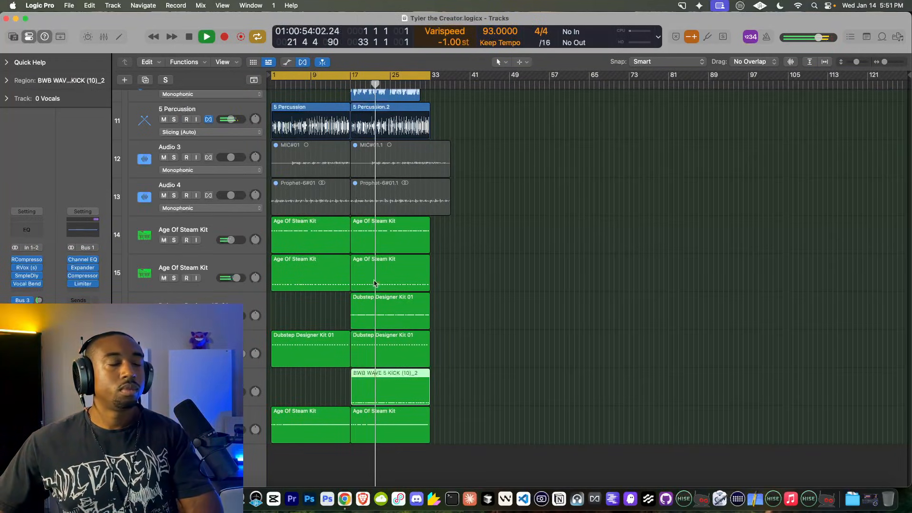
pyautogui.scroll(4, 352, 185)
pyautogui.scroll(6, 352, 184)
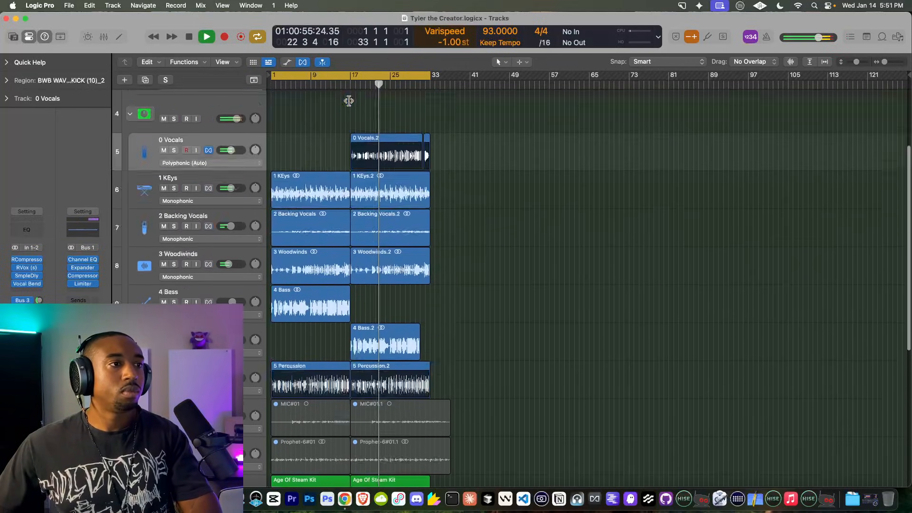
pyautogui.scroll(-3, 314, 188)
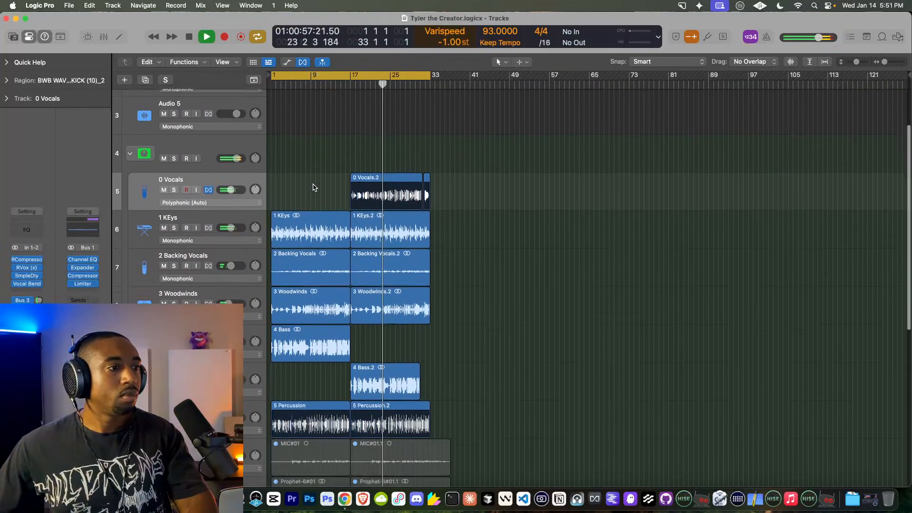
pyautogui.click(388, 375)
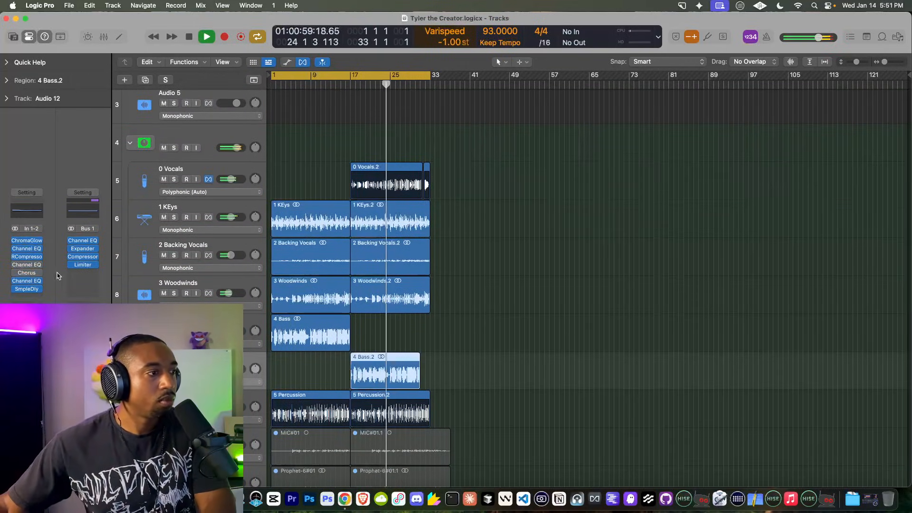
# Step: Add a Channel EQ to Audio 12 with the low shelf cut to -11.2 dB
pyautogui.click(29, 295)
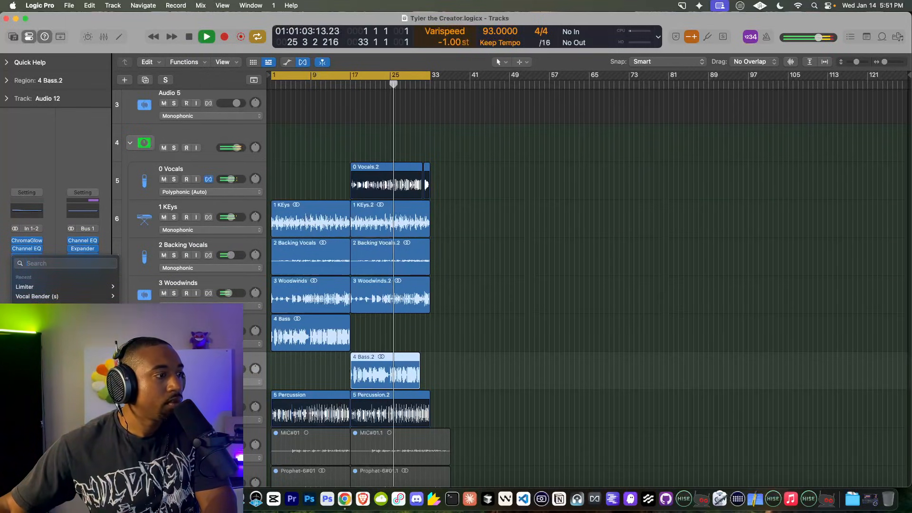
pyautogui.moveTo(48, 384)
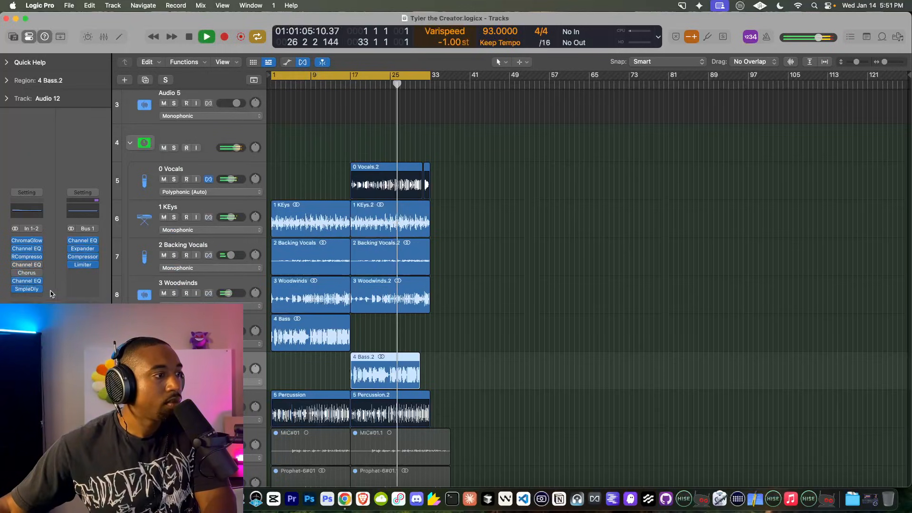
pyautogui.moveTo(39, 298)
pyautogui.write('eq')
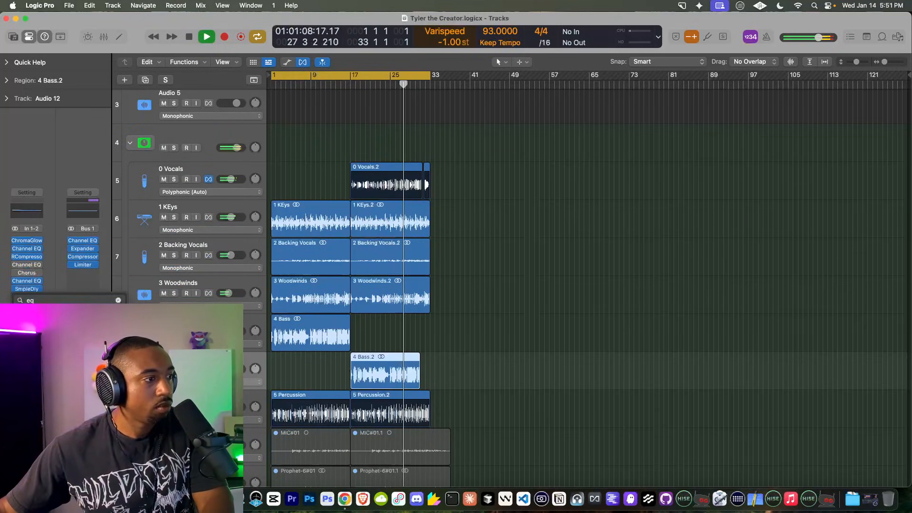
pyautogui.press('Return')
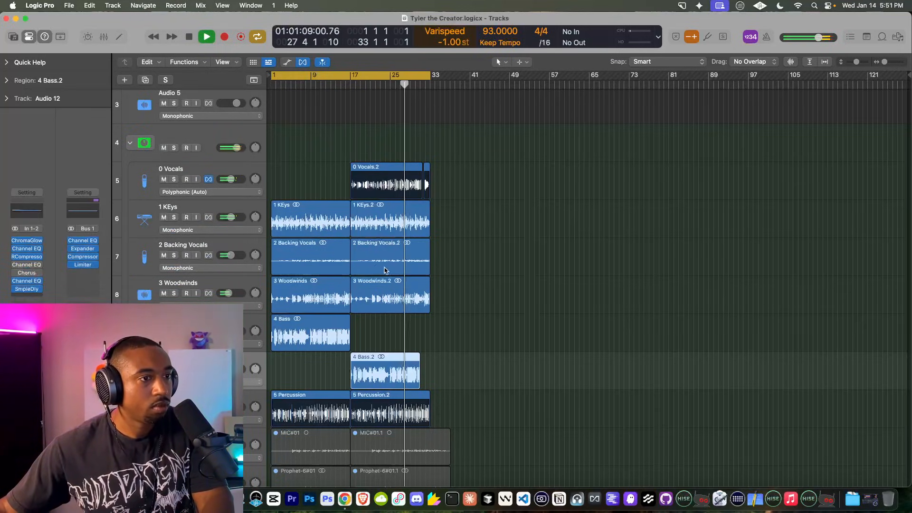
pyautogui.moveTo(375, 244); pyautogui.dragTo(369, 302)
pyautogui.click(289, 136)
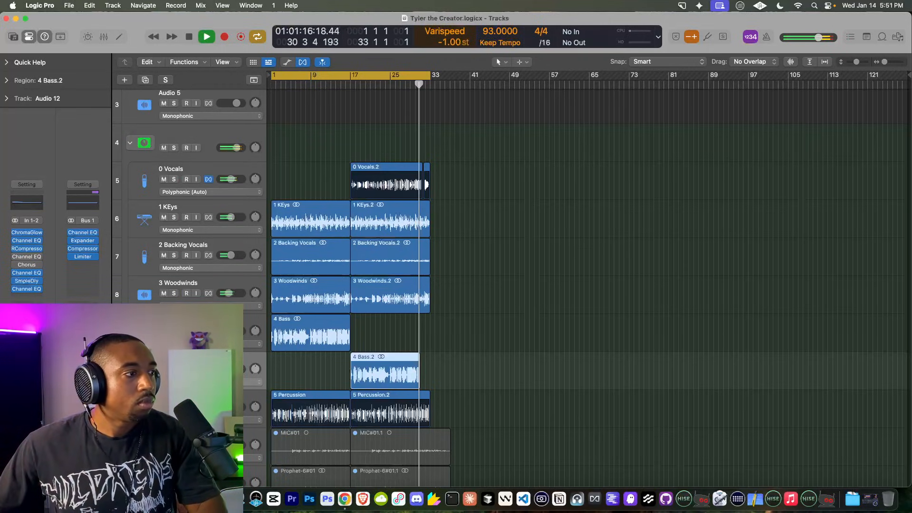
# Step: Add a Channel EQ to 4 Bass, dipping the low end near 75 Hz to -6.3 dB
pyautogui.click(200, 327)
pyautogui.click(26, 297)
pyautogui.click(28, 280)
pyautogui.moveTo(367, 246); pyautogui.dragTo(371, 275)
# Step: Stop playback, raise varispeed from -1.00 to +1.00 st, and play again
pyautogui.click(290, 135)
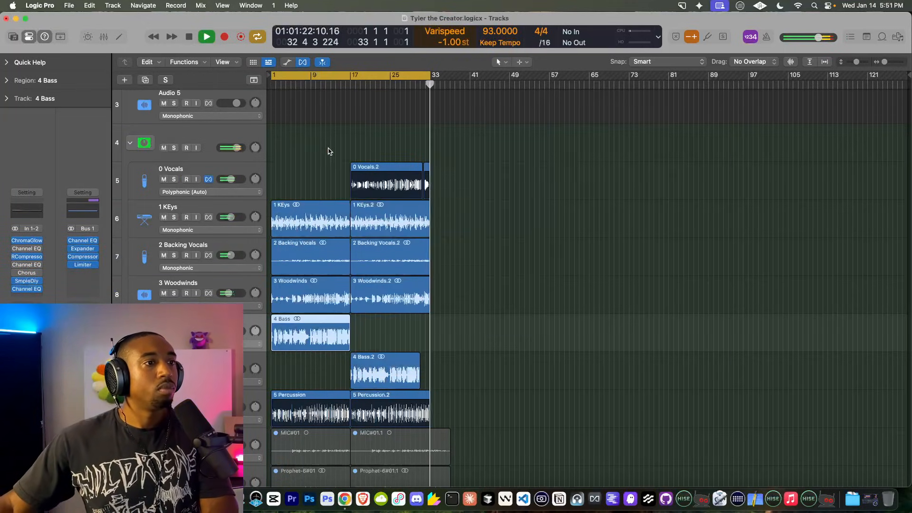
pyautogui.scroll(4, 229, 138)
pyautogui.press('space')
pyautogui.click(196, 106)
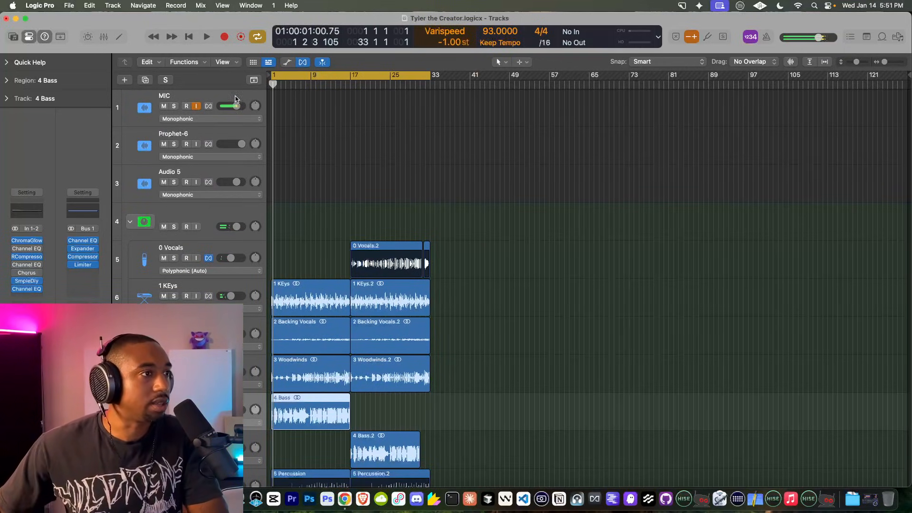
pyautogui.moveTo(446, 43); pyautogui.dragTo(444, 41)
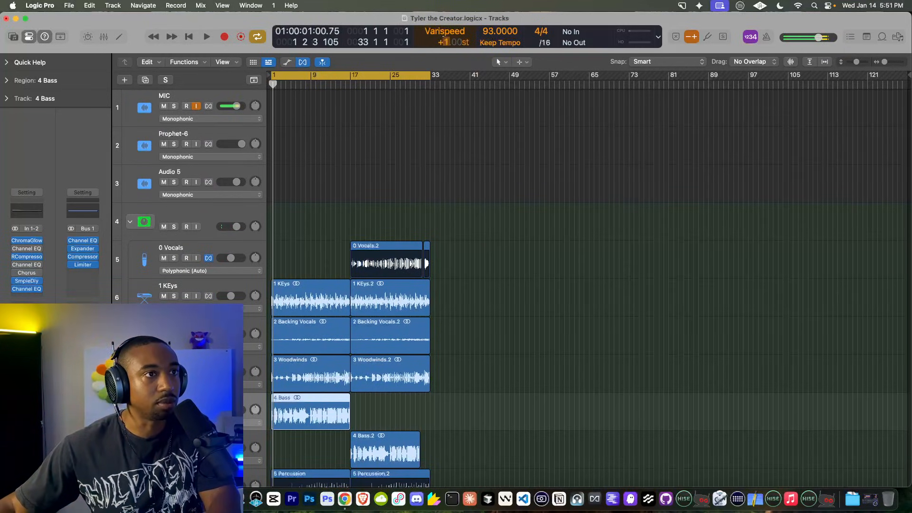
pyautogui.press('space')
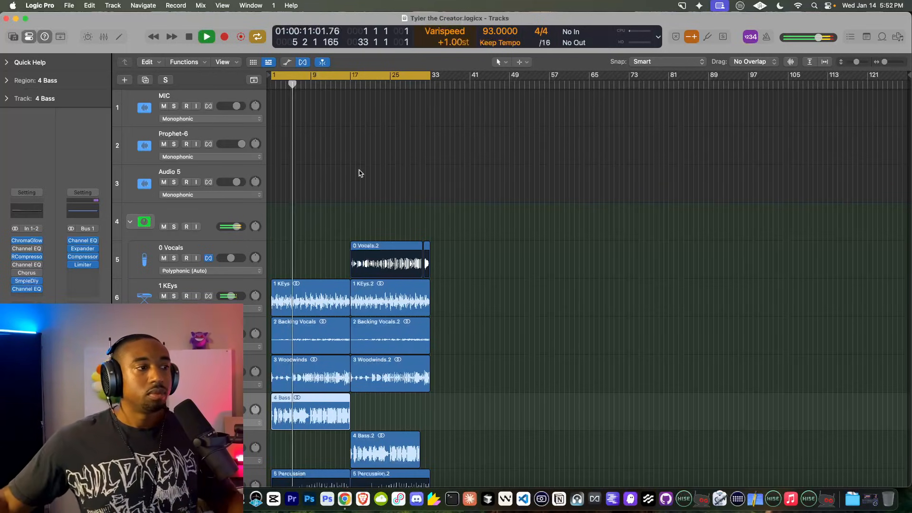
# Step: Trim the 5 Percussion.2 and bar-17 3 Woodwinds.2 regions to end with 4 Bass.2, 14 bars long
pyautogui.scroll(-1, 323, 229)
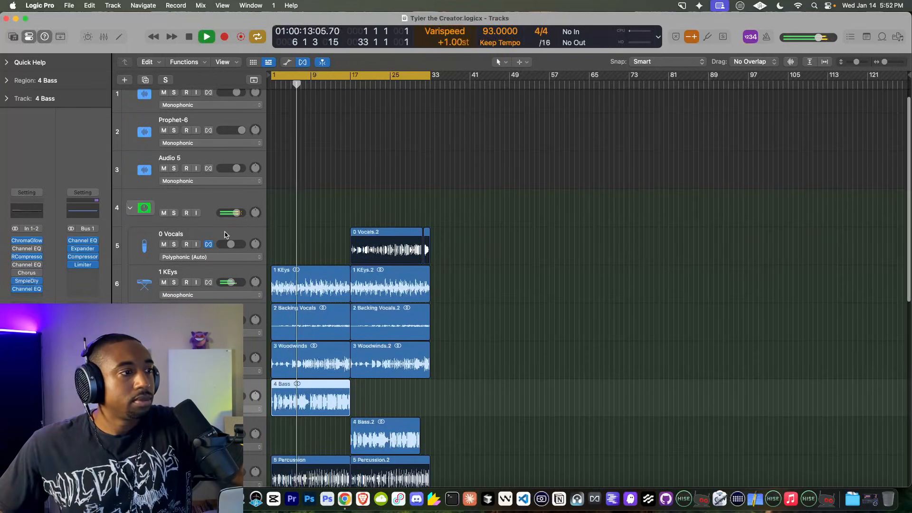
pyautogui.scroll(-3, 370, 227)
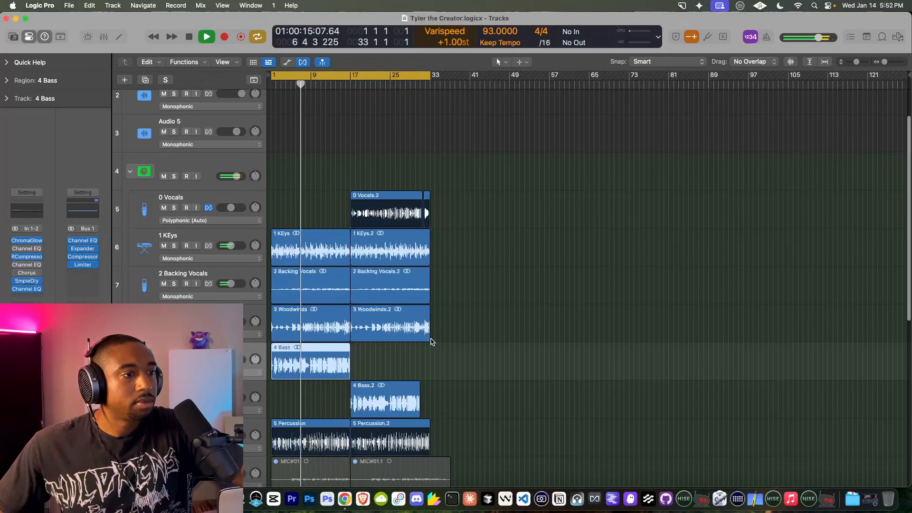
pyautogui.scroll(-3, 434, 347)
pyautogui.moveTo(430, 389); pyautogui.dragTo(420, 394)
pyautogui.moveTo(428, 293); pyautogui.dragTo(420, 292)
pyautogui.scroll(-5, 430, 320)
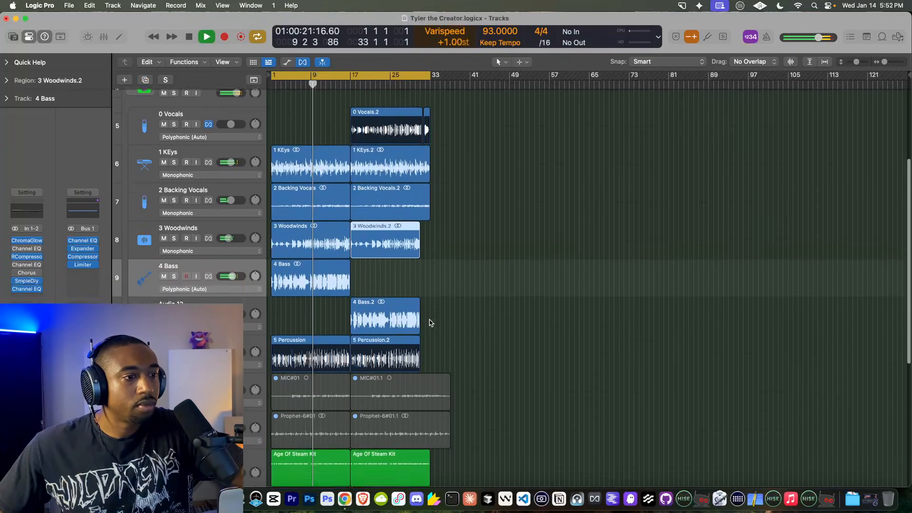
pyautogui.scroll(-2, 429, 322)
pyautogui.scroll(5, 430, 322)
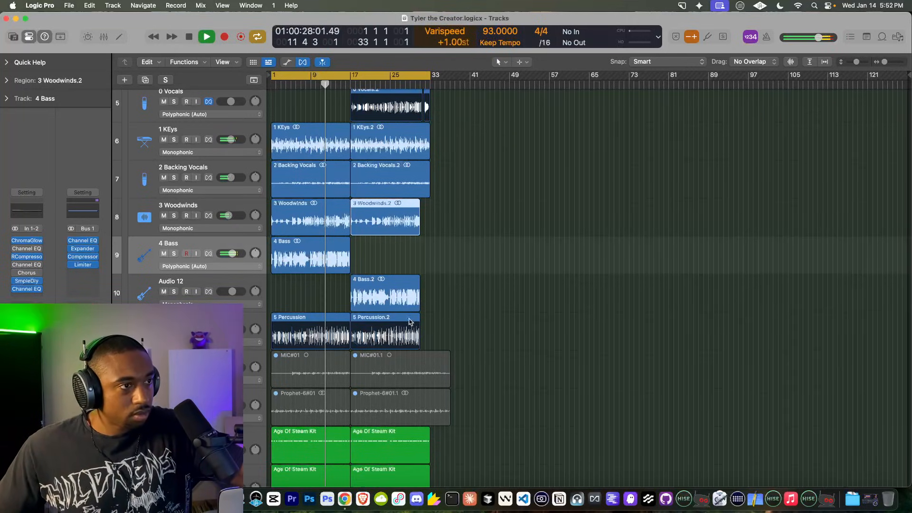
pyautogui.scroll(2, 422, 319)
pyautogui.scroll(5, 373, 305)
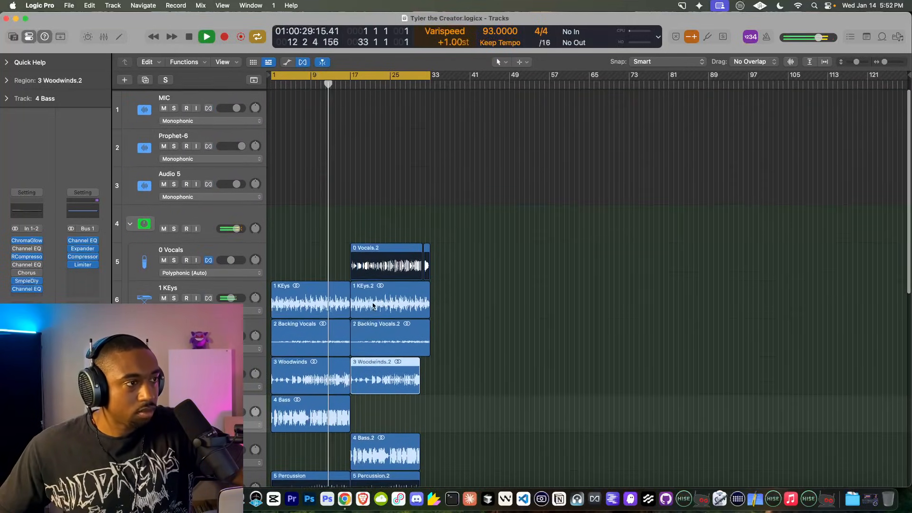
pyautogui.click(130, 222)
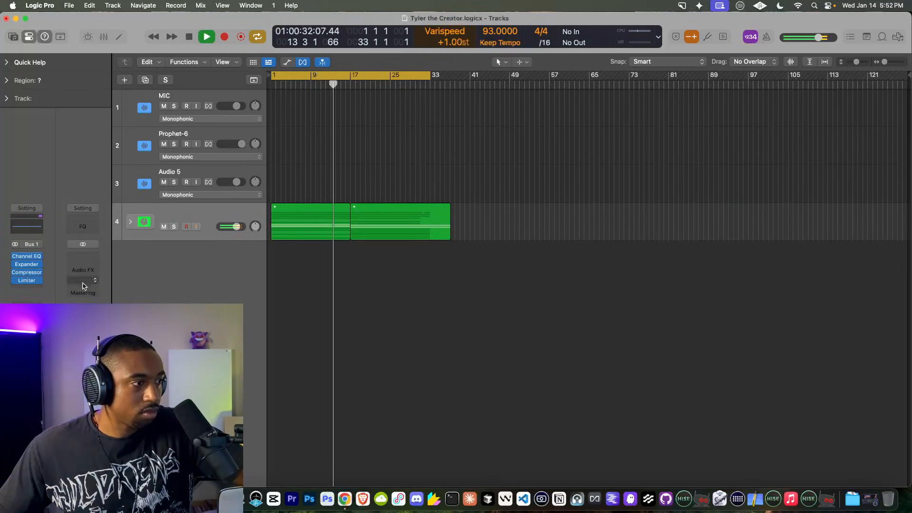
pyautogui.click(27, 272)
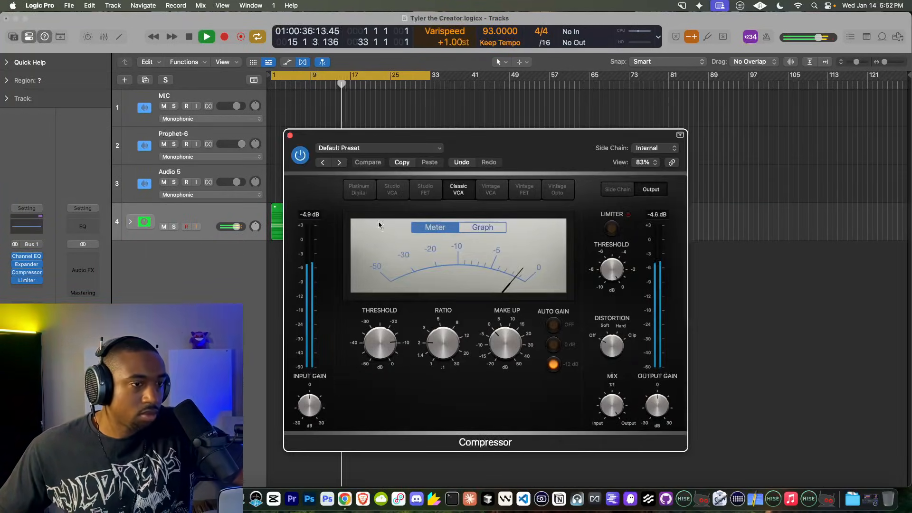
pyautogui.click(289, 135)
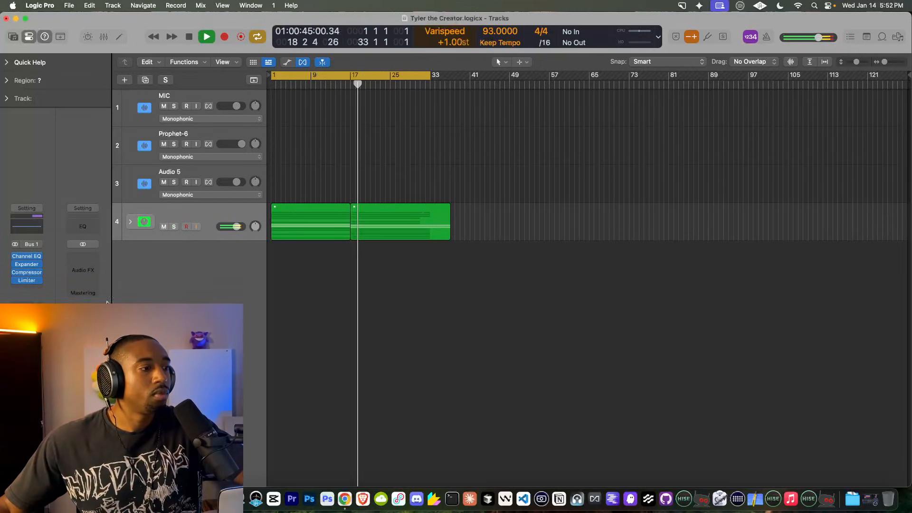
pyautogui.click(131, 222)
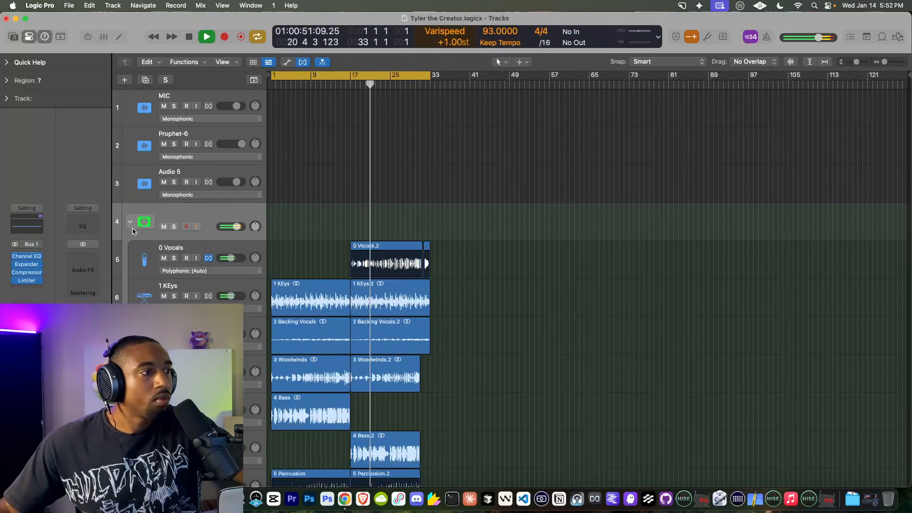
# Step: Check the kick track's Sample Delay, confirming its 300-sample setting
pyautogui.scroll(-10, 133, 222)
pyautogui.scroll(1, 356, 284)
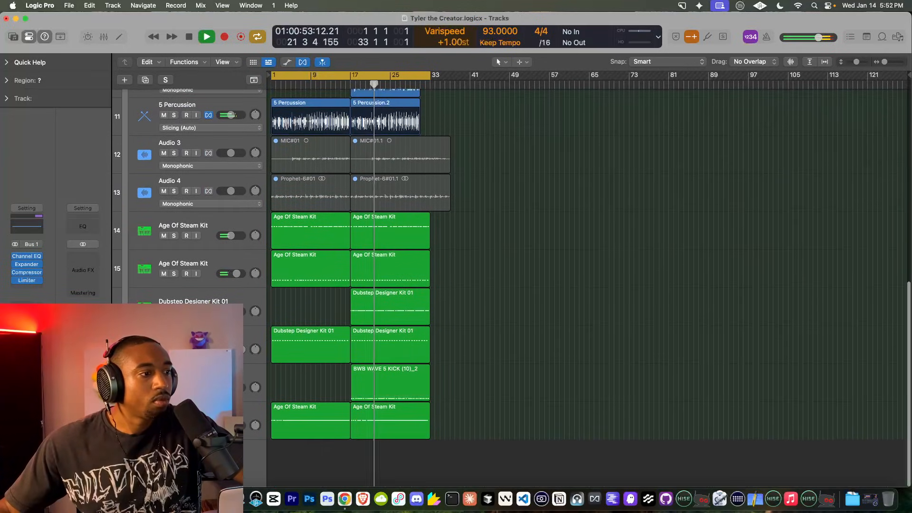
pyautogui.click(389, 379)
pyautogui.click(27, 265)
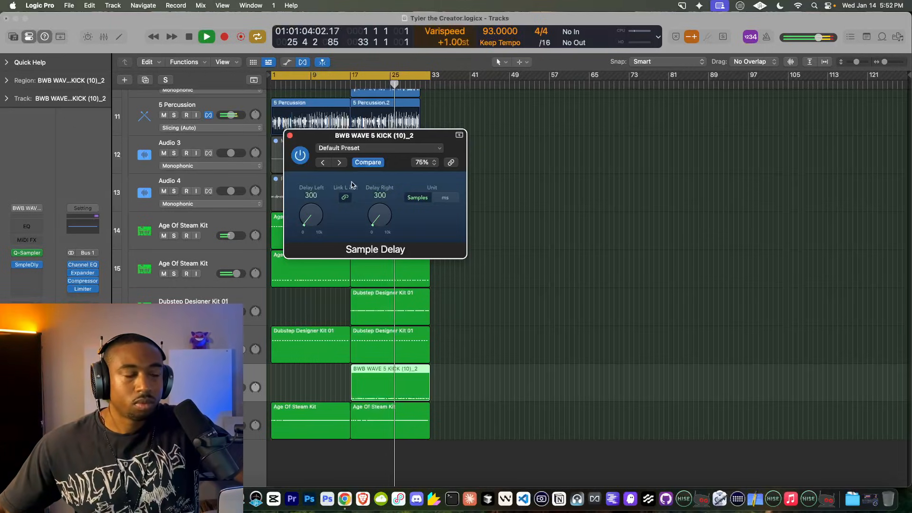
pyautogui.click(291, 136)
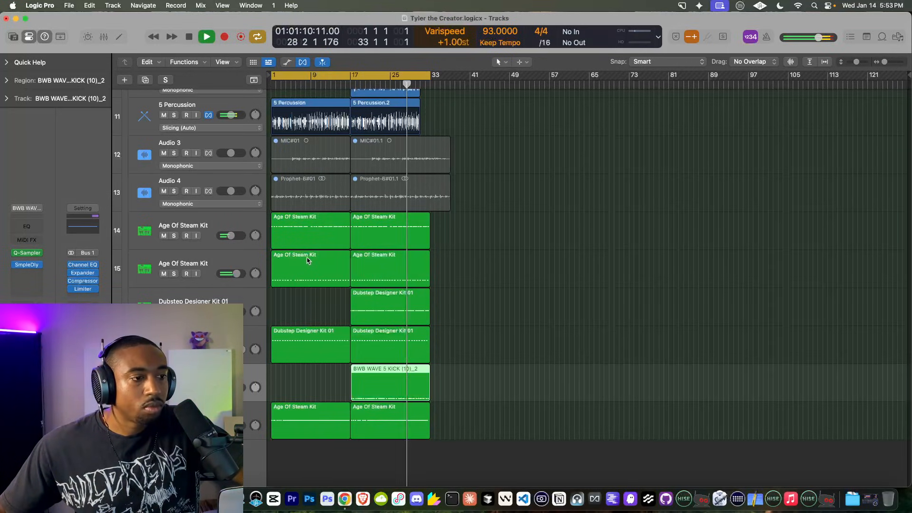
# Step: Select 0 Vocals, return playback to bar 17, and enable input monitoring on MIC
pyautogui.scroll(6, 306, 260)
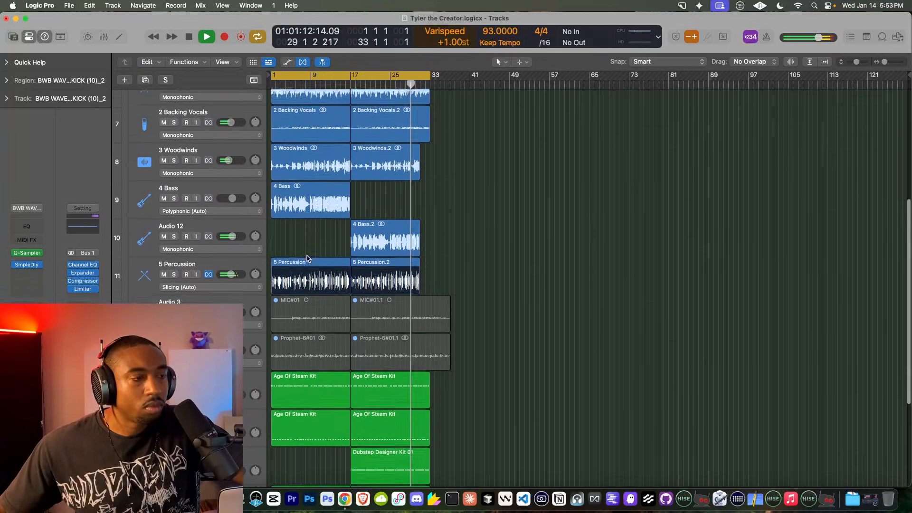
pyautogui.scroll(4, 307, 259)
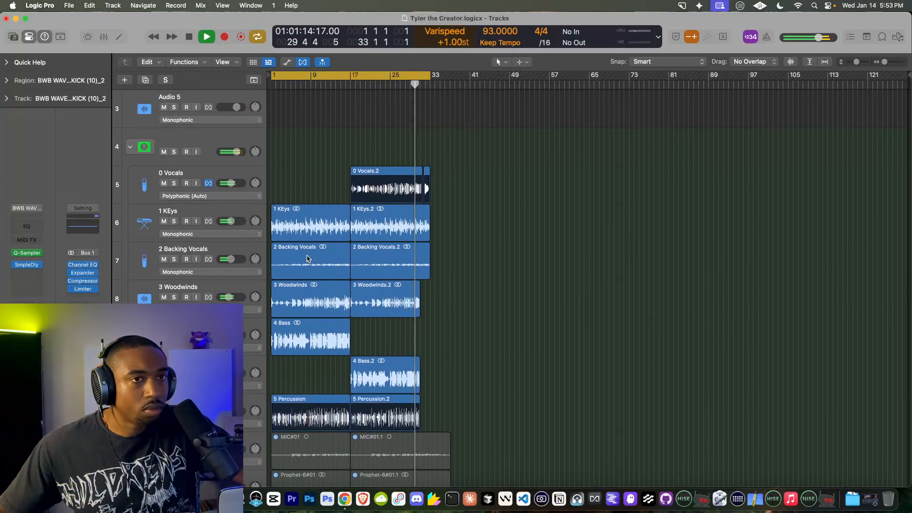
pyautogui.click(180, 177)
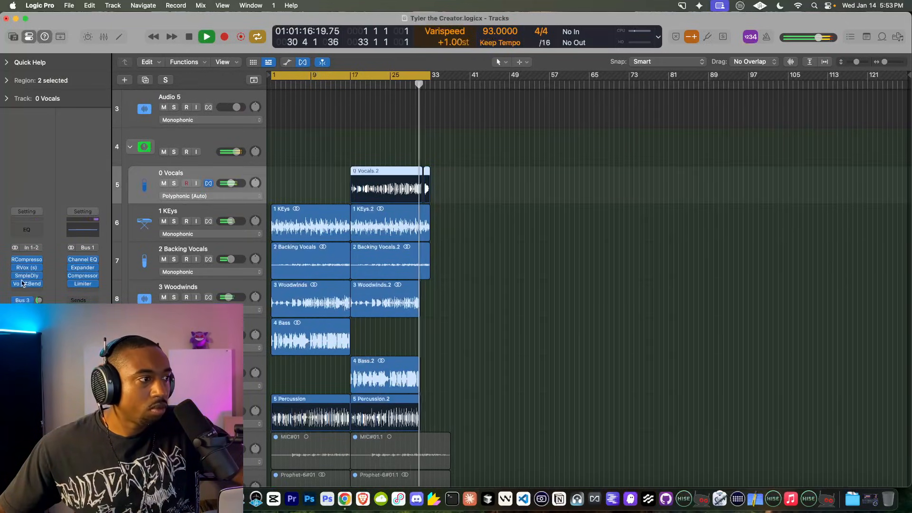
pyautogui.click(351, 84)
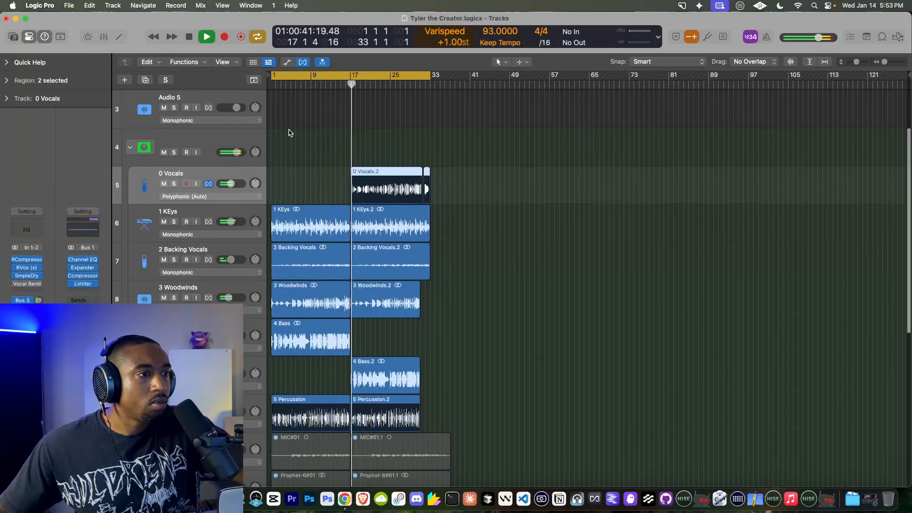
pyautogui.scroll(3, 289, 134)
pyautogui.click(195, 106)
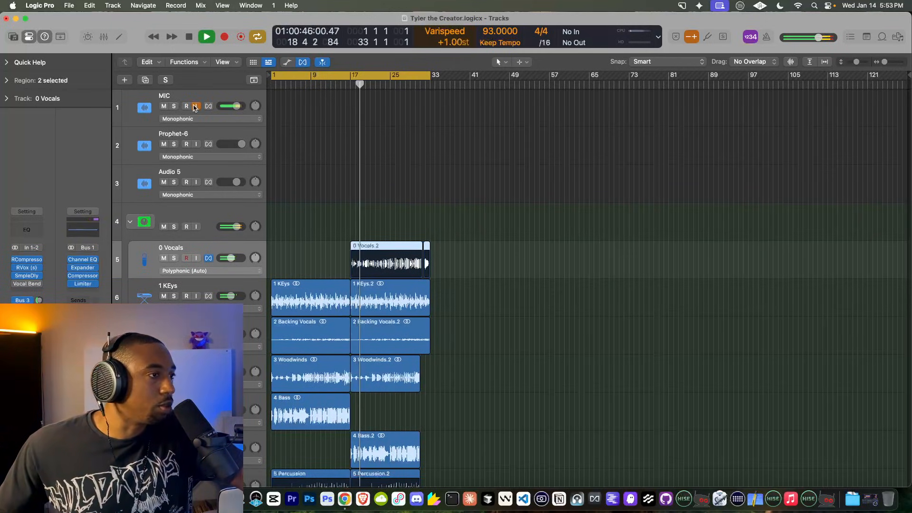
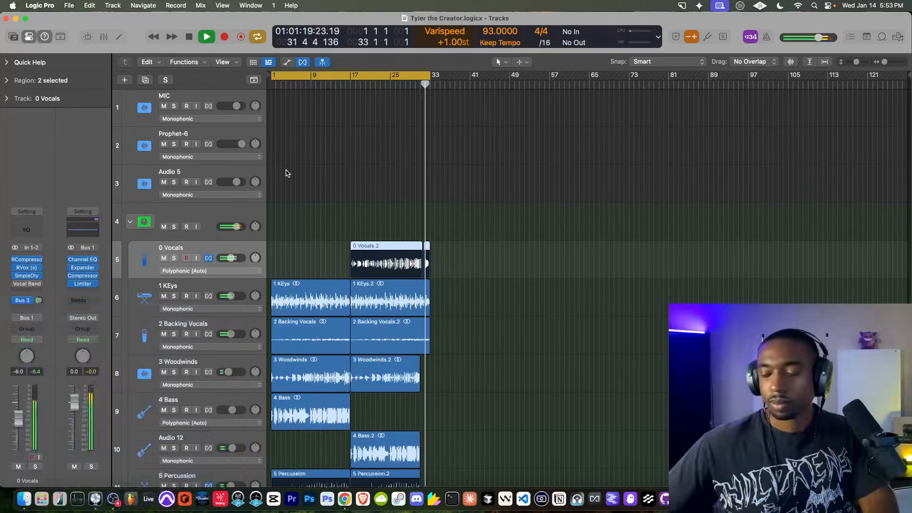
# Step: Toggle the MIC track's input monitoring off and resume playback
pyautogui.scroll(-1, 386, 328)
pyautogui.scroll(1, 386, 327)
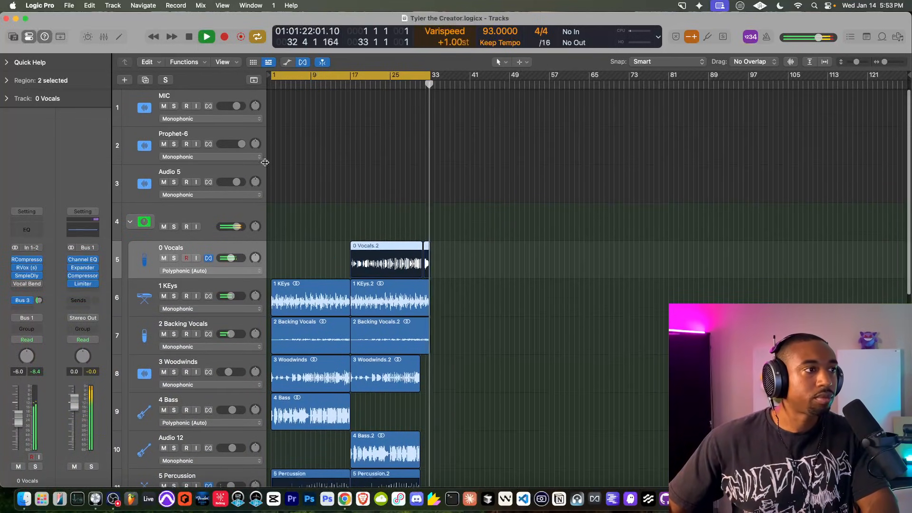
pyautogui.click(196, 106)
pyautogui.press('space')
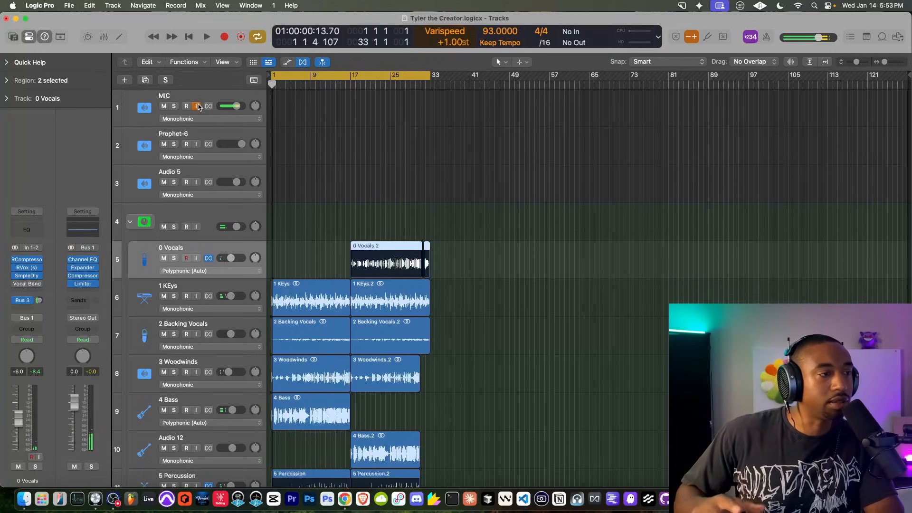
pyautogui.click(196, 106)
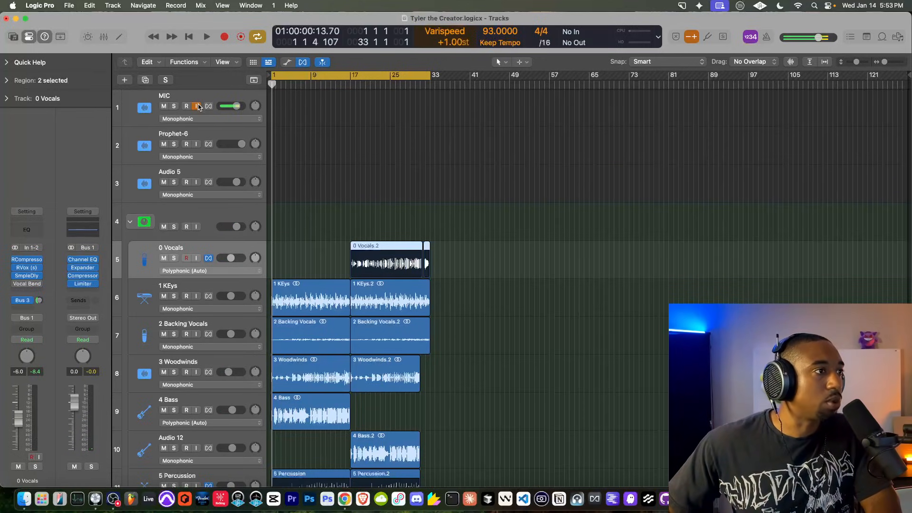
pyautogui.press('space')
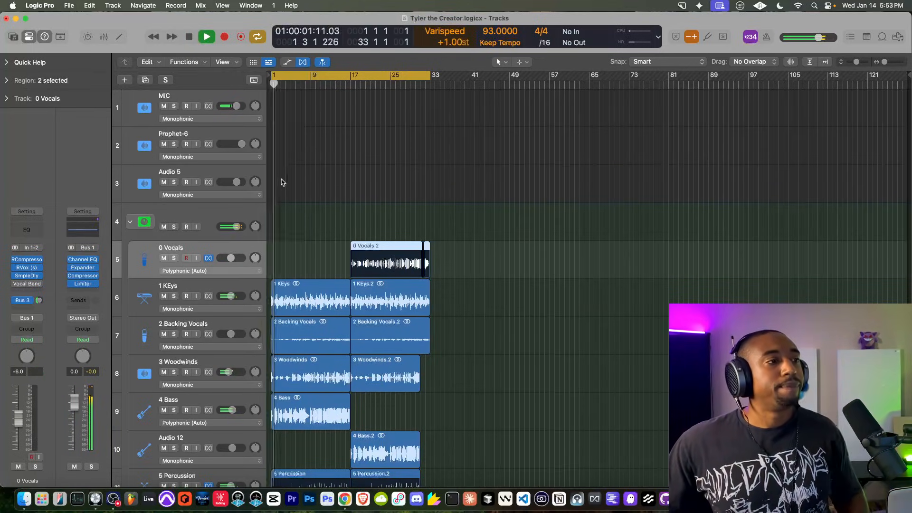
# Step: Route a send from 2 Backing Vocals to Bus 3 → Reverb
pyautogui.scroll(-3, 298, 199)
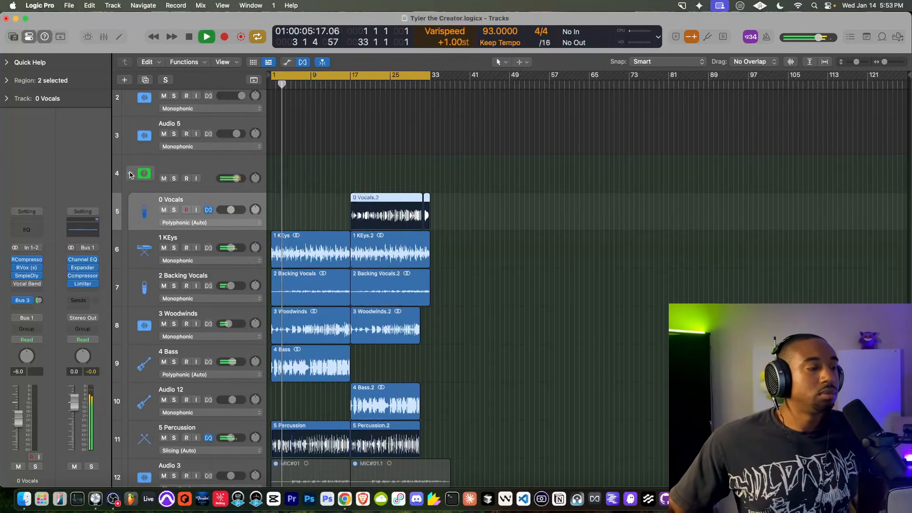
pyautogui.scroll(-4, 369, 258)
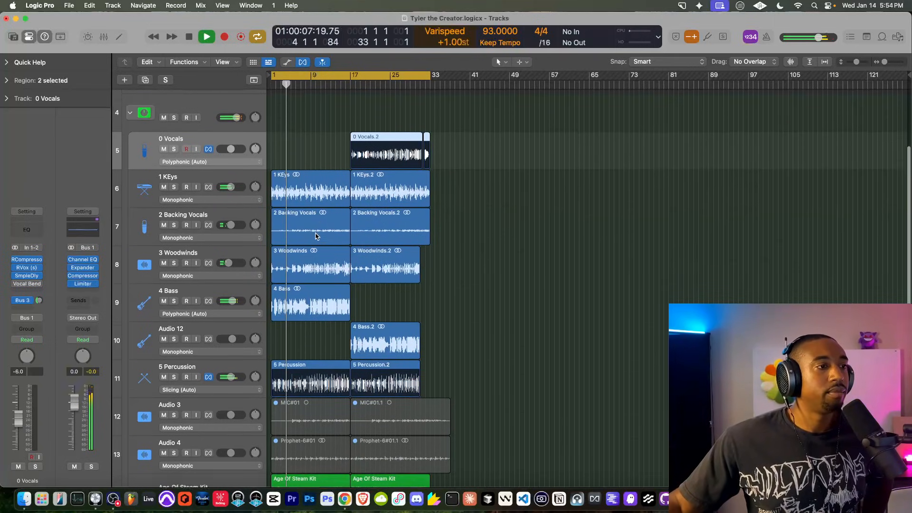
pyautogui.scroll(-2, 285, 219)
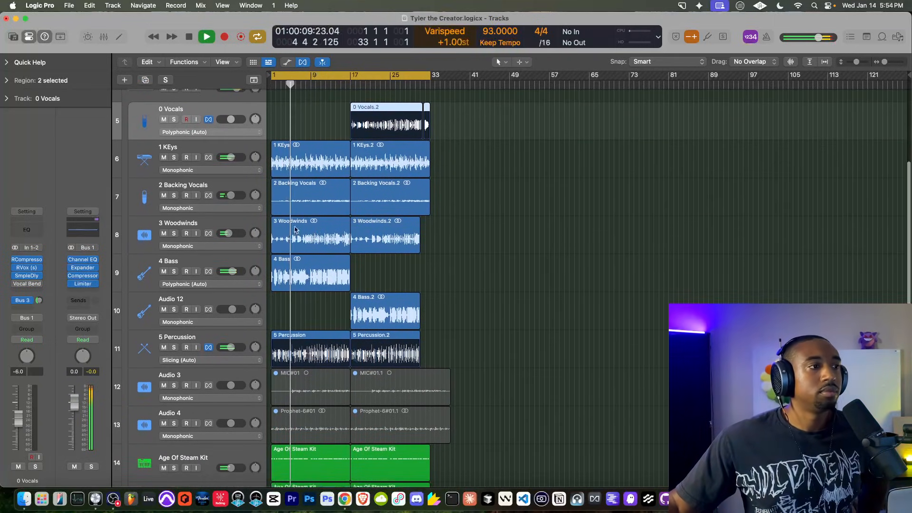
pyautogui.click(204, 186)
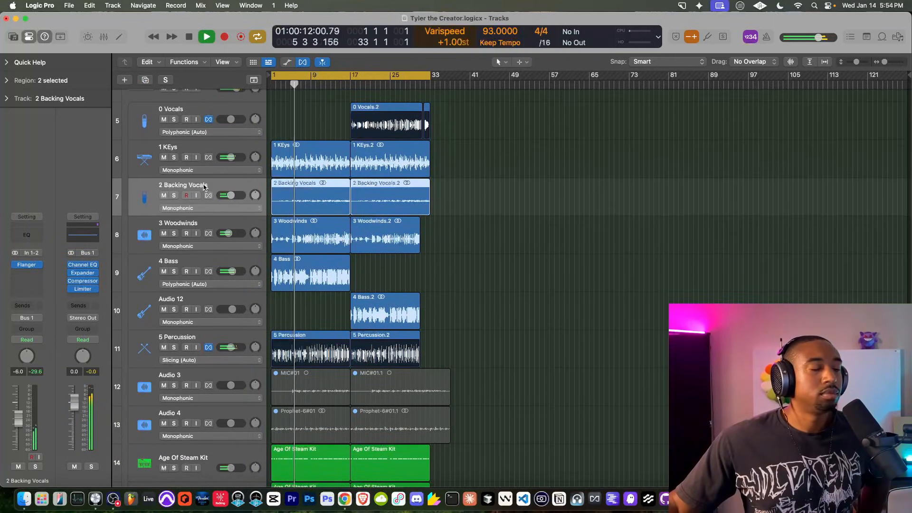
pyautogui.click(29, 306)
pyautogui.moveTo(29, 388)
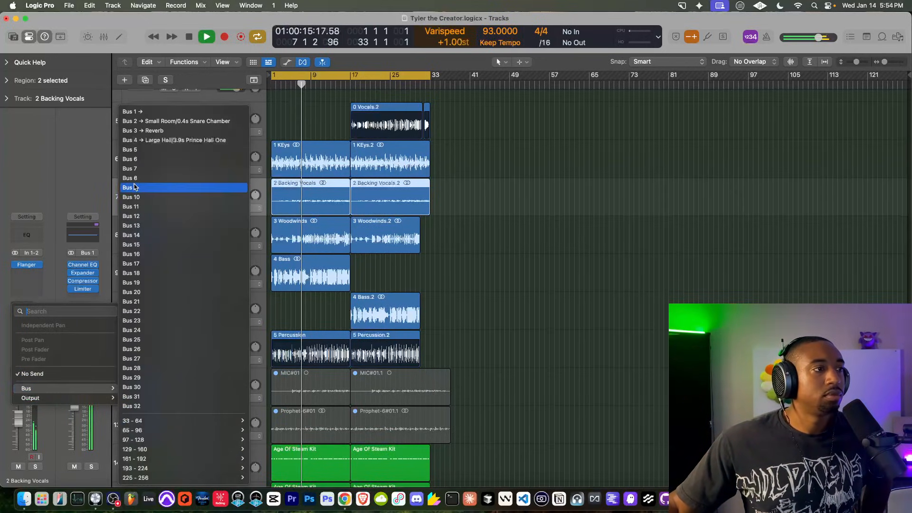
pyautogui.click(148, 131)
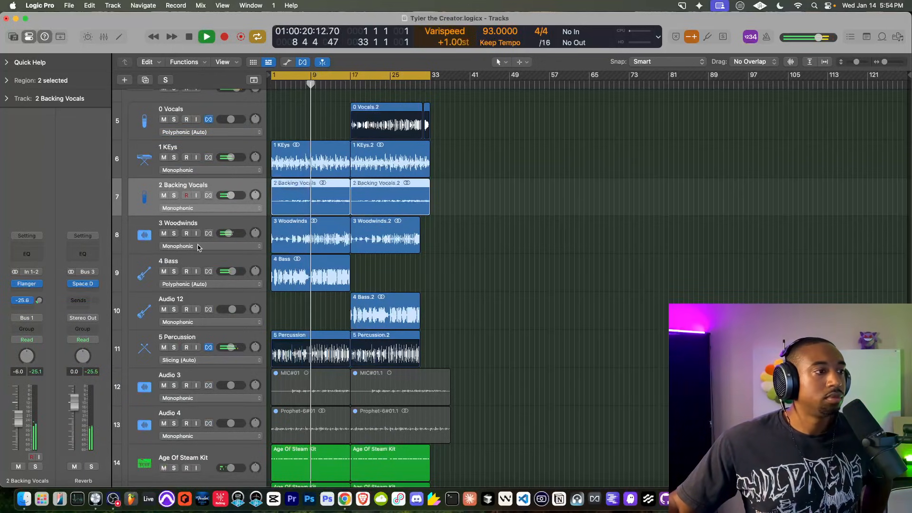
pyautogui.click(201, 259)
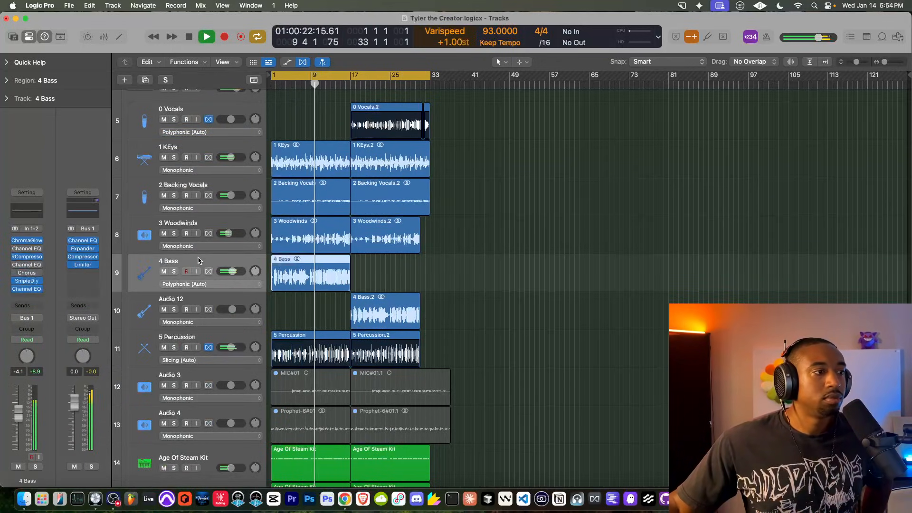
pyautogui.click(26, 288)
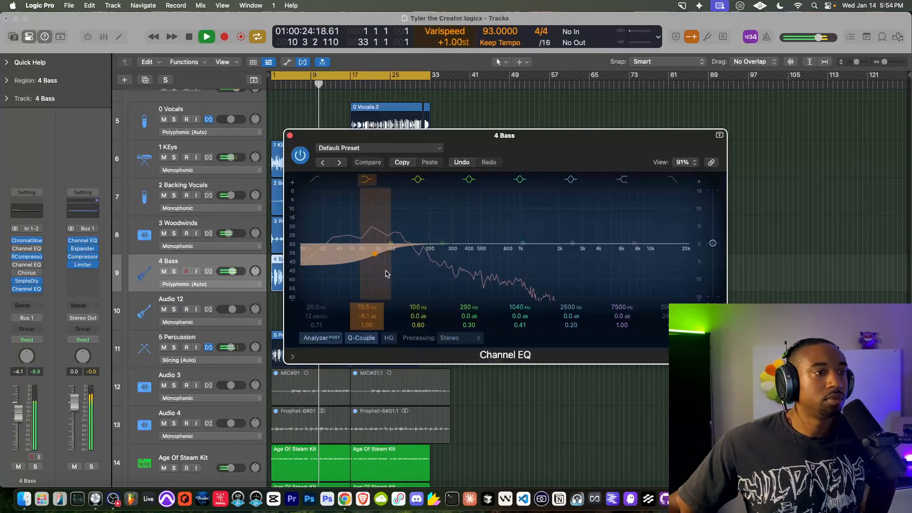
pyautogui.click(290, 135)
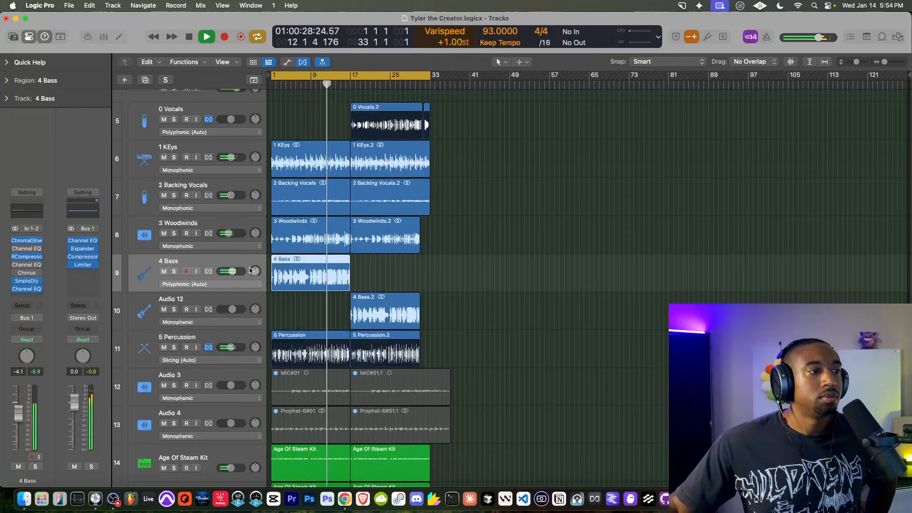
pyautogui.scroll(-3, 240, 279)
pyautogui.click(215, 289)
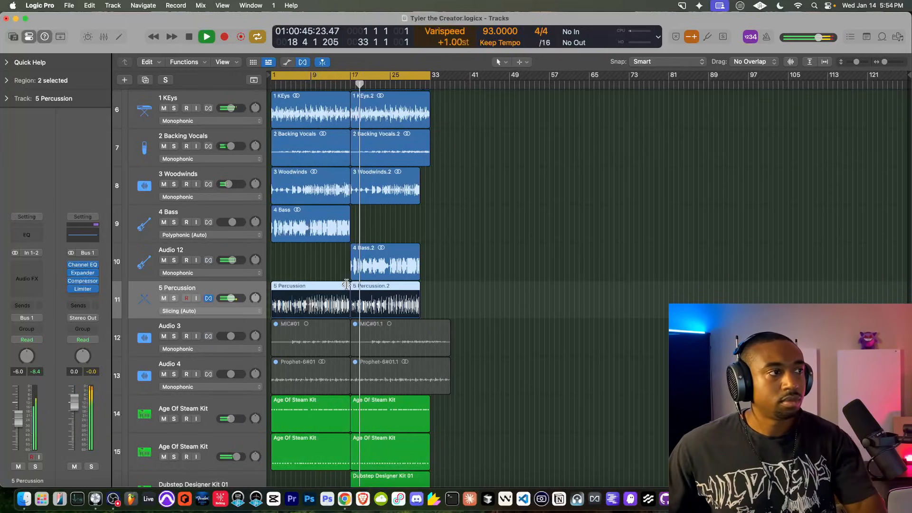
# Step: Scroll through the track list to review the stem tracks split at bar 17
pyautogui.scroll(4, 347, 284)
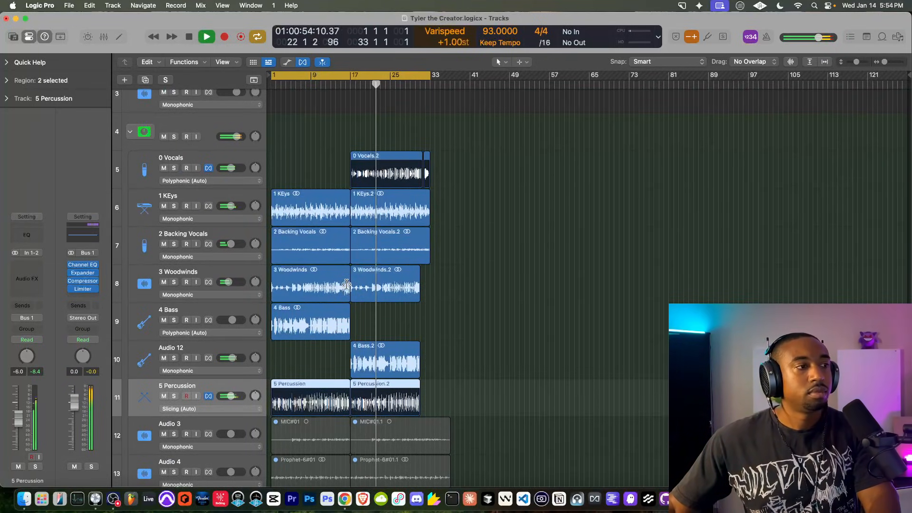
pyautogui.scroll(-5, 337, 287)
pyautogui.scroll(-3, 336, 289)
pyautogui.scroll(5, 336, 289)
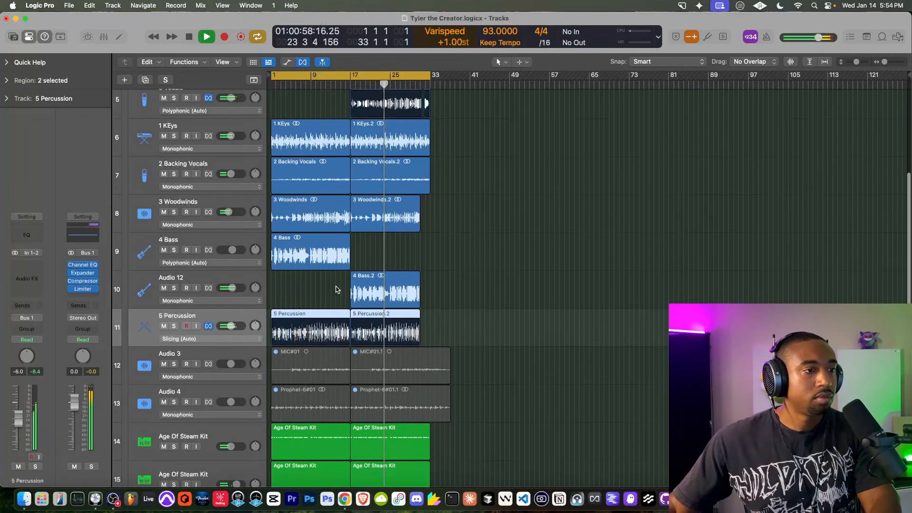
pyautogui.scroll(2, 335, 289)
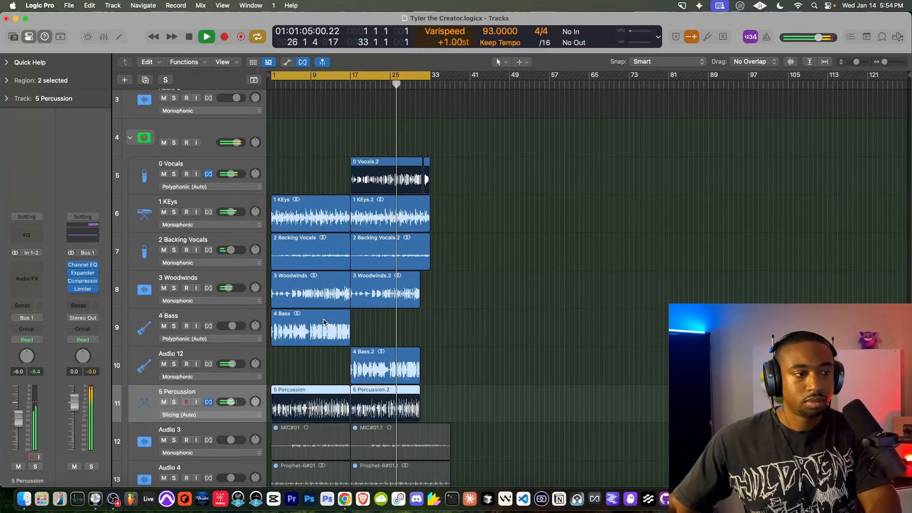
# Step: Insert Sample Delay on 5 Percussion, linking L & R and setting 336 samples
pyautogui.click(29, 271)
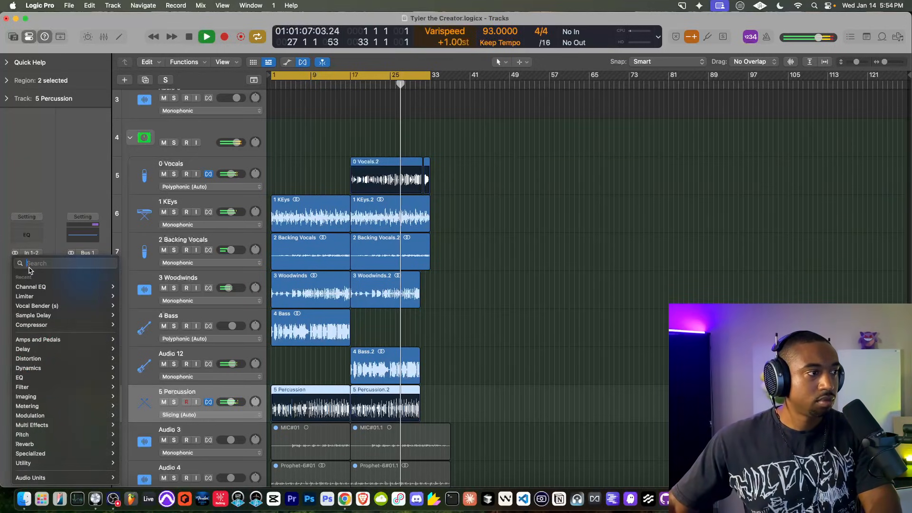
pyautogui.write('sa')
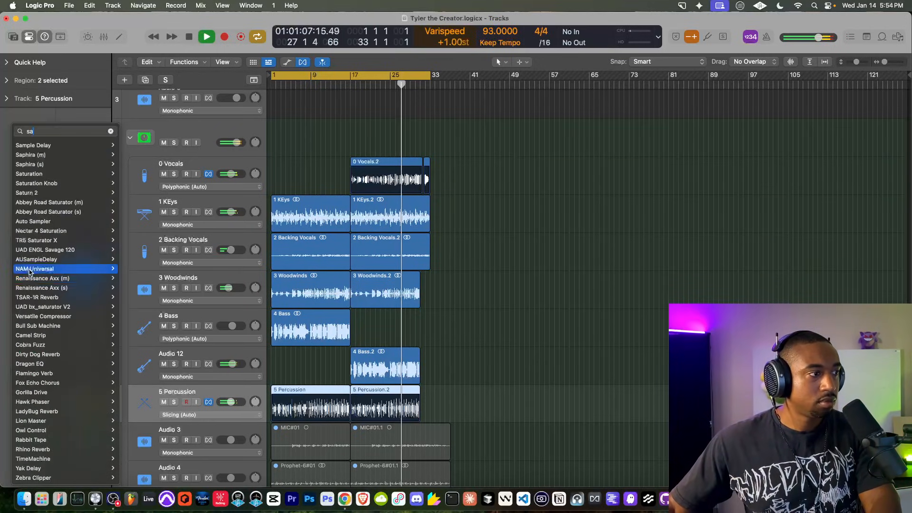
pyautogui.click(33, 145)
pyautogui.click(345, 198)
pyautogui.moveTo(379, 196); pyautogui.dragTo(383, 199)
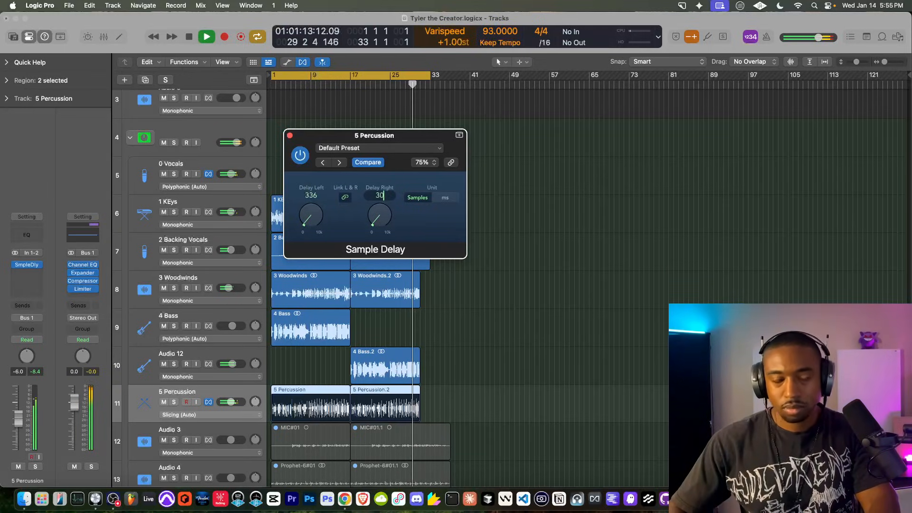
pyautogui.click(289, 137)
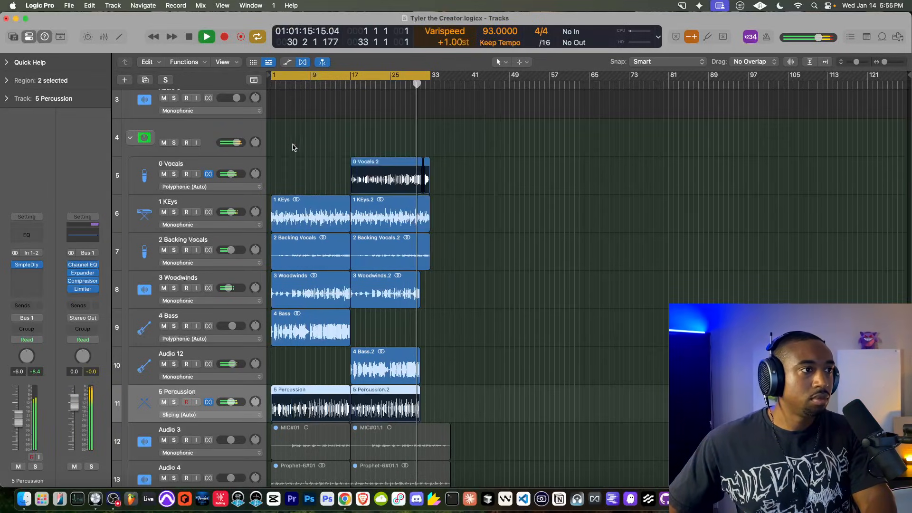
pyautogui.scroll(-10, 287, 143)
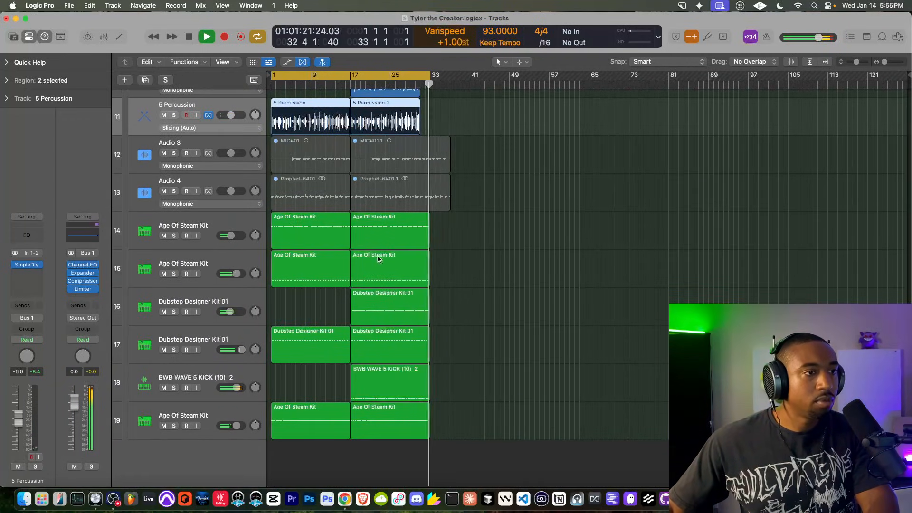
# Step: Scroll back to the top of the track list and stop playback
pyautogui.scroll(10, 332, 223)
pyautogui.press('space')
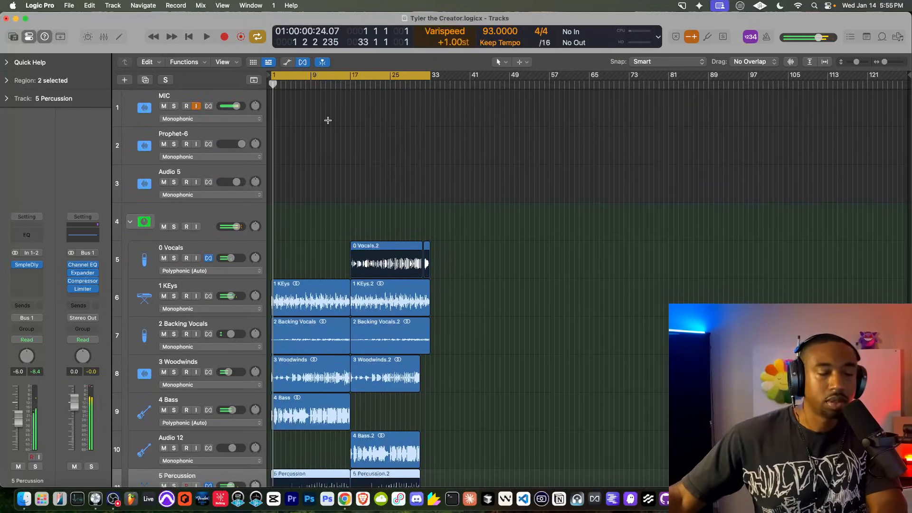